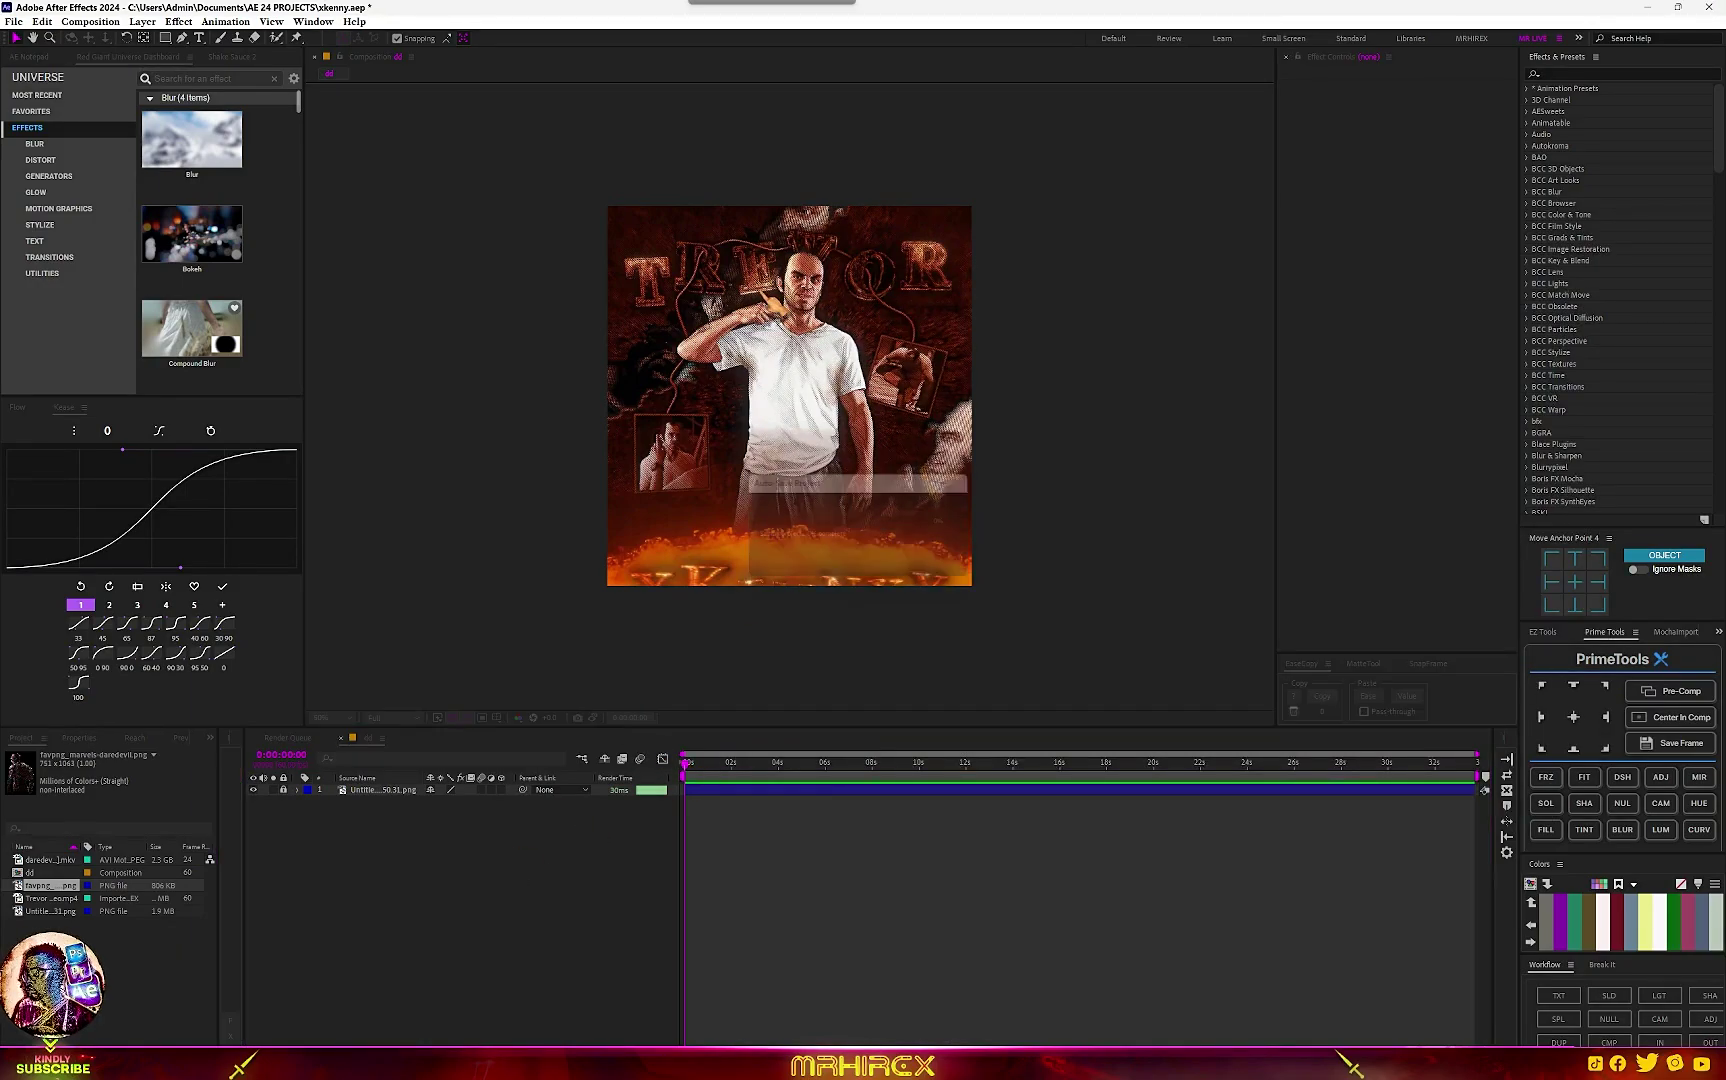
Add the Daredevil PNG to the composition above the background image and scale it down.
scroll(850, 352, up, 1)
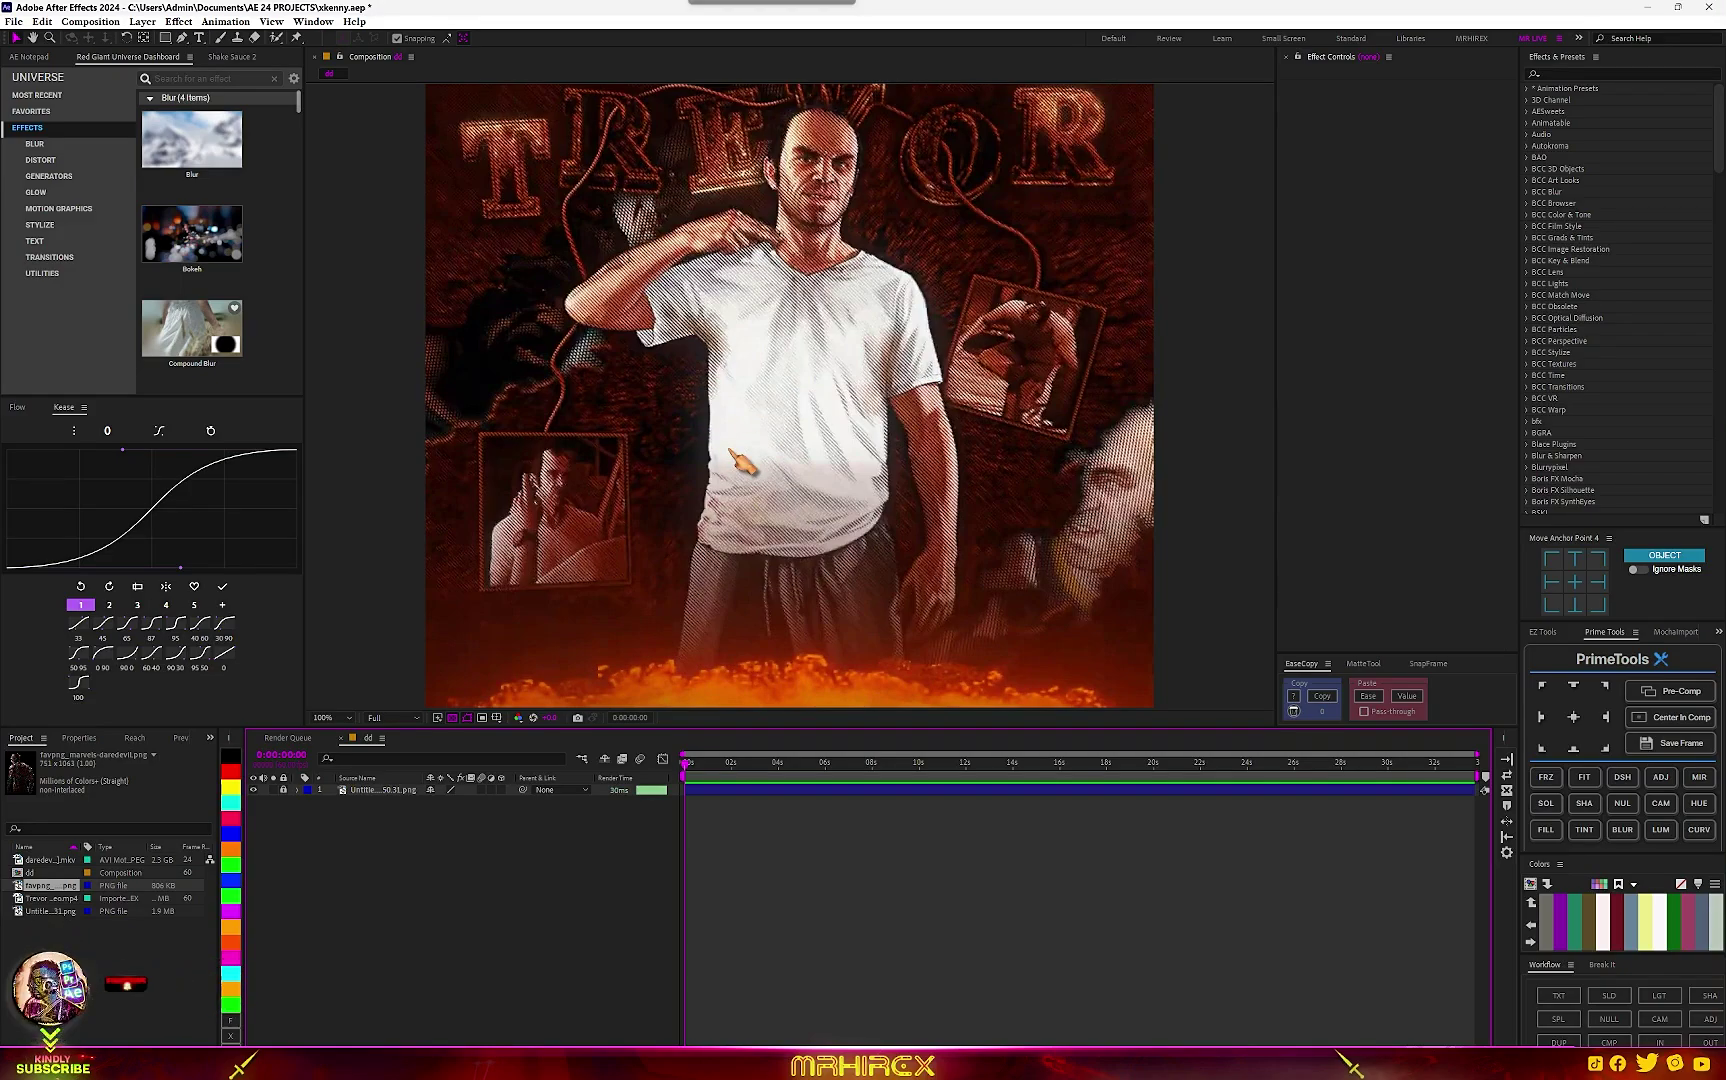
mouse_move(727, 434)
mouse_down()
mouse_move(763, 647)
mouse_move(718, 460)
mouse_up()
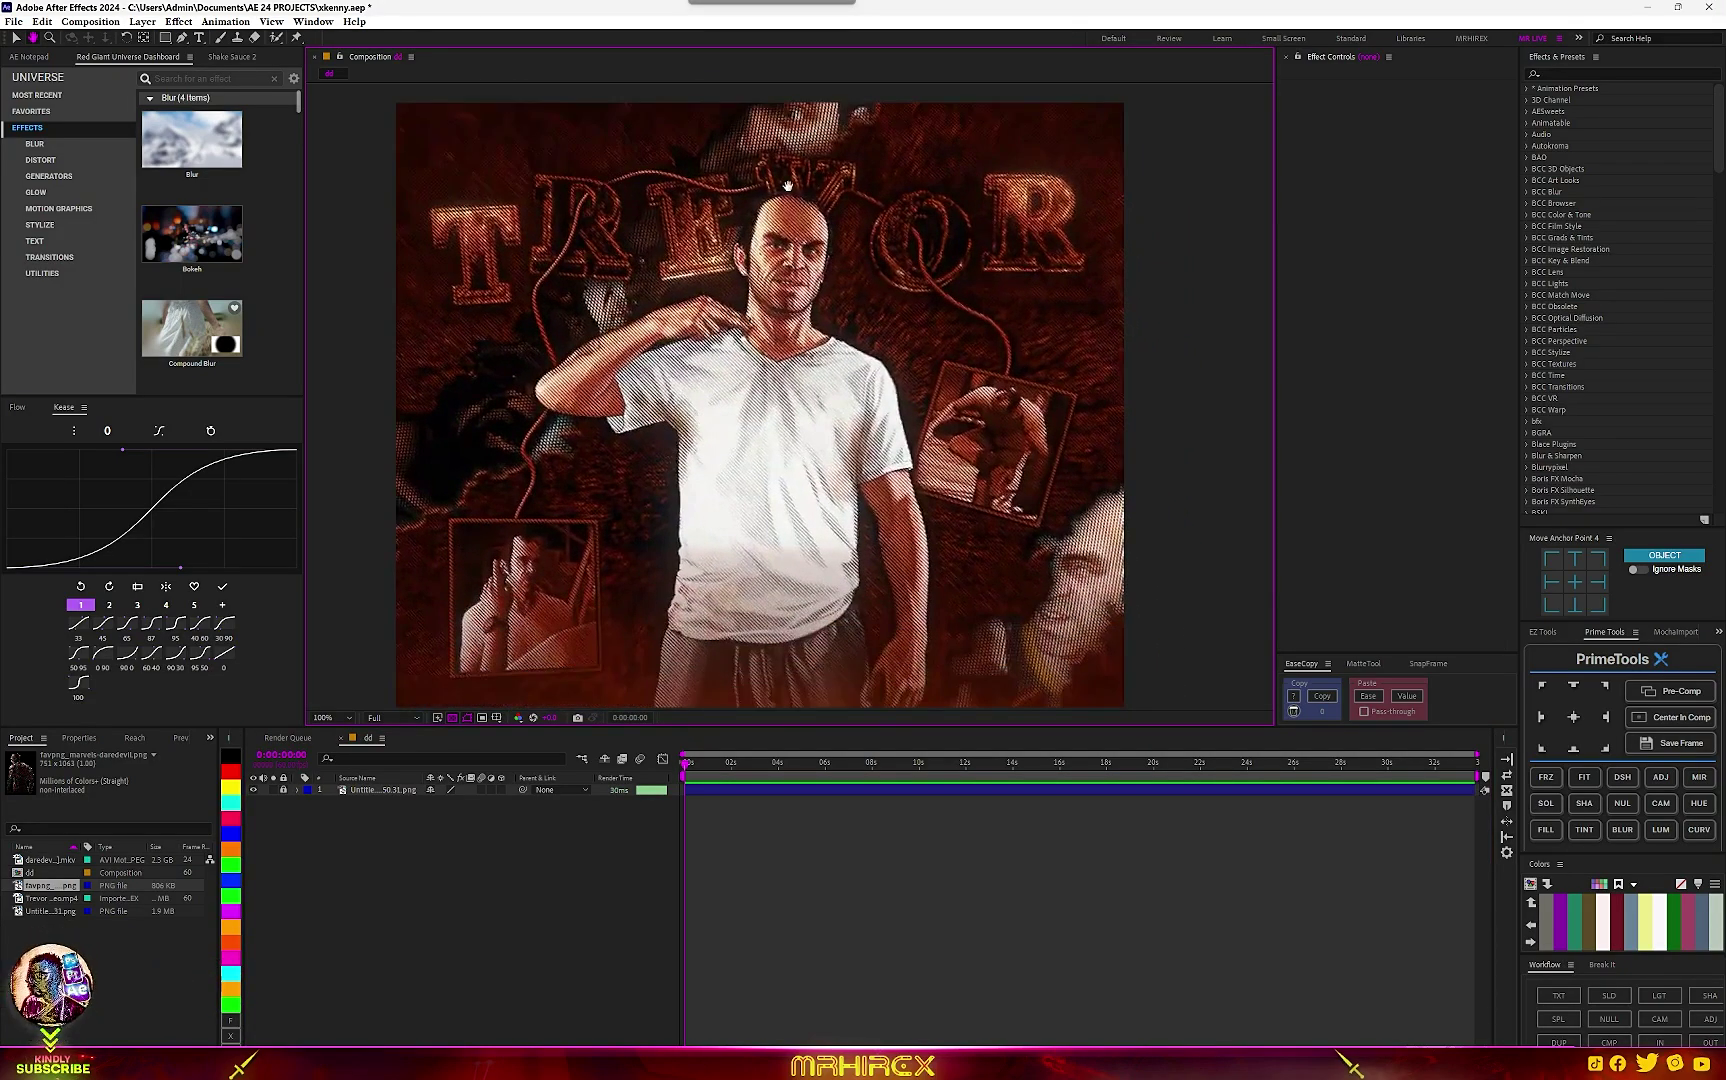
key(v)
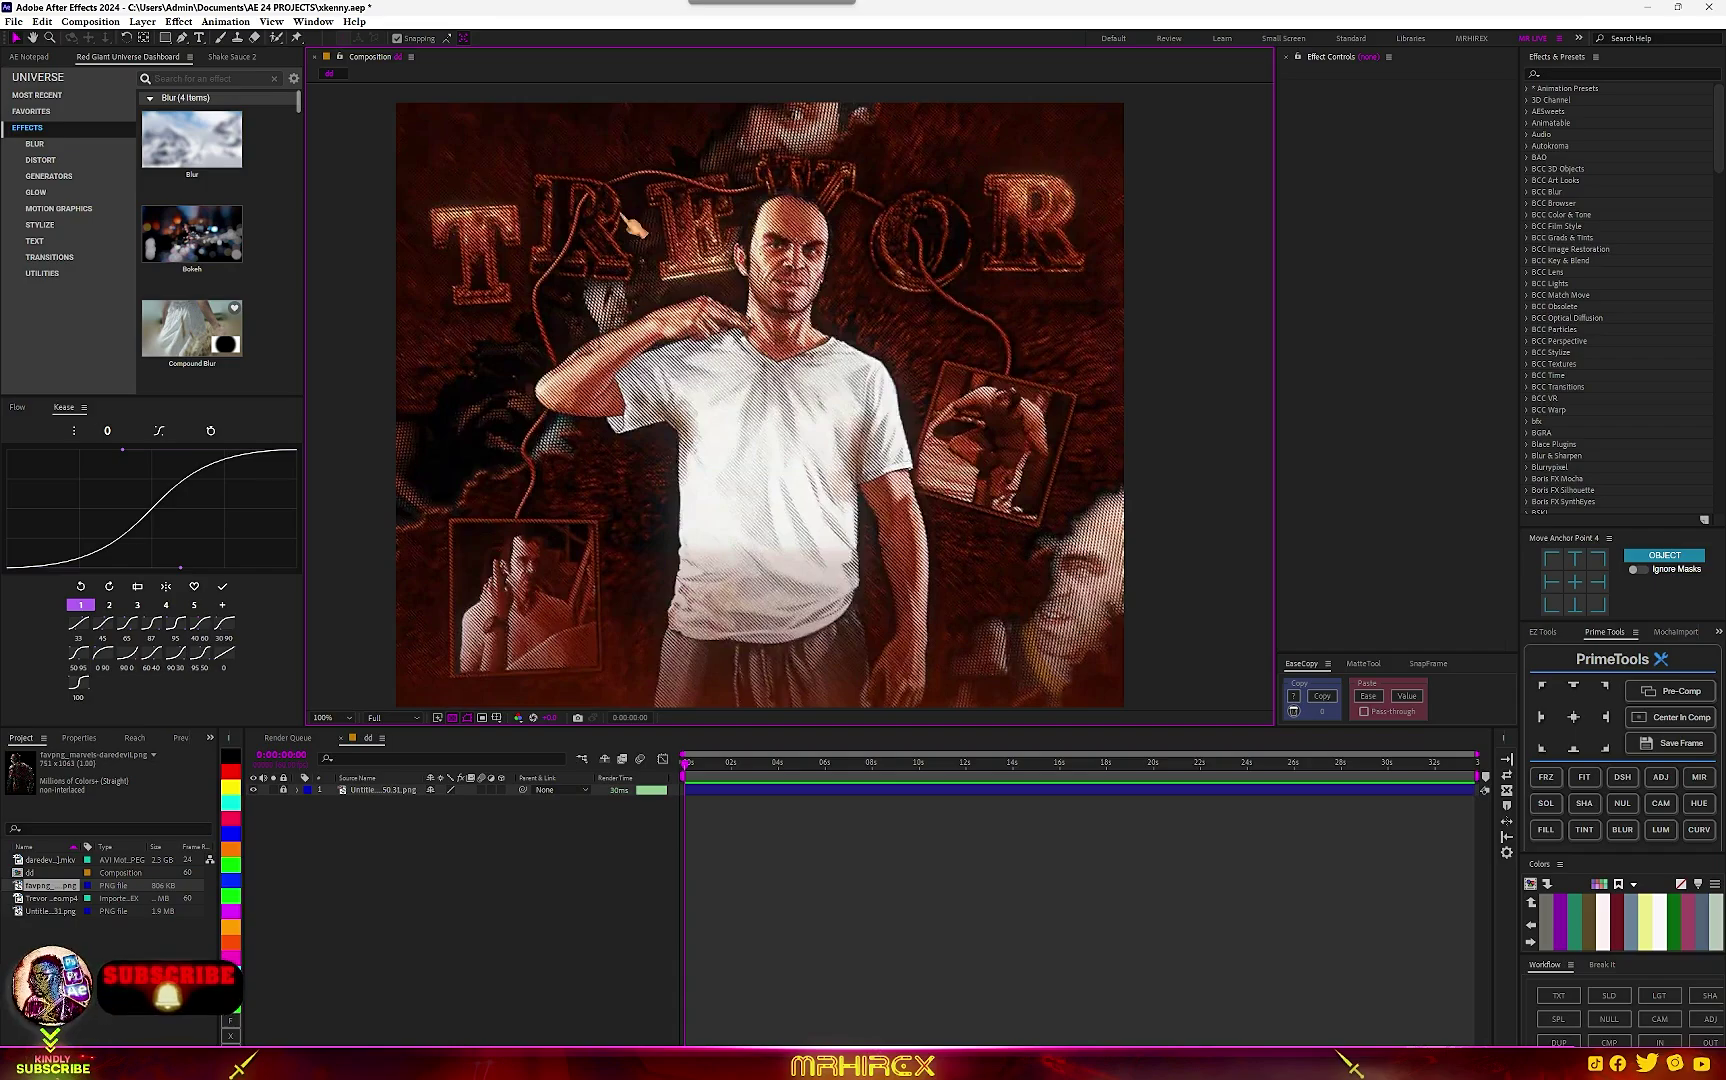
drag(943, 541, 997, 517)
drag(36, 887, 840, 378)
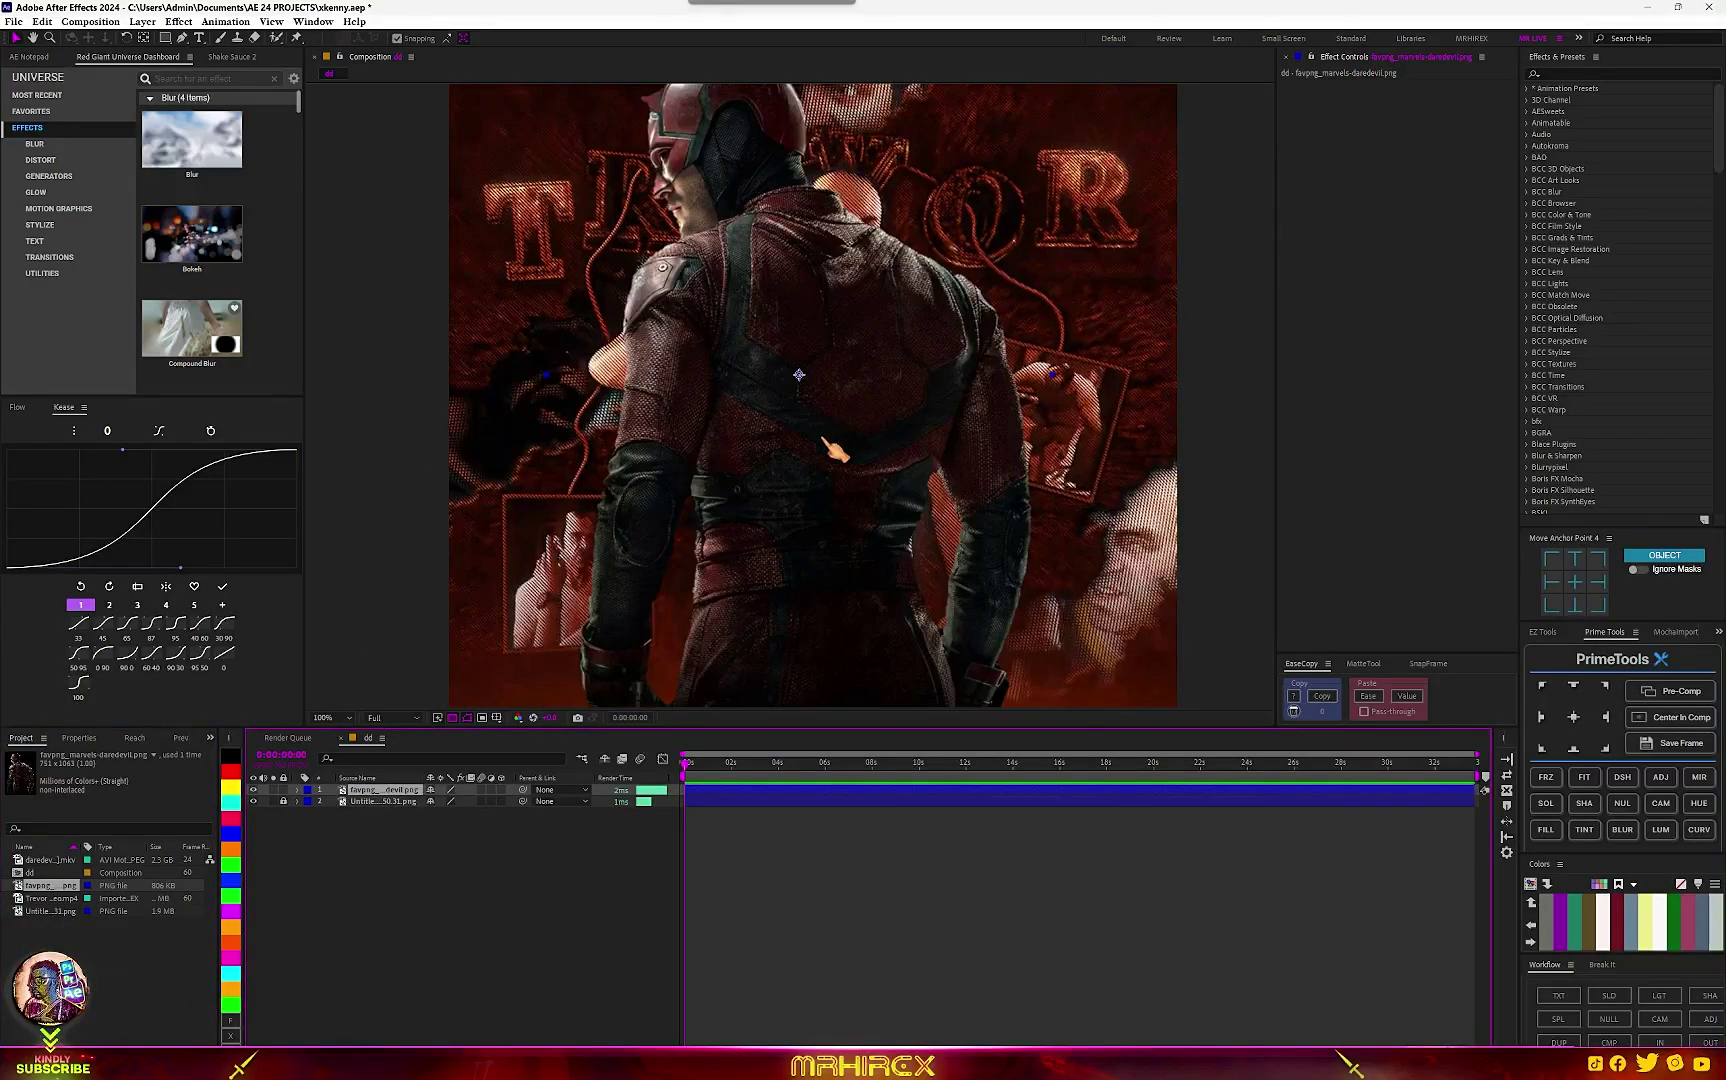
key(s)
drag(449, 801, 440, 801)
Examine the Daredevil figure up close against the background lettering and the artwork around it.
drag(763, 510, 866, 530)
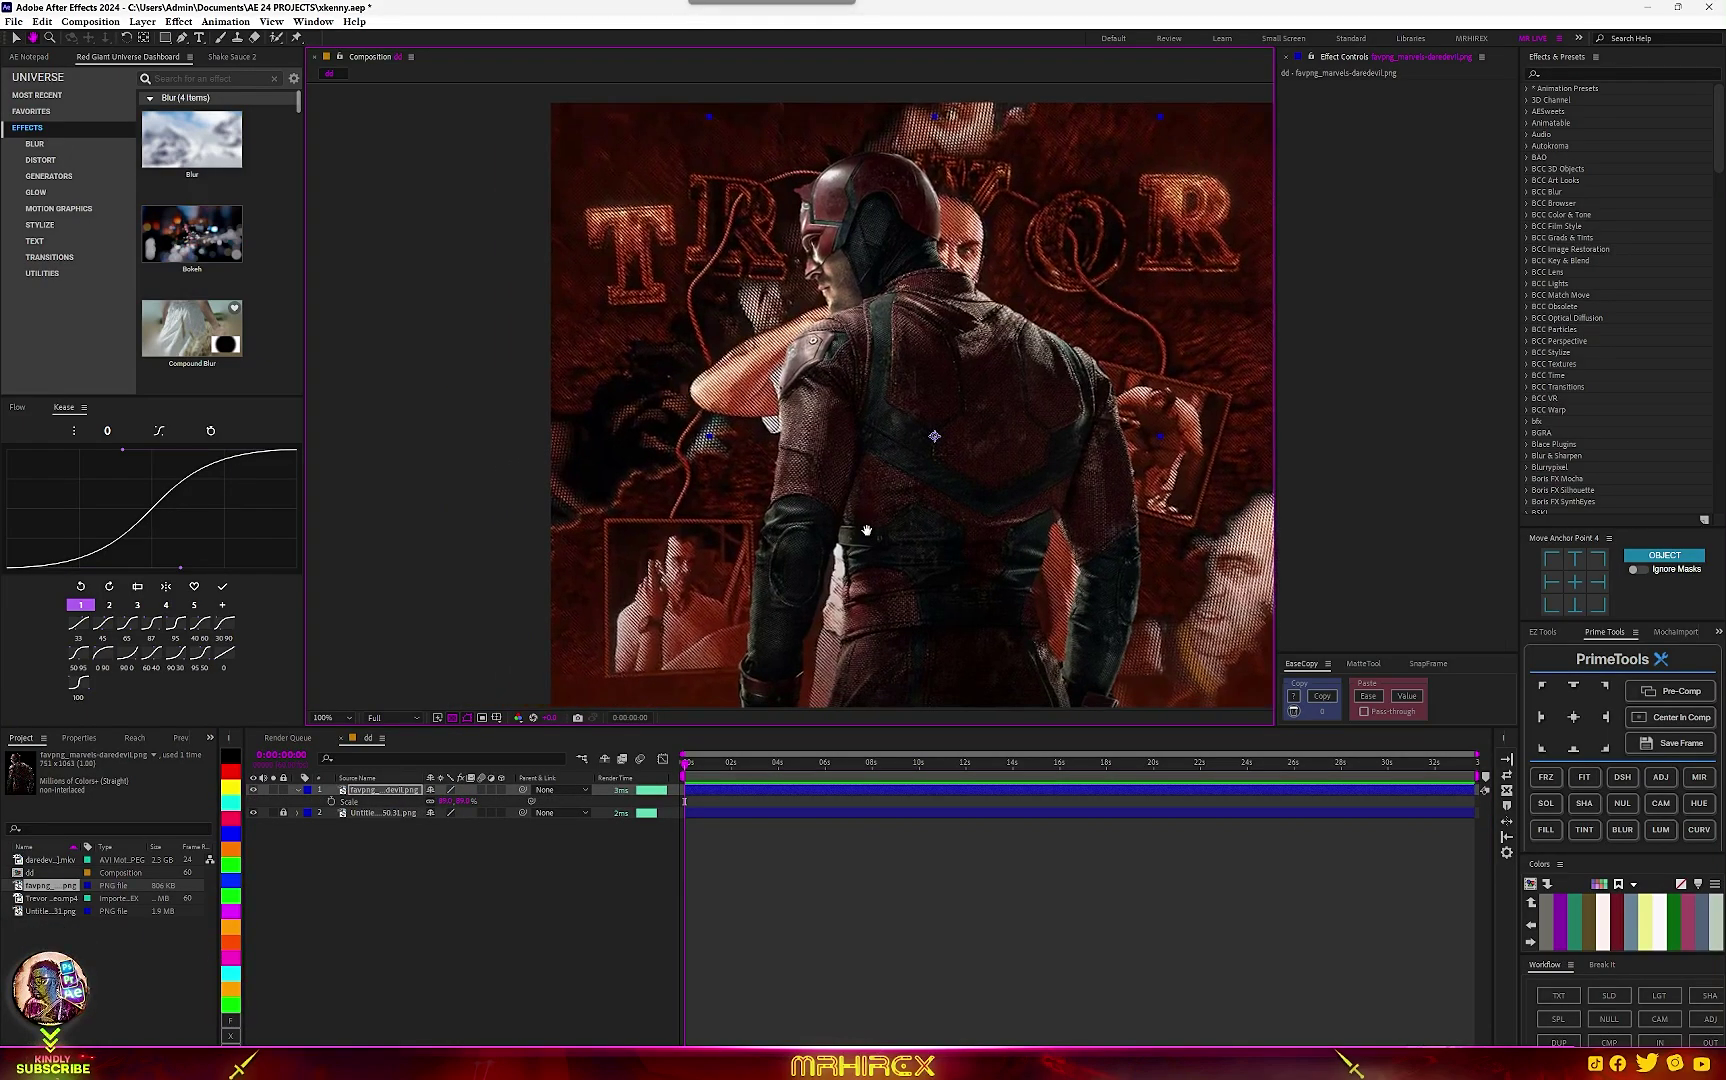
scroll(753, 522, up, 1)
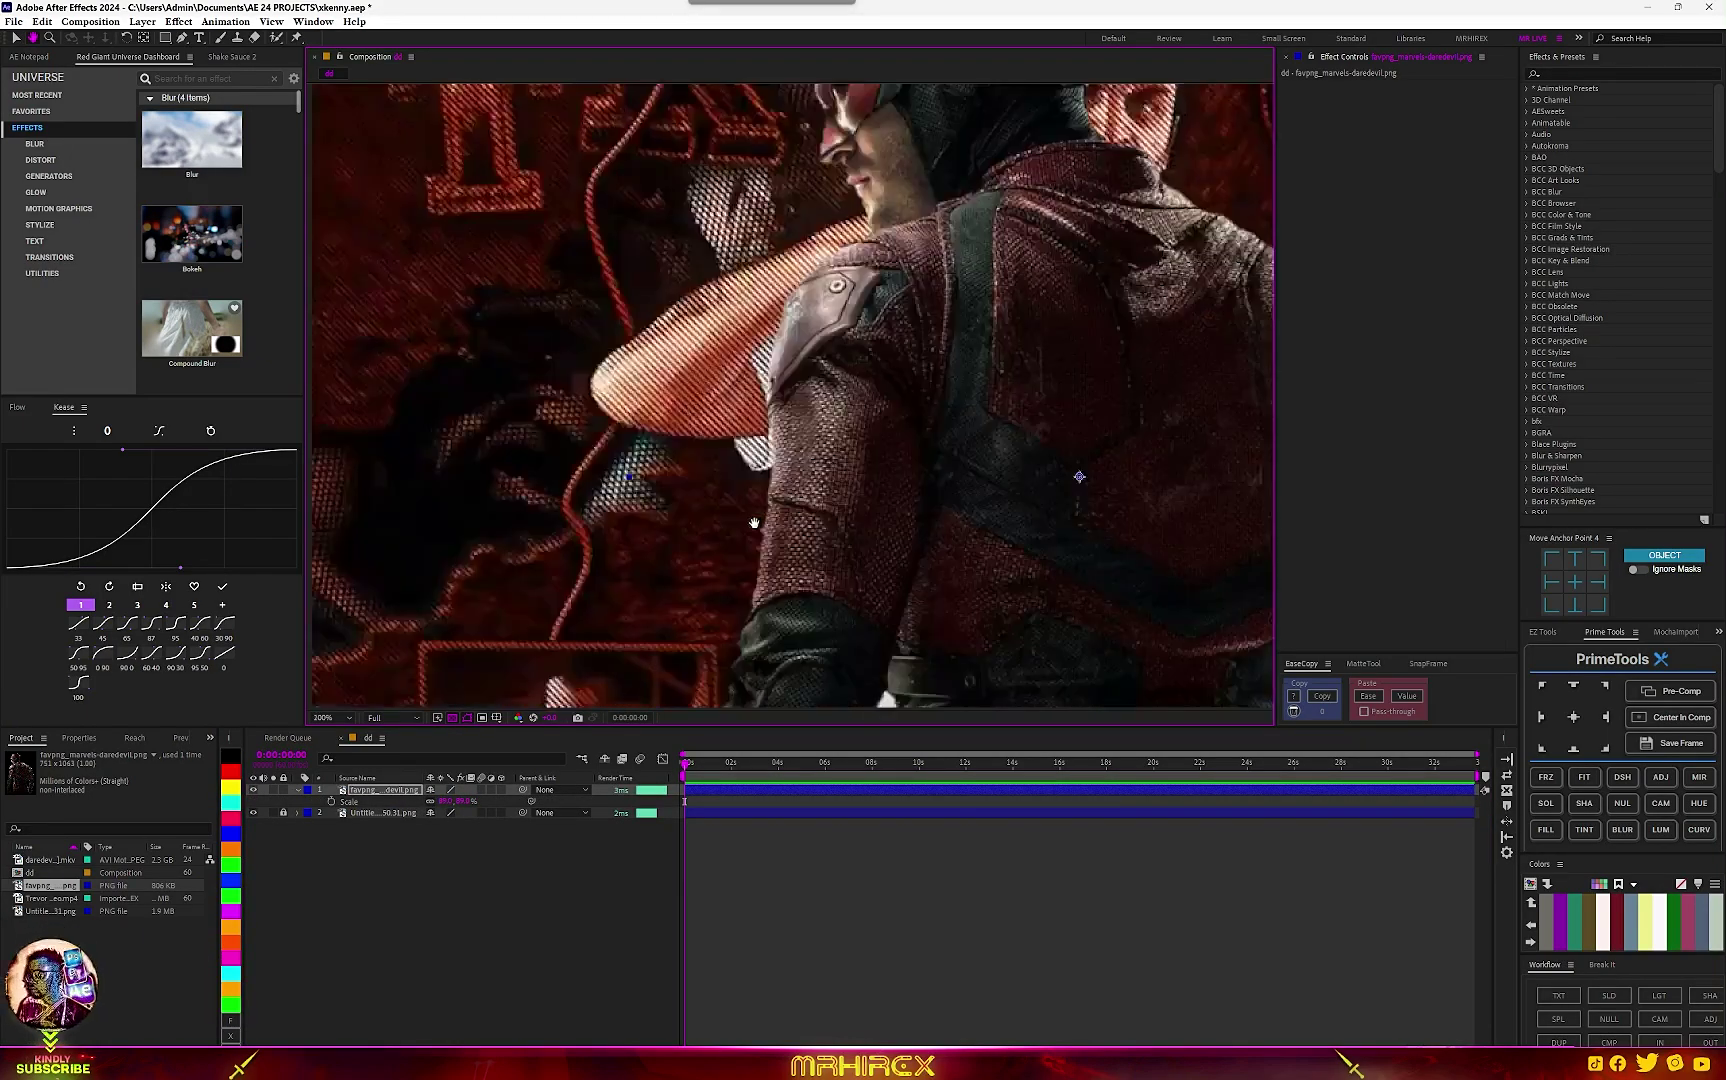
drag(753, 522, 859, 537)
drag(481, 207, 495, 290)
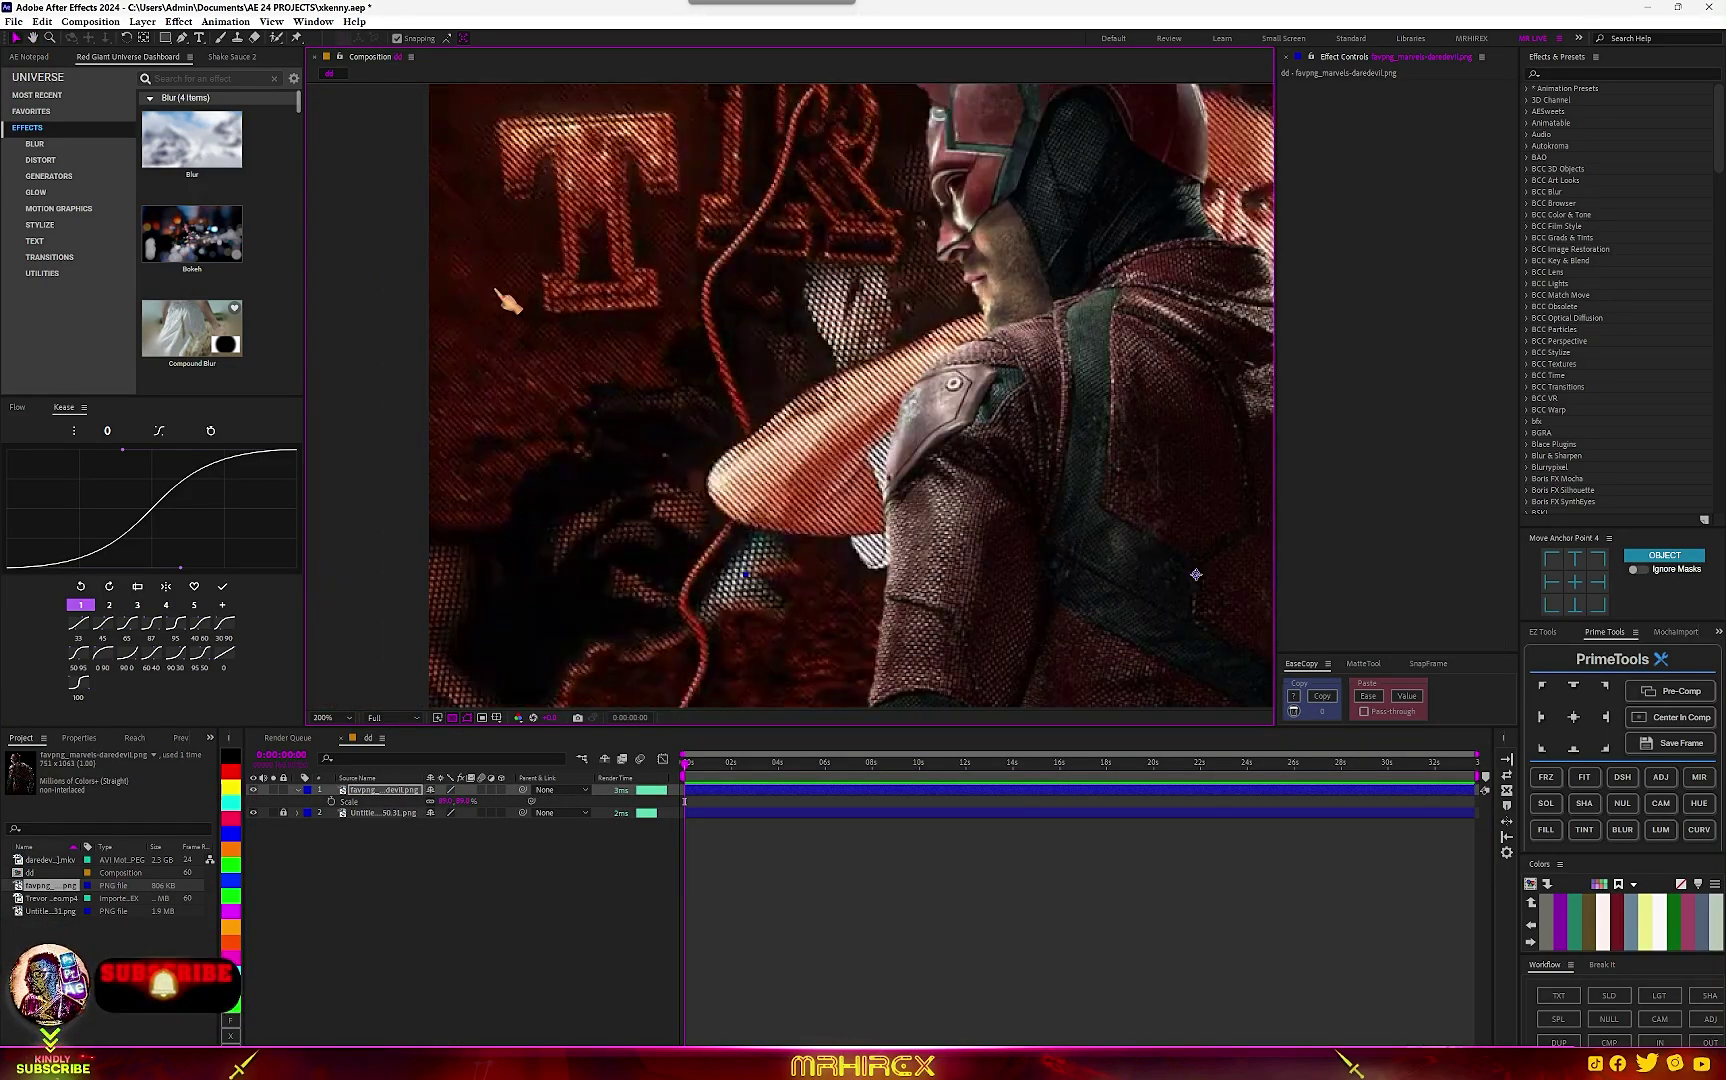
drag(702, 271, 716, 393)
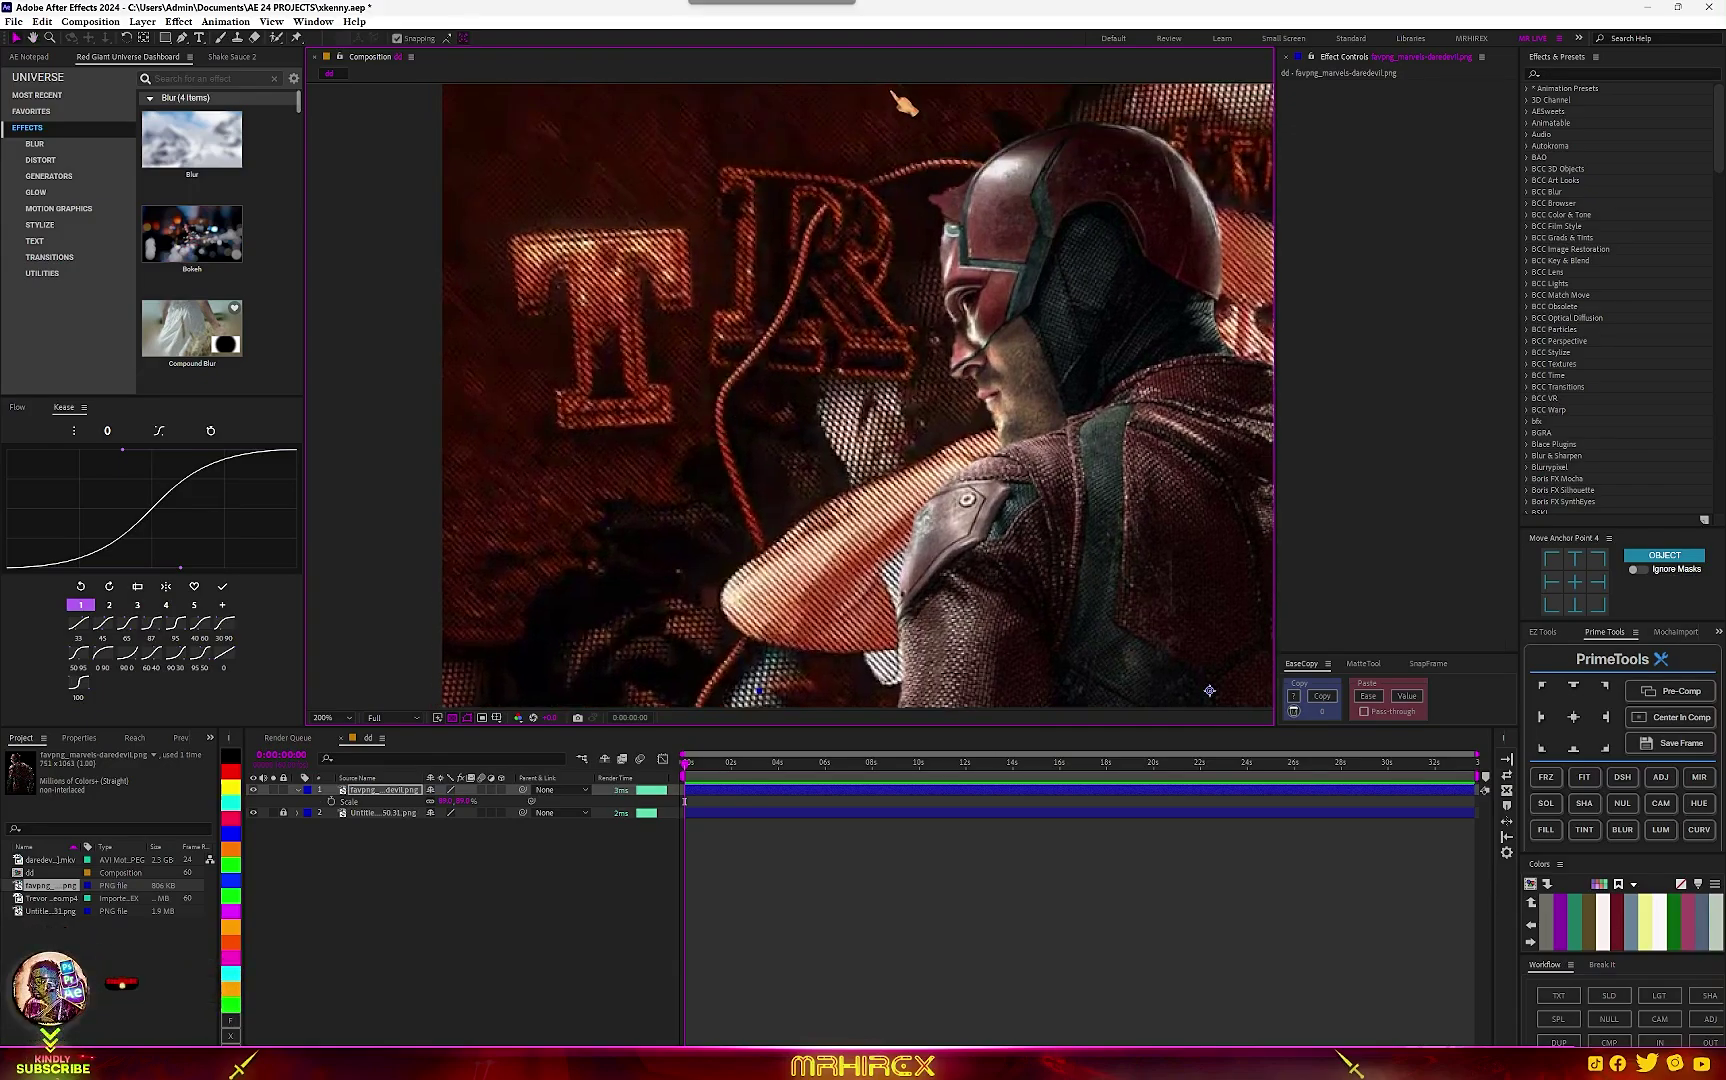
drag(957, 243, 671, 427)
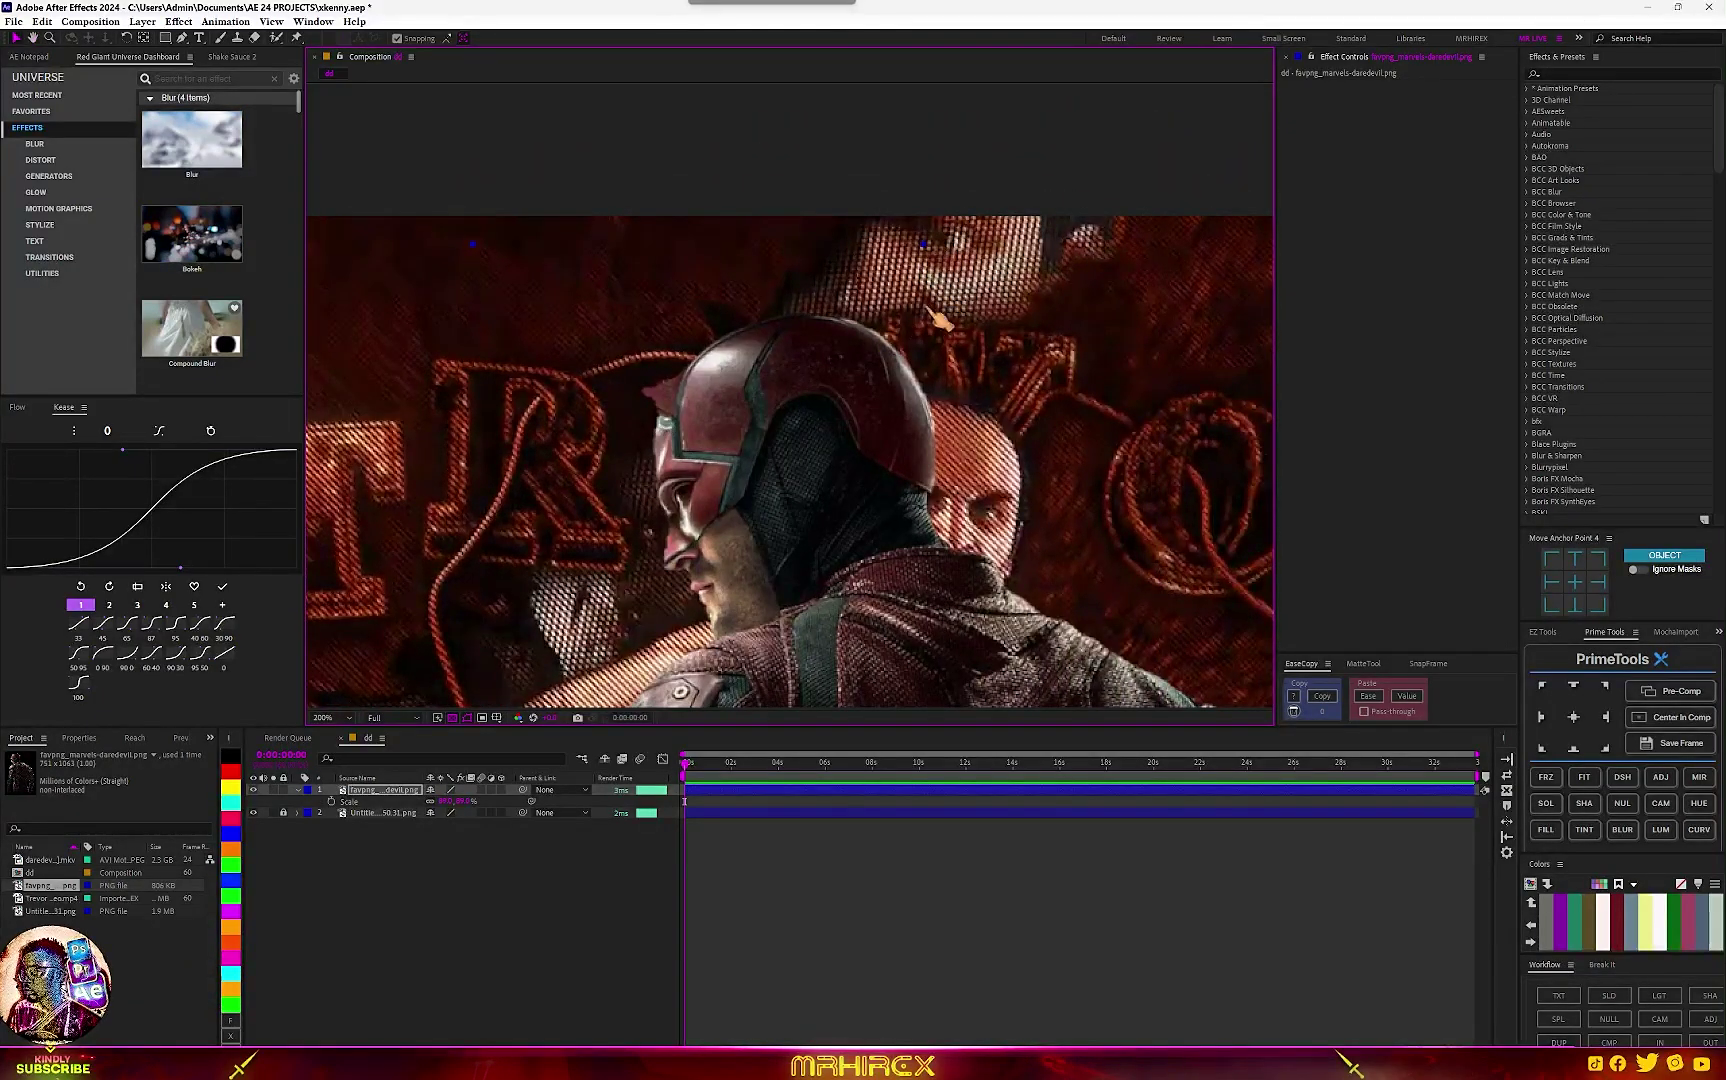
key(space)
drag(925, 326, 1000, 176)
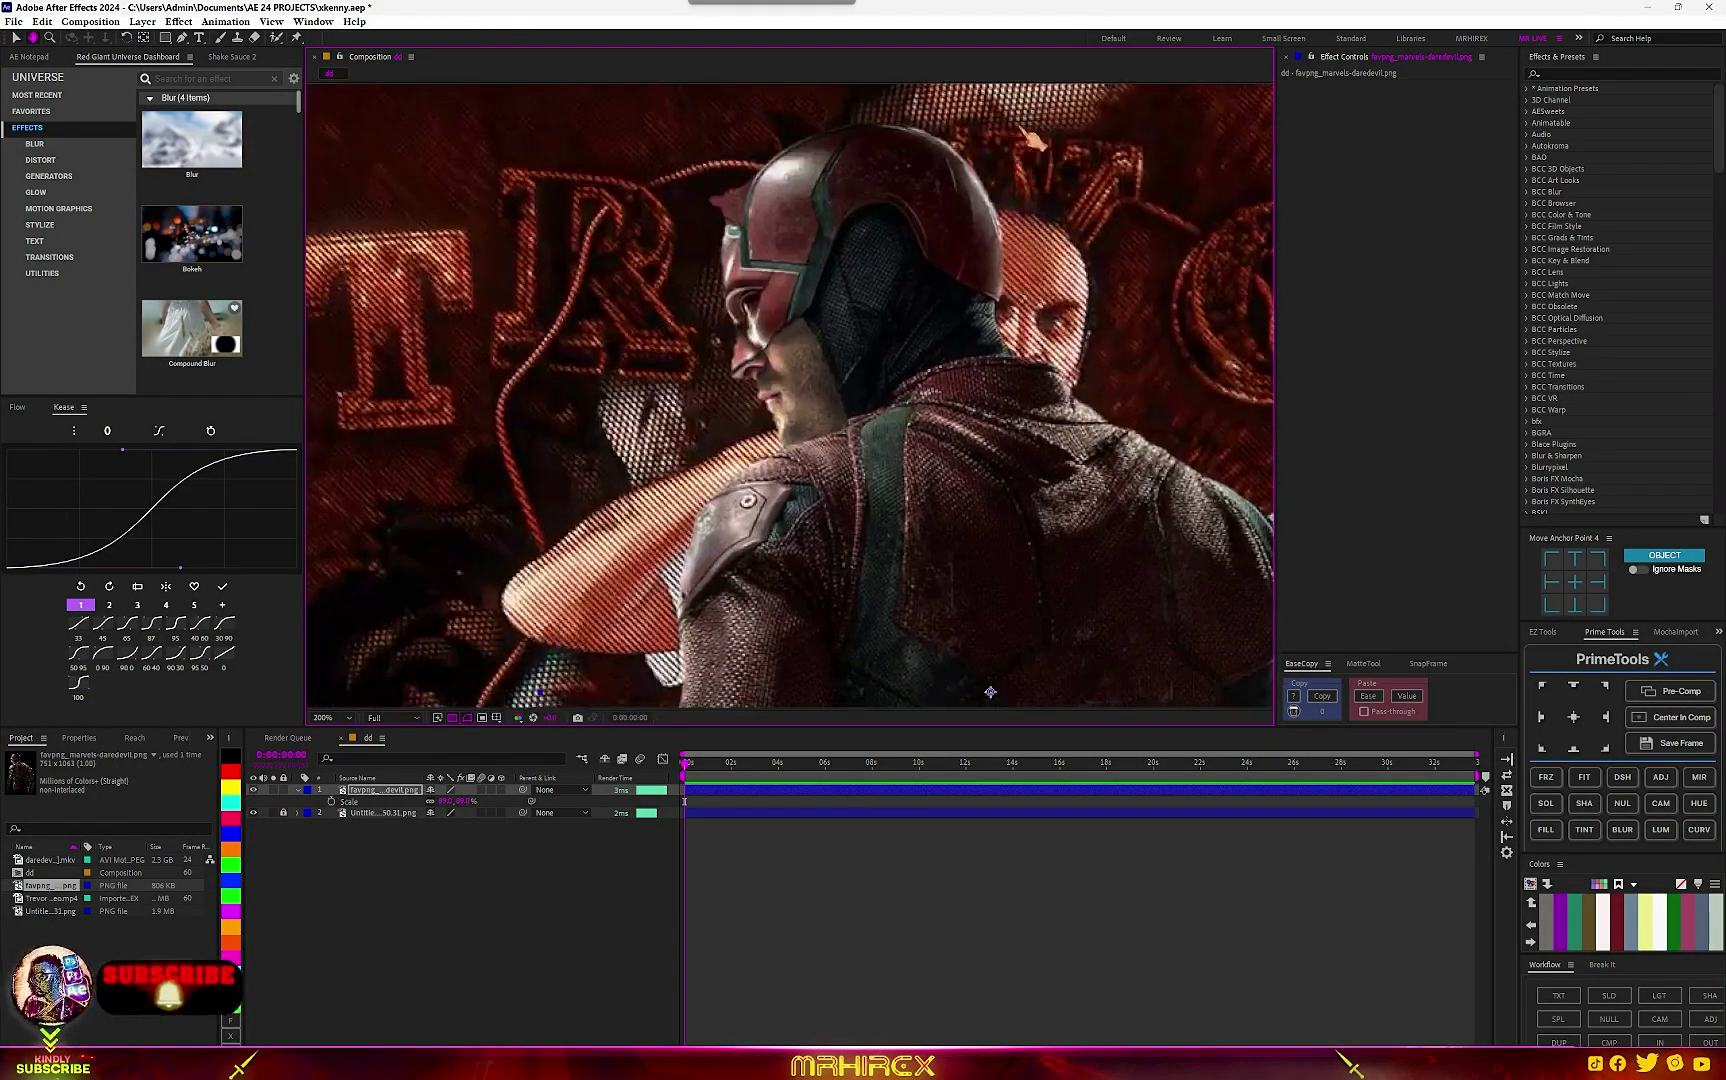
drag(576, 530, 789, 227)
key(space)
drag(796, 493, 530, 540)
drag(924, 385, 808, 438)
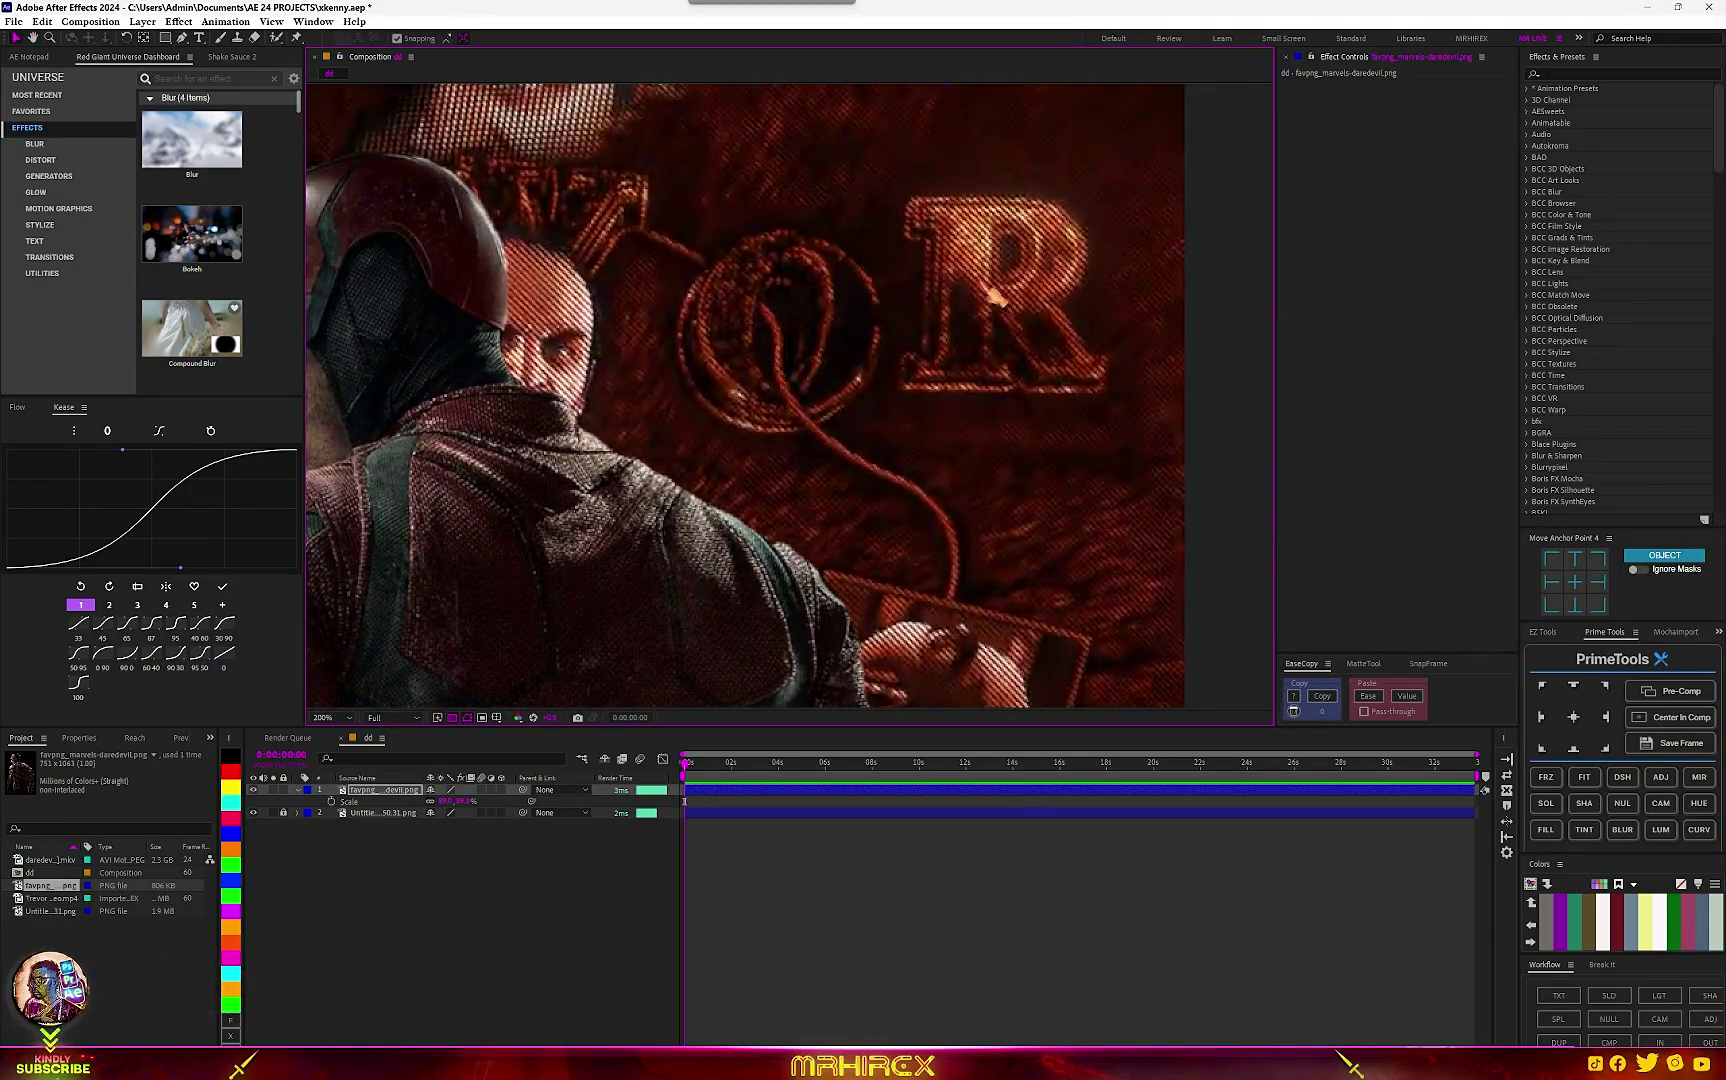
key(space)
drag(640, 368, 912, 420)
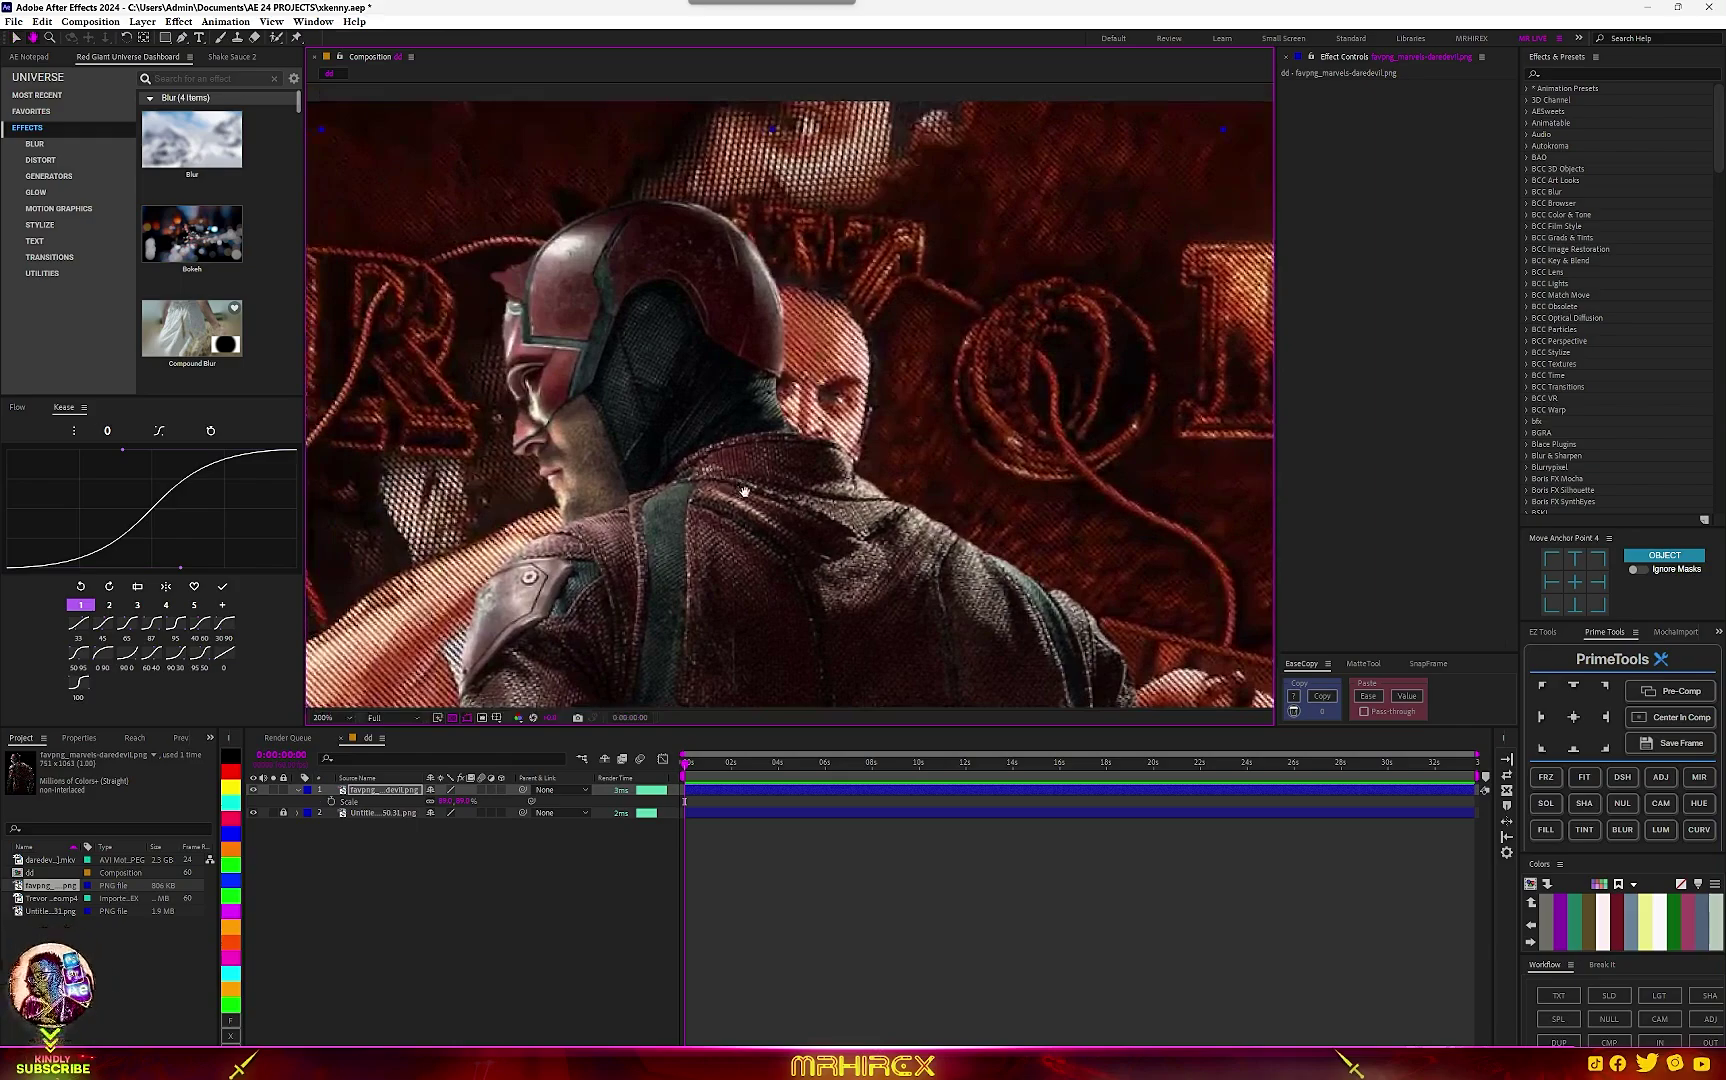
drag(734, 484, 1003, 328)
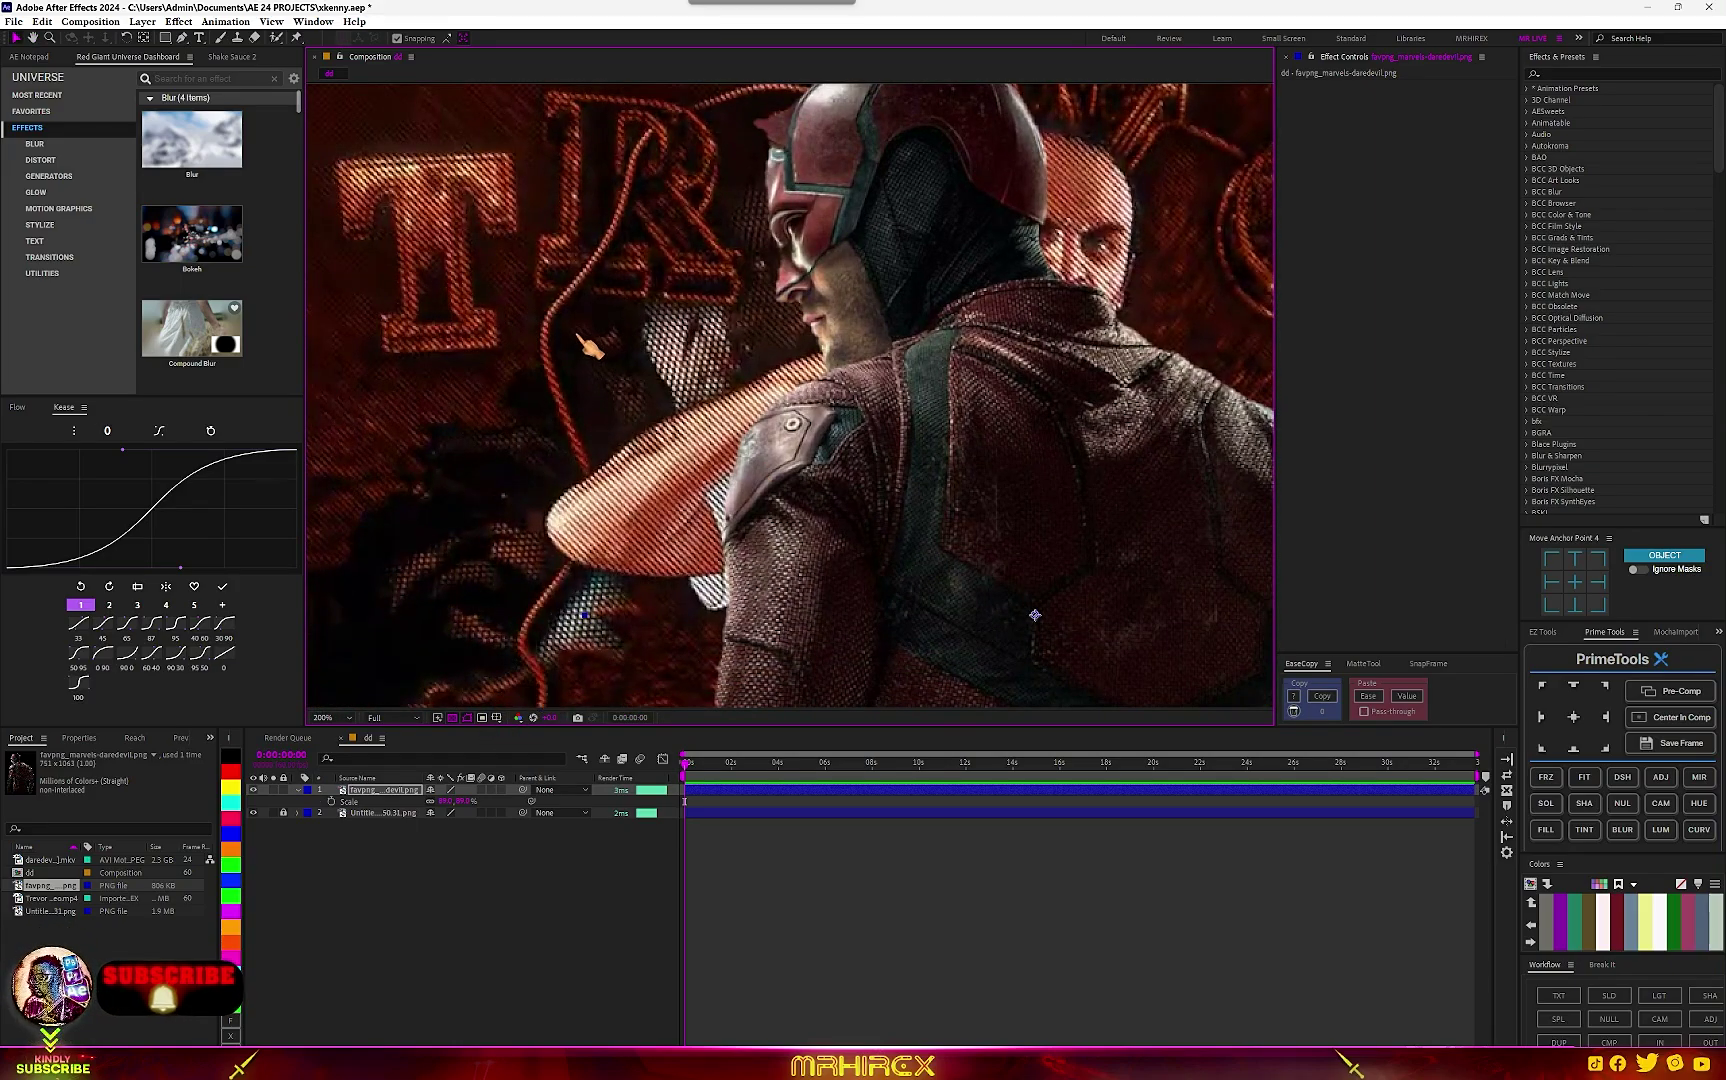
Pre-compose the Daredevil layer, name the layer chara, and create a new black solid above it.
drag(722, 153, 240, 108)
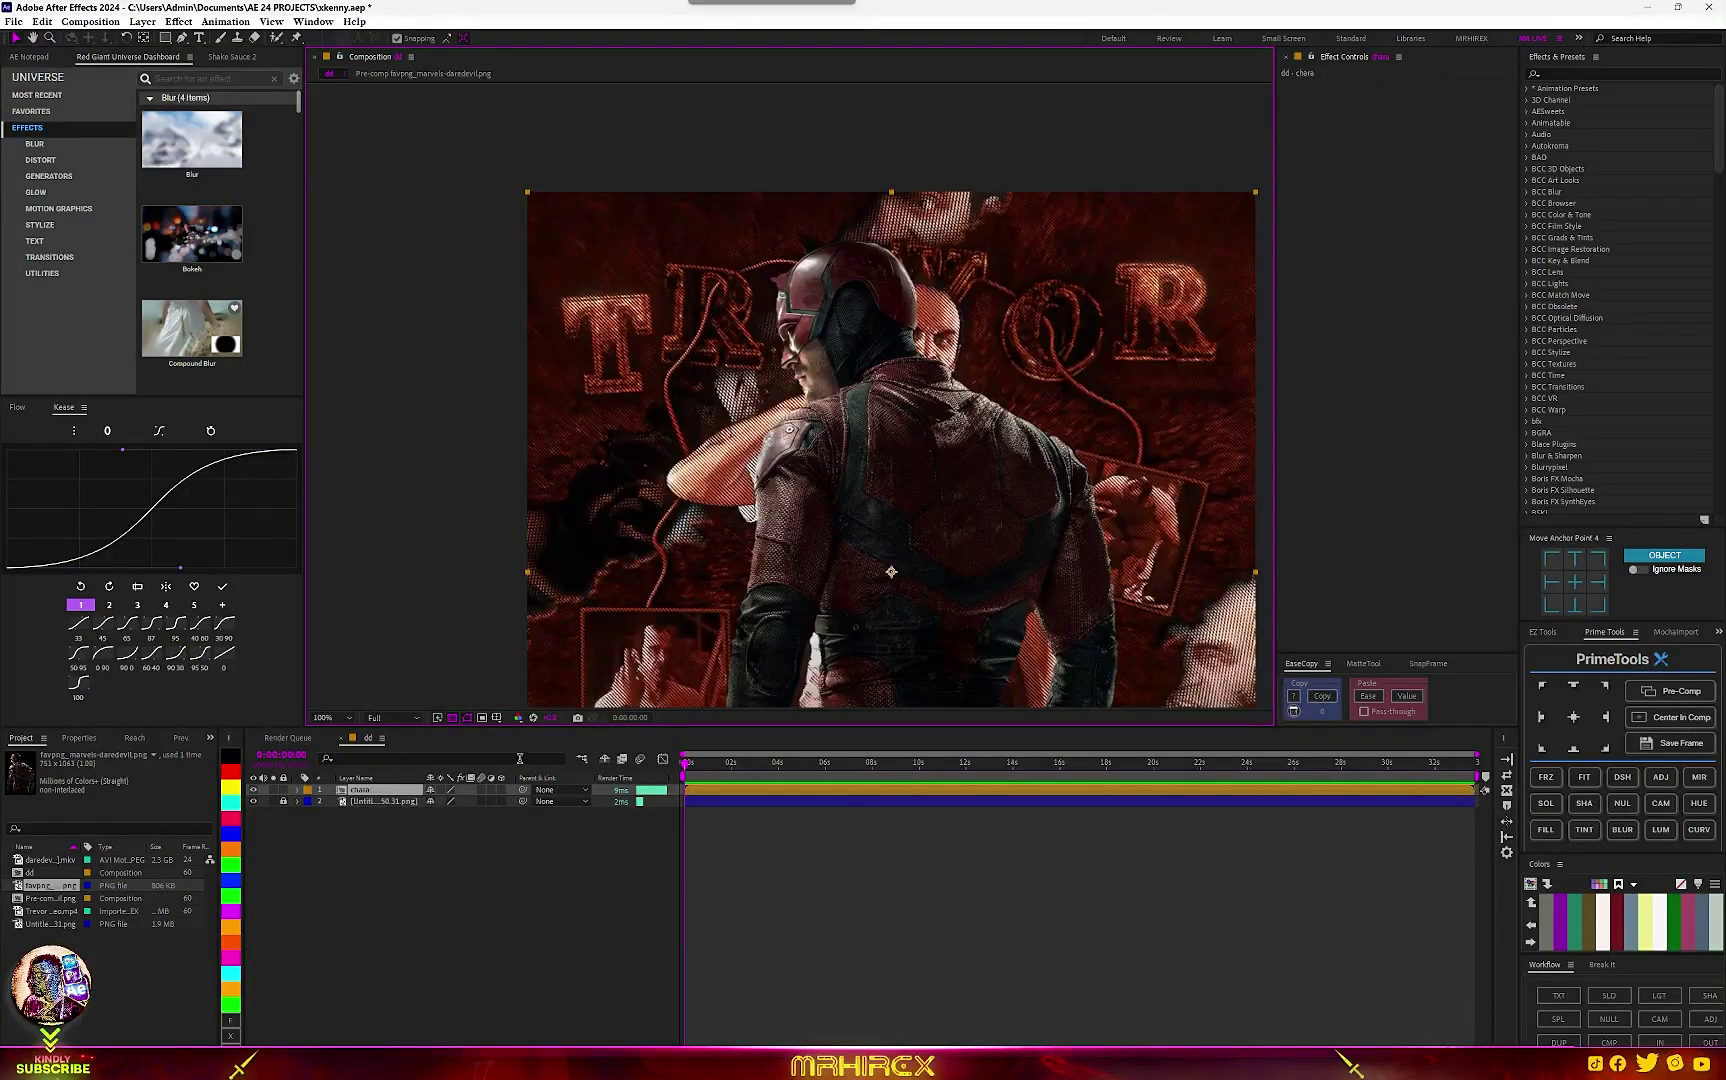
right_click(401, 849)
mouse_move(500, 860)
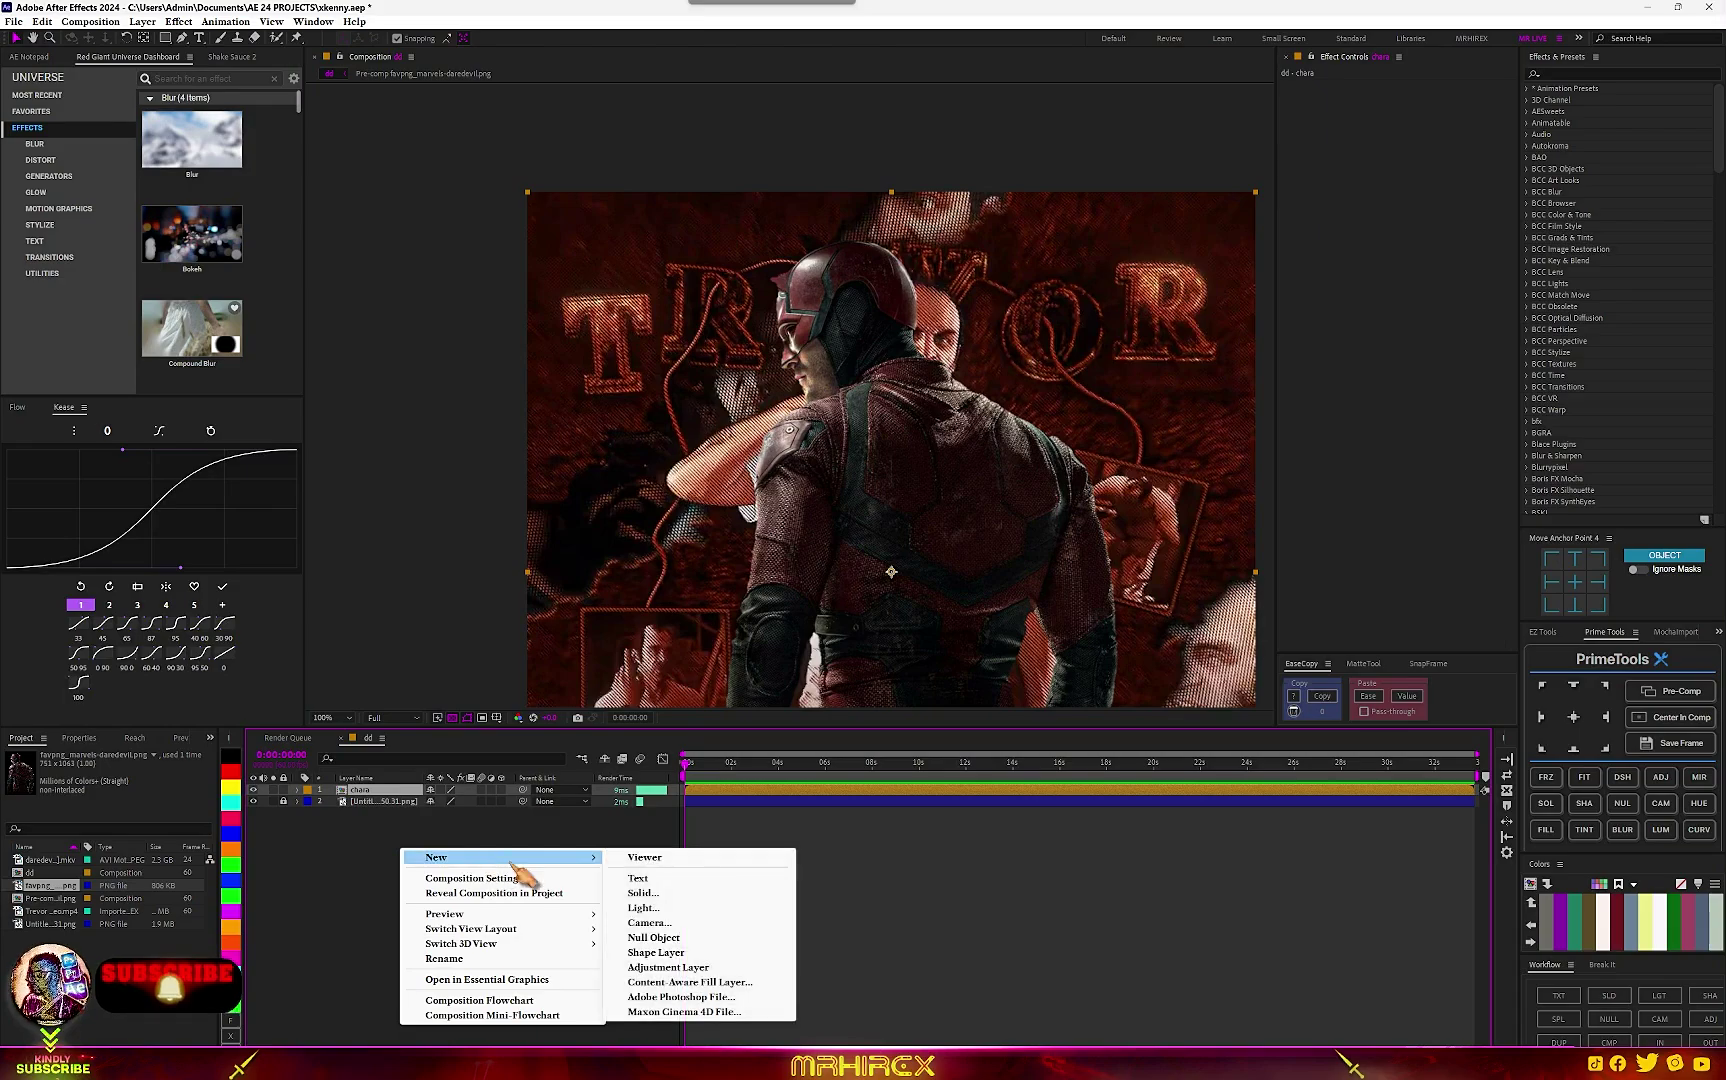
click(686, 893)
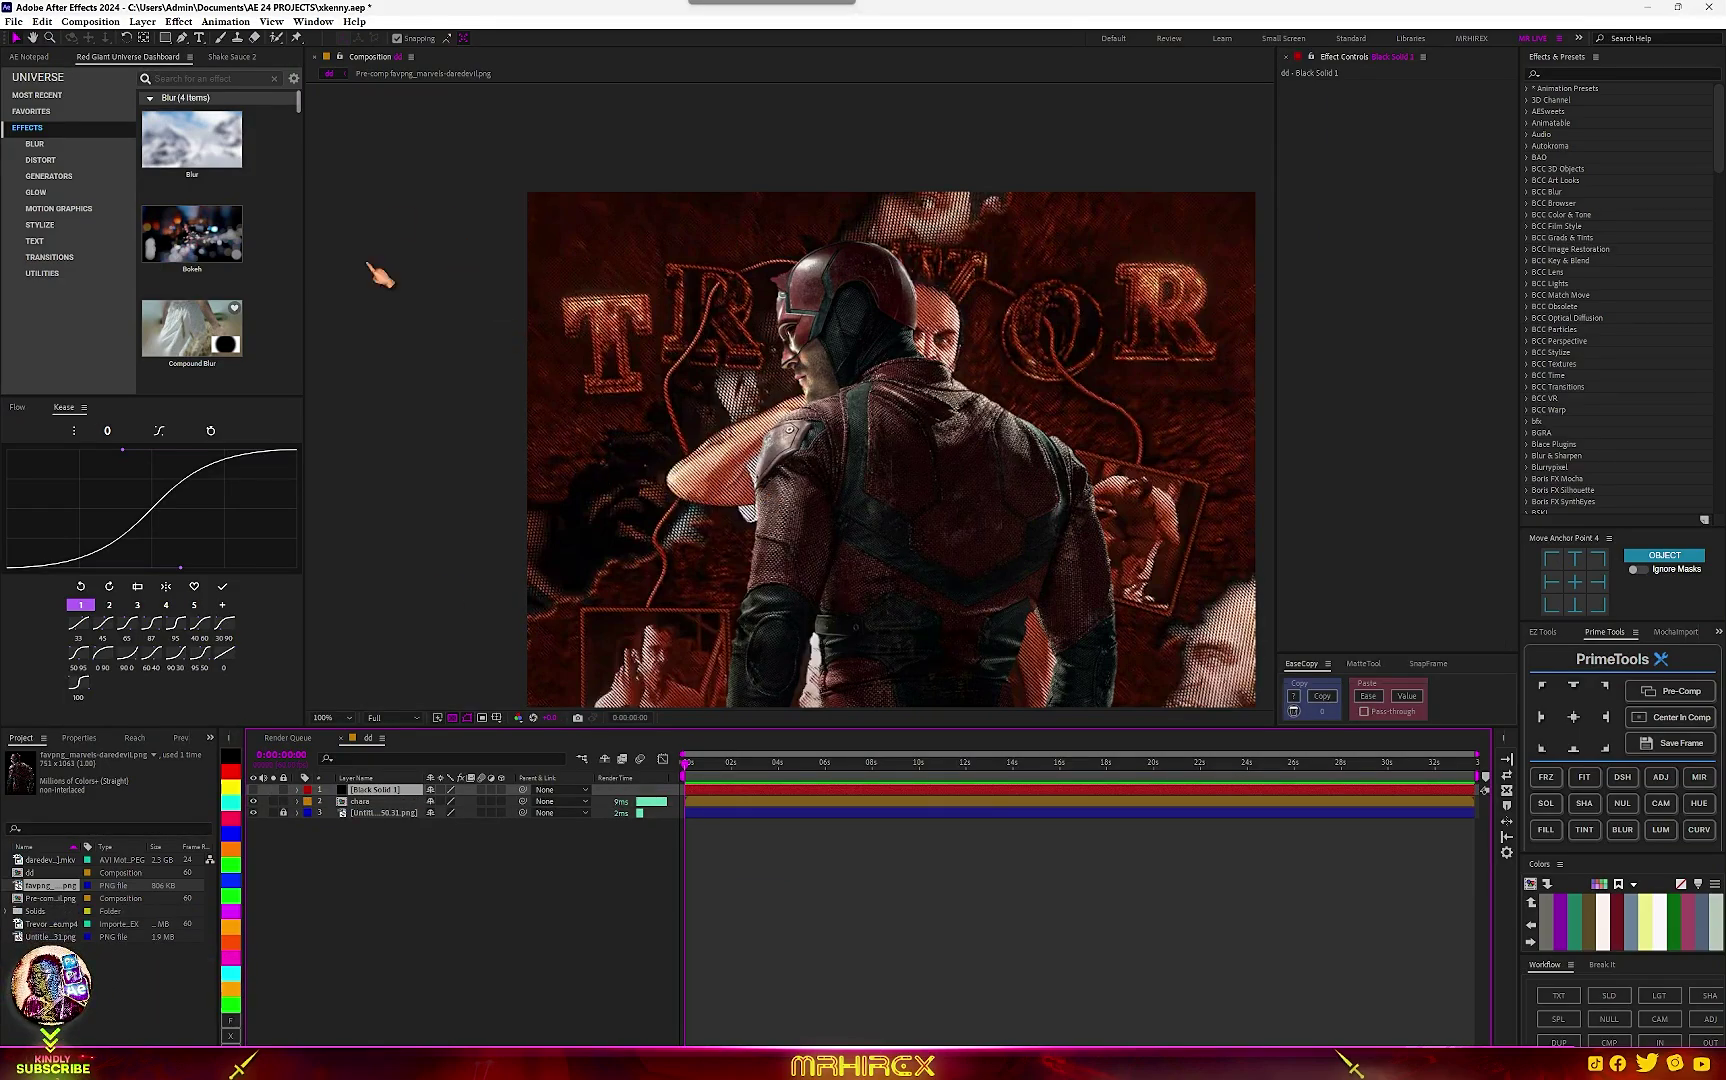
With the black solid hidden, draw a closed, curved pen mask on it as a wide diagonal band across the figure.
click(182, 37)
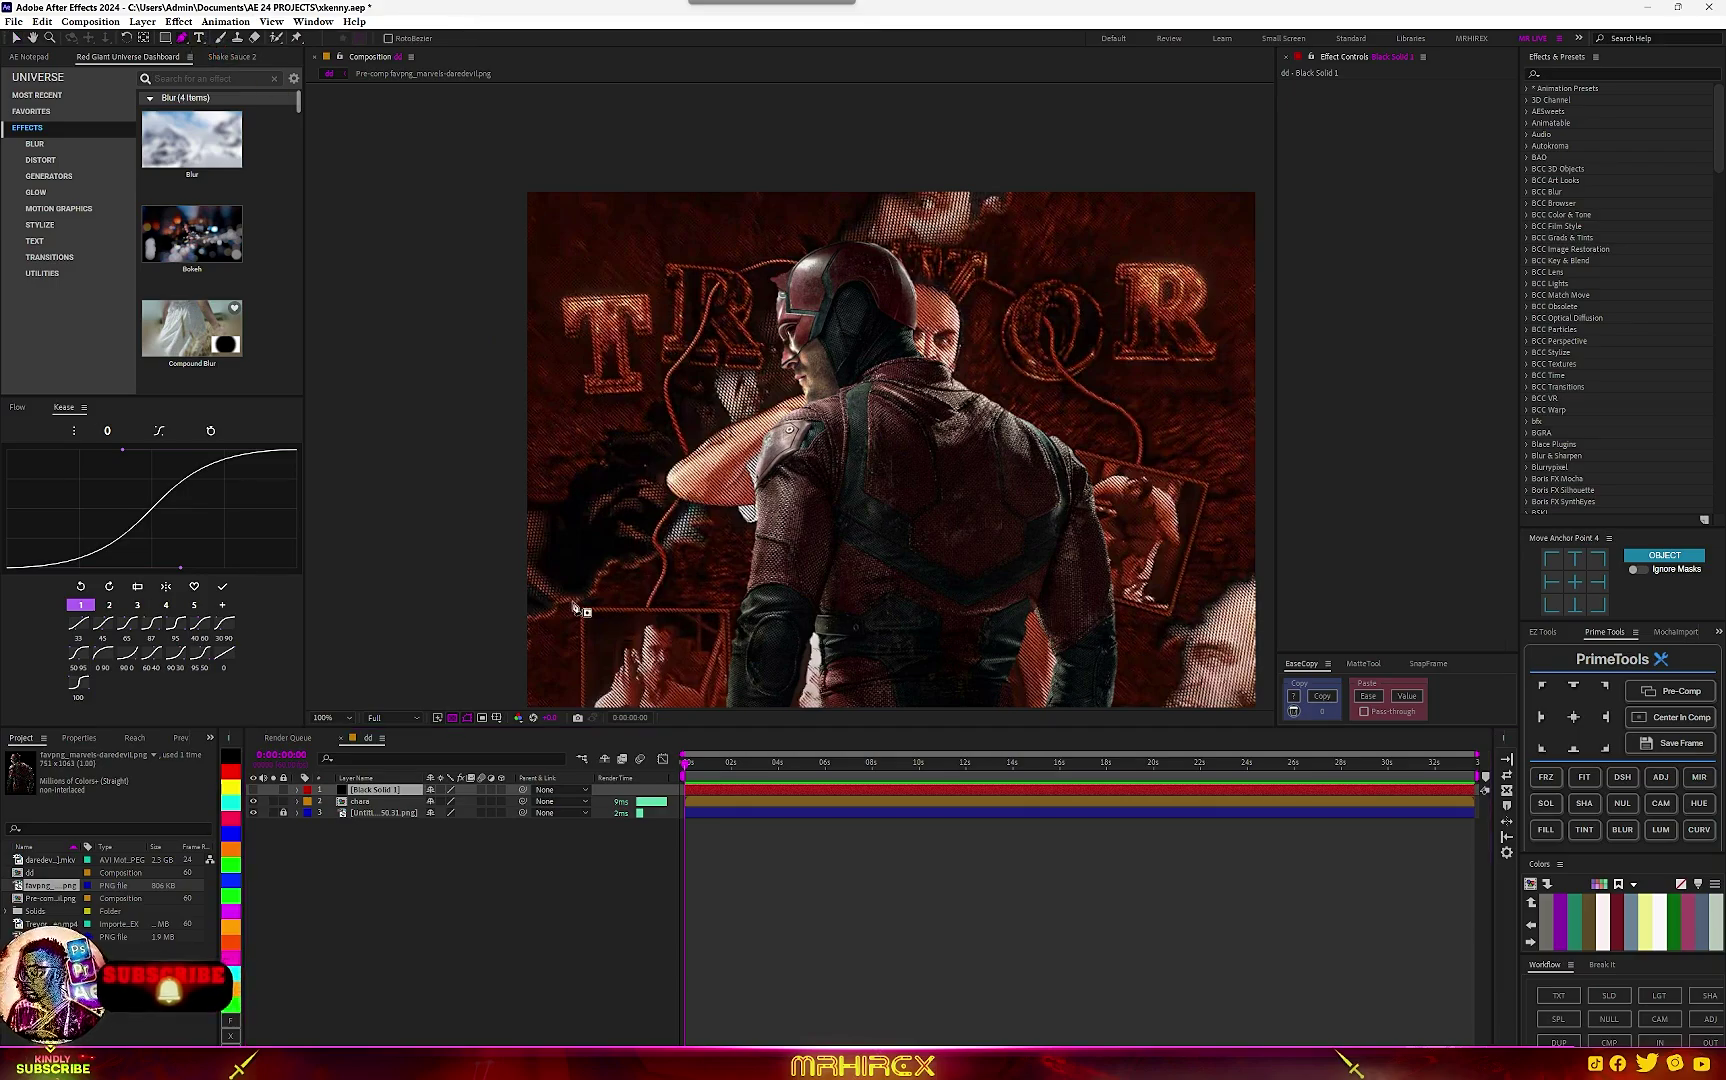
drag(737, 514, 756, 417)
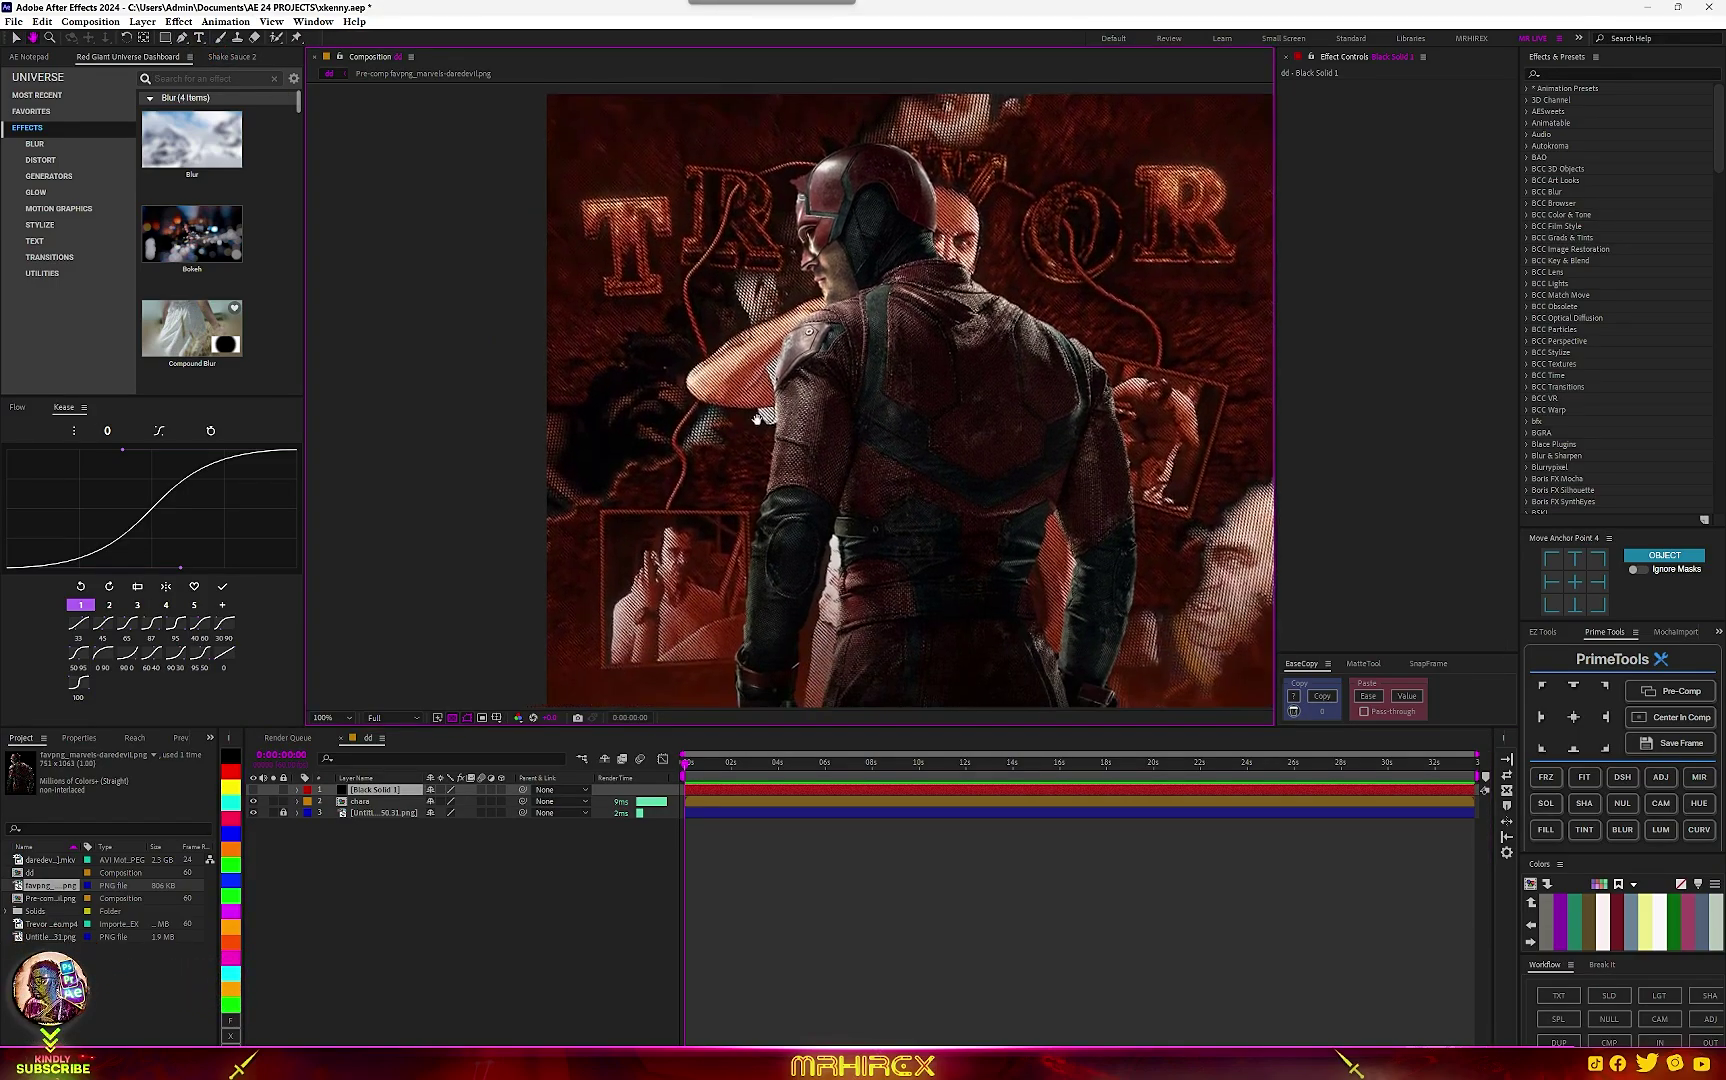
key(g)
click(518, 543)
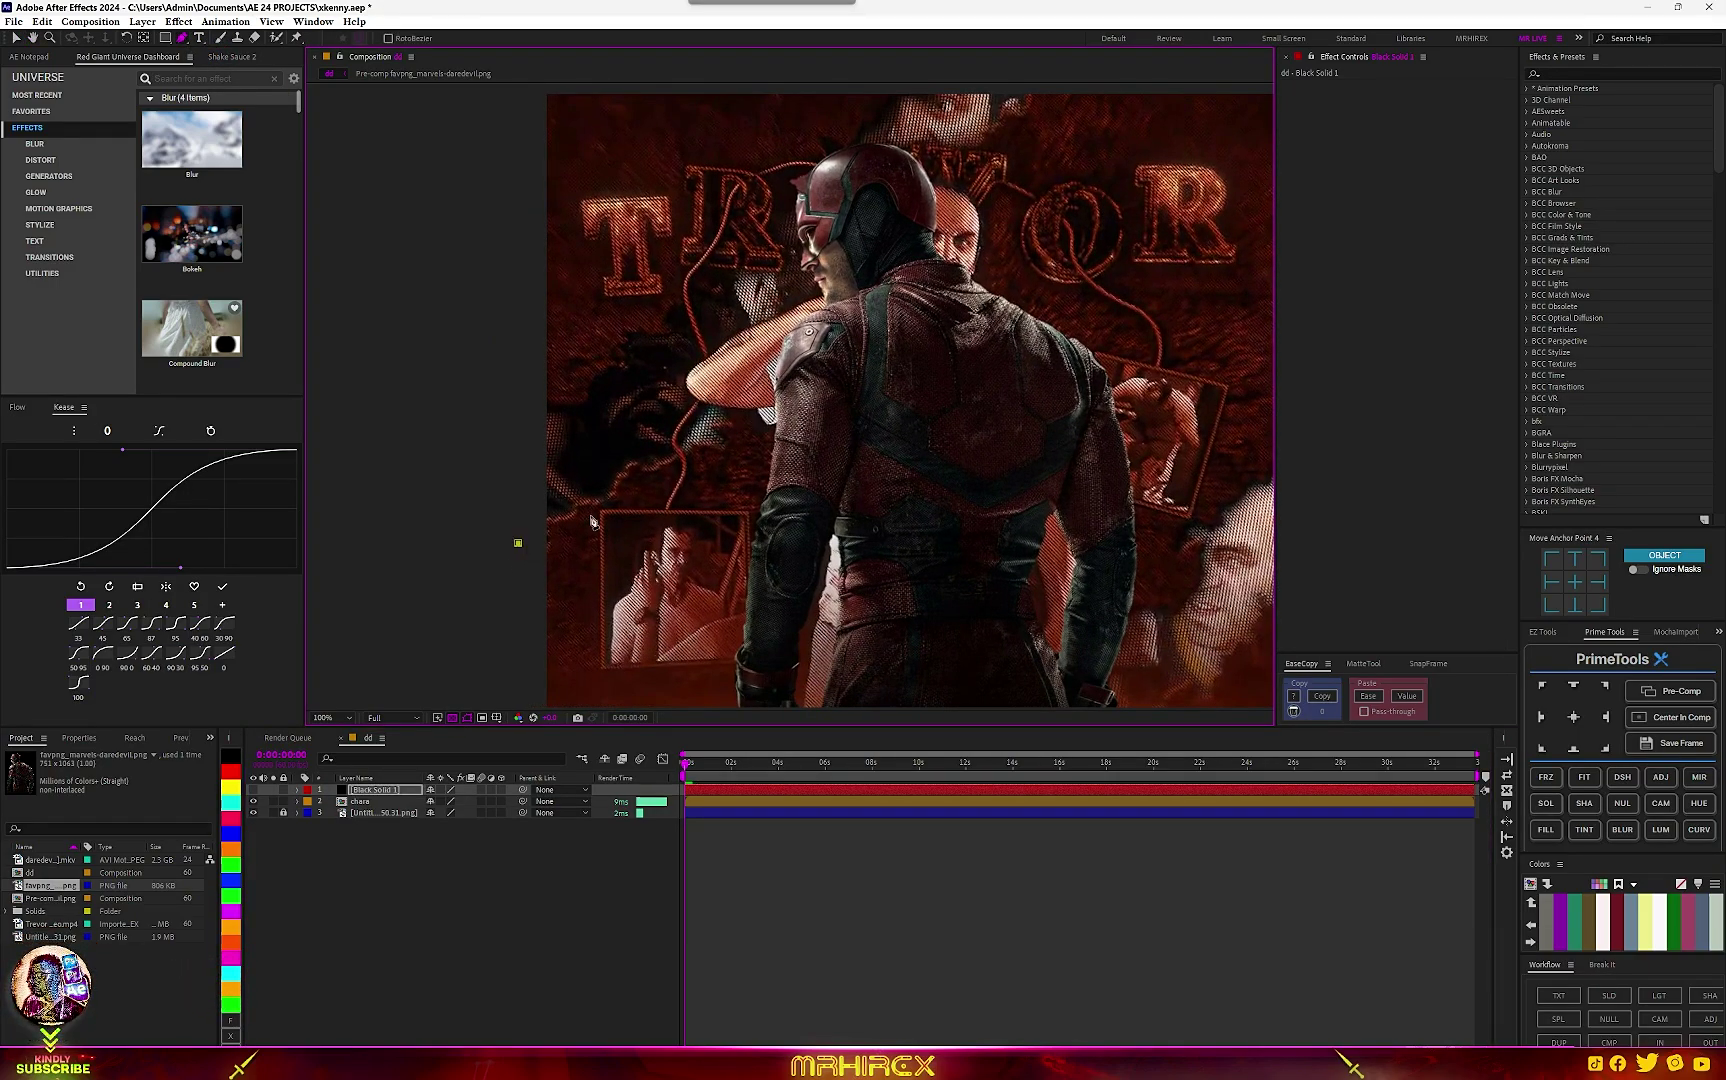
drag(634, 474, 668, 460)
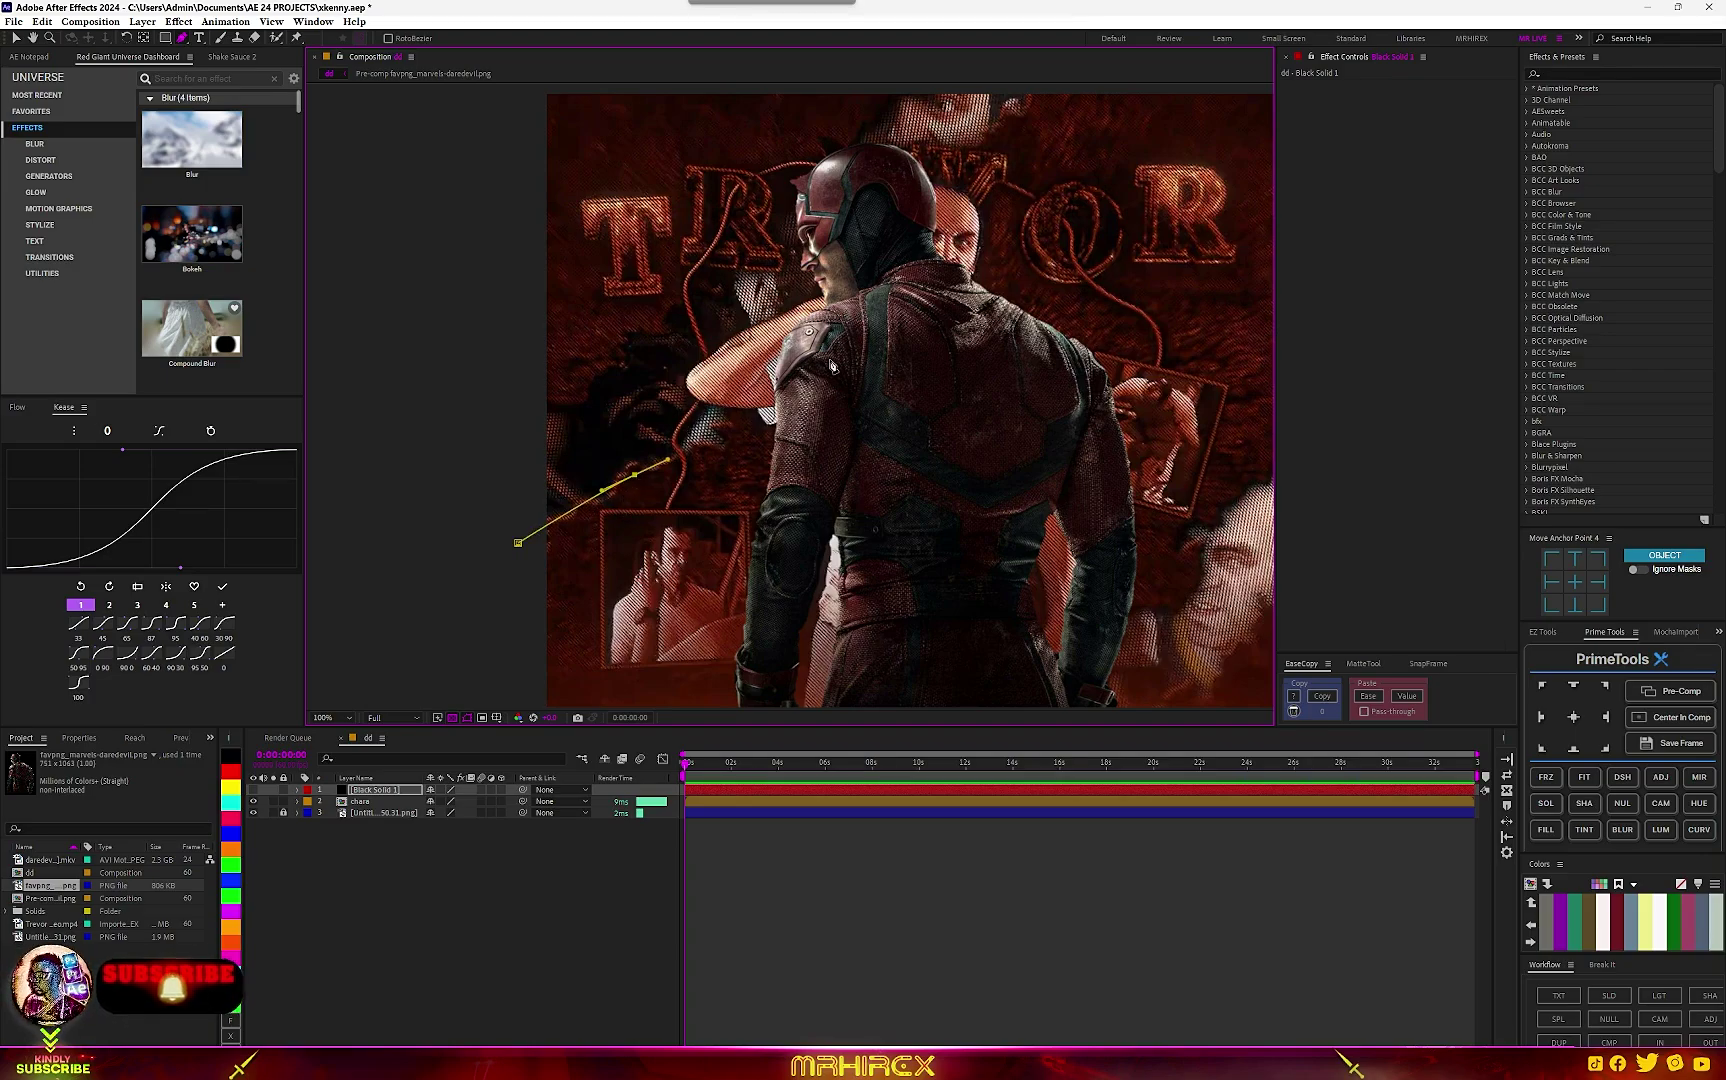
click(841, 352)
click(860, 302)
click(906, 220)
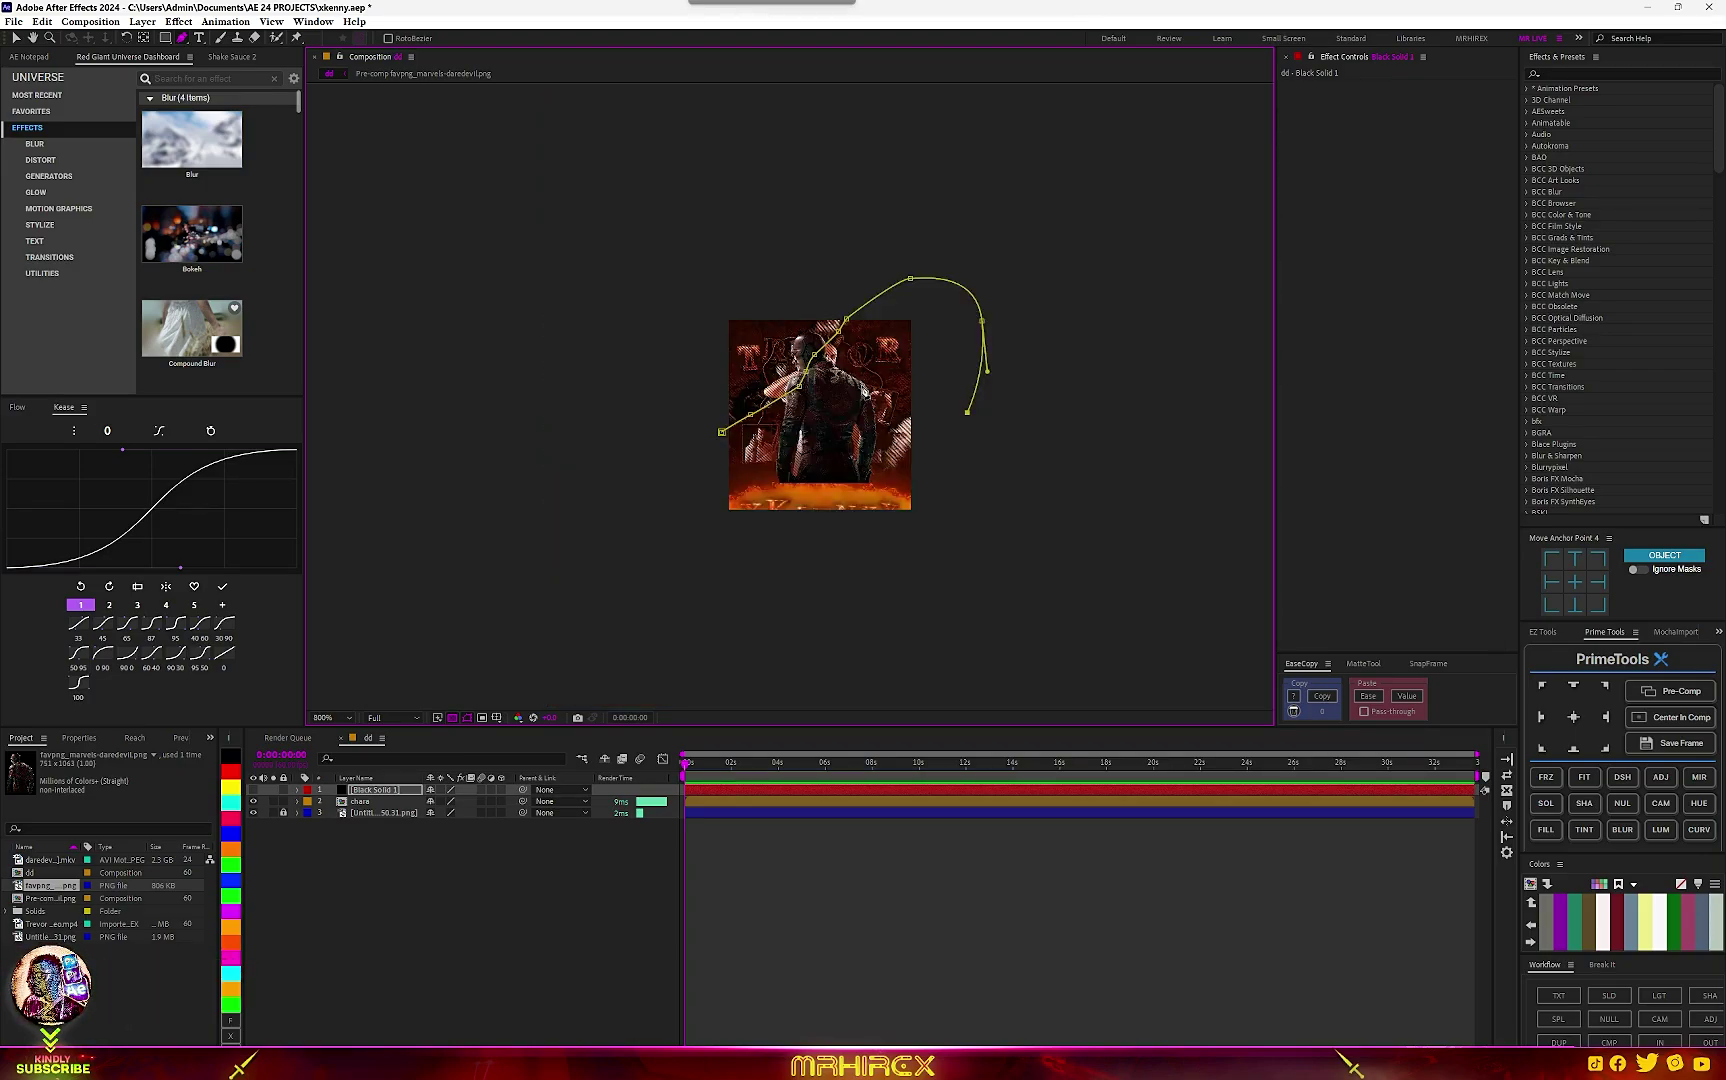
scroll(868, 394, up, 5)
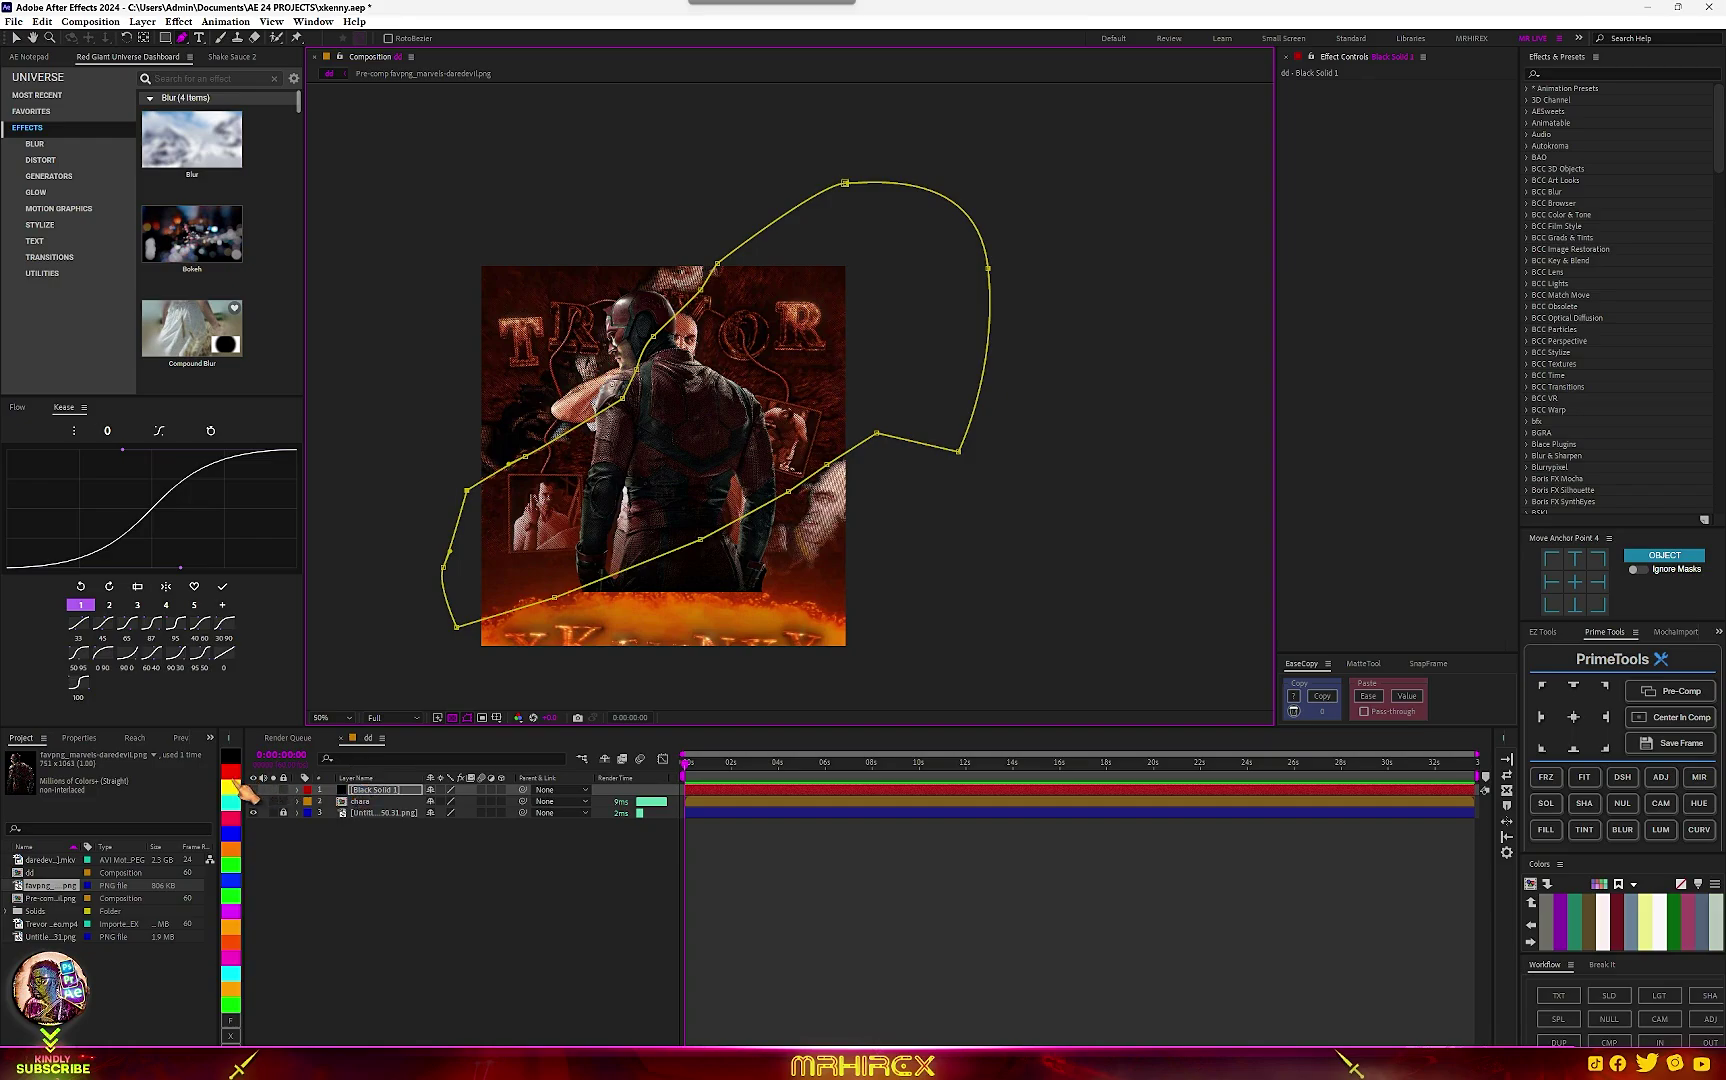
Make the masked black solid visible and move it below the chara layer.
click(255, 792)
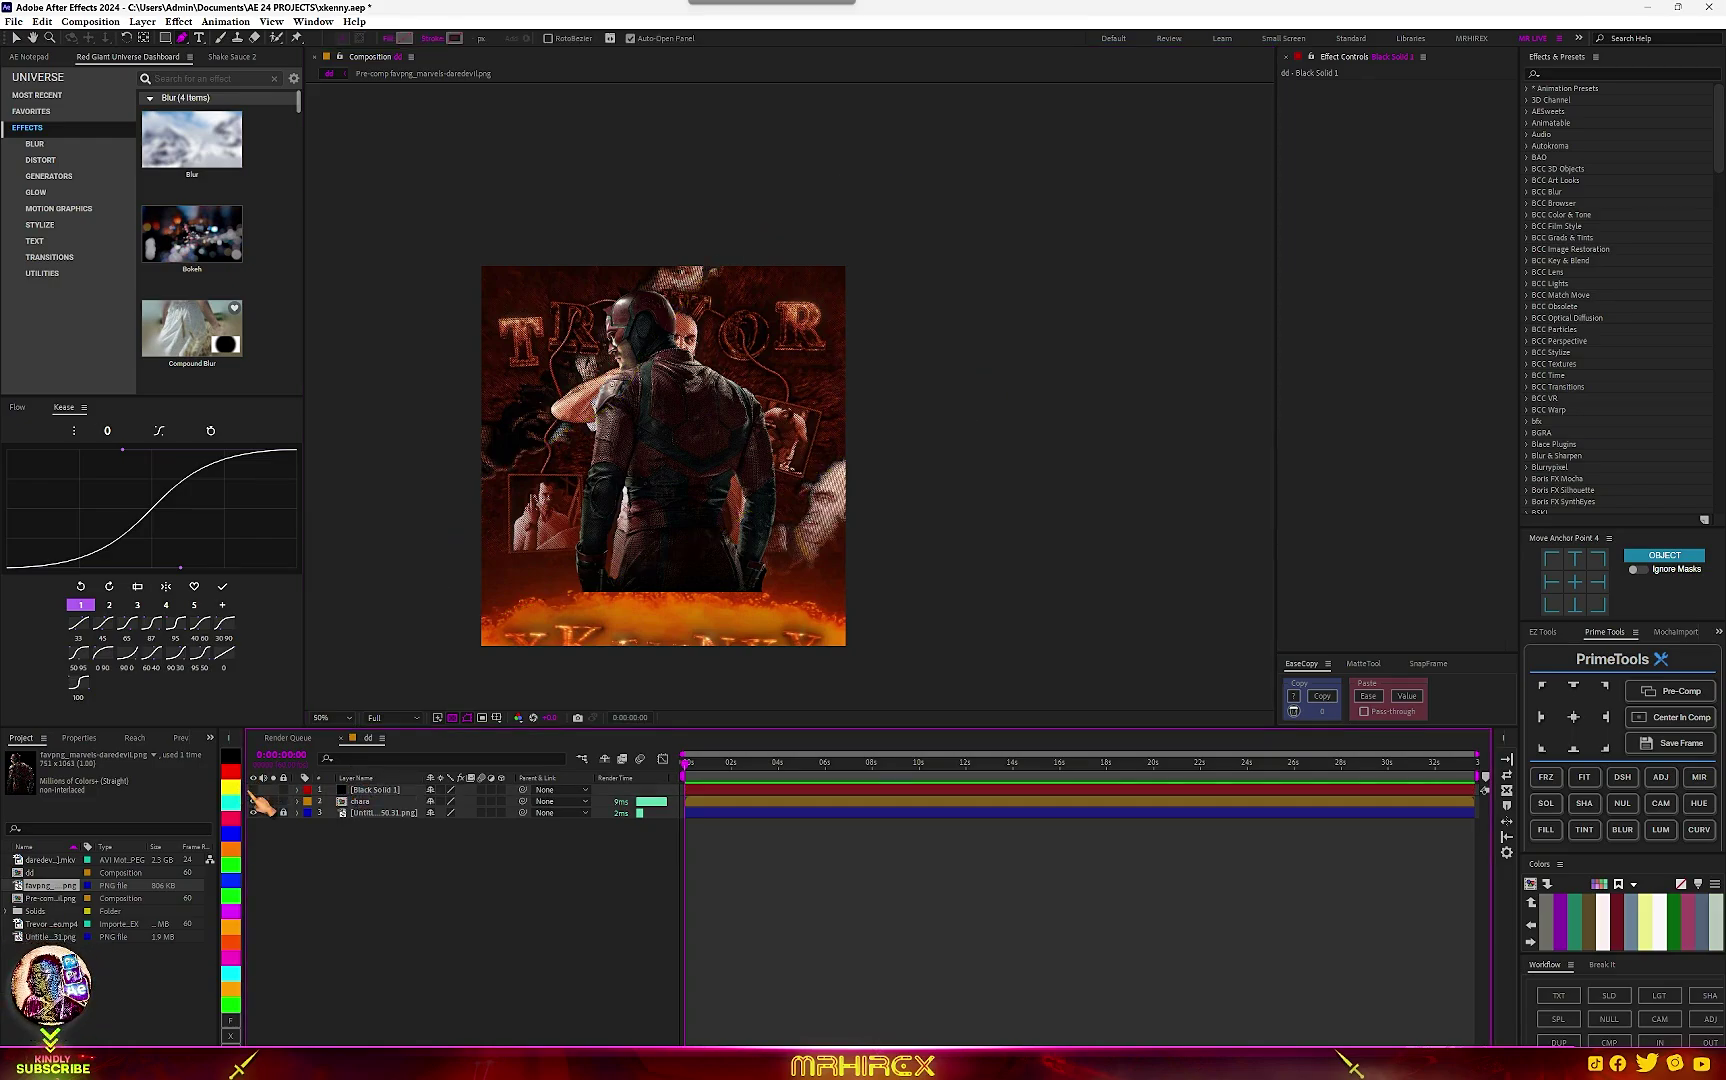
click(253, 791)
scroll(524, 576, up, 1)
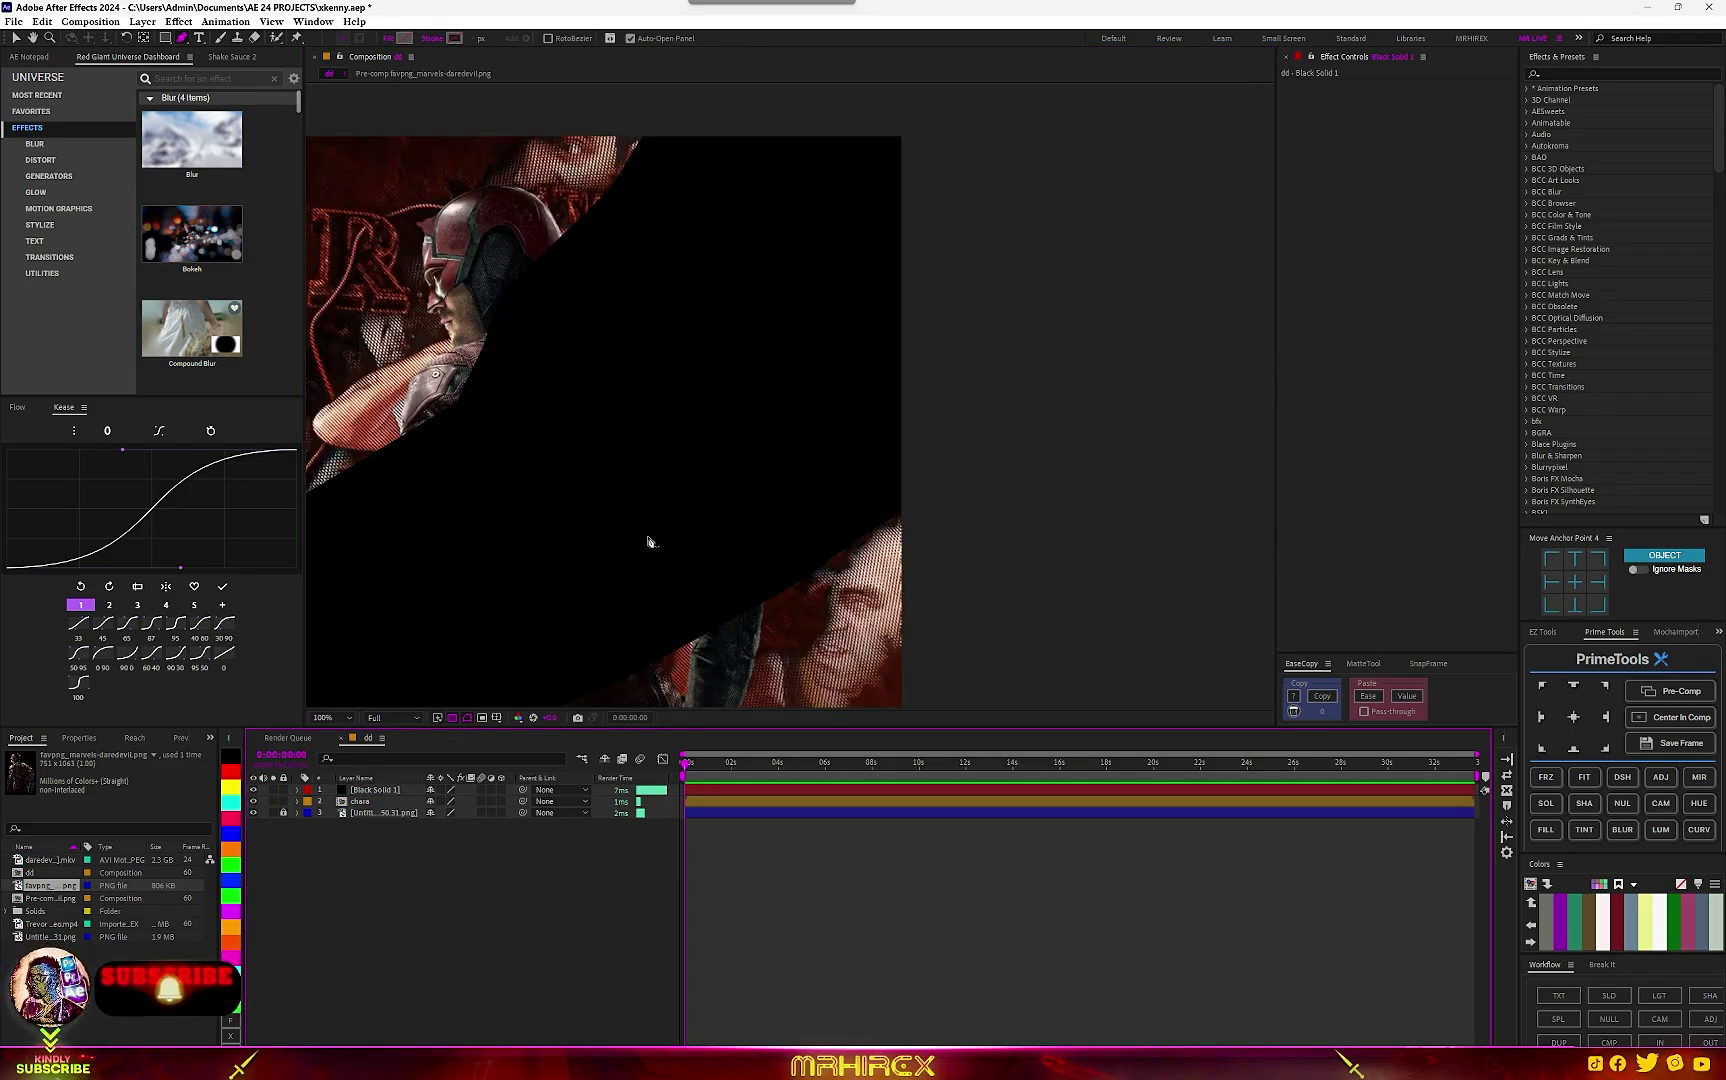
drag(648, 542, 894, 470)
click(378, 790)
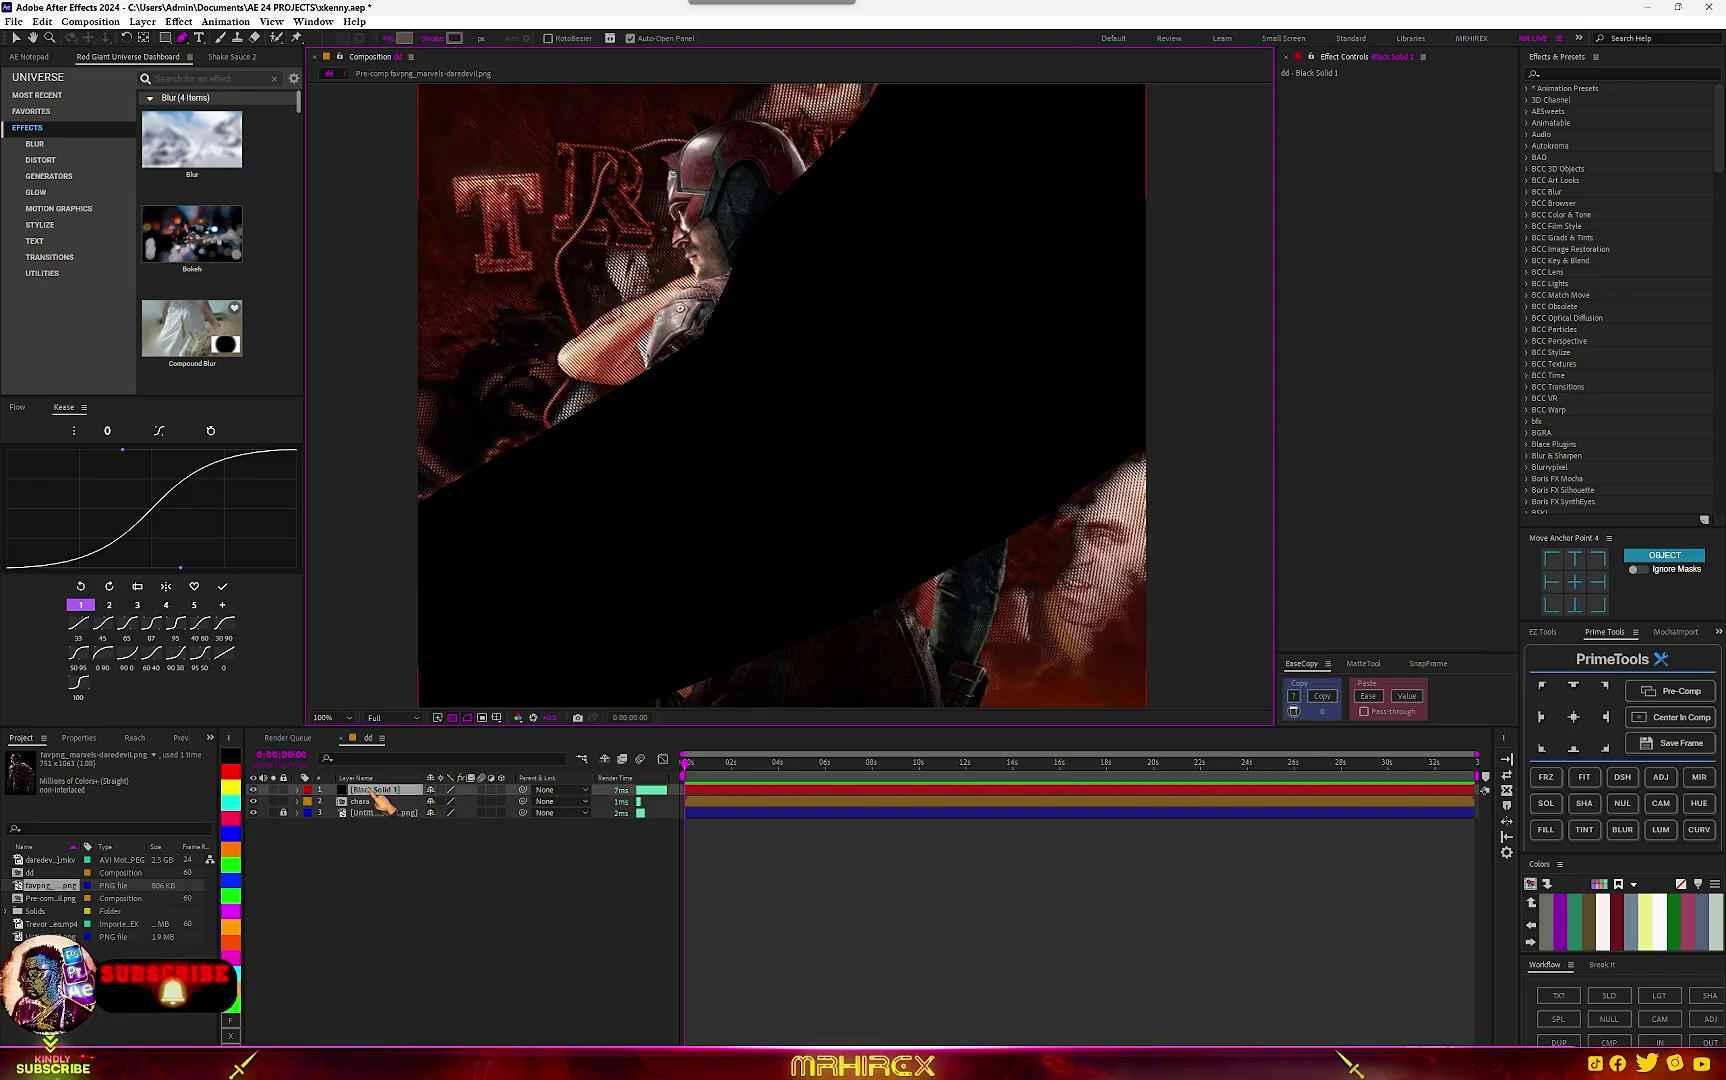
drag(378, 790, 378, 818)
key(space)
scroll(784, 402, down, 1)
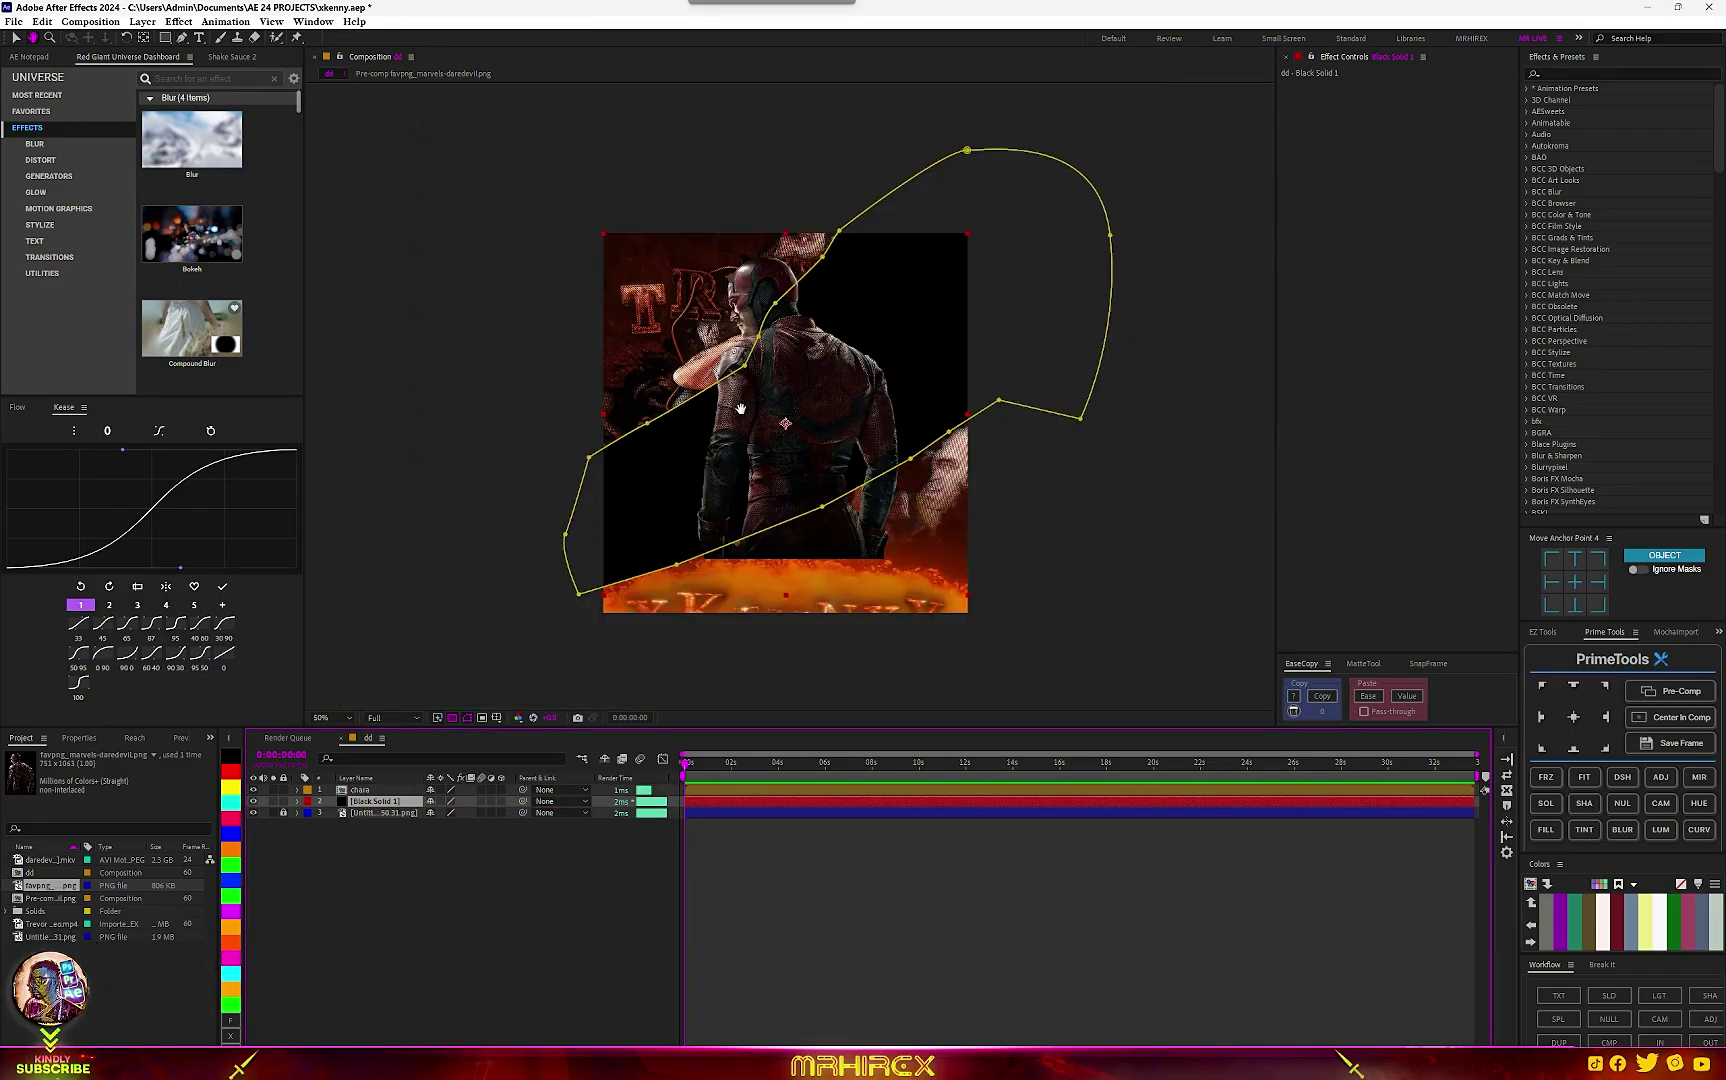
scroll(800, 405, up, 1)
drag(818, 409, 755, 460)
key(g)
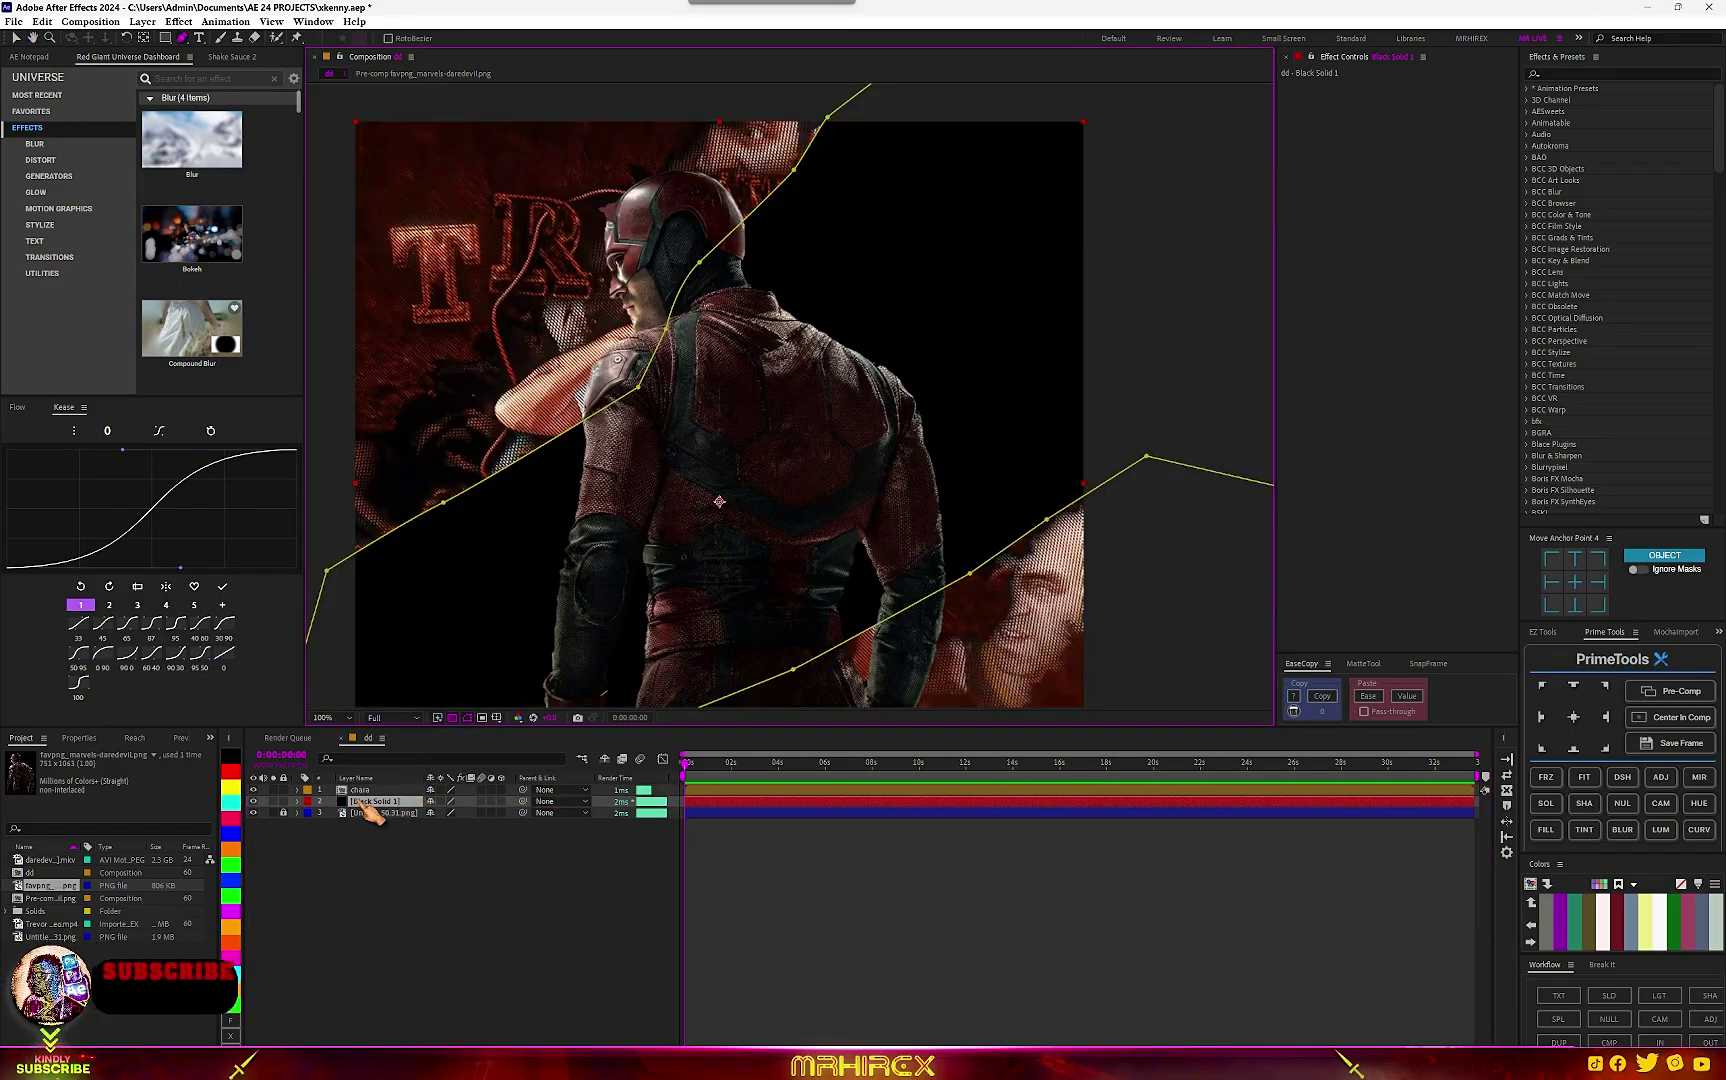
Create a second black solid directly below the chara layer and hide it.
click(368, 803)
right_click(450, 887)
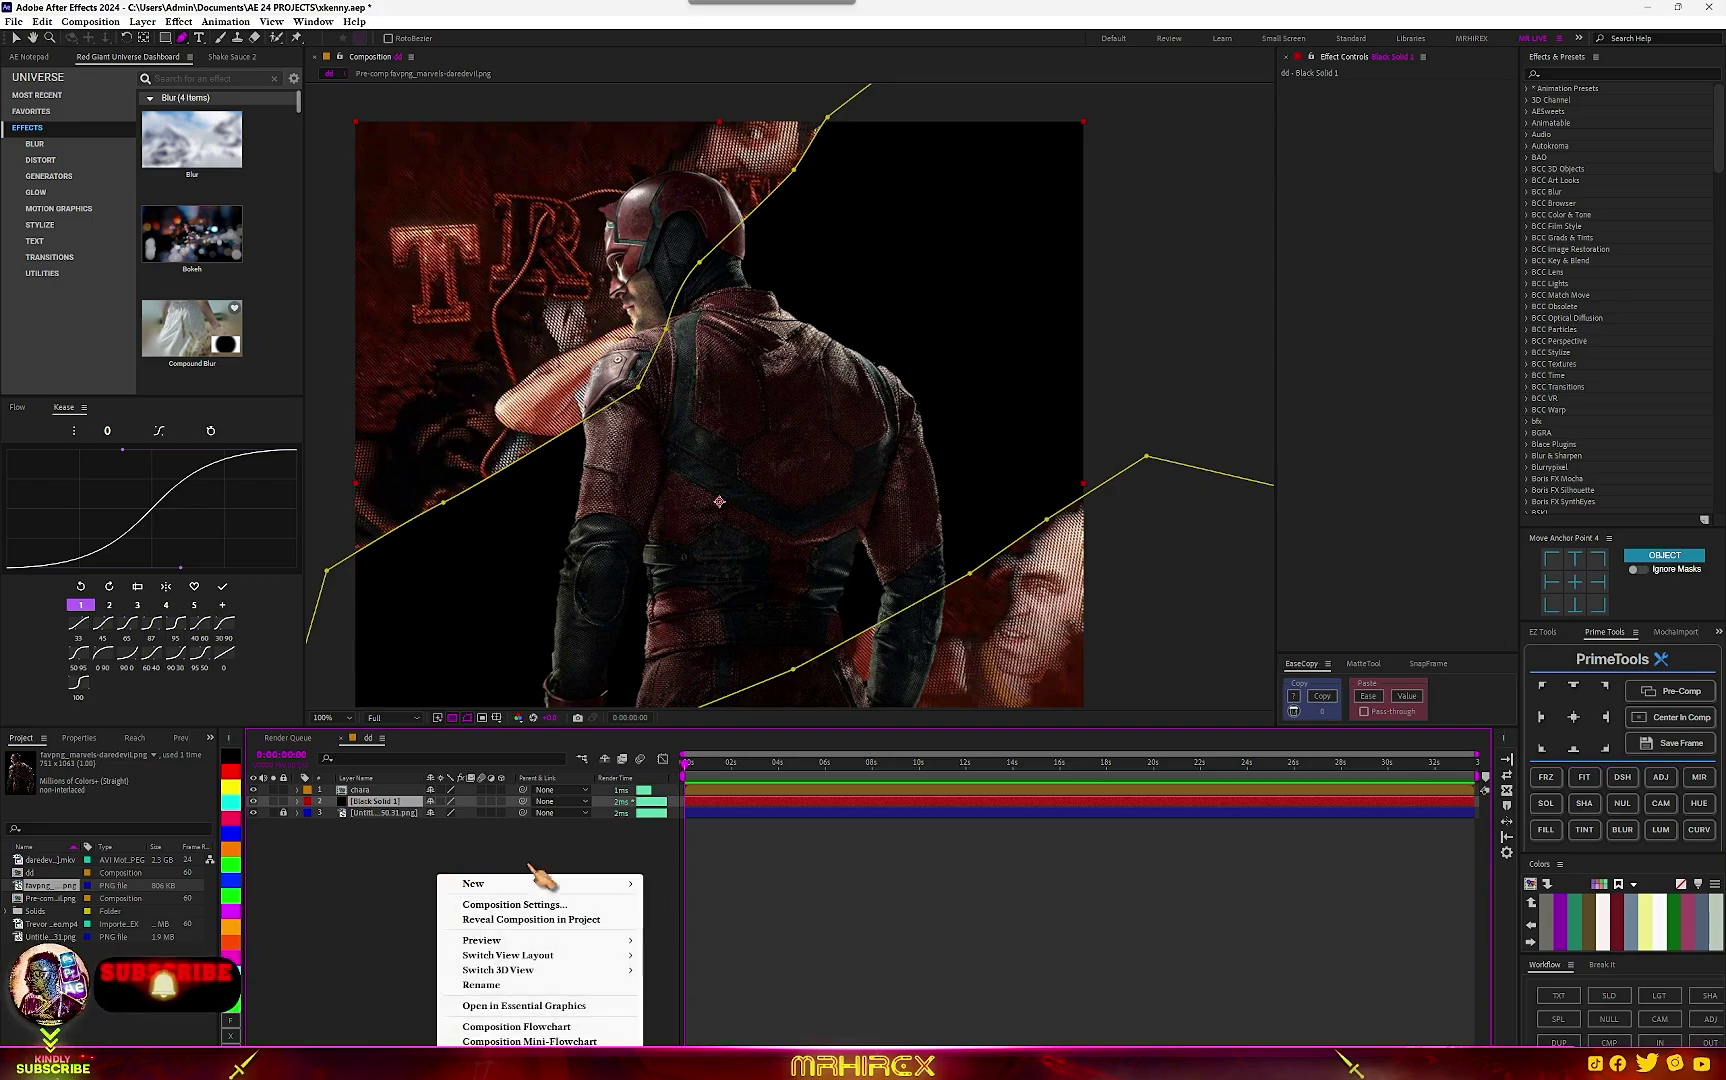
mouse_move(475, 775)
click(688, 919)
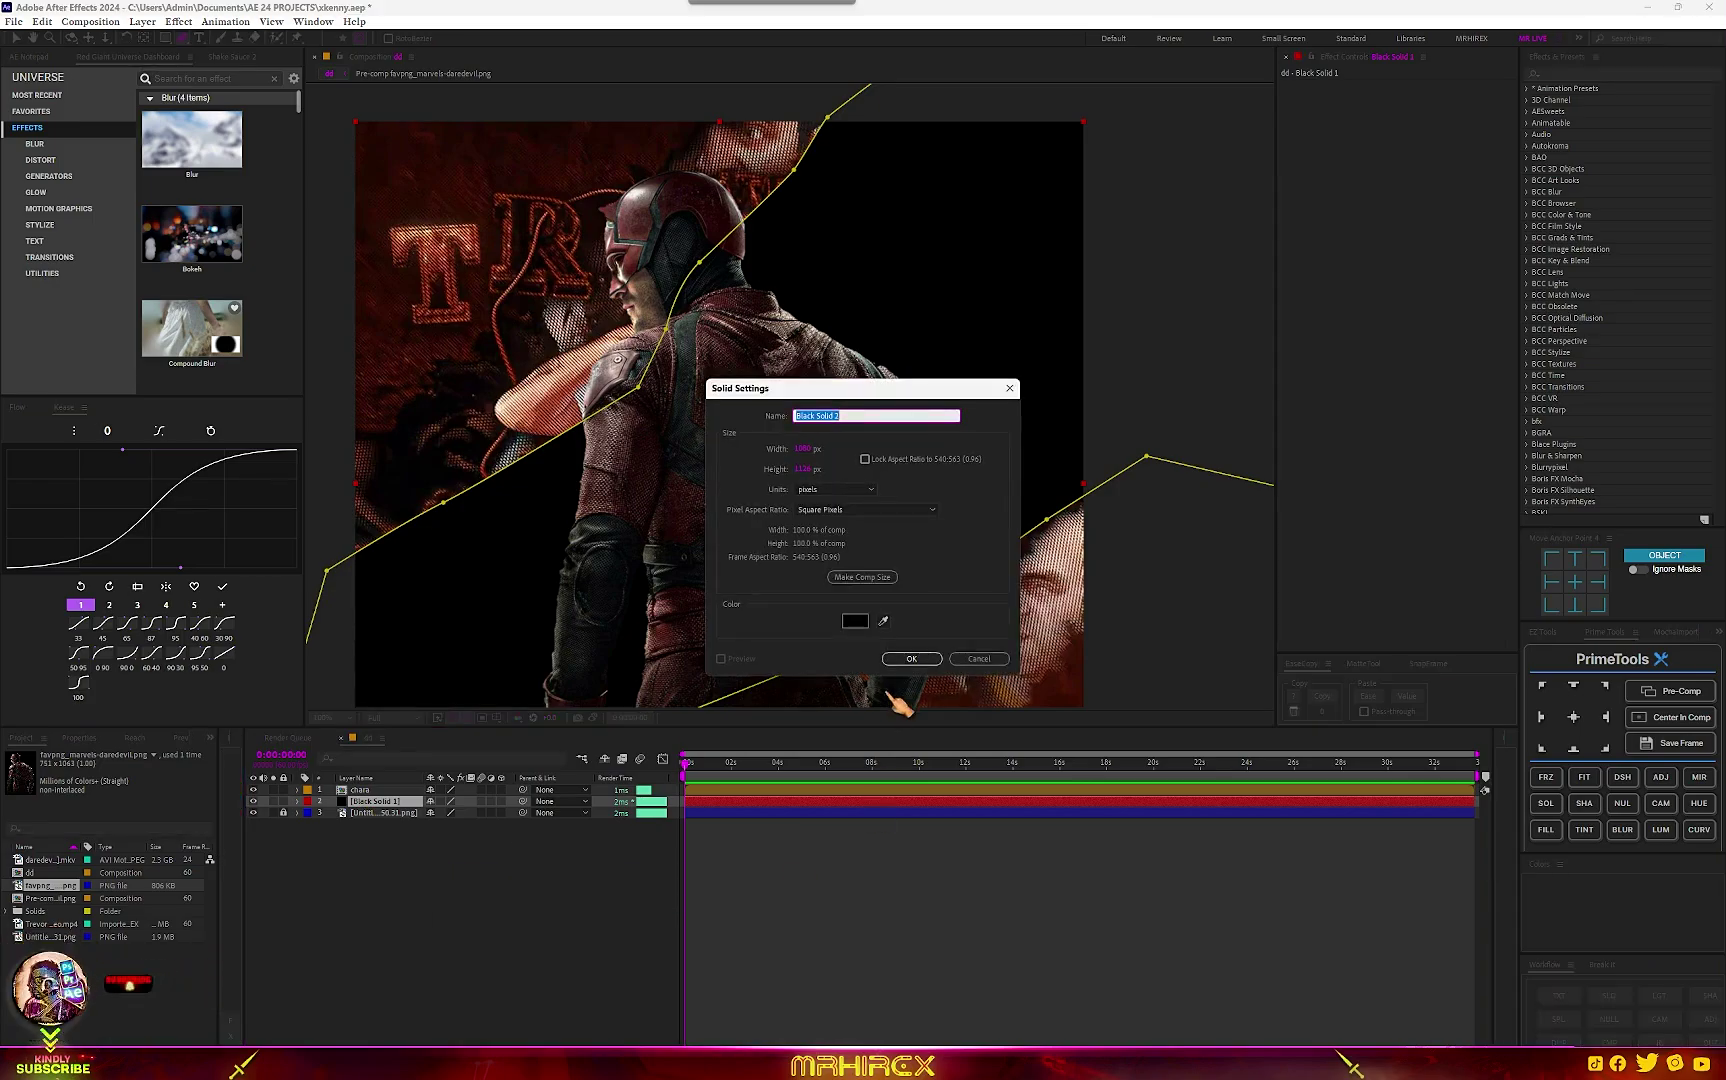
click(903, 646)
Draw a closed, curved pen mask on the second black solid, covering the upper-left corner of the artwork behind the figure.
drag(558, 427, 738, 572)
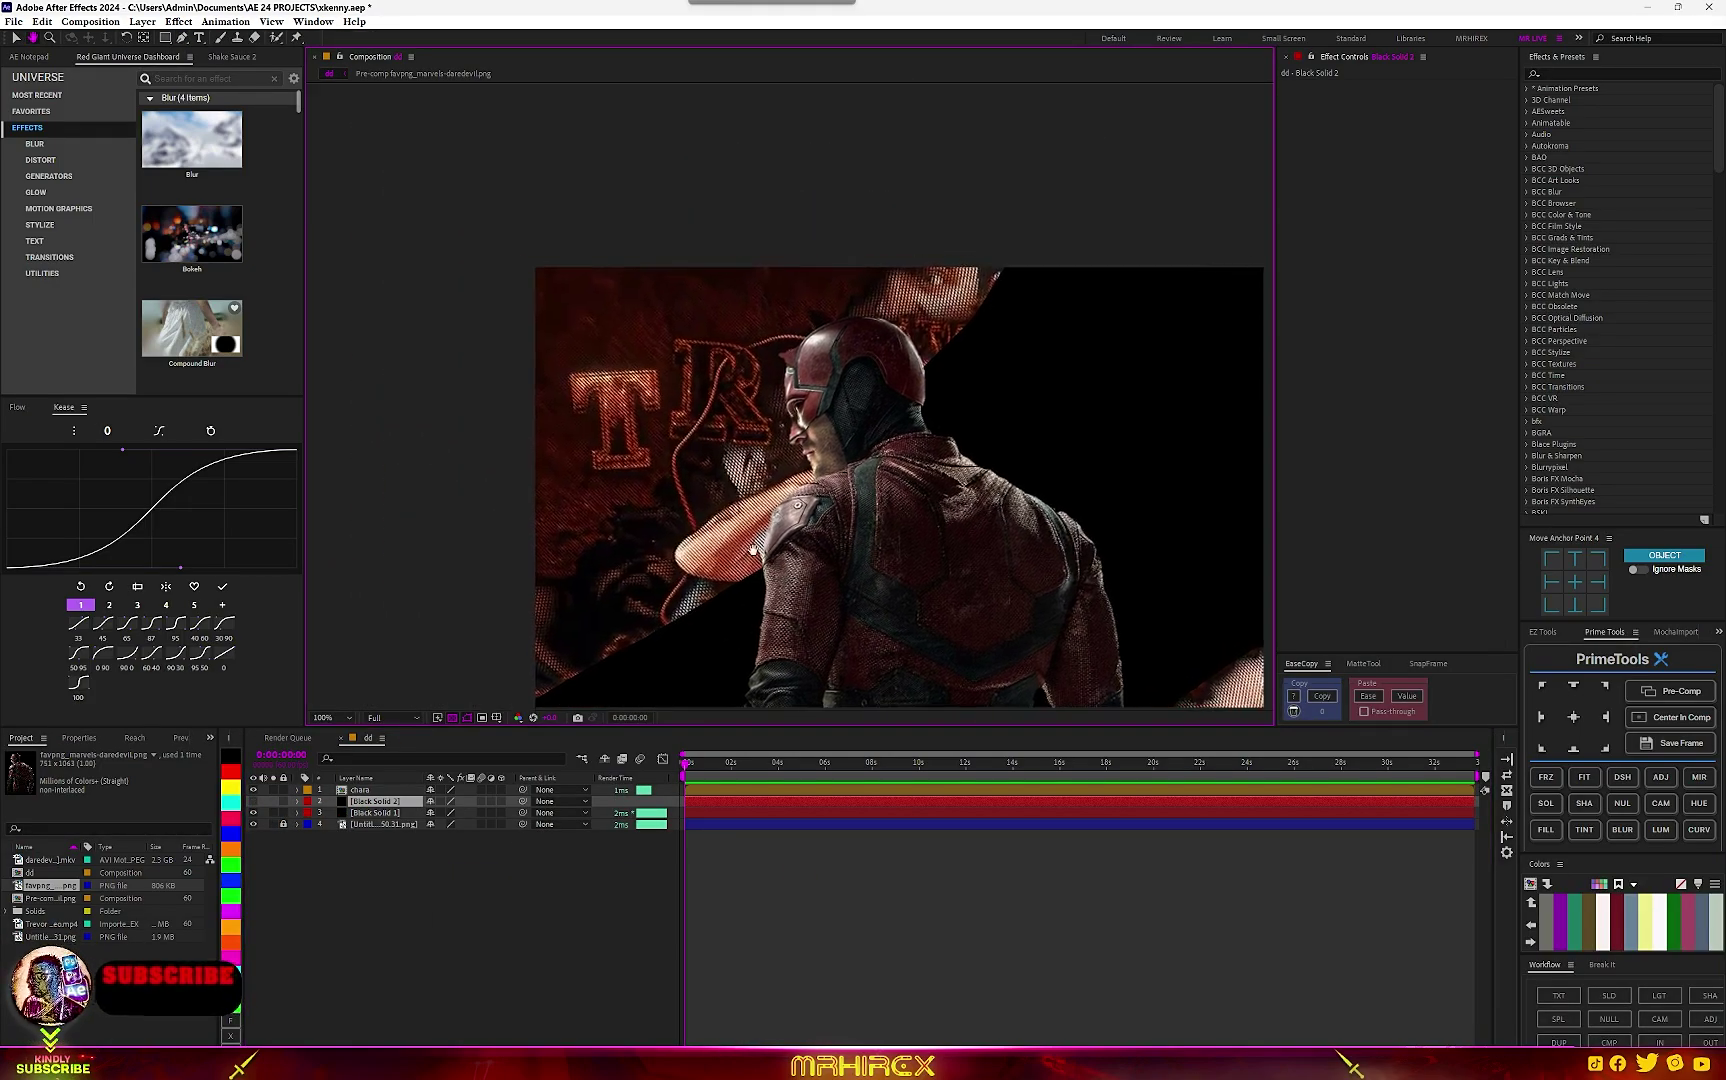
drag(494, 604, 509, 594)
click(596, 553)
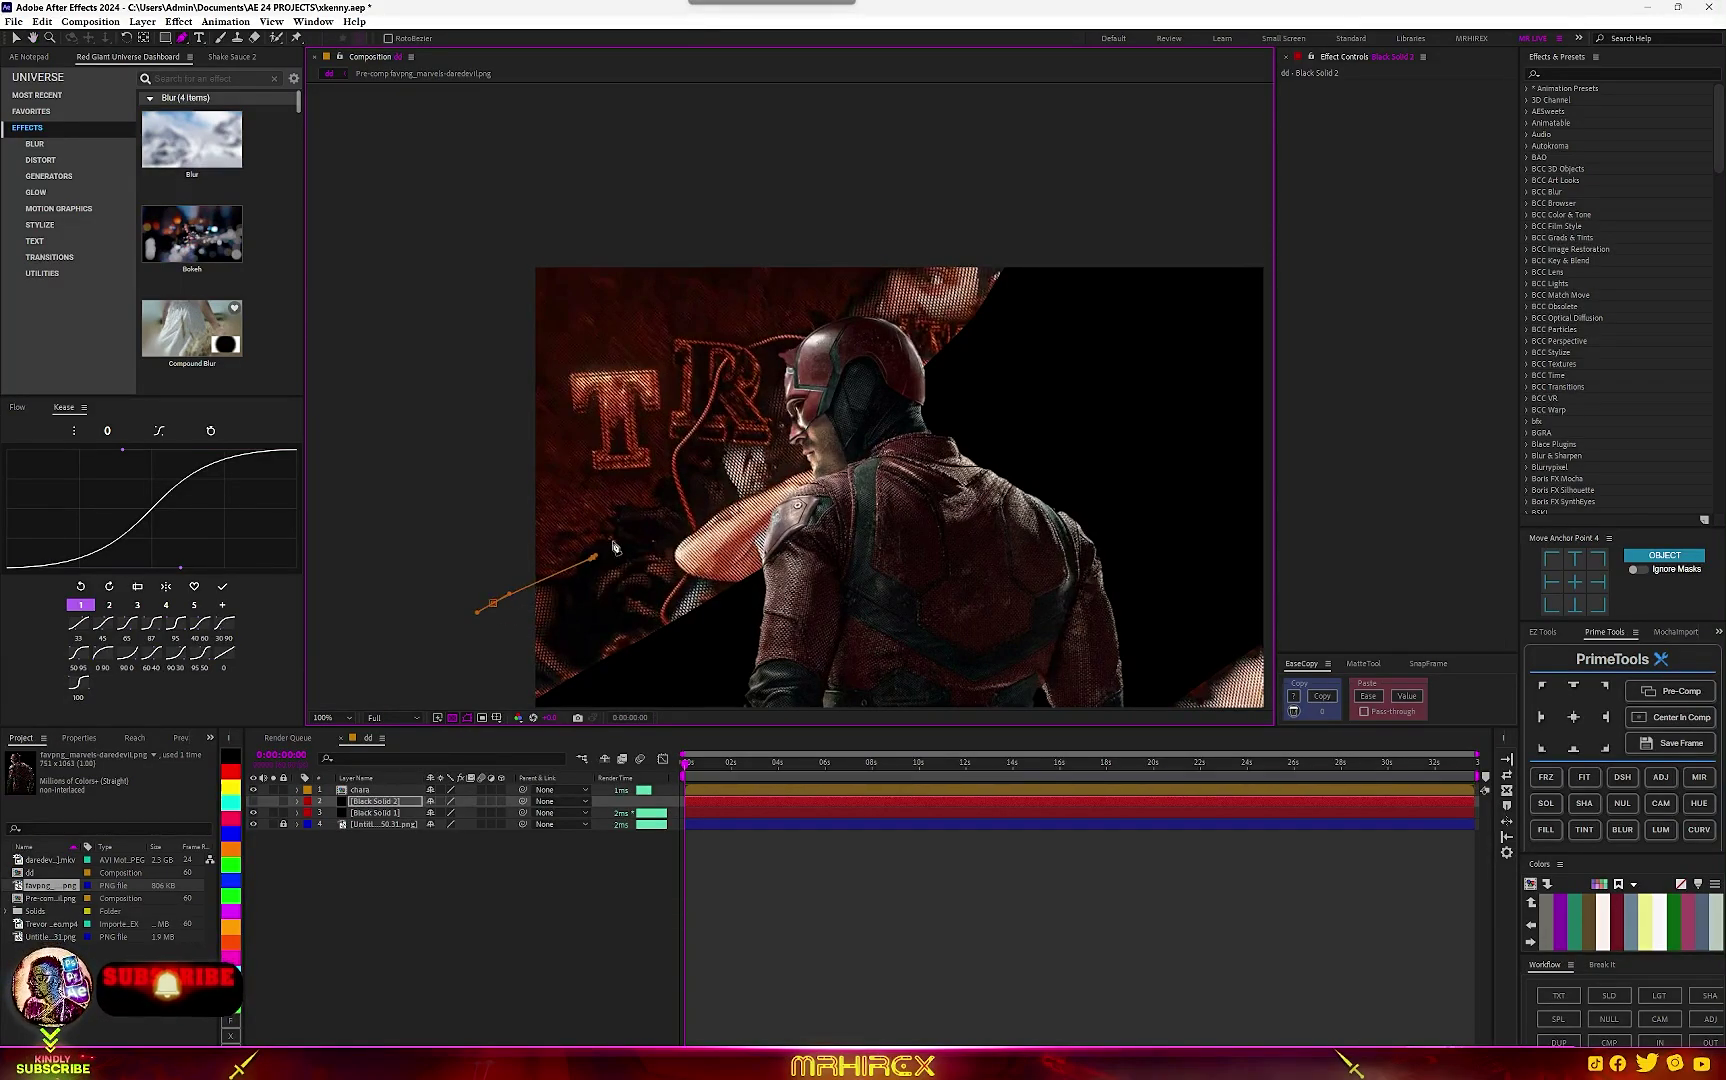
click(675, 490)
drag(751, 431, 768, 419)
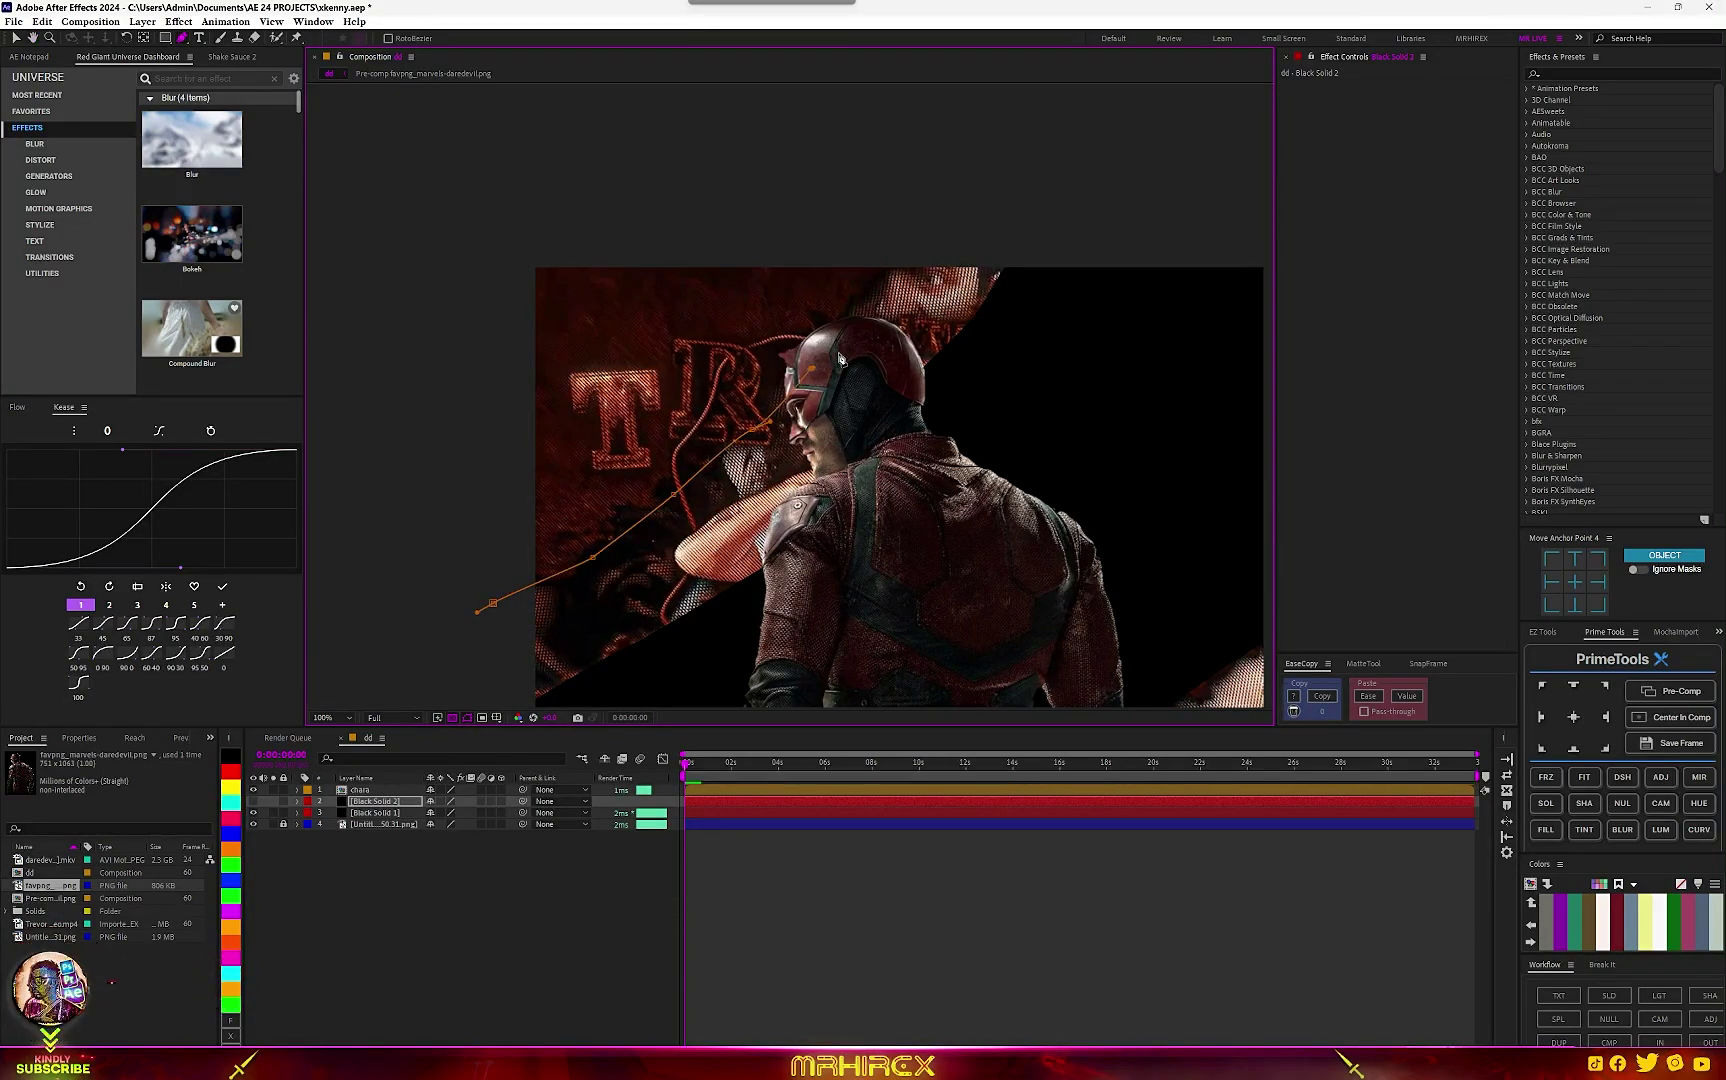
drag(719, 556, 663, 555)
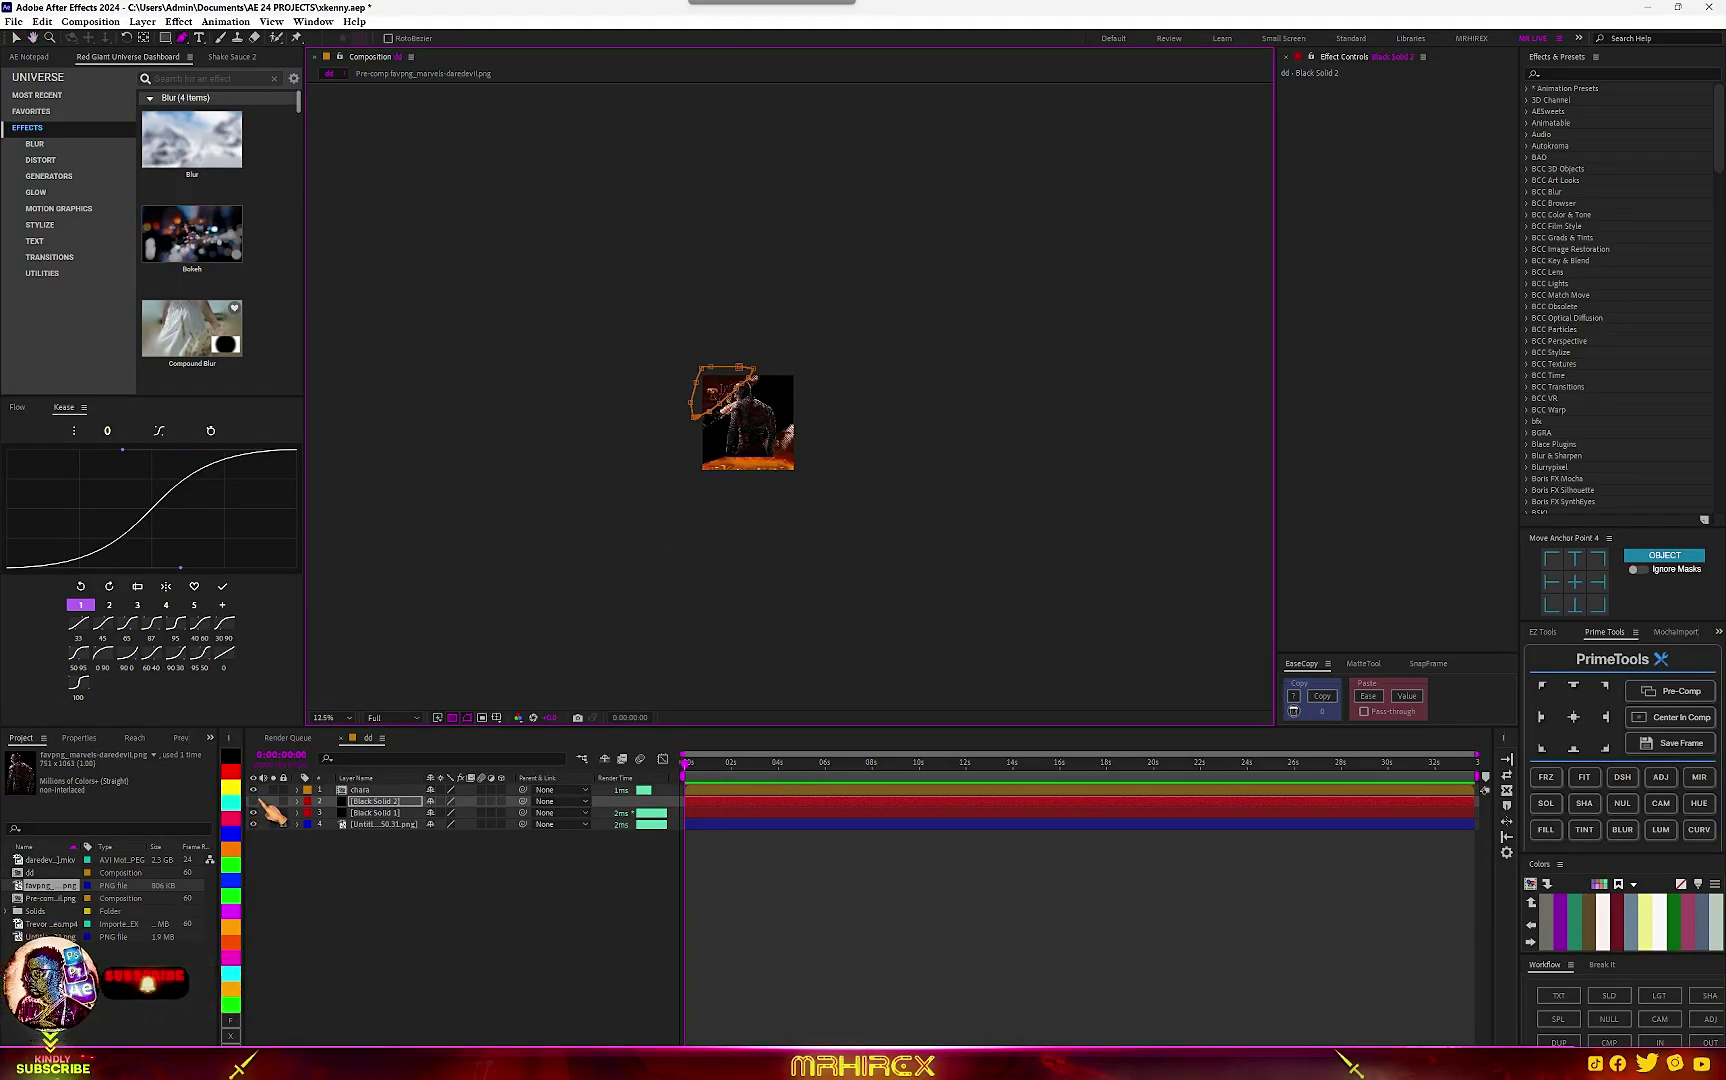
Make the second masked black solid visible.
click(266, 806)
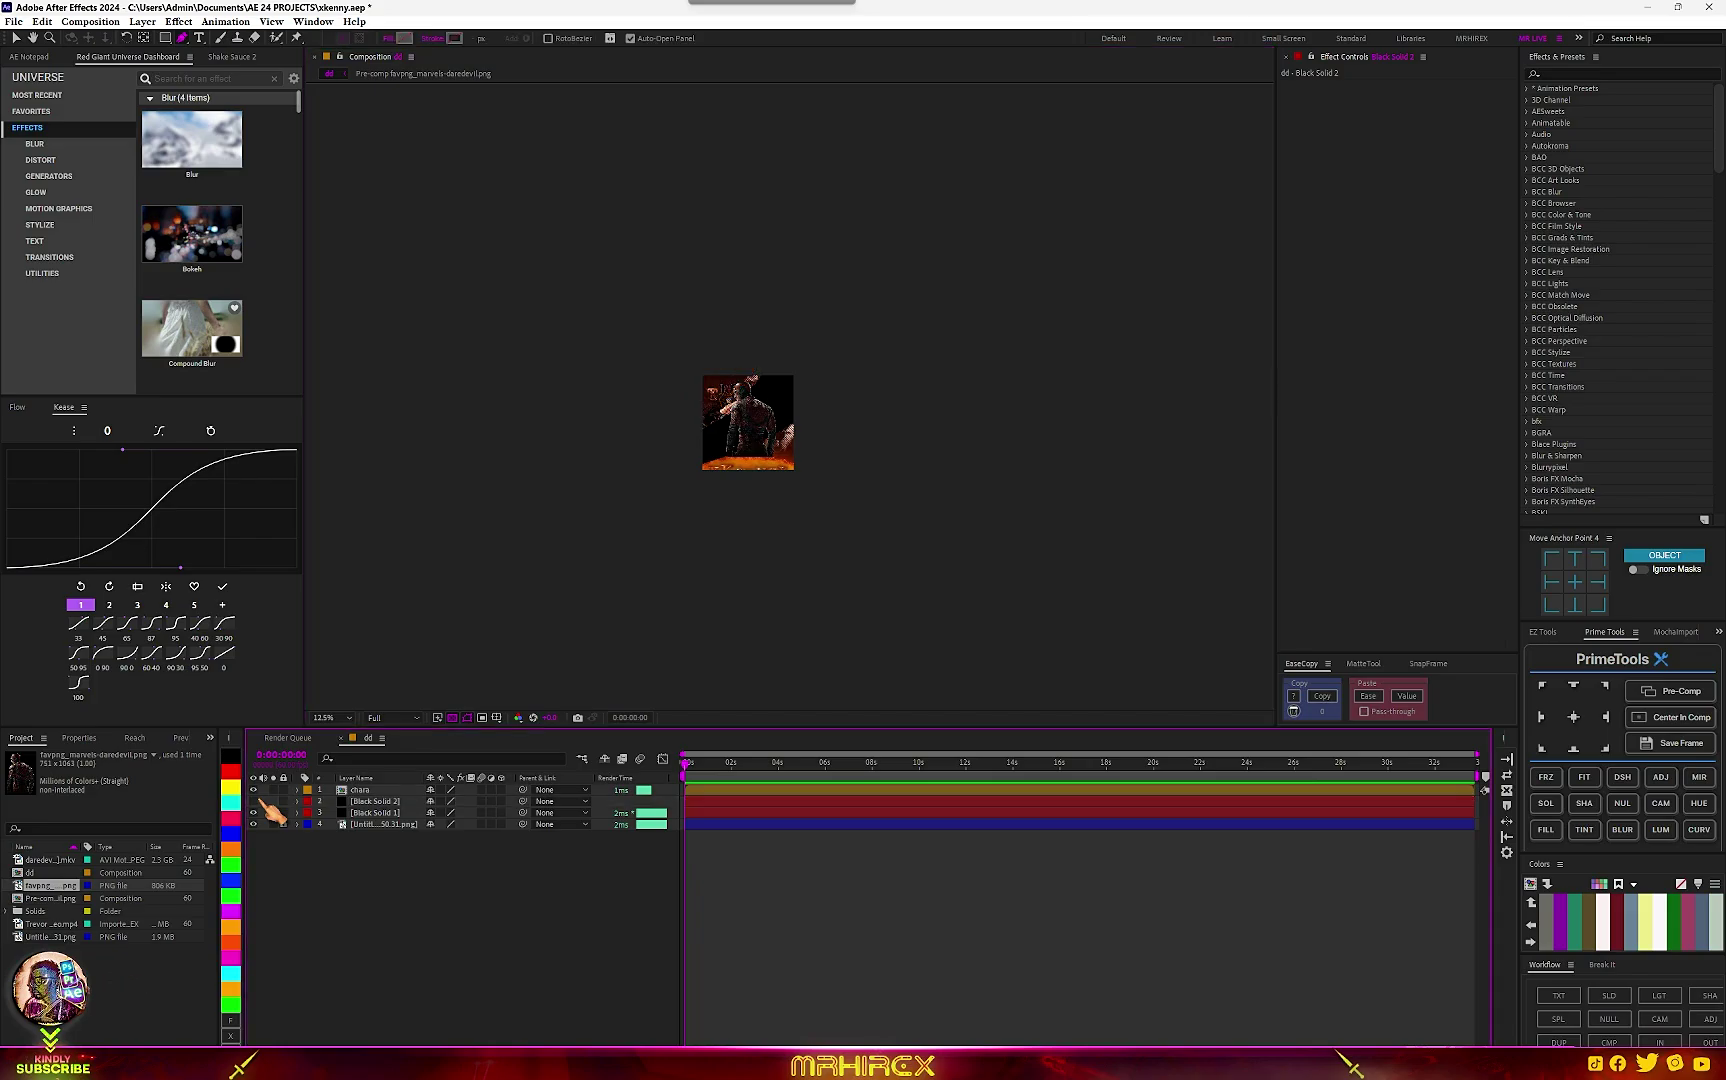
click(253, 802)
scroll(686, 497, up, 3)
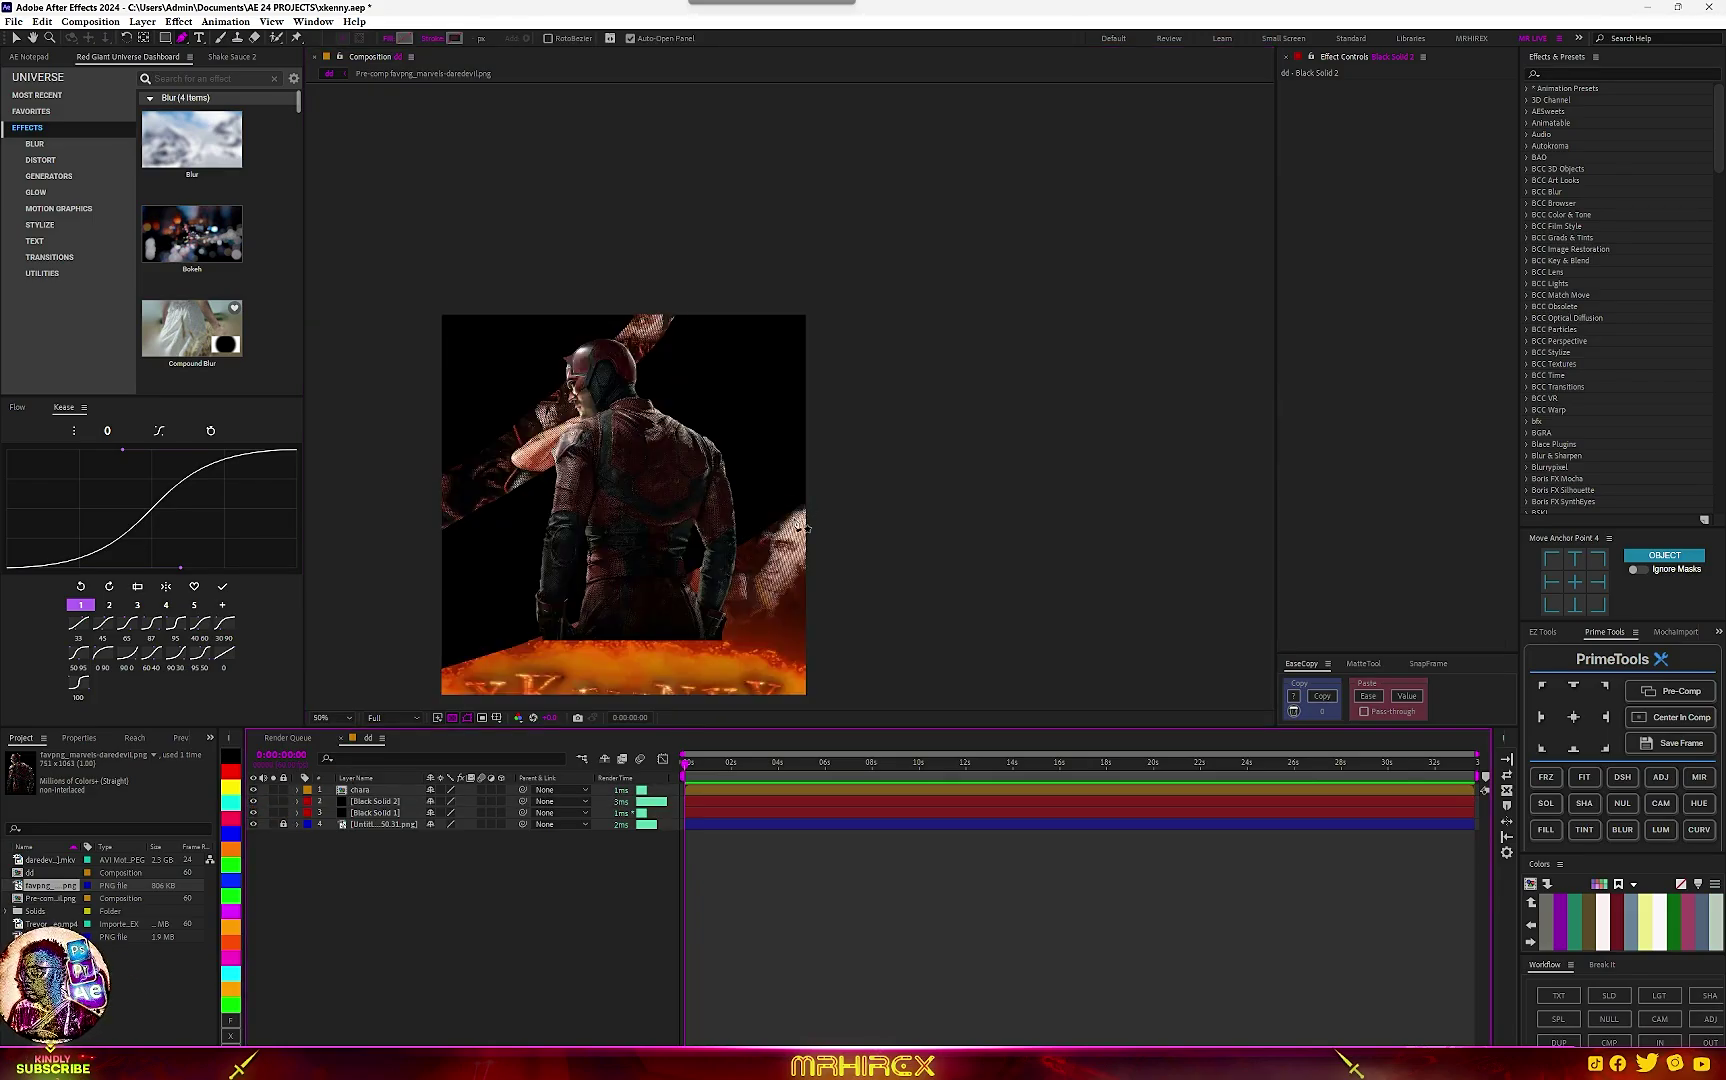
Create a third black solid in the dd composition and hide it.
key(space)
scroll(679, 612, up, 2)
drag(709, 551, 780, 488)
scroll(796, 420, down, 2)
right_click(375, 886)
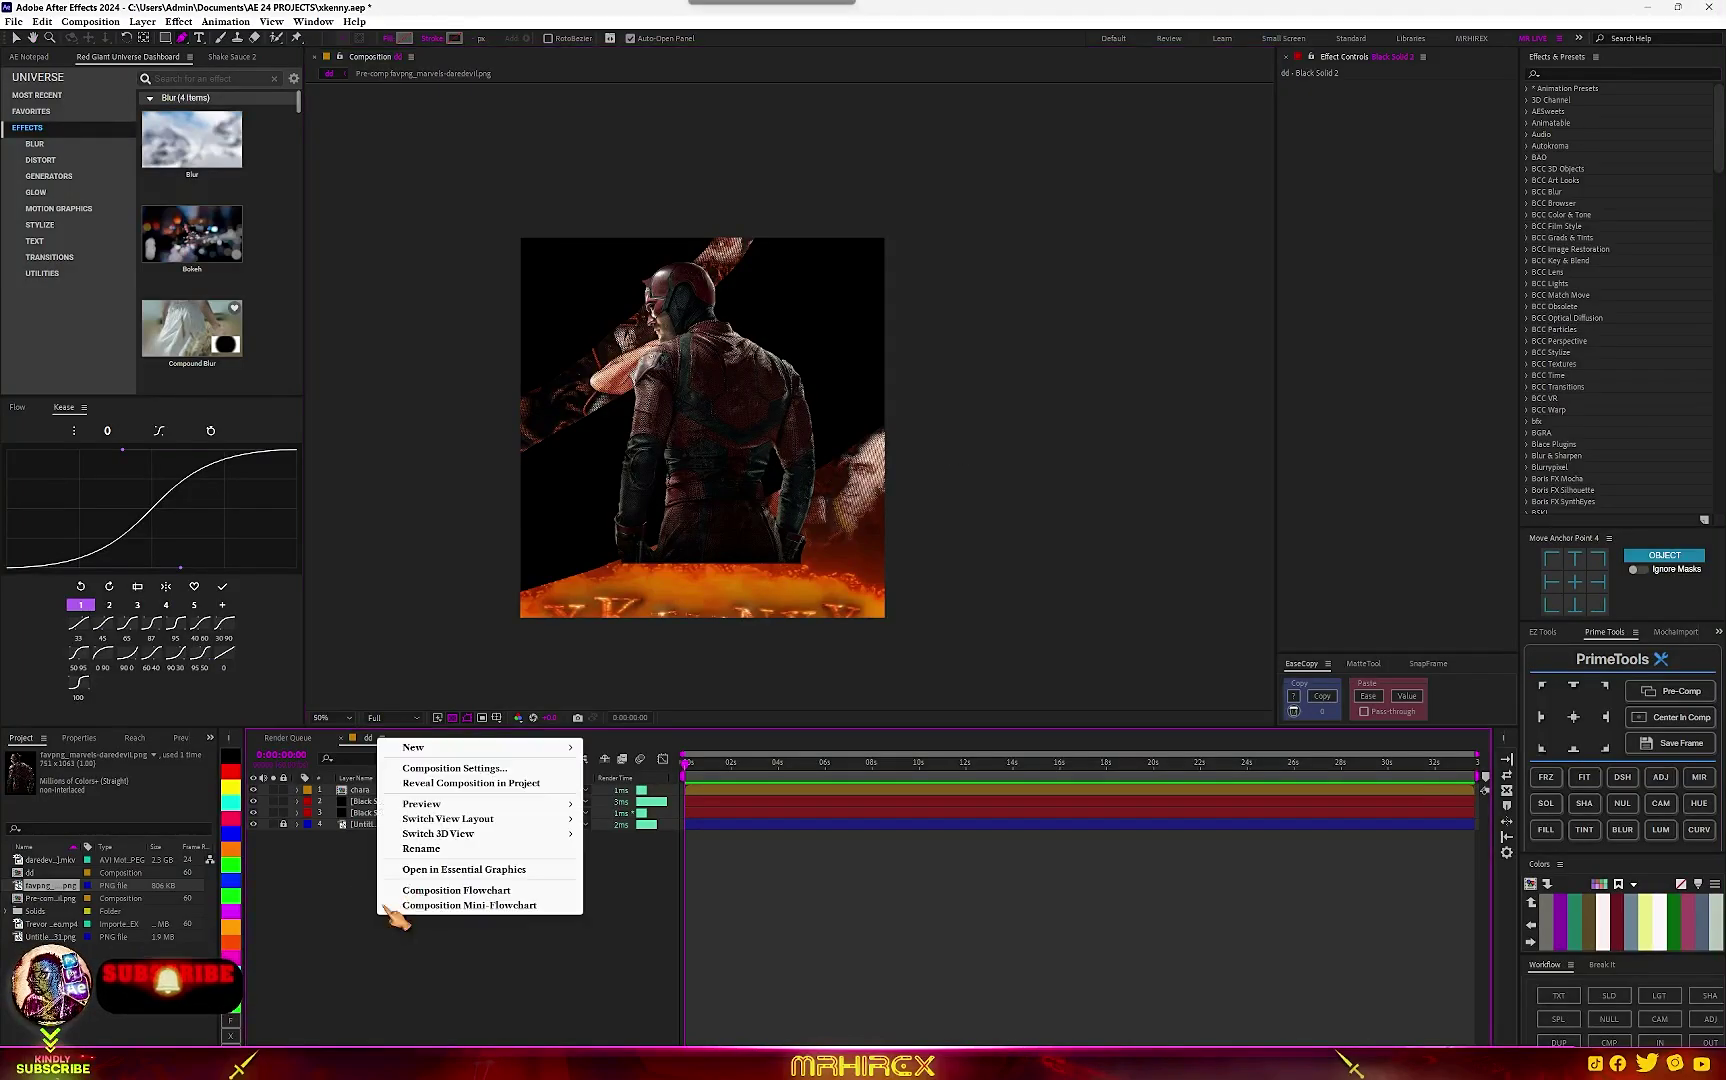
mouse_move(562, 748)
click(620, 783)
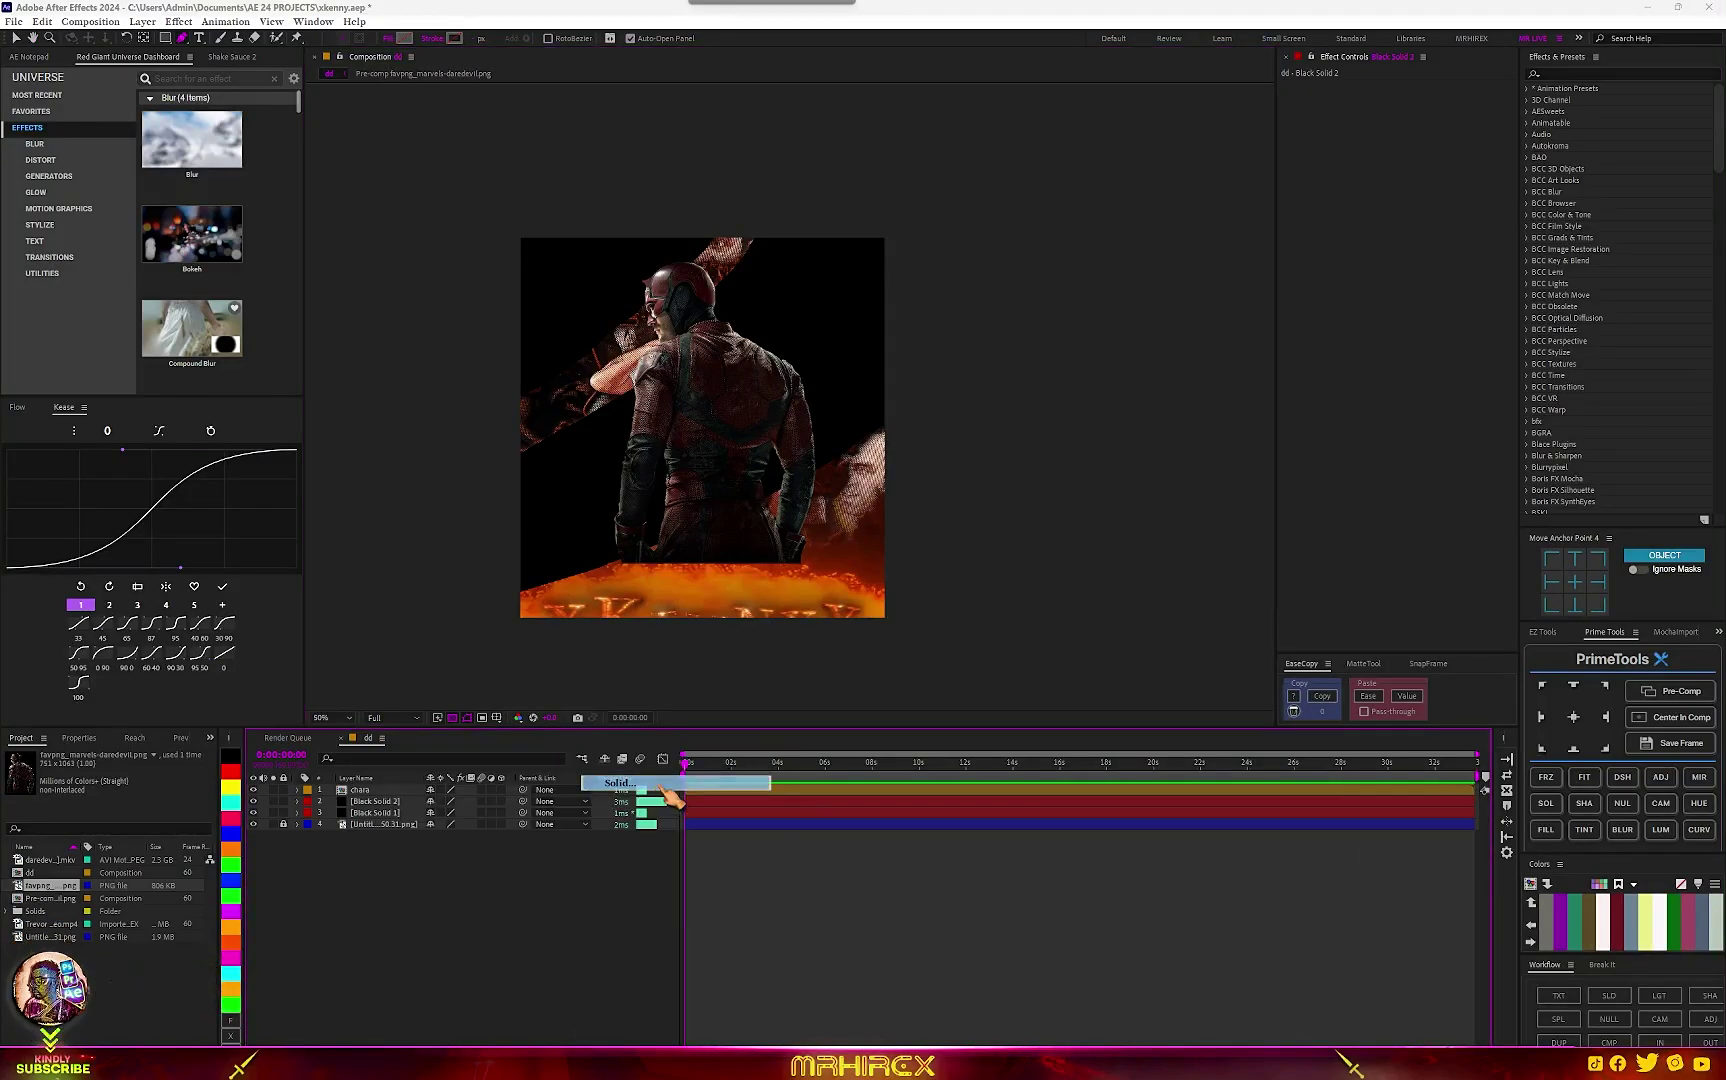
click(253, 790)
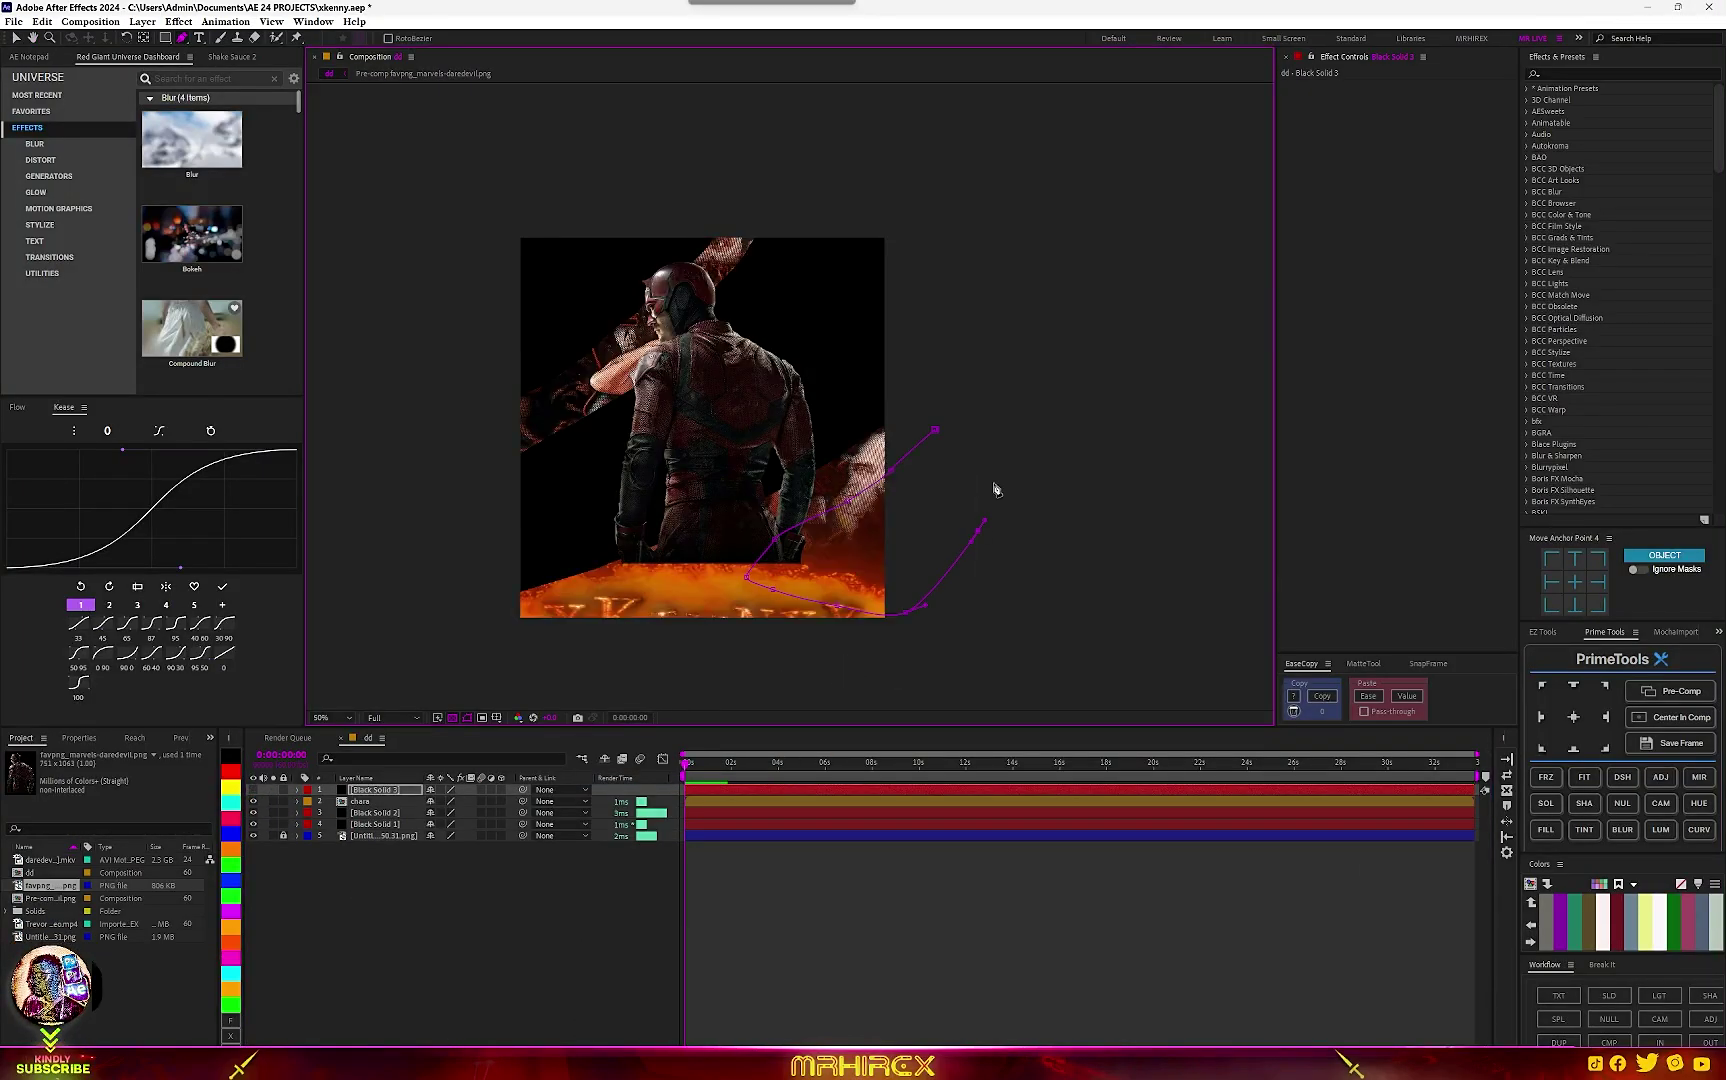
Draw a closed curved pen mask on the third black solid over the artwork's lower-right corner, and show it directly below the chara layer.
click(994, 465)
click(935, 430)
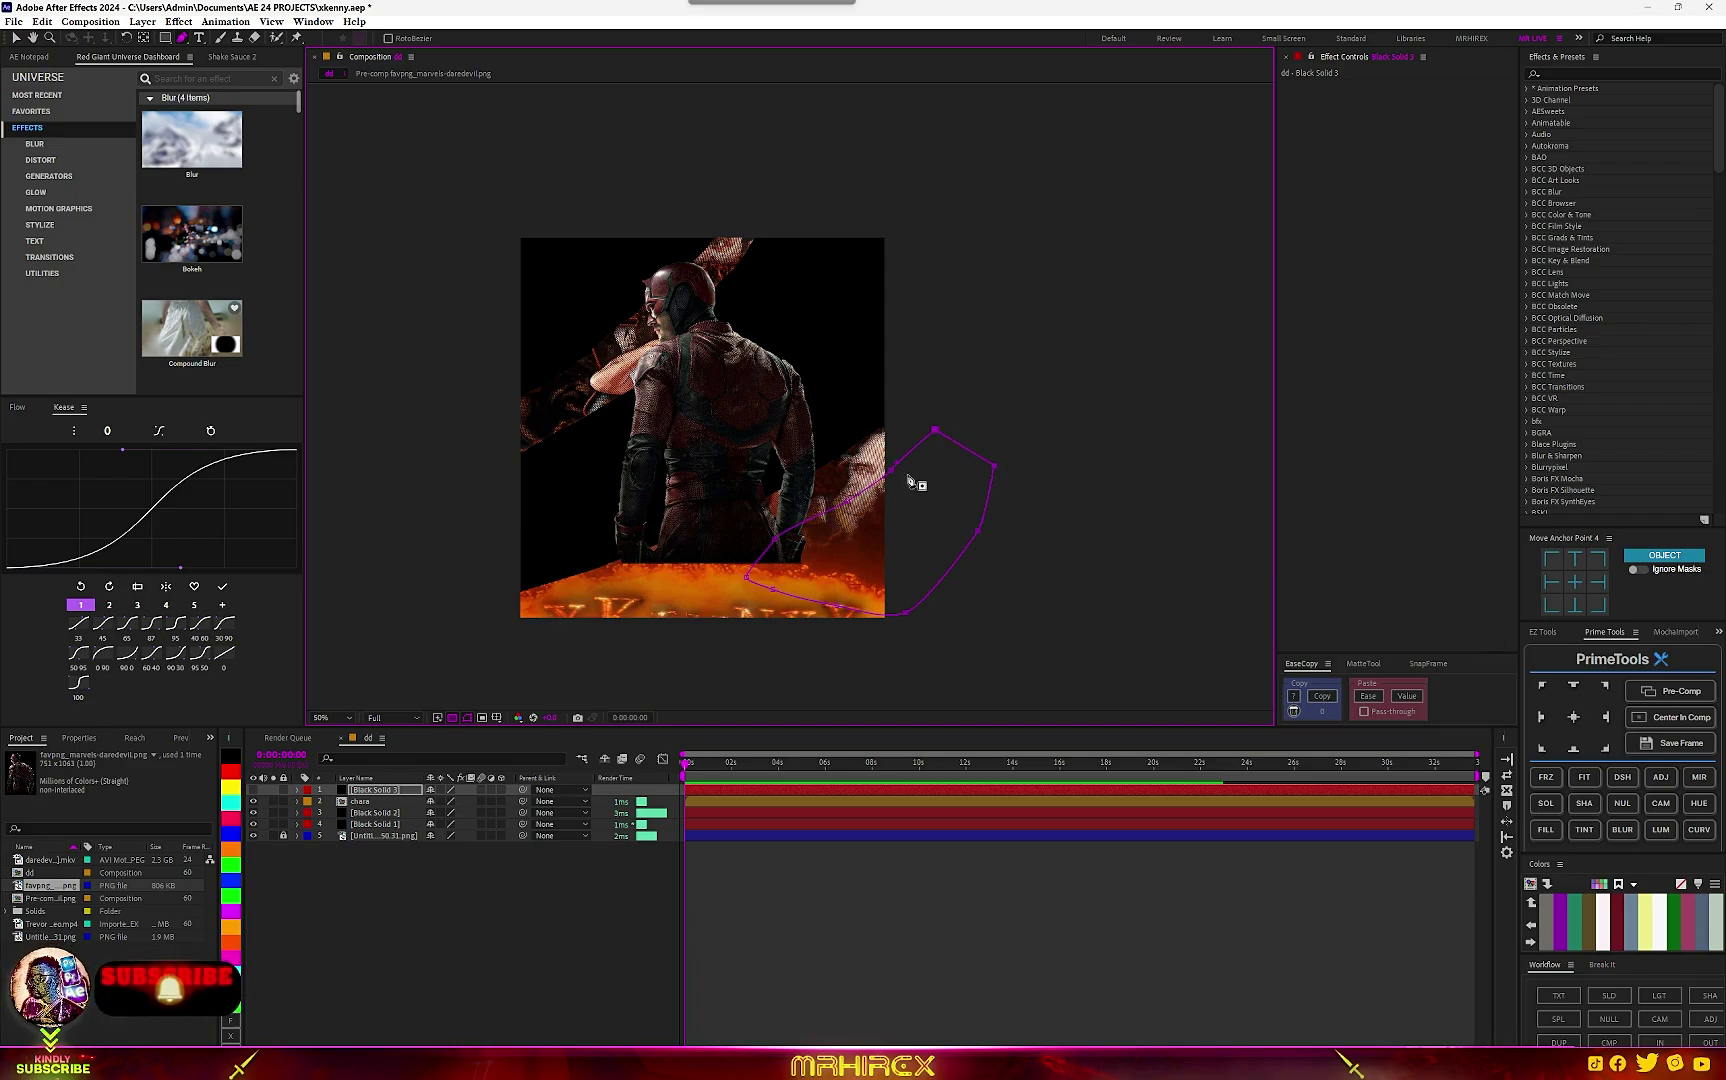
click(254, 790)
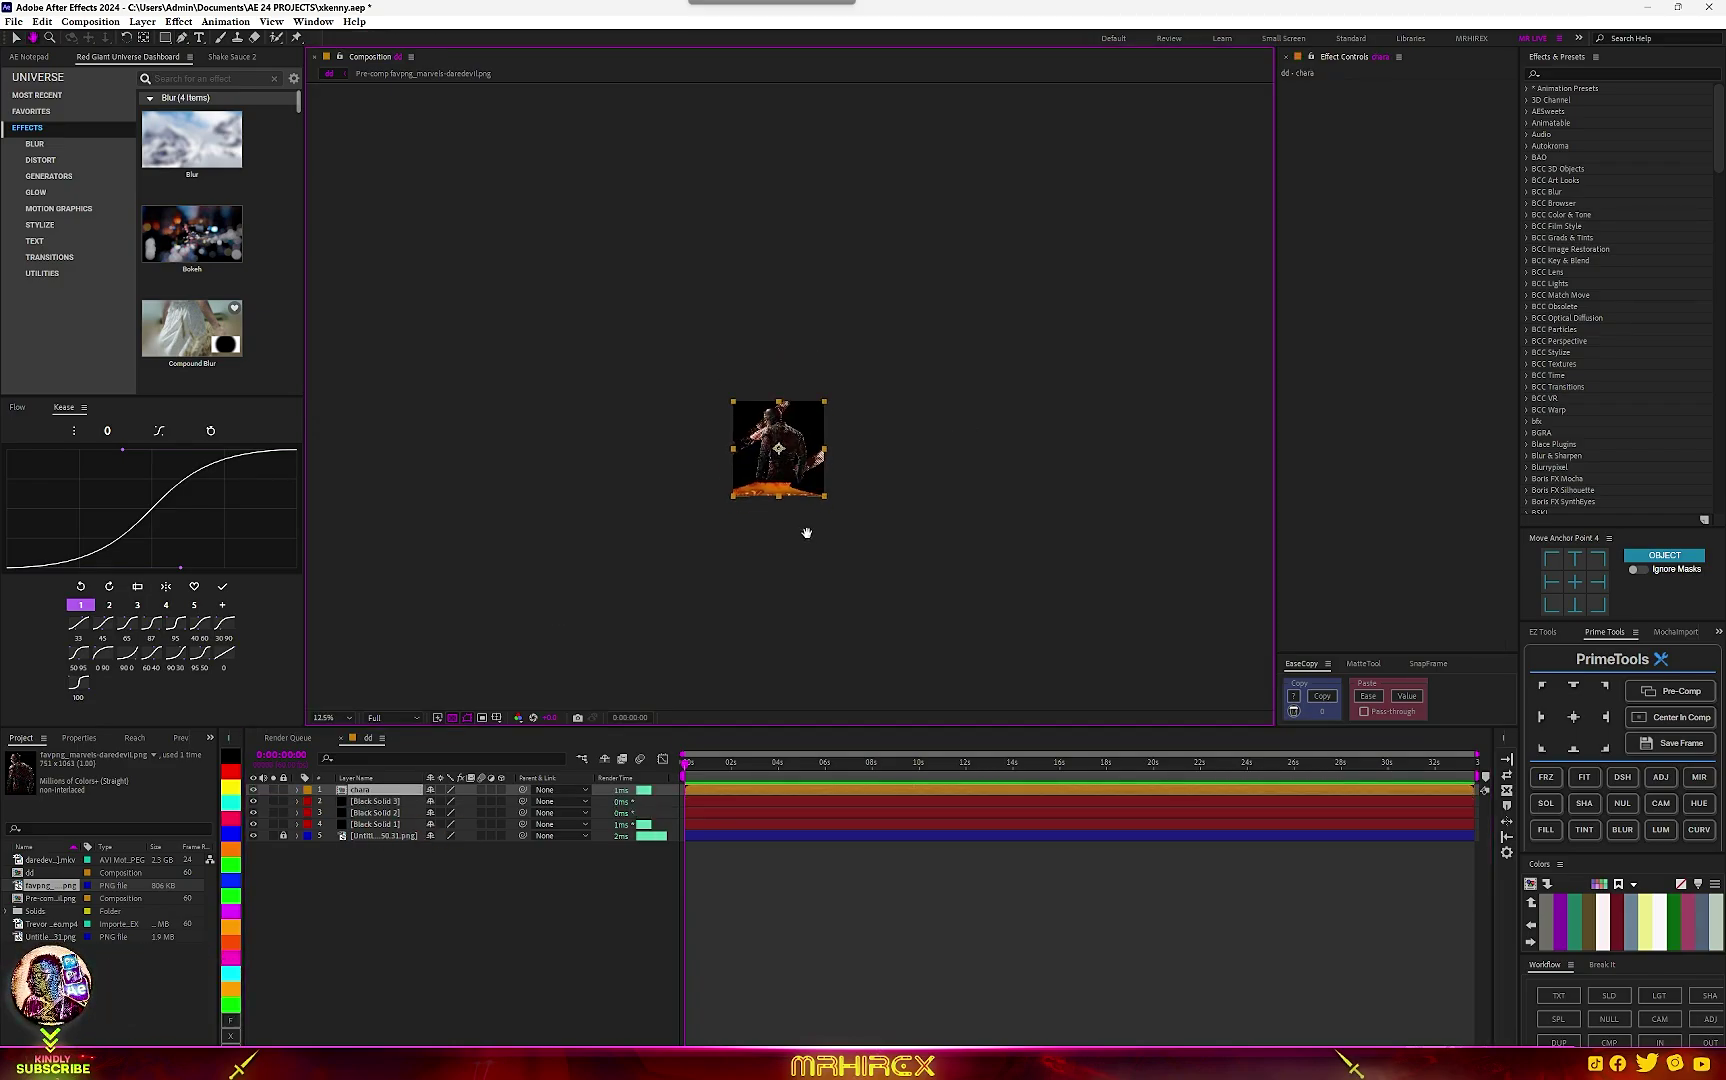
Pre-compose the first black solid and apply a Fill effect in dark red (630303) to it.
scroll(803, 553, up, 3)
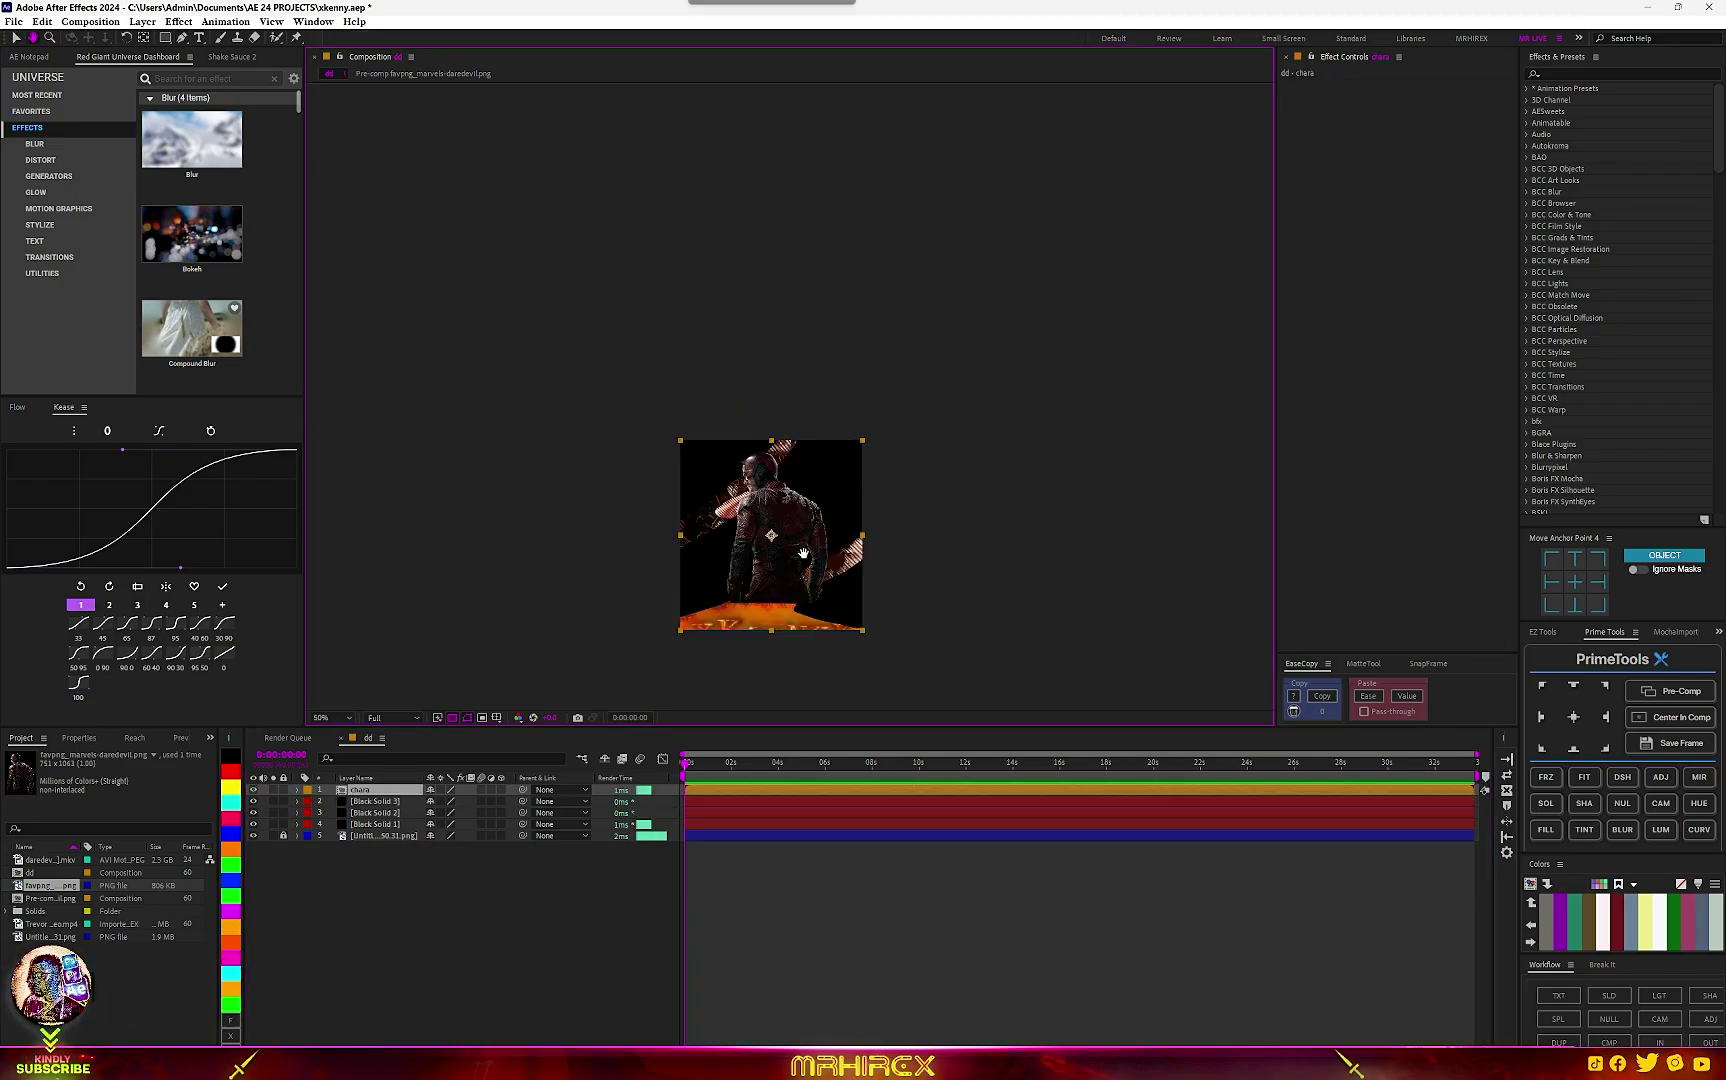
click(390, 790)
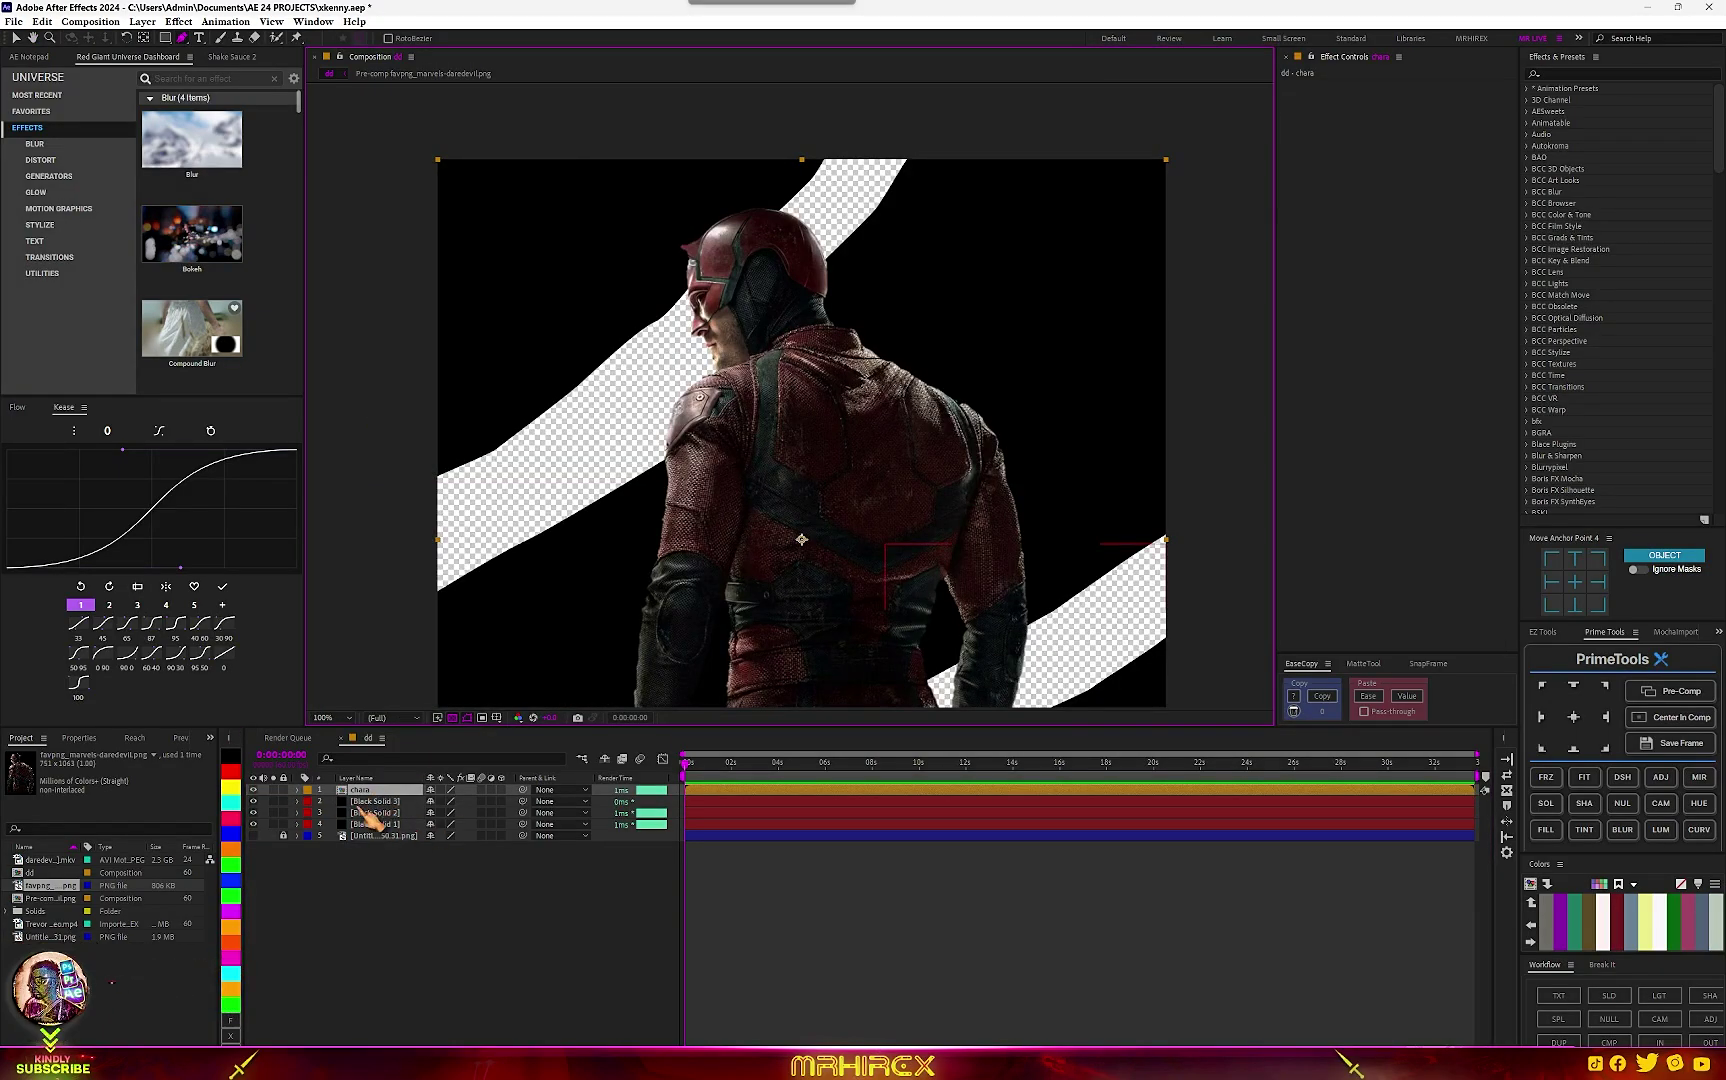
click(379, 802)
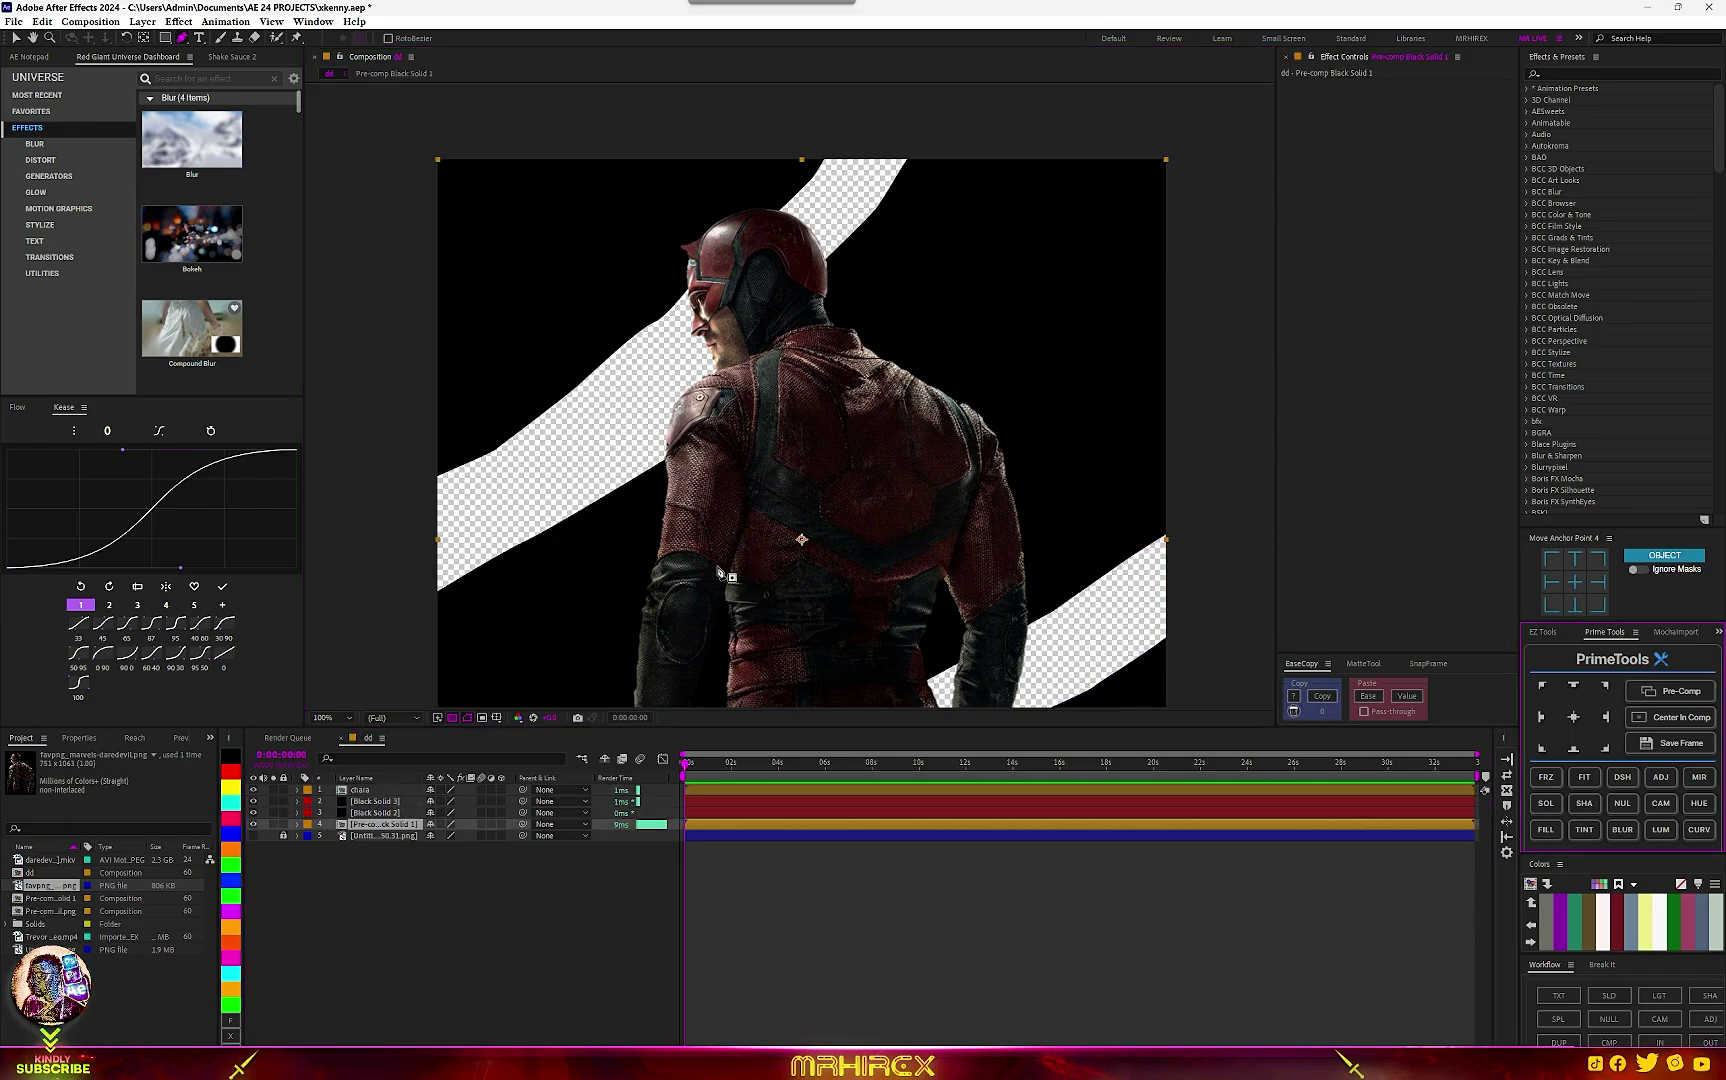
key(ctrl+space)
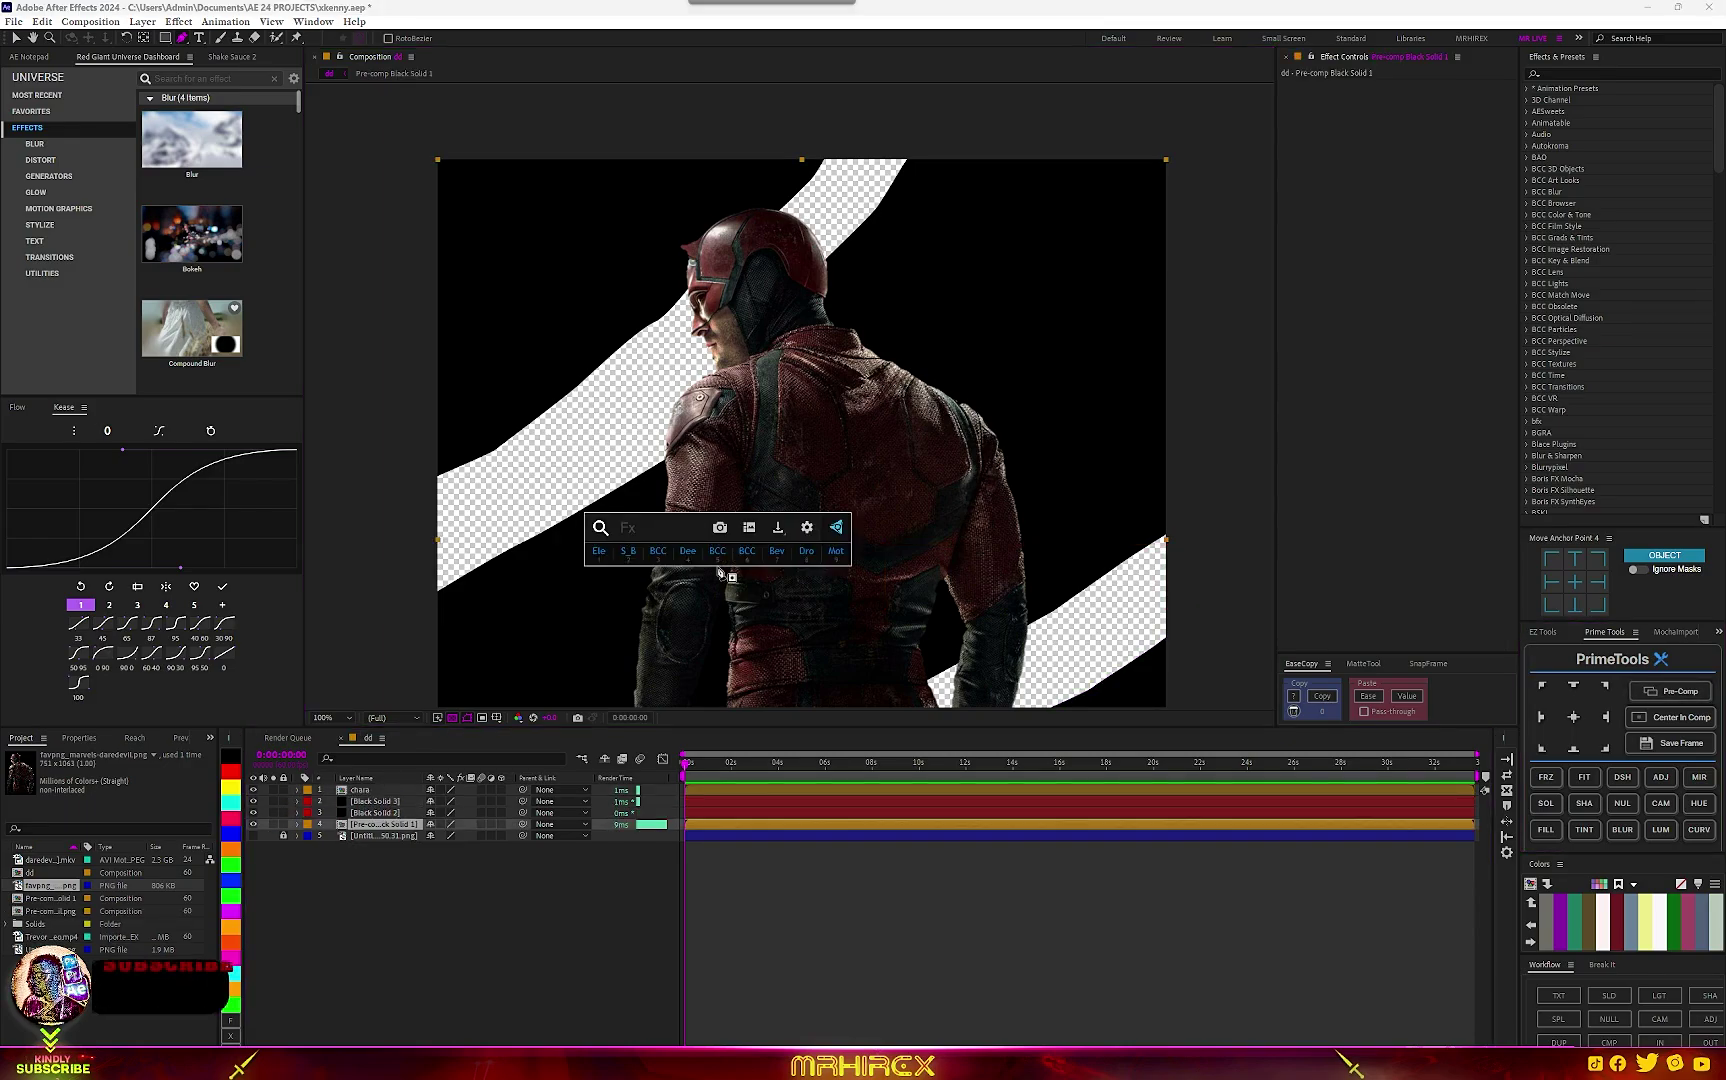
text(fill)
key(Return)
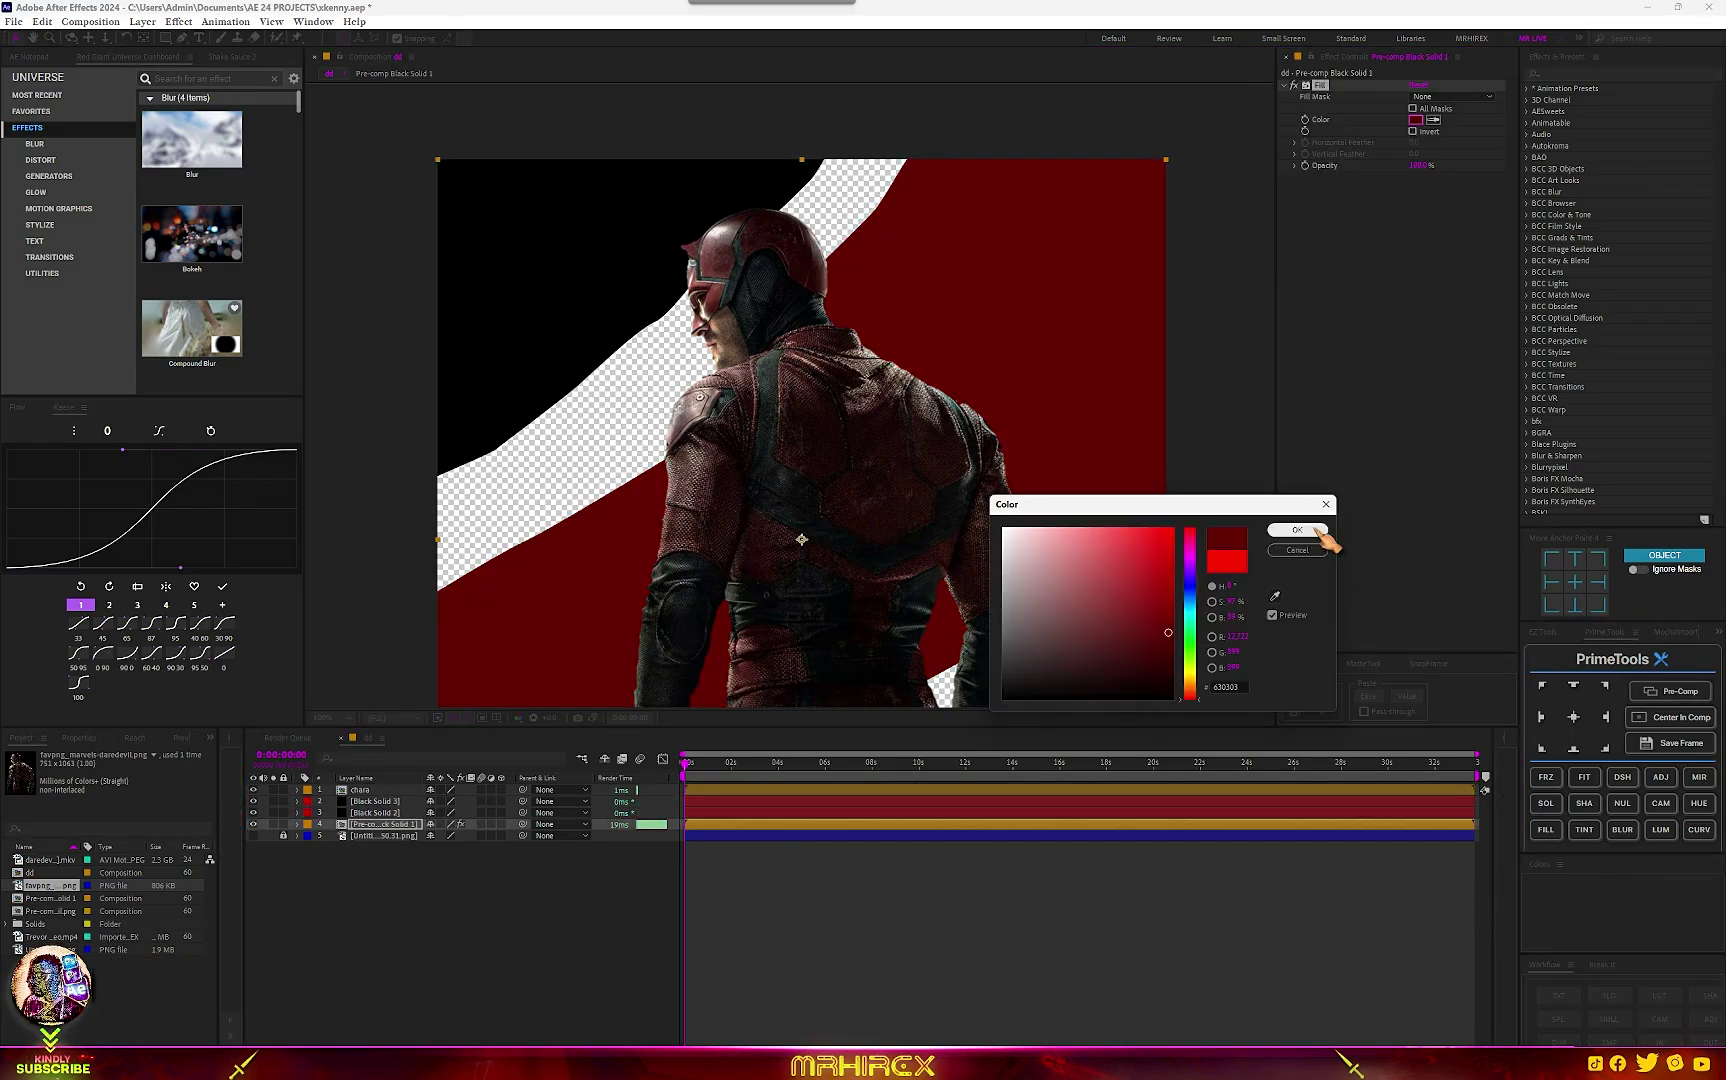
click(1305, 529)
Apply Turbulent Distortion EZ to the red pre-comp and adjust its detail, scale and gain to give the shape ragged, splattered edges.
key(ctrl+space)
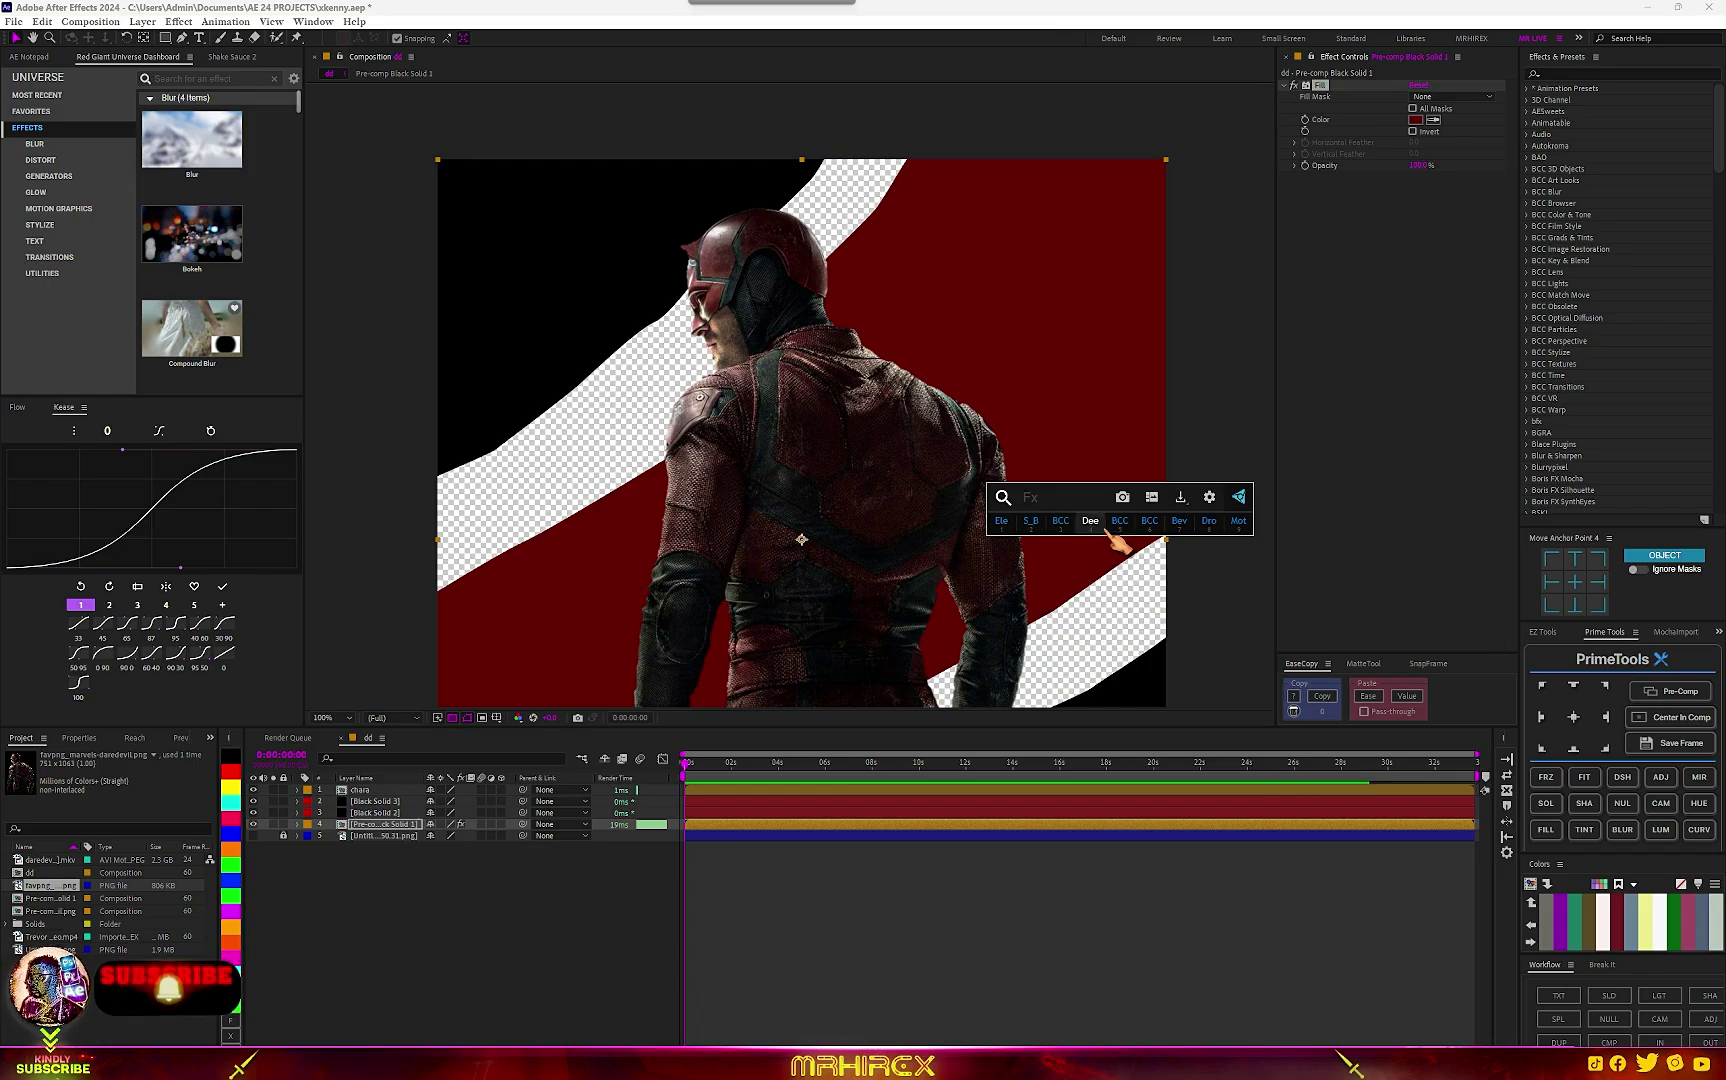
text(turb)
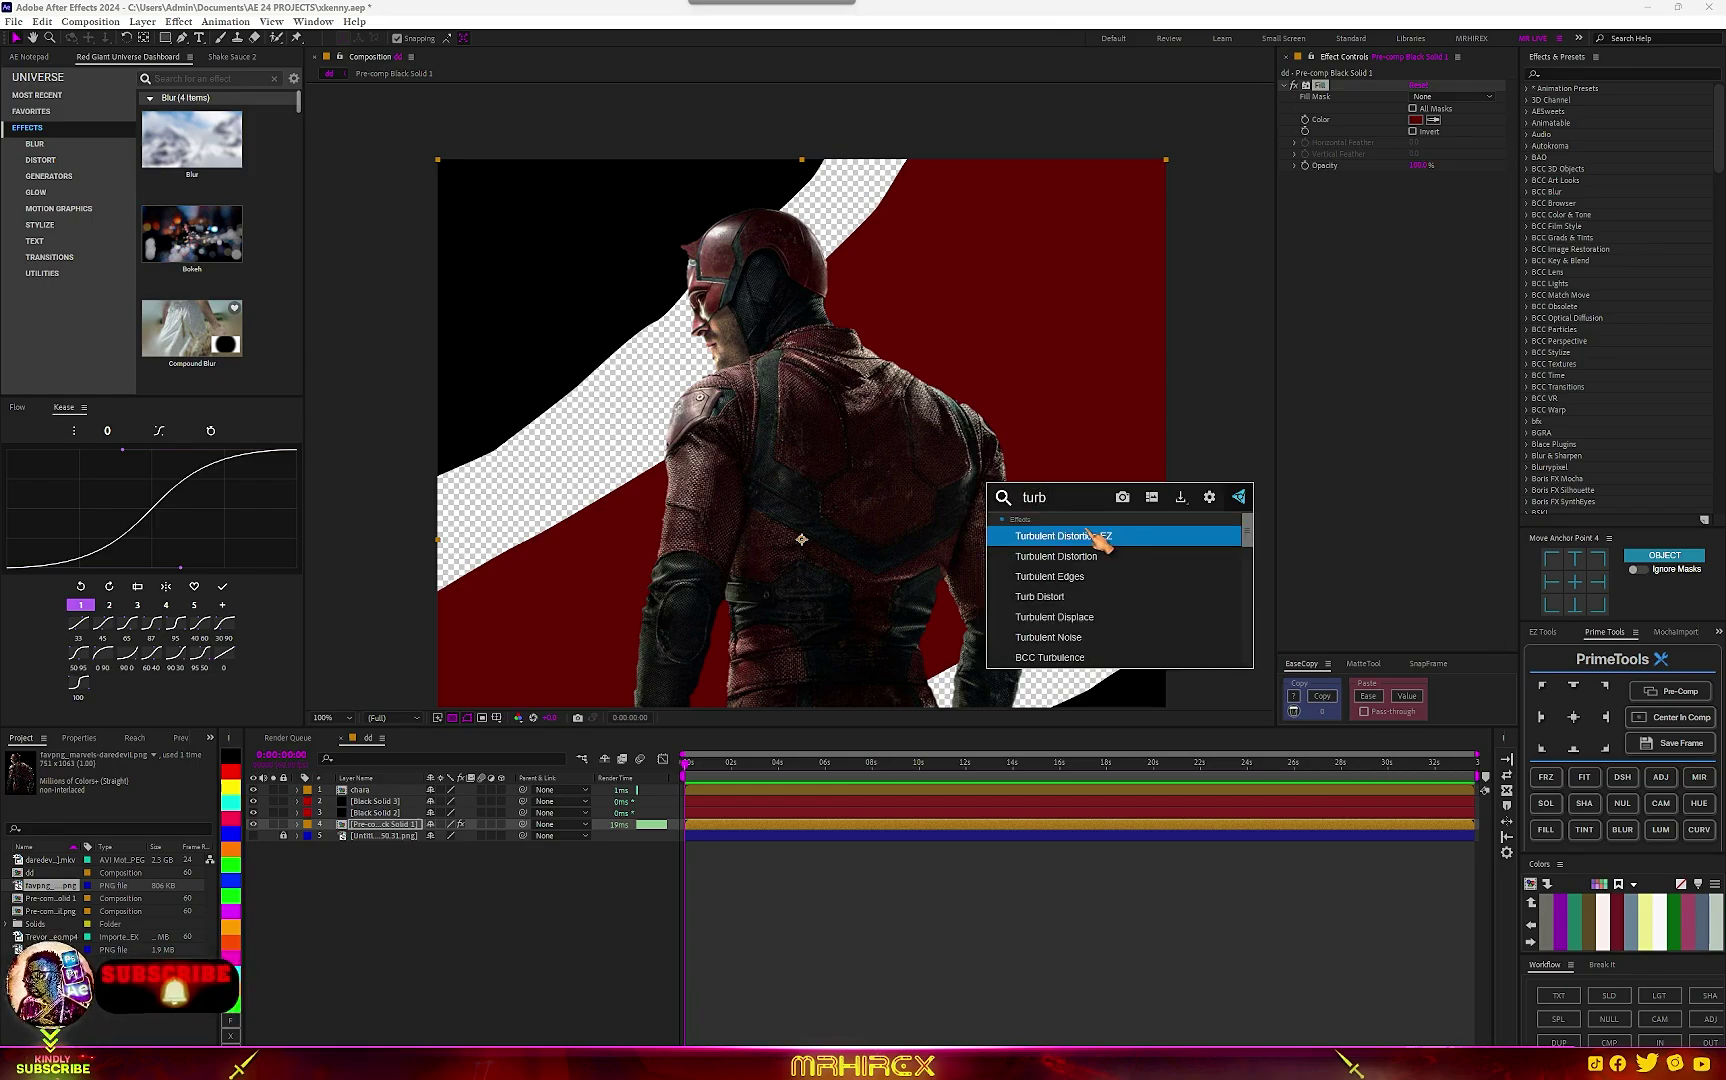
click(1090, 536)
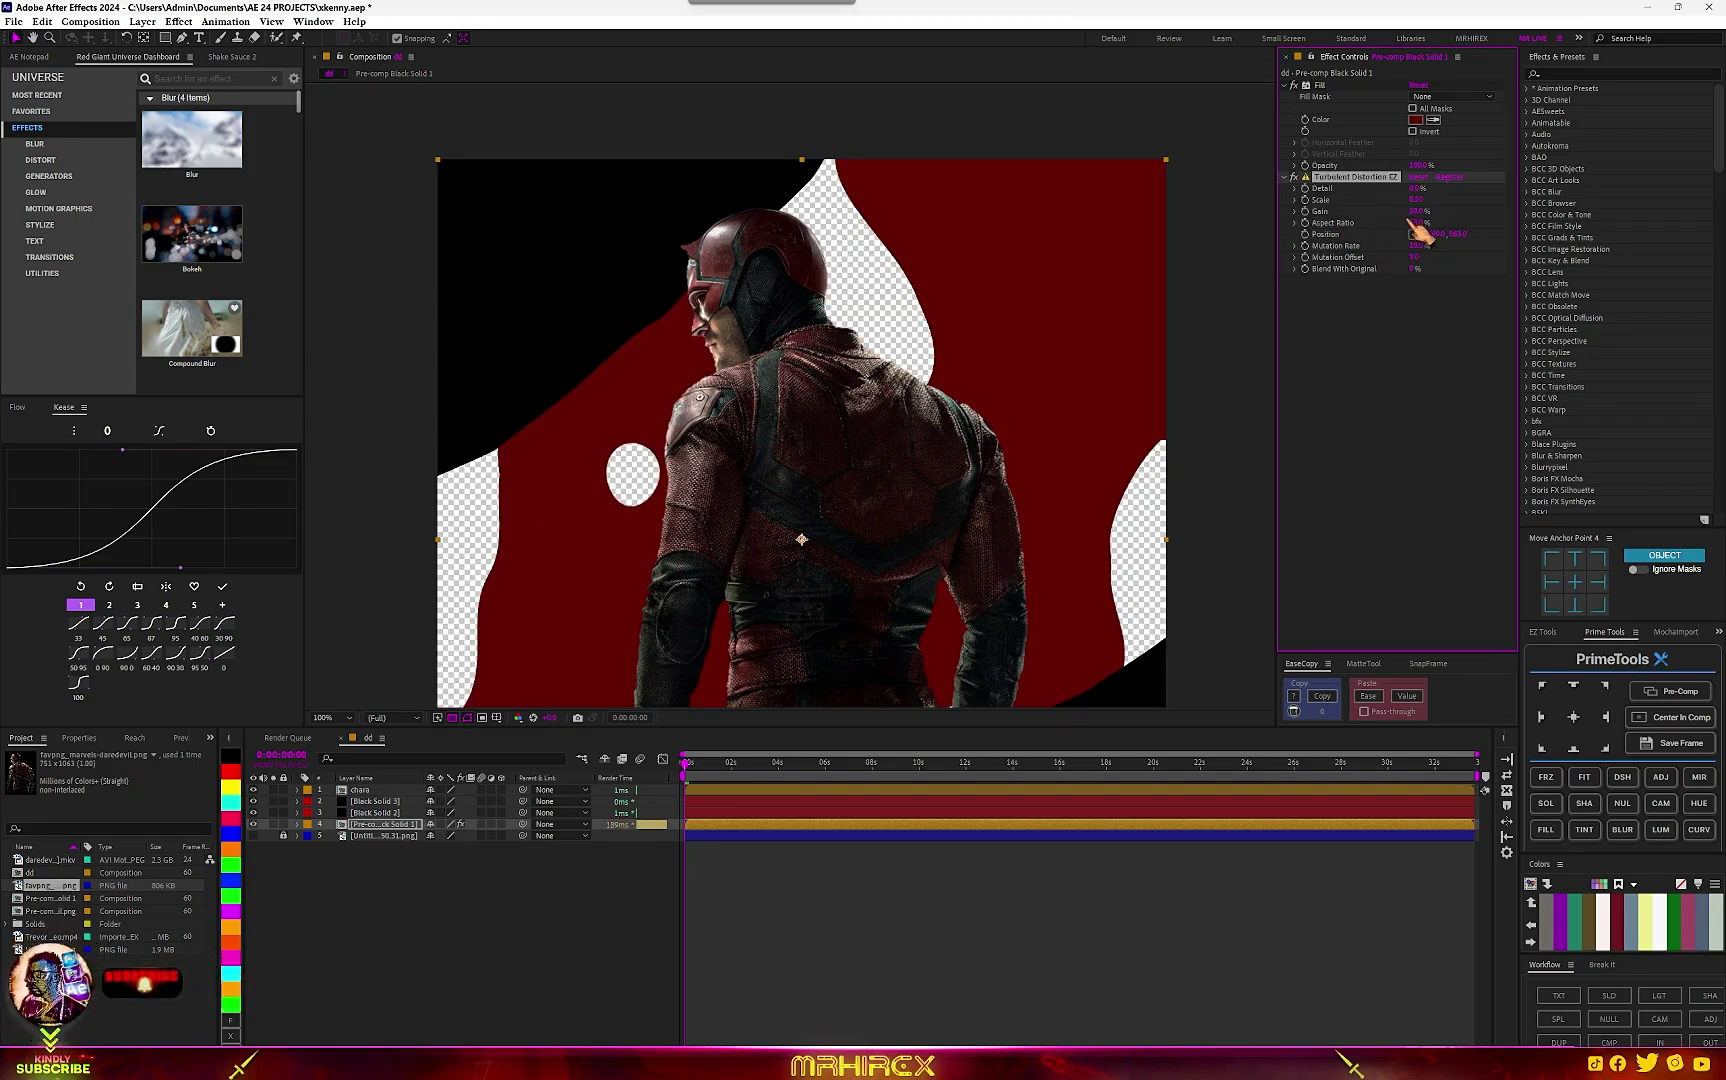
mouse_move(1414, 211)
mouse_down()
mouse_move(1387, 212)
mouse_move(1440, 189)
mouse_move(1404, 204)
mouse_up()
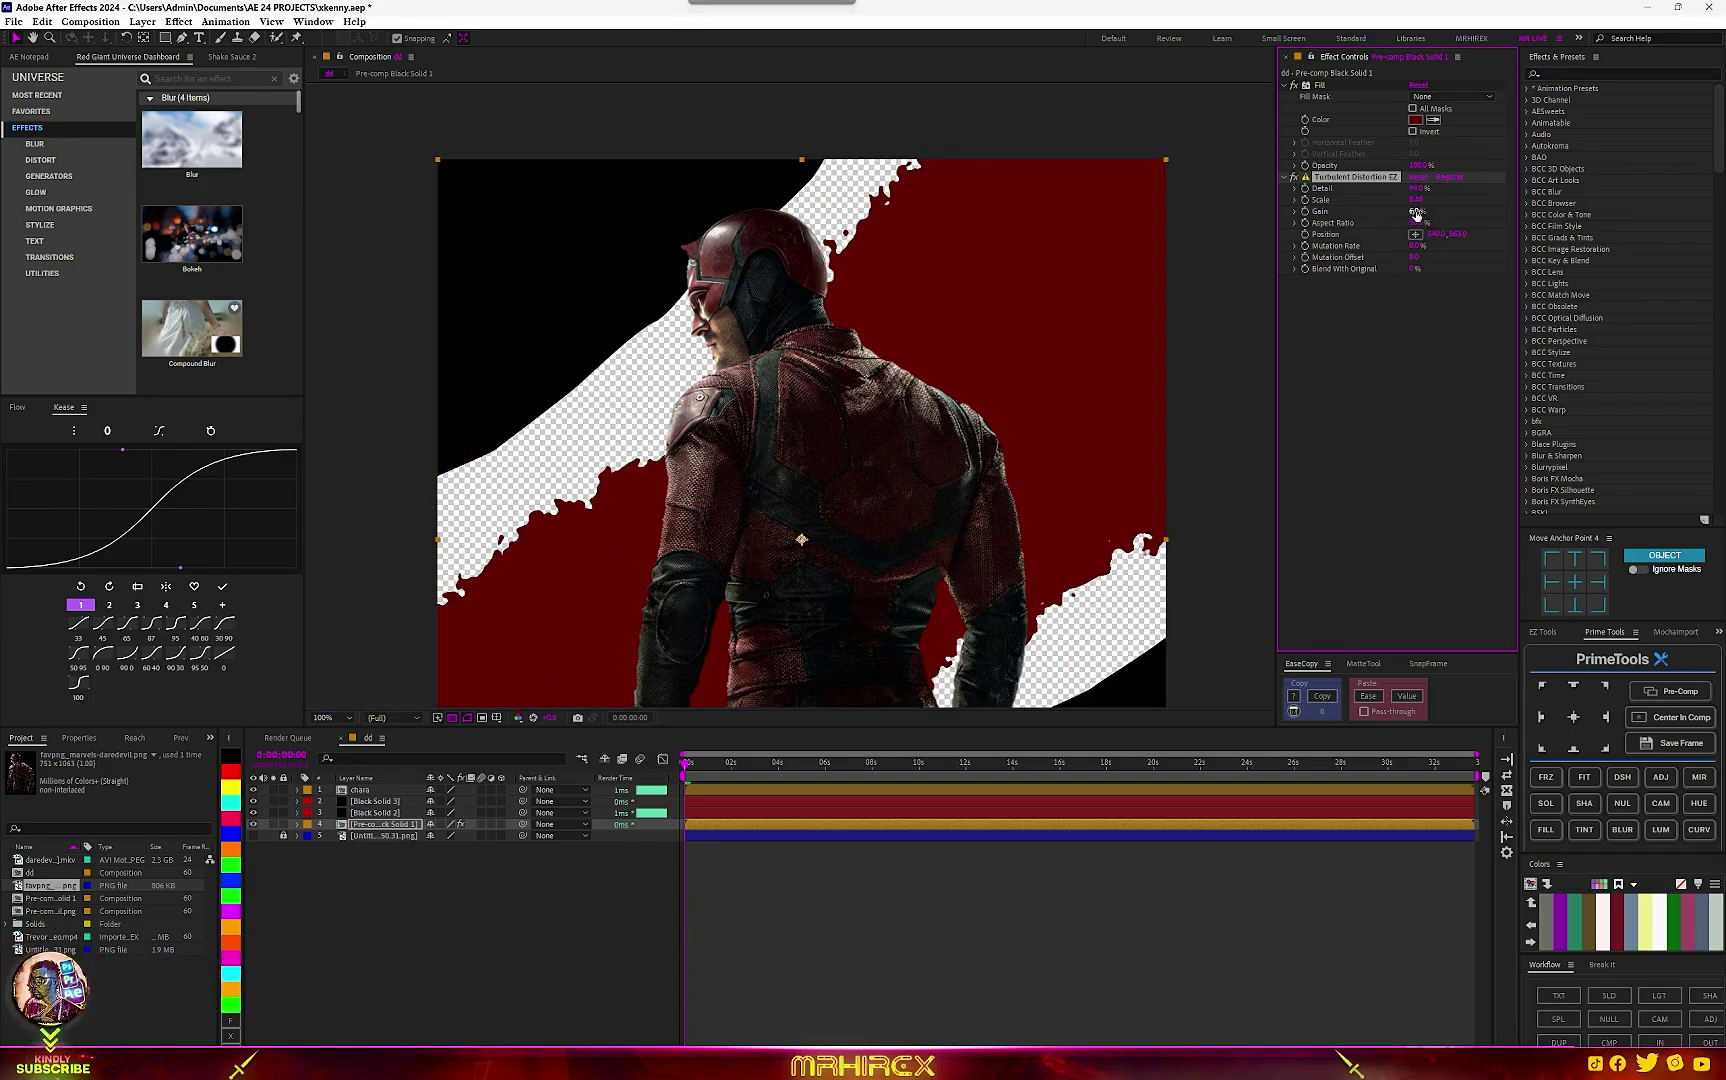
drag(1418, 211, 1420, 211)
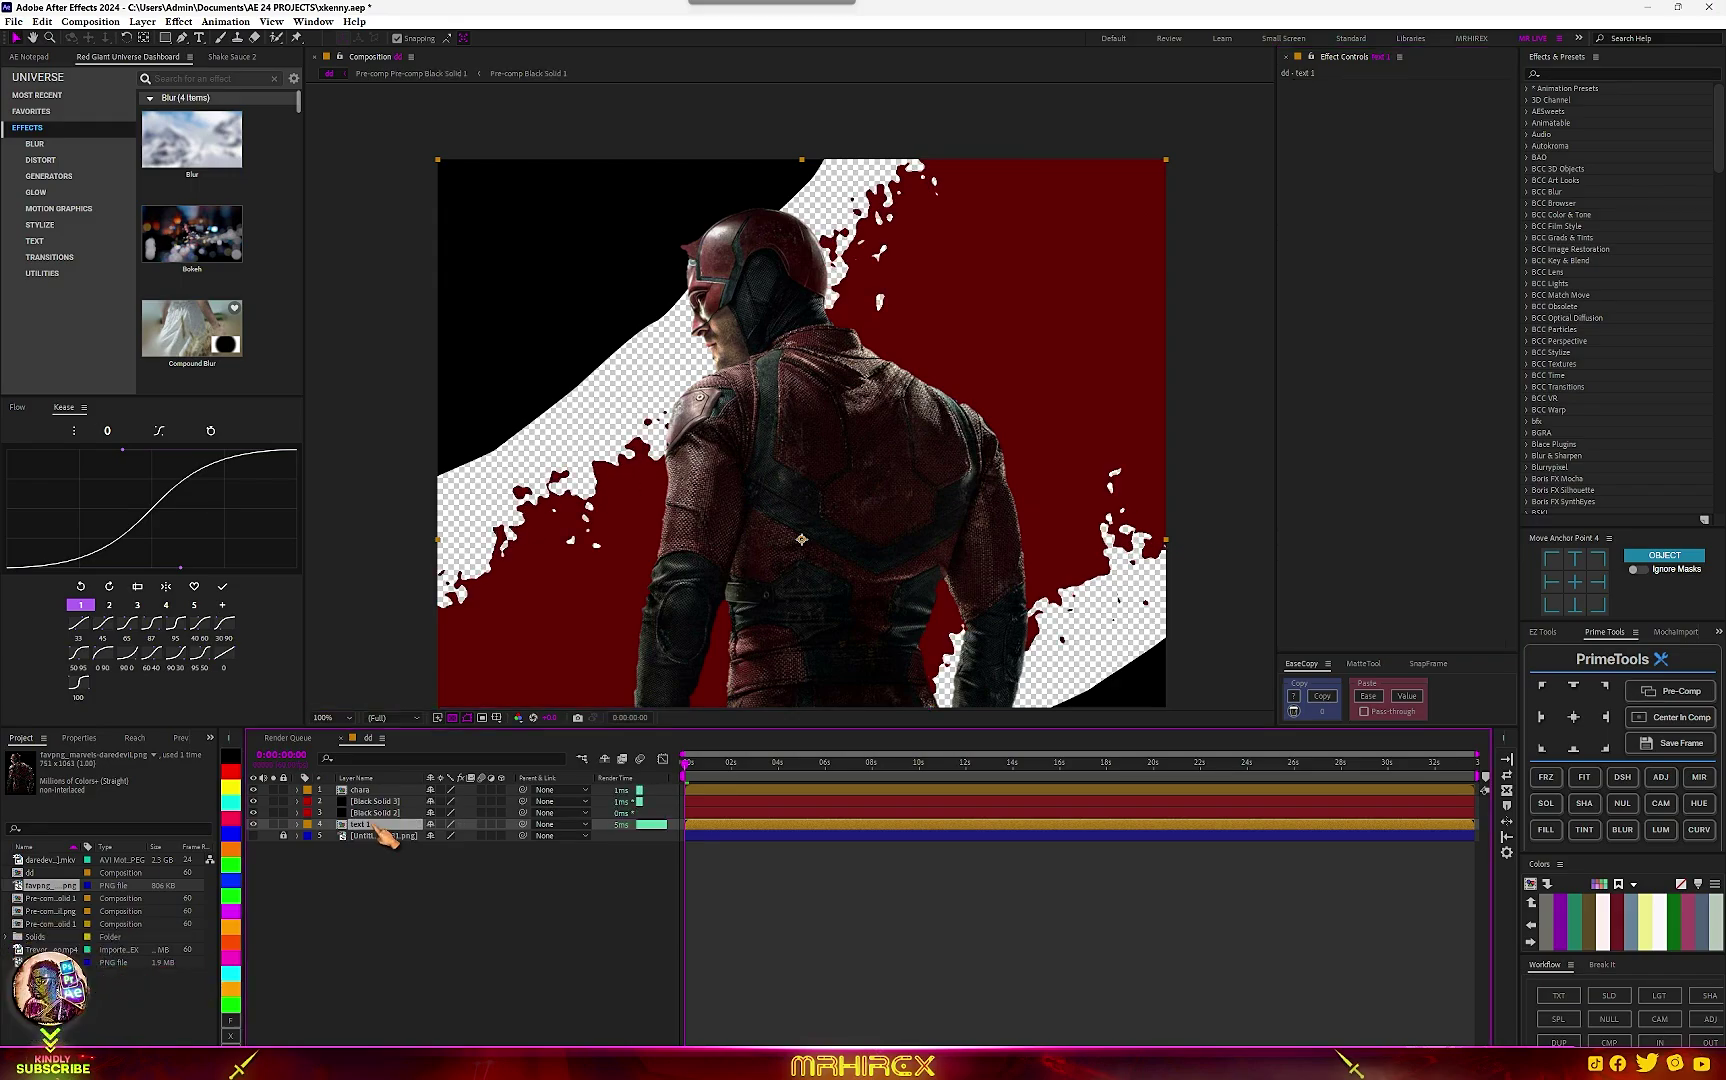
Copy the Fill and Turbulent Distortion EZ effects from inside the text 1 pre-comp onto the third black solid.
double_click(378, 826)
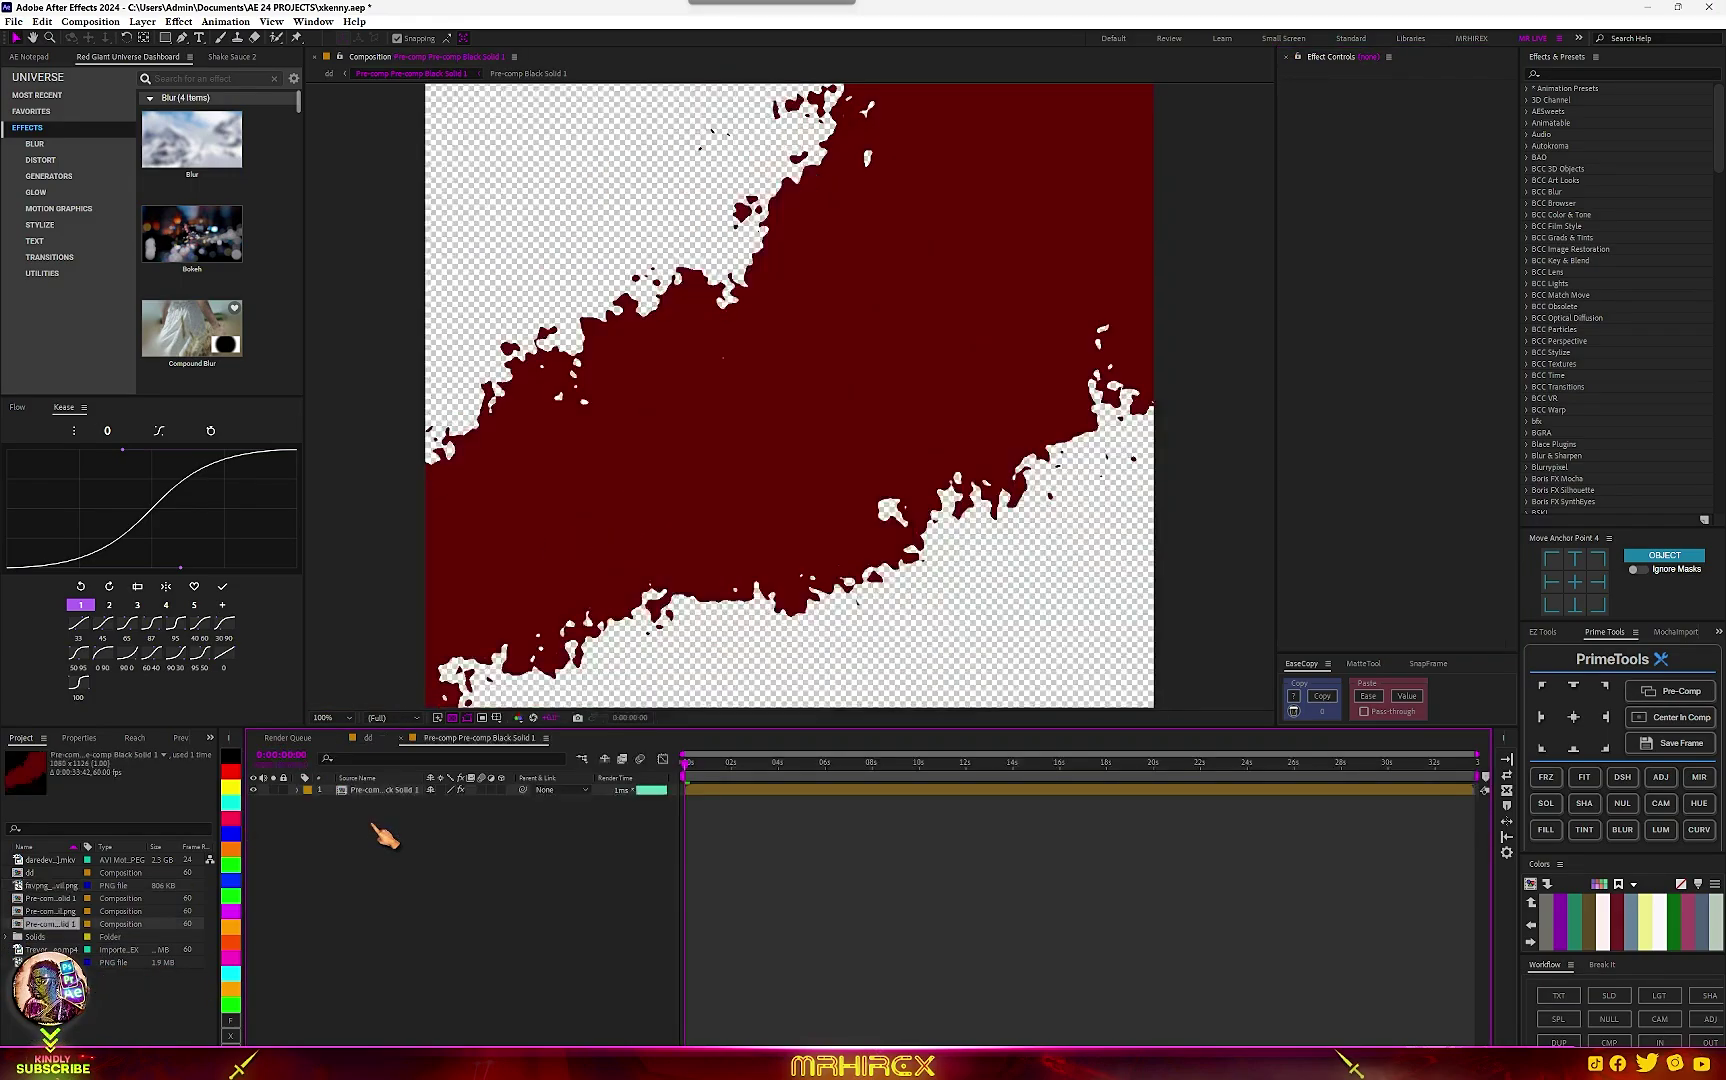
click(381, 790)
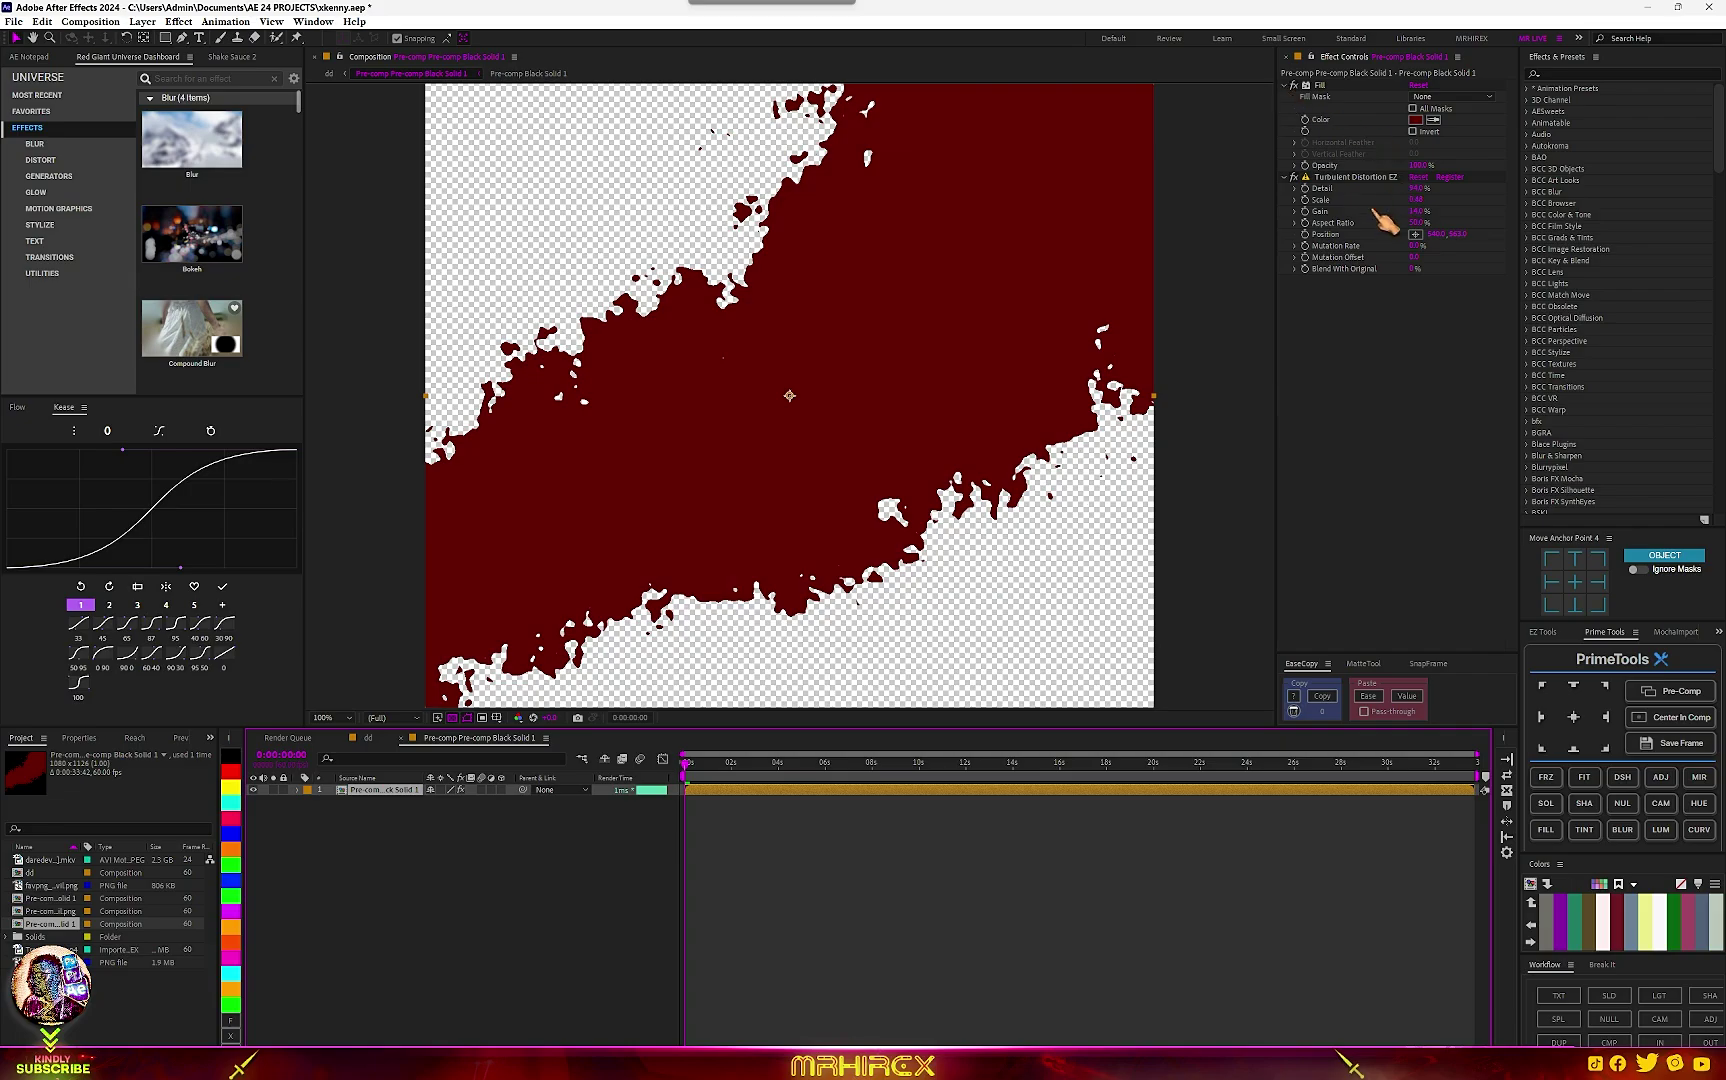
click(1351, 178)
ctrl+click(1321, 85)
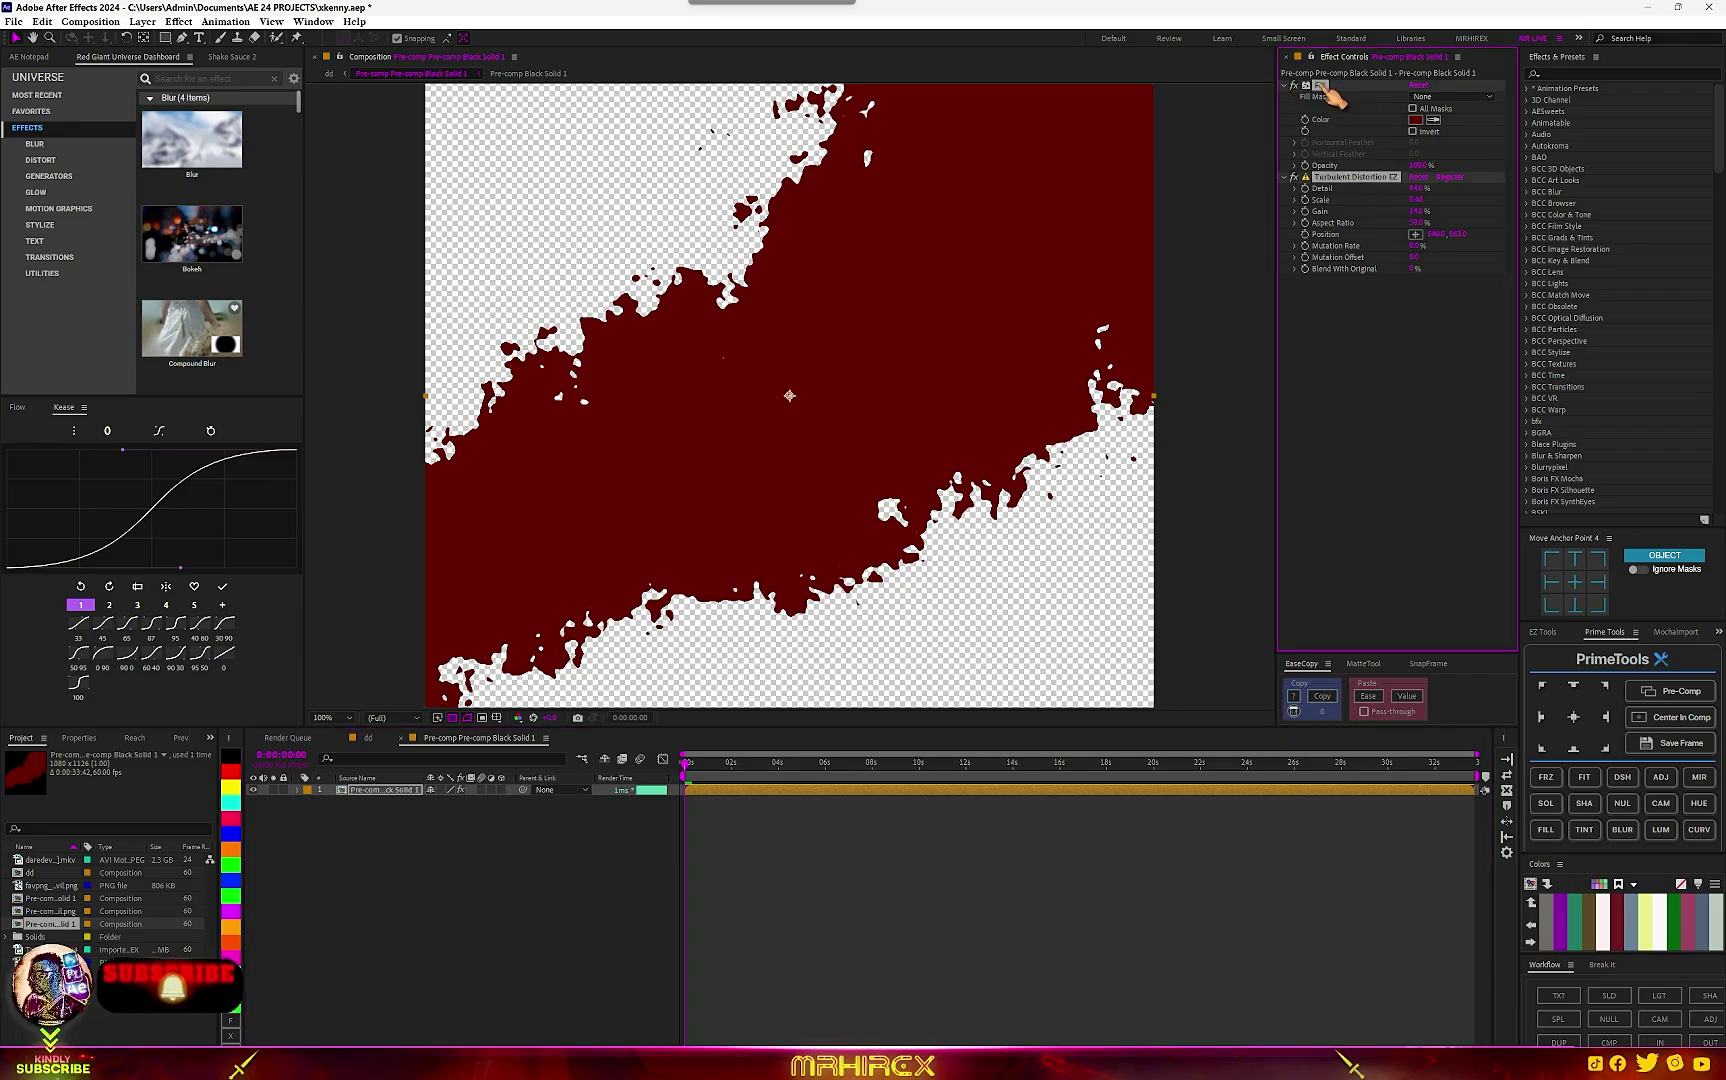
click(401, 738)
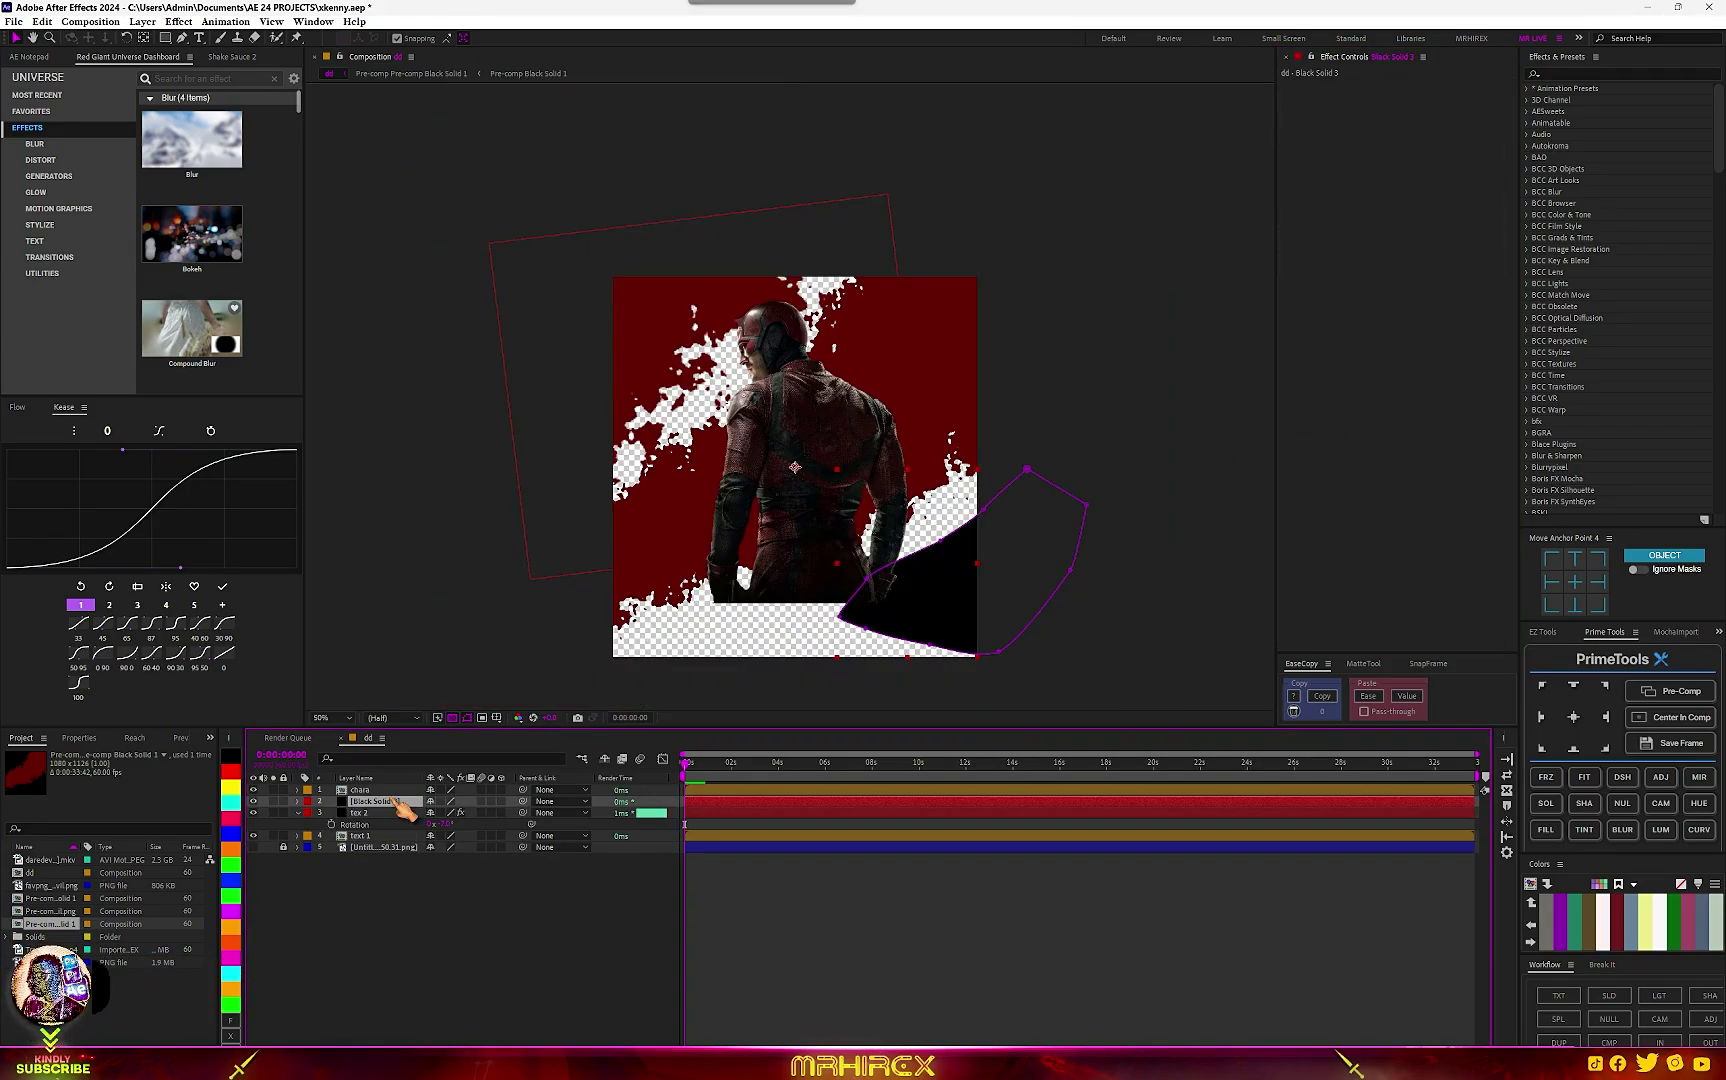
key(ctrl+v)
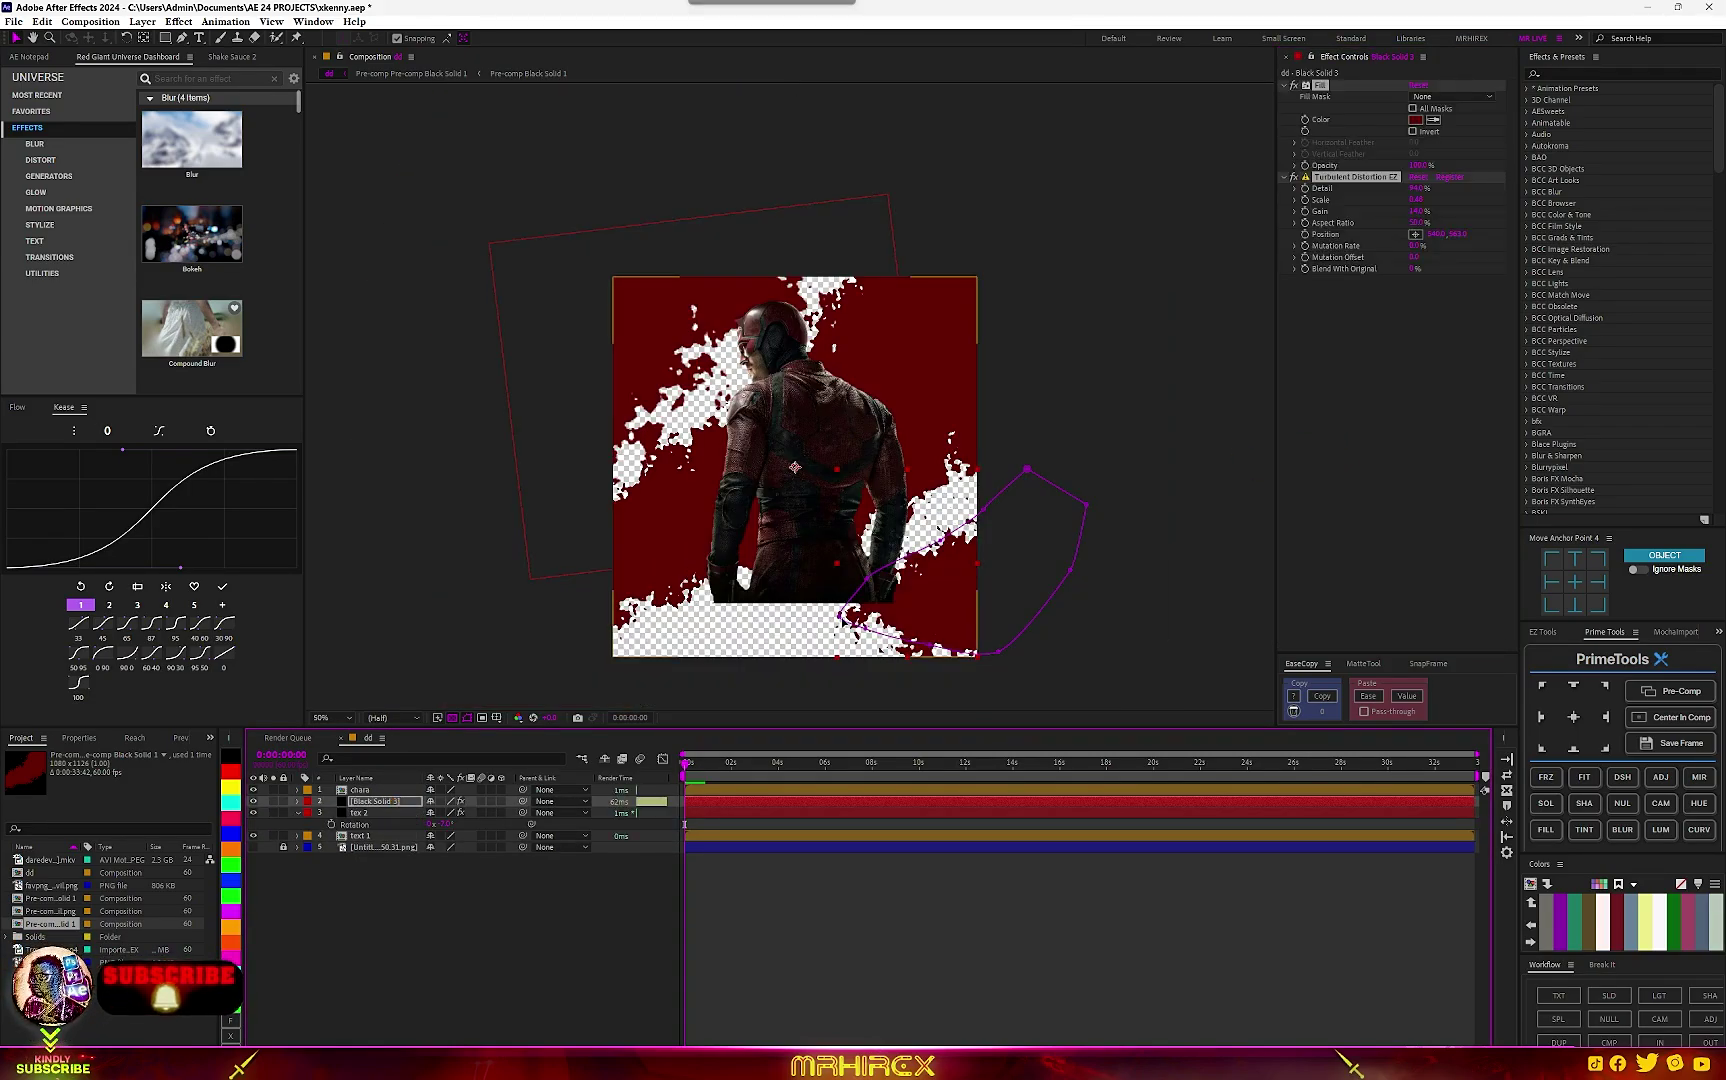
scroll(950, 548, up, 2)
scroll(720, 574, down, 1)
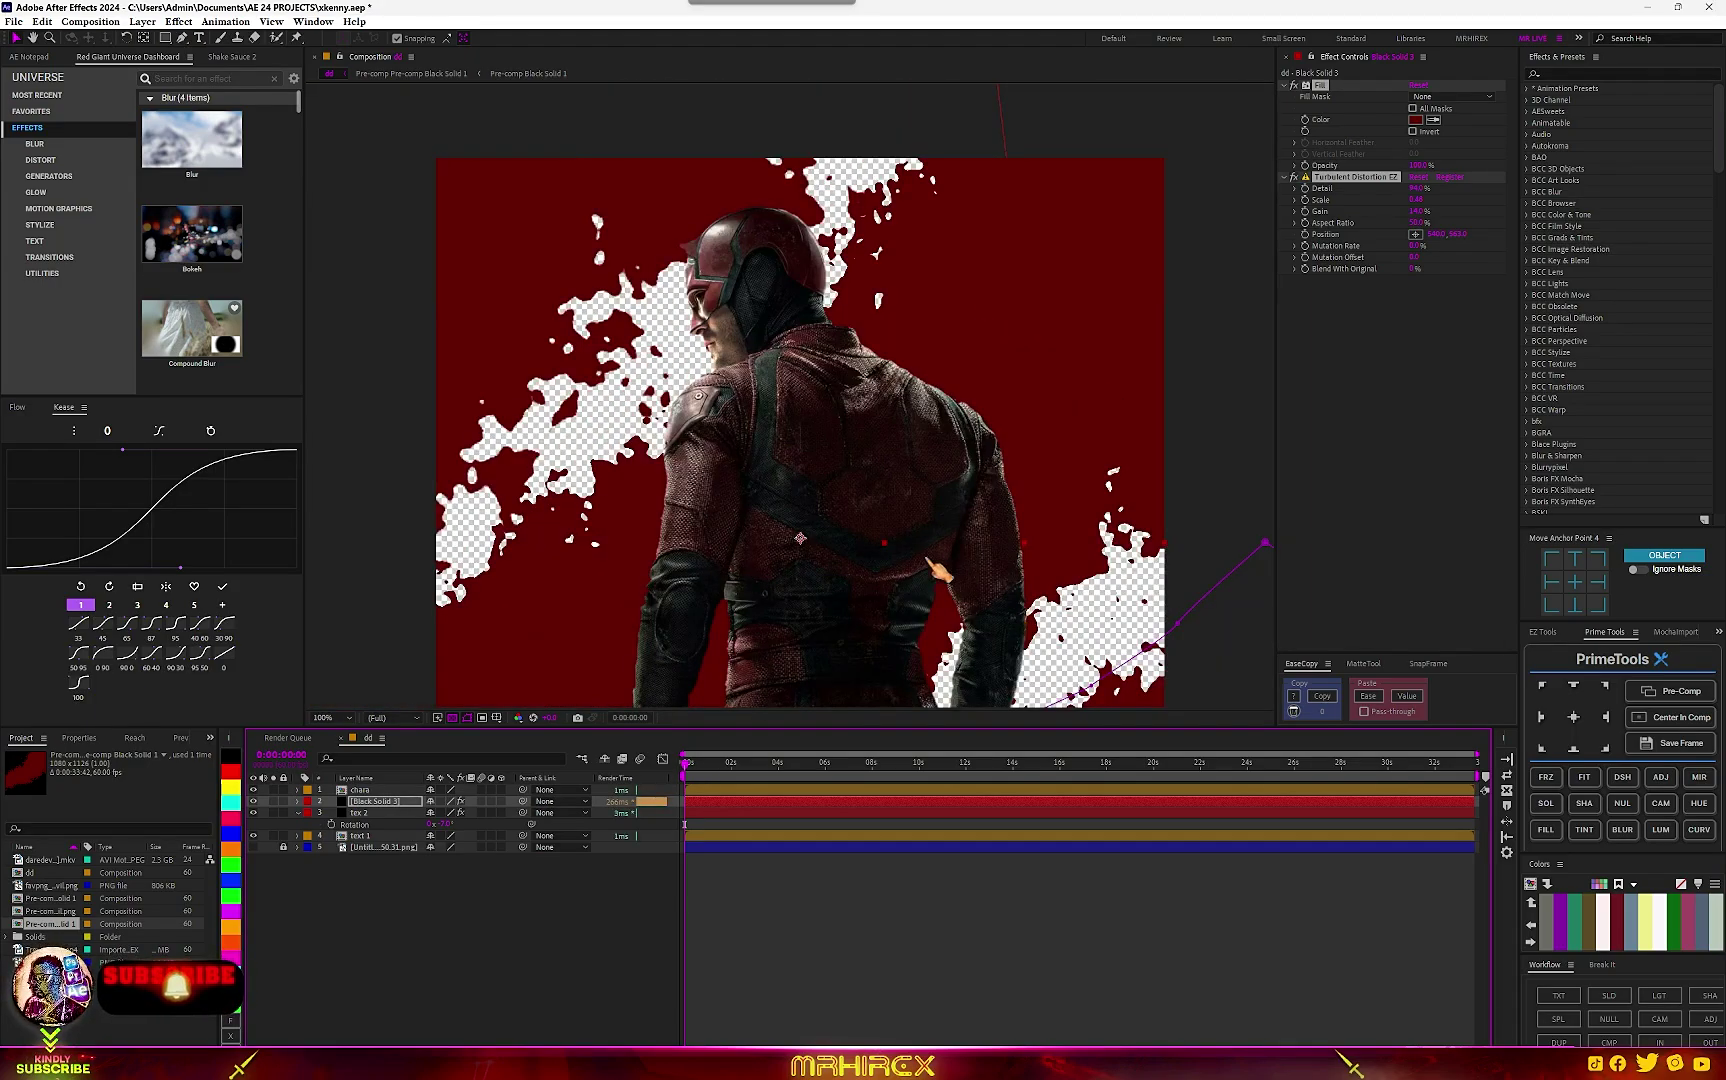
scroll(936, 578, down, 1)
key(space)
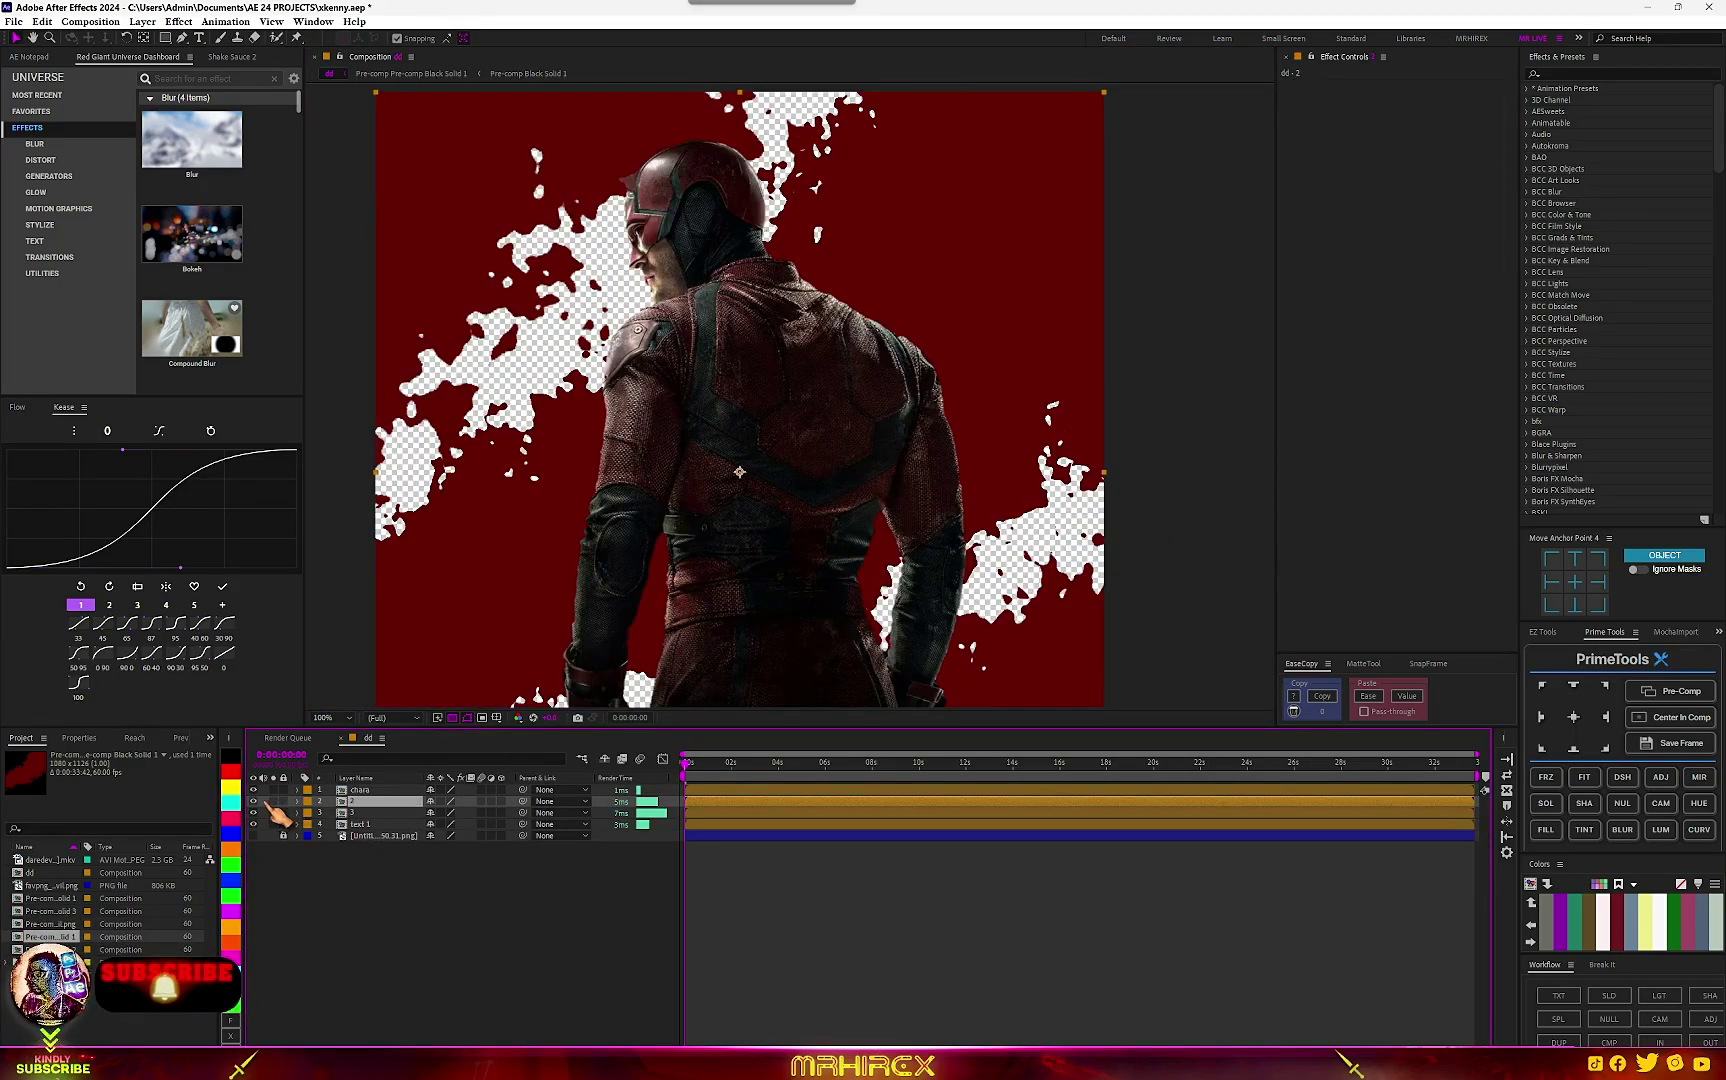
Apply the S_TextureNoiseEmboss effect to the text 1 layer.
click(358, 812)
click(358, 825)
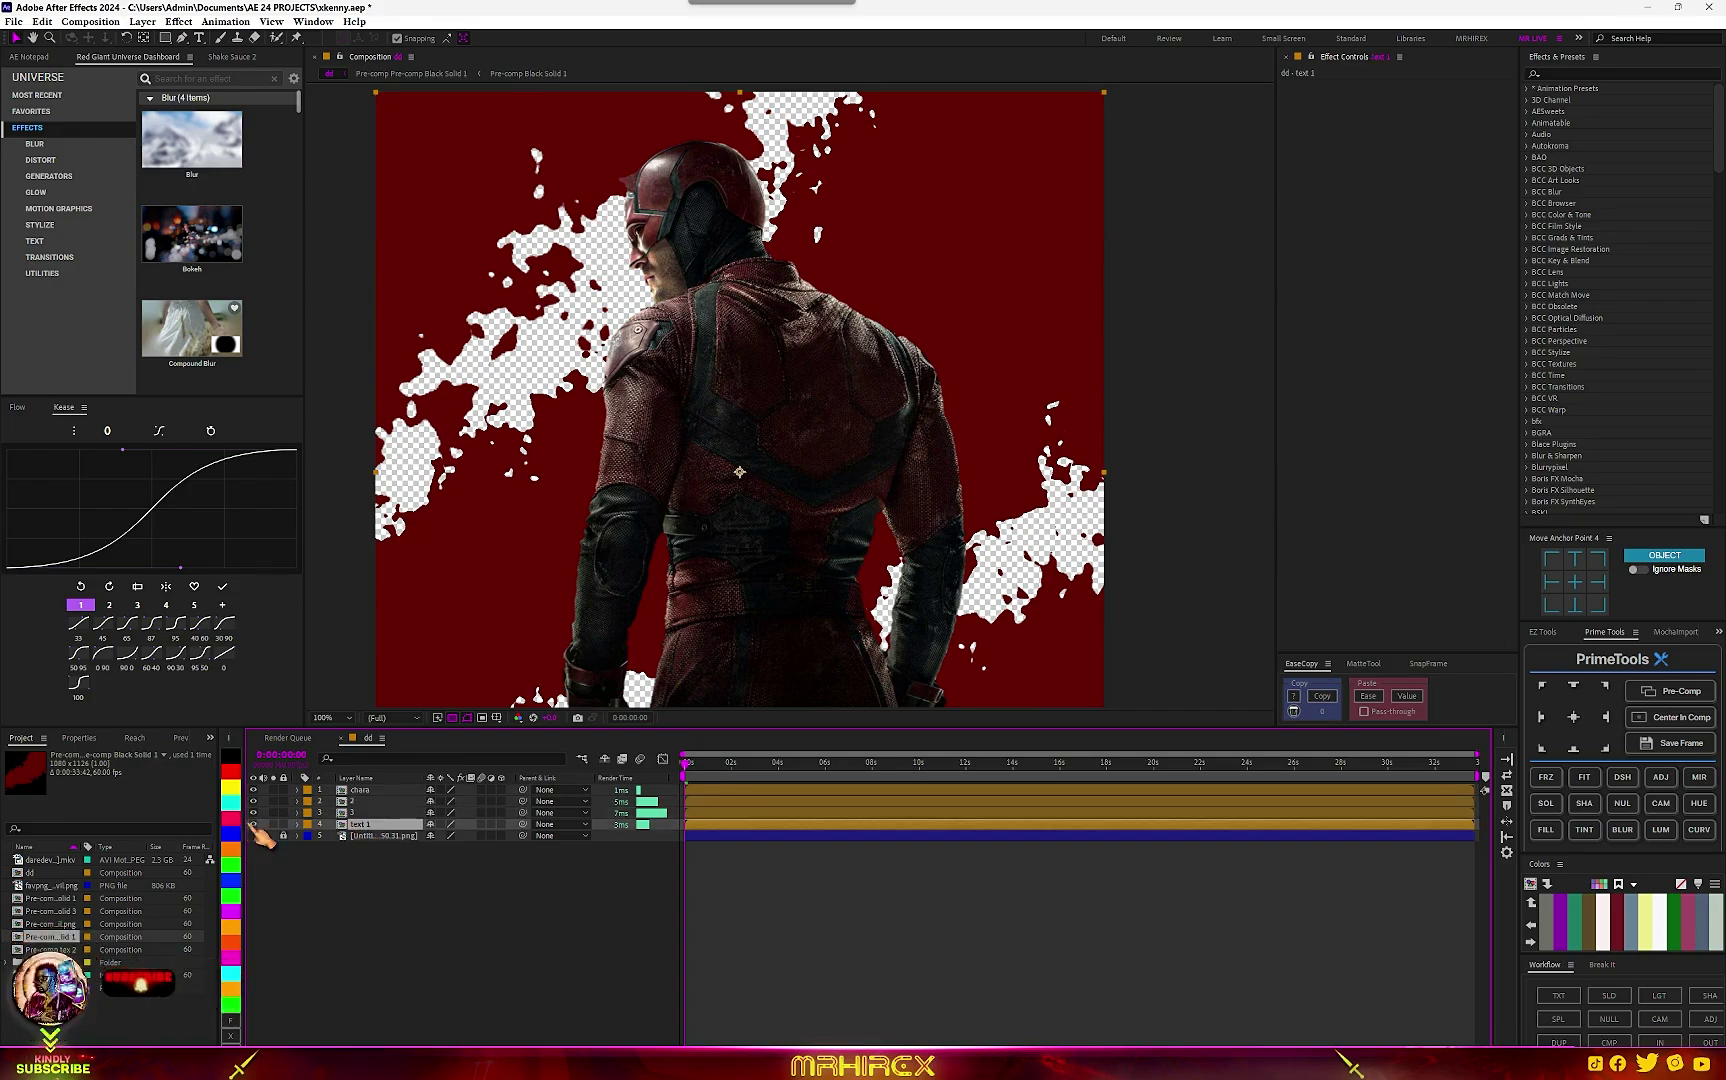
key(ctrl+space)
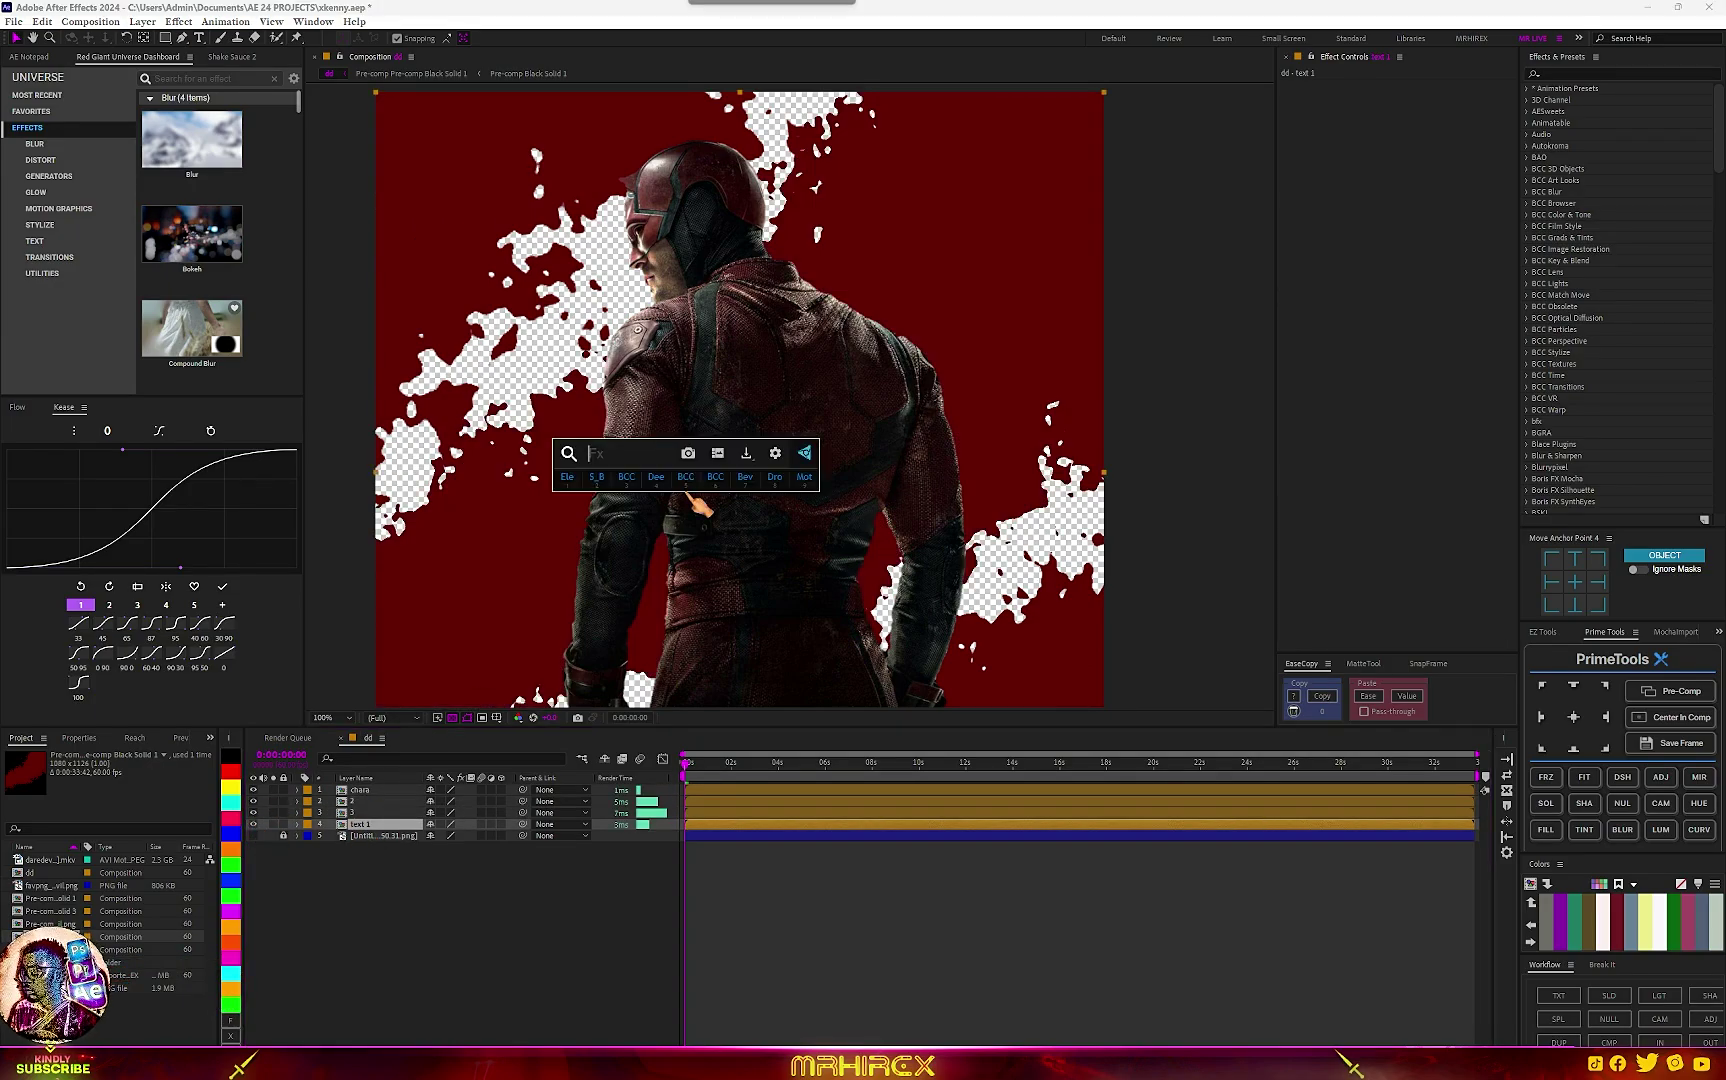
text(noise)
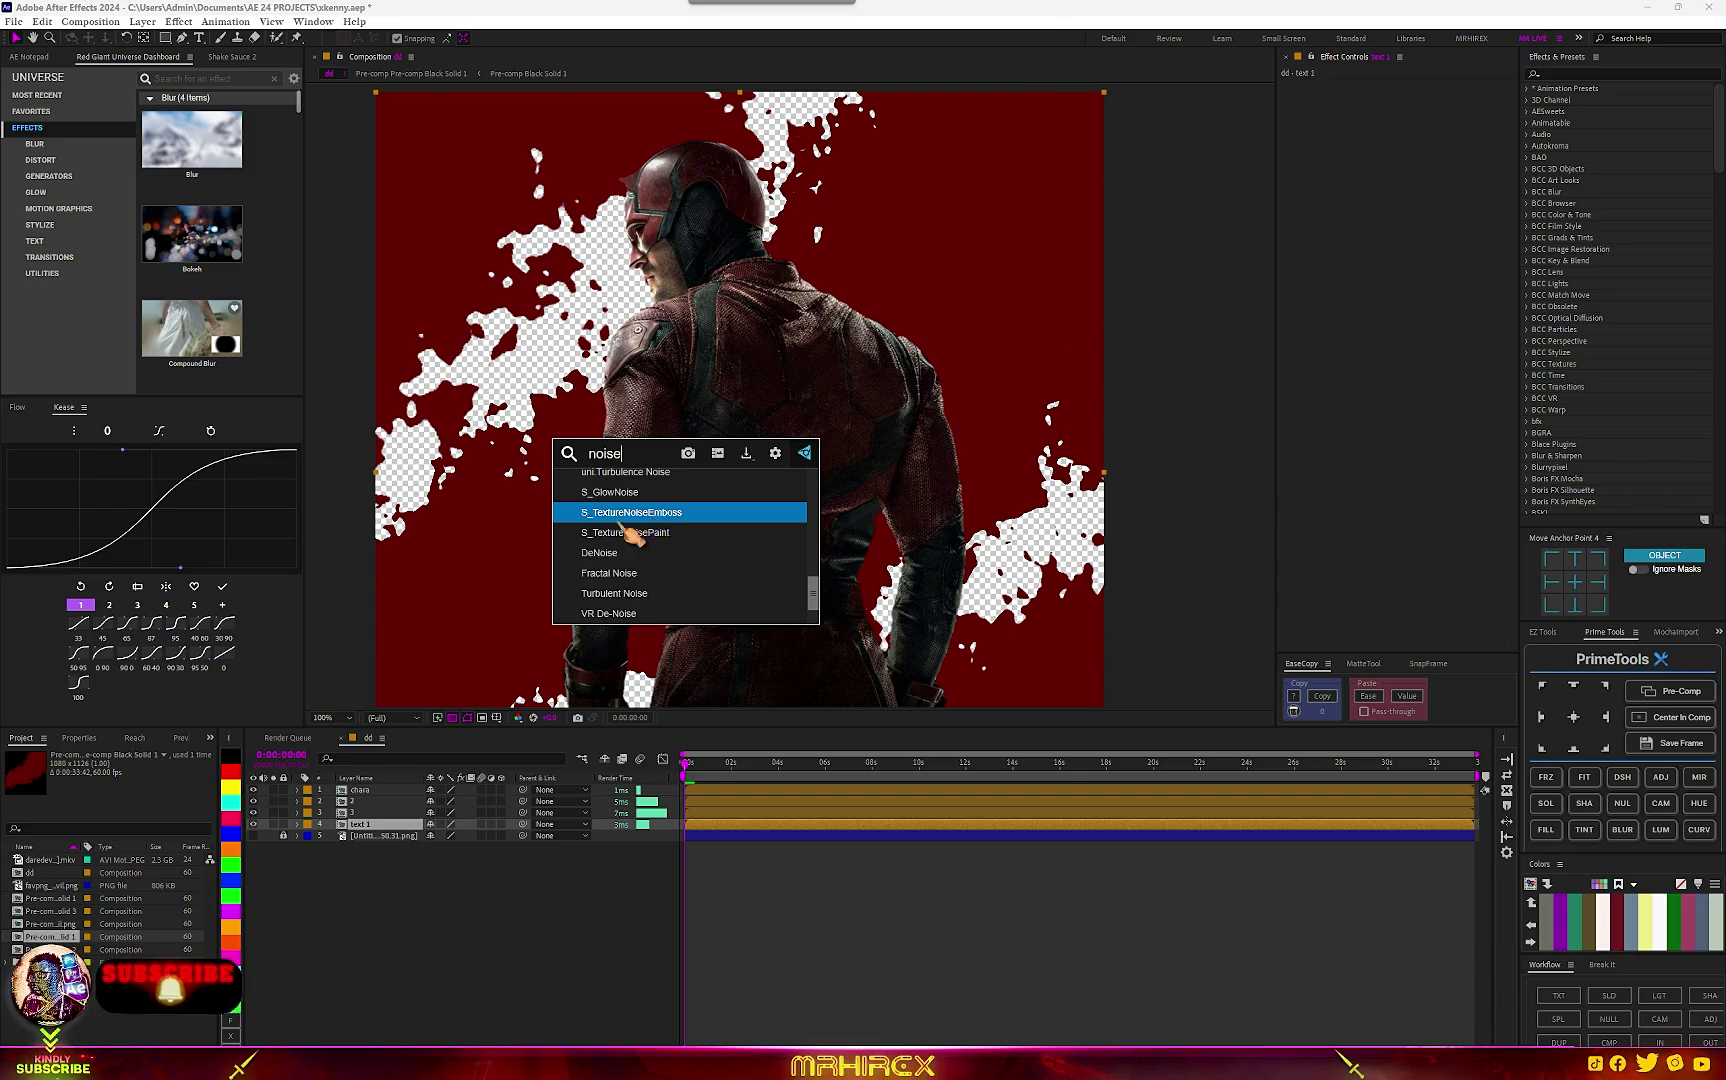
click(630, 532)
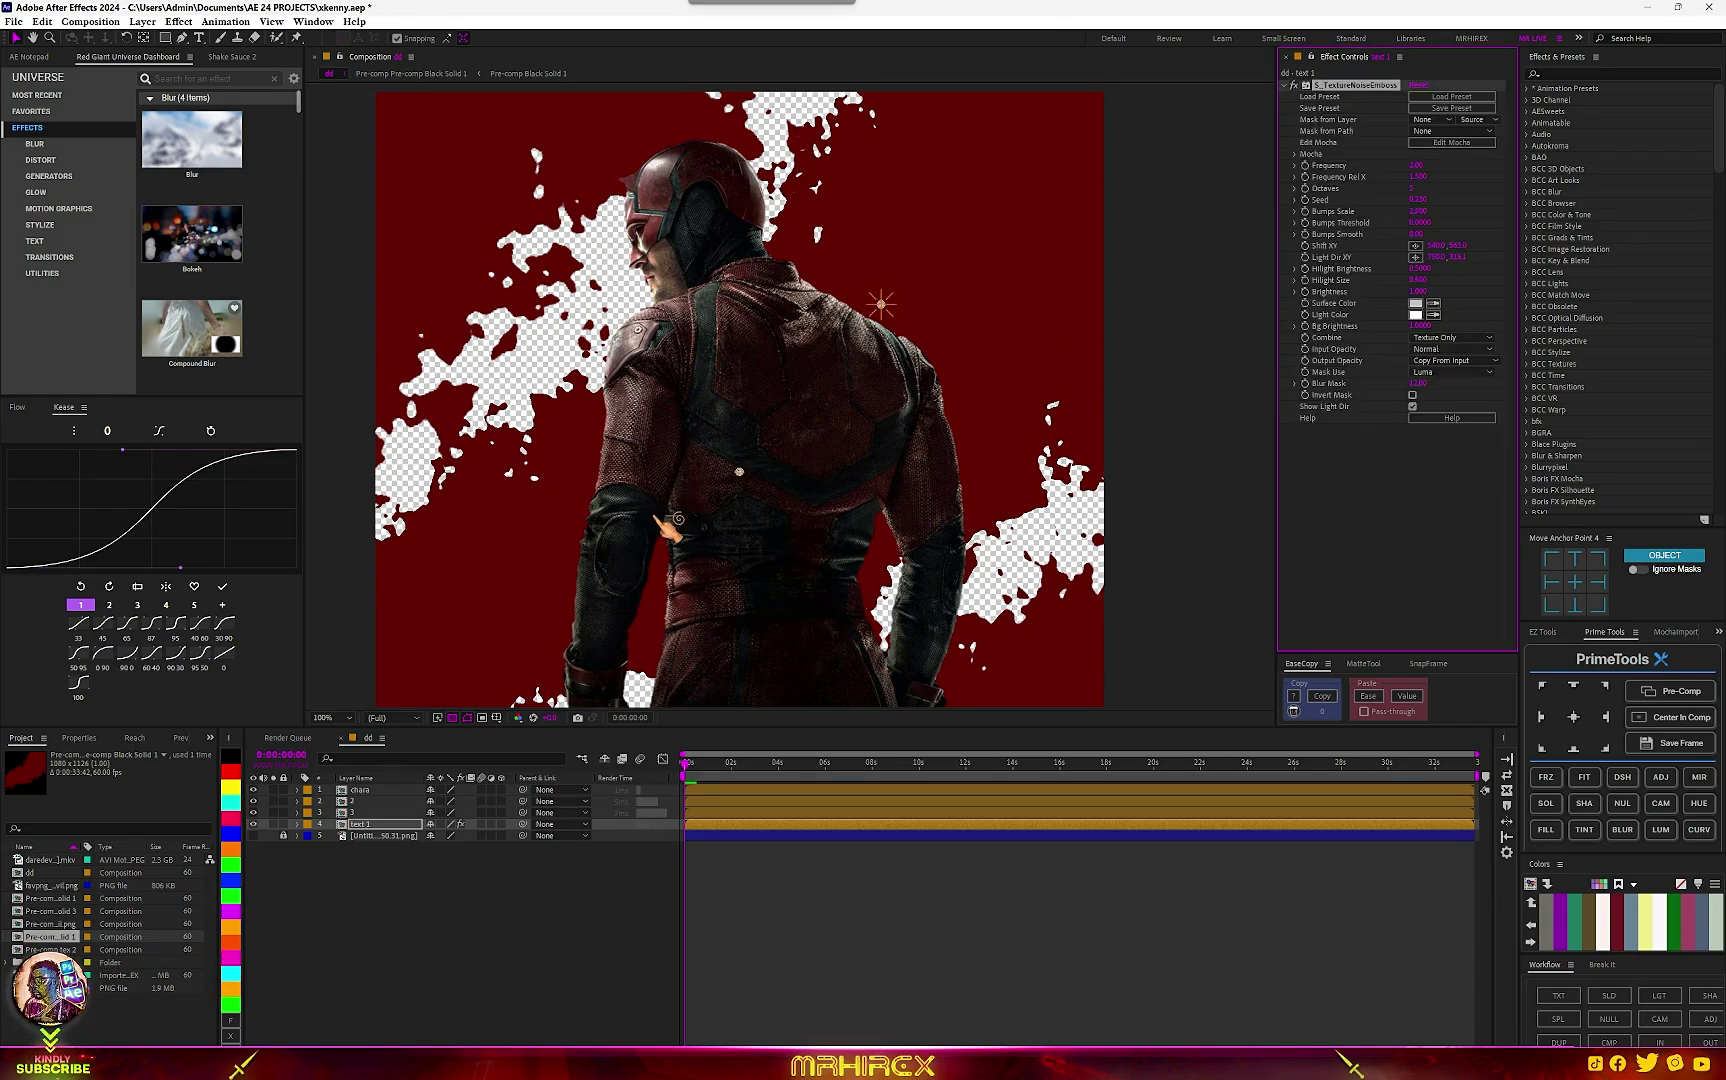
Load the Stuck On The Stucco preset for the S_TextureNoiseEmboss effect on text 1.
click(1452, 96)
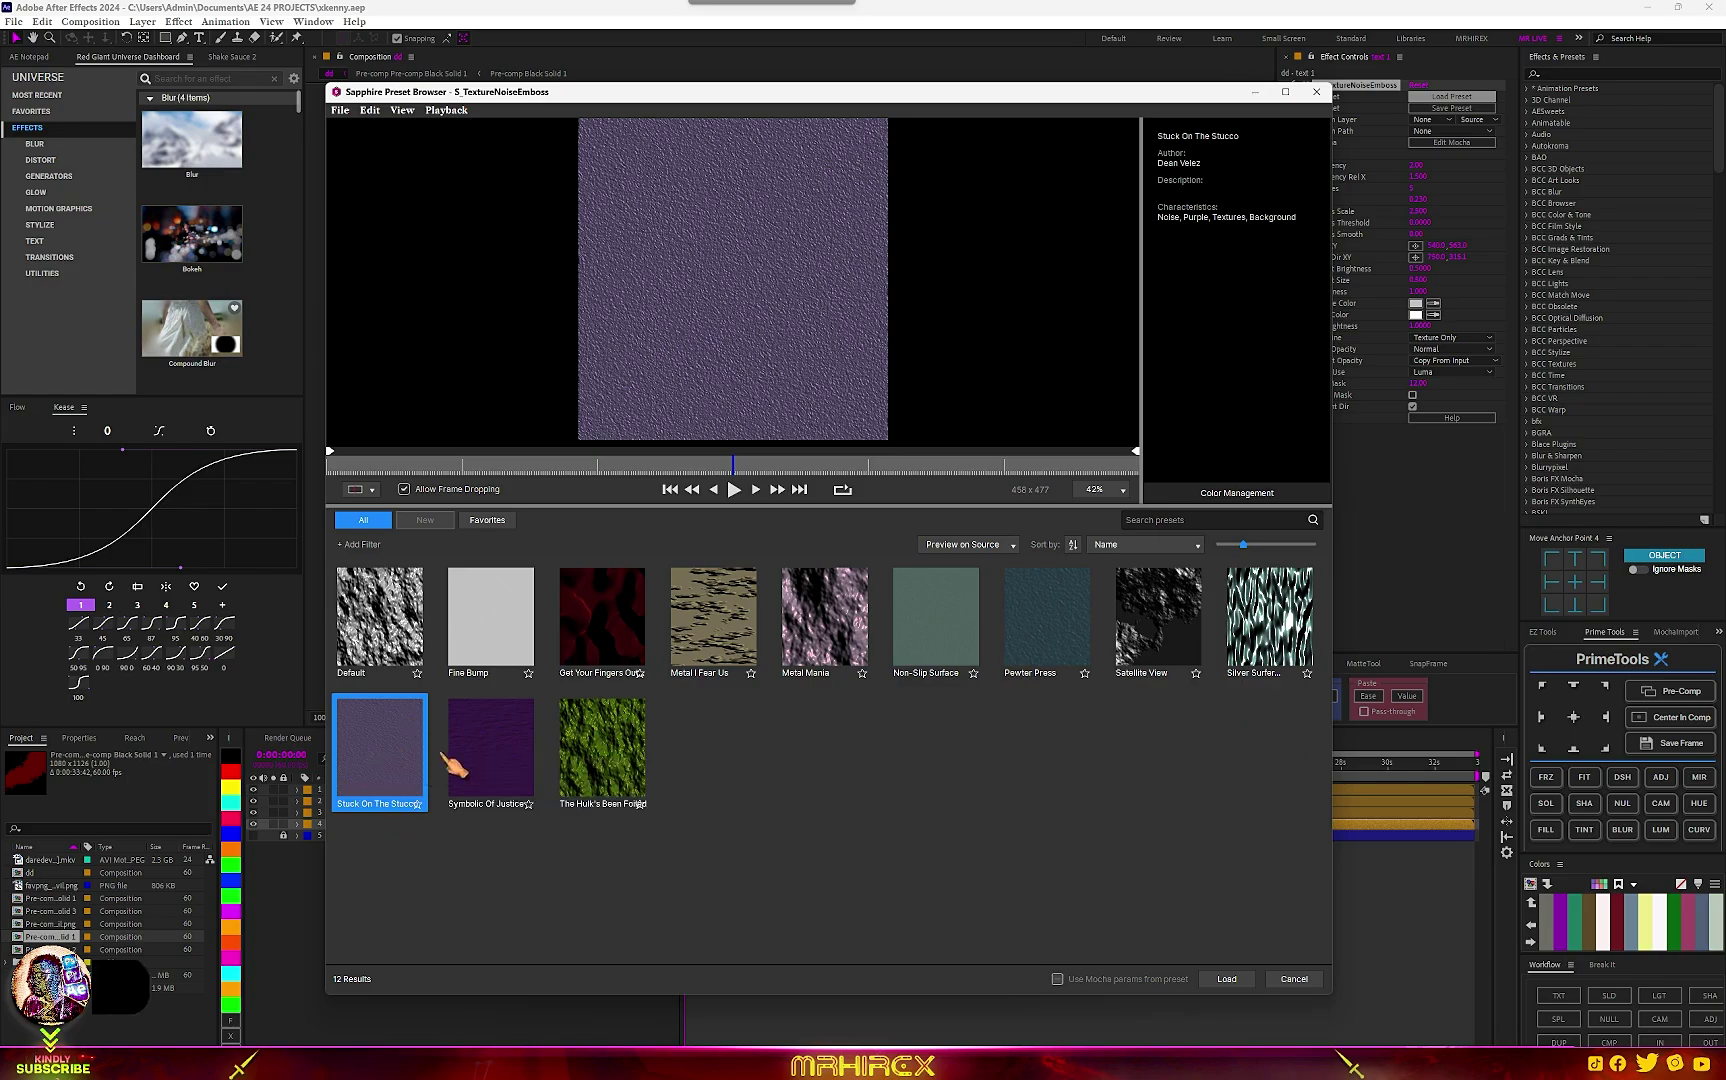
click(502, 763)
click(425, 765)
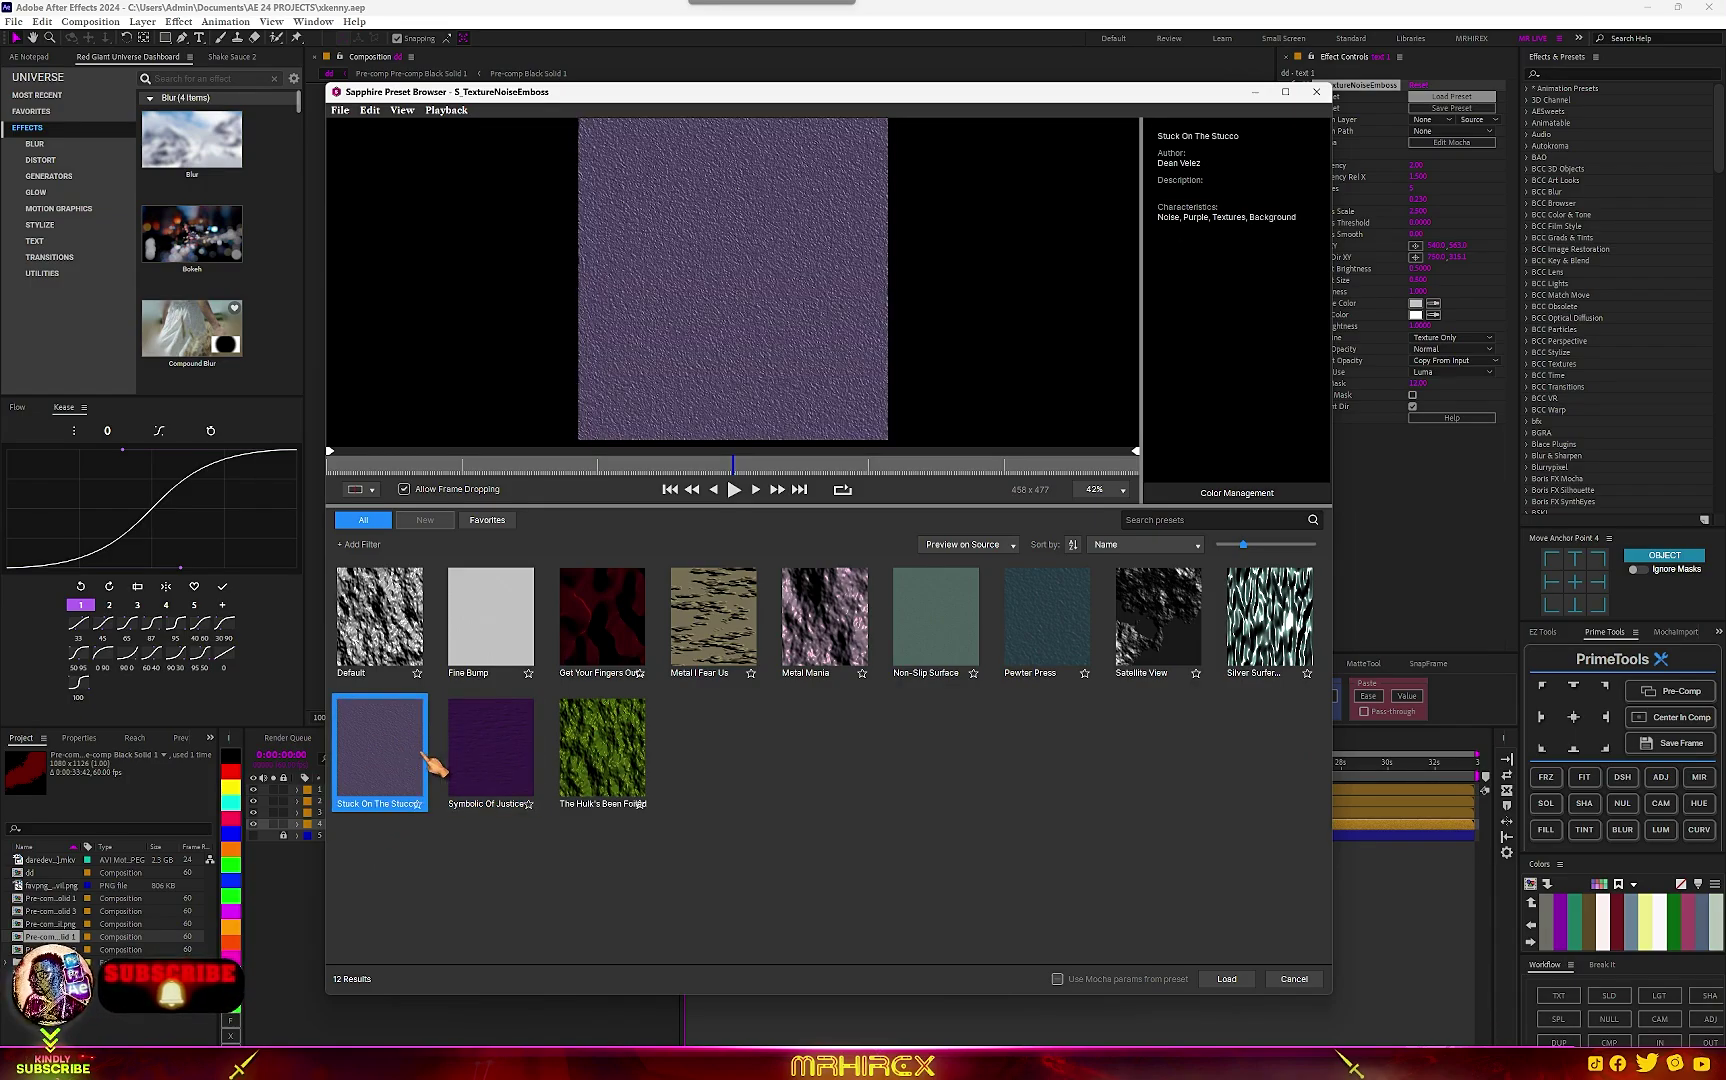
double_click(422, 755)
Change the texture effect's Light Color to a dark red.
click(1416, 315)
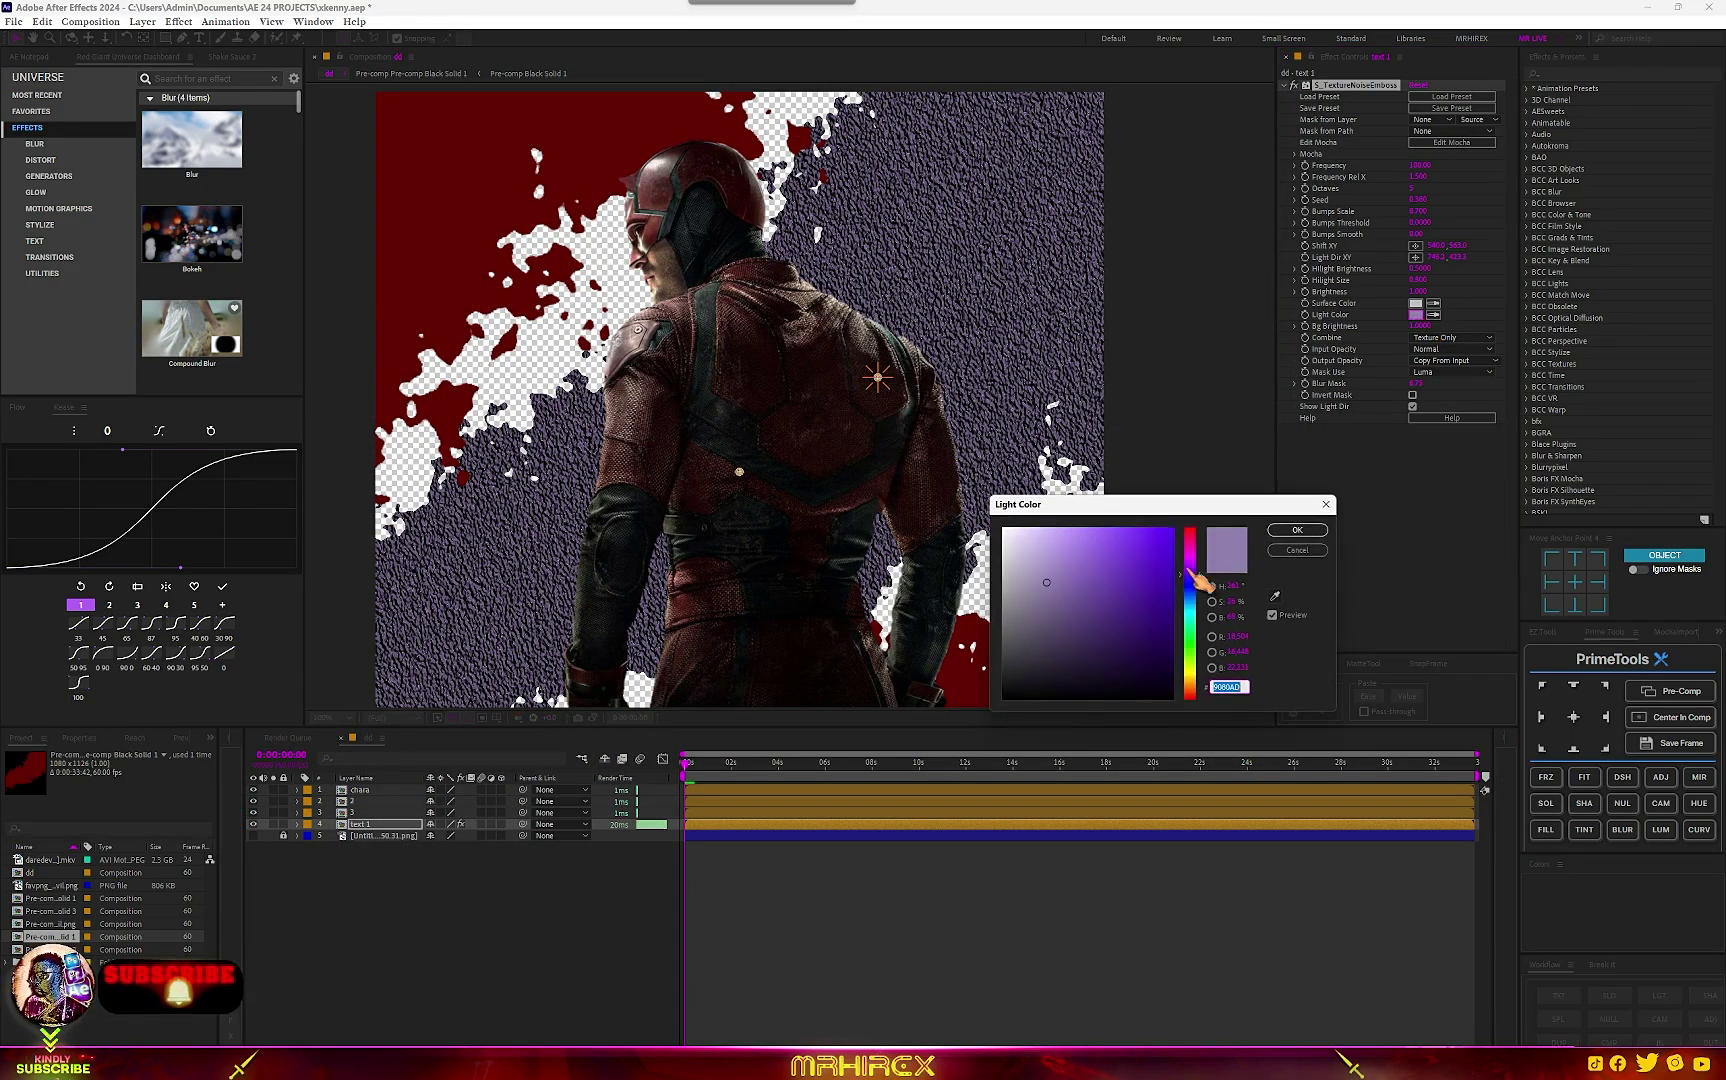
mouse_move(1193, 574)
mouse_down()
mouse_move(1201, 690)
mouse_move(1165, 629)
mouse_move(1190, 531)
mouse_up()
click(1164, 674)
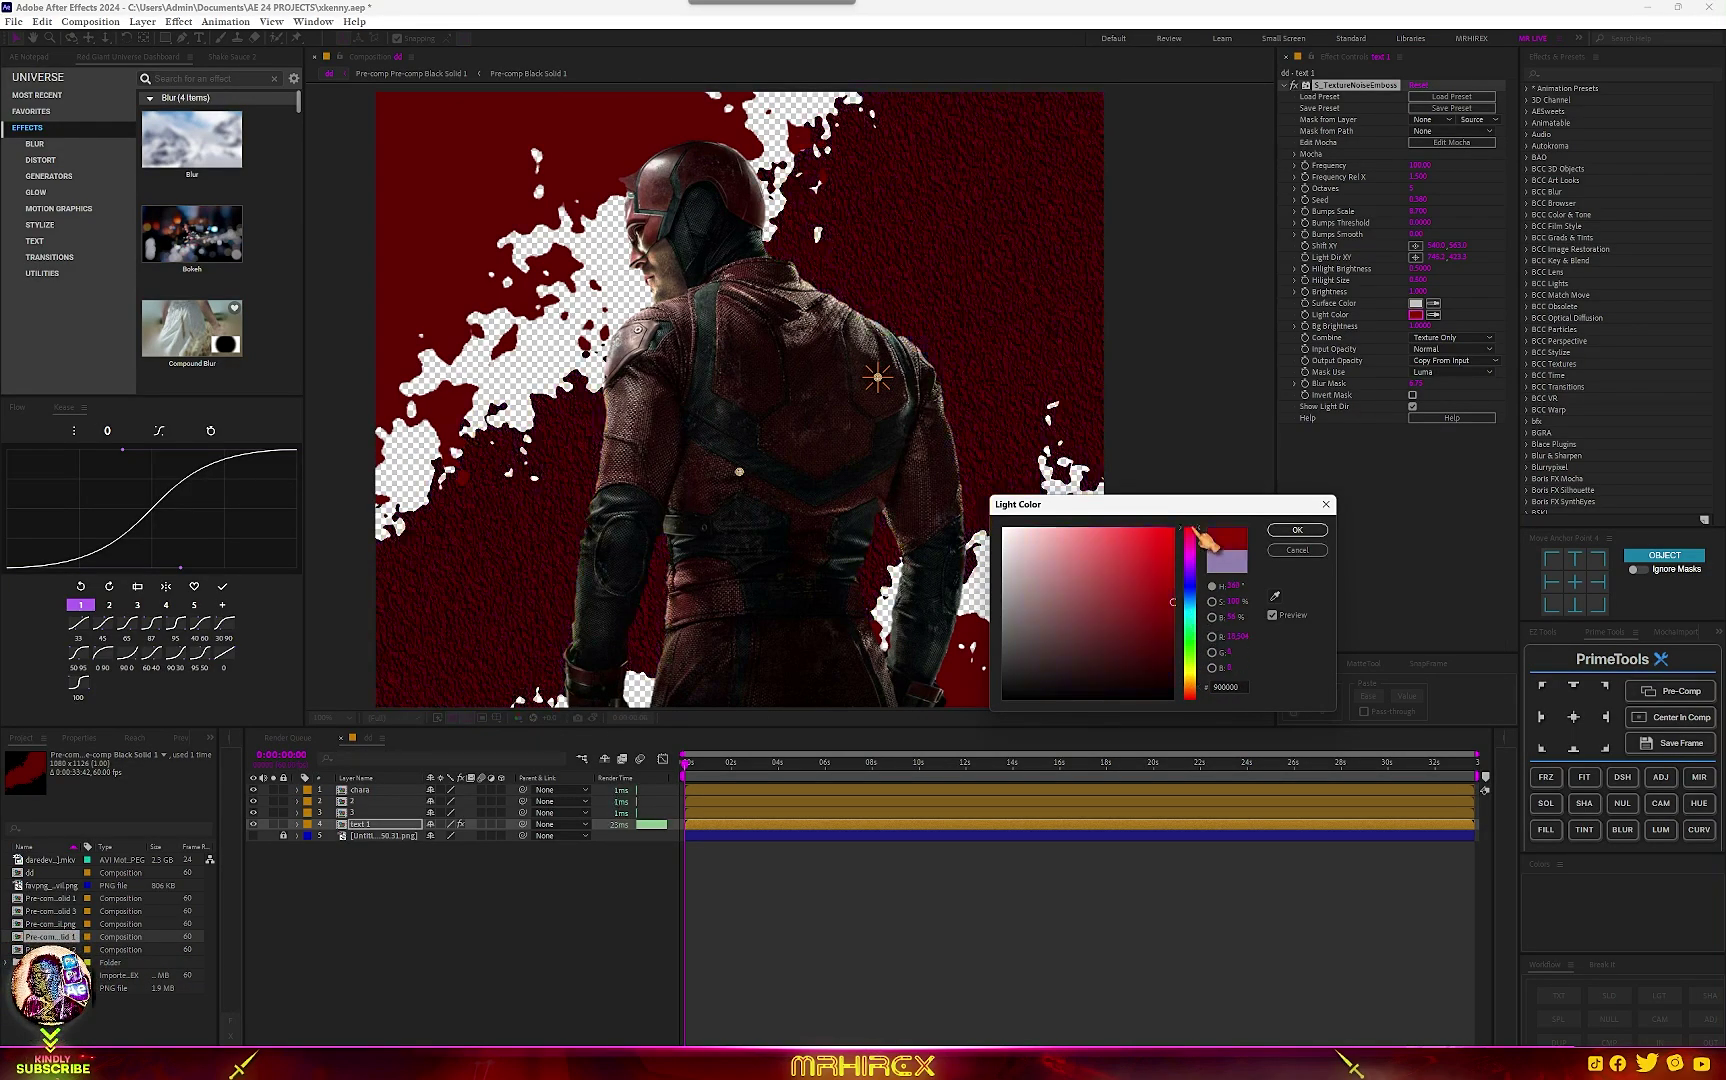
click(1297, 530)
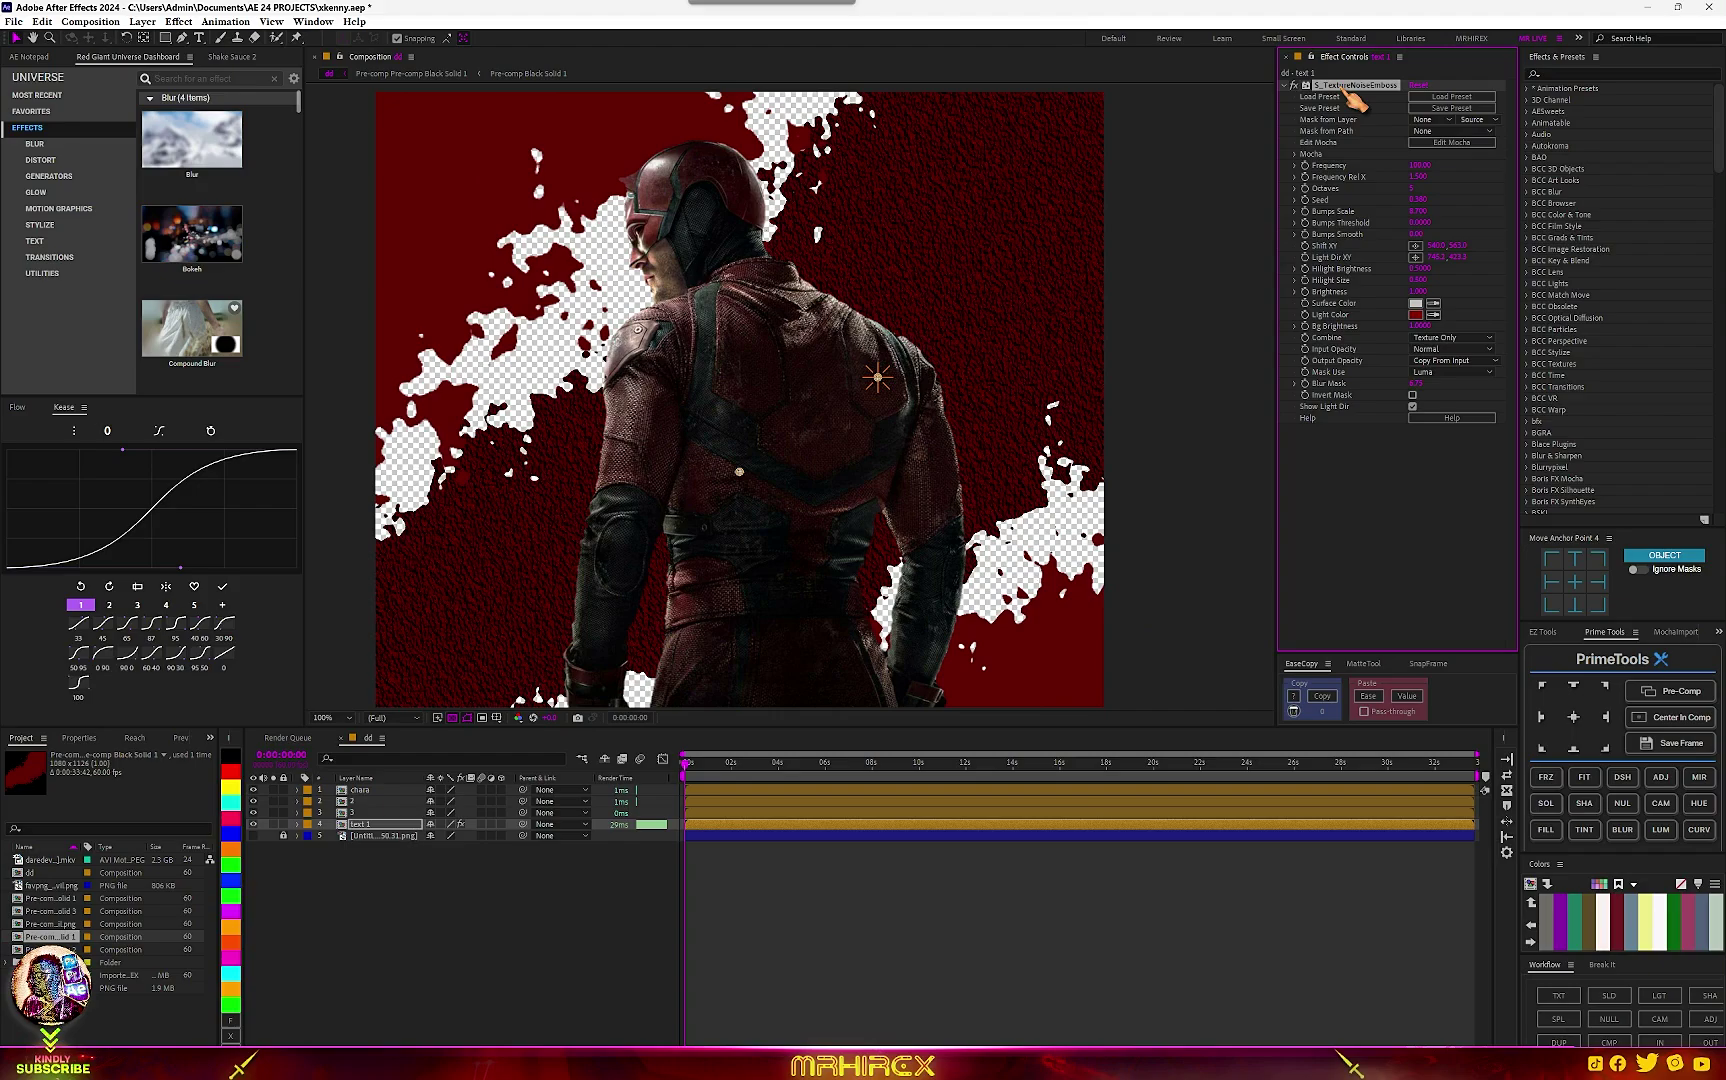
Copy the red S_TextureNoiseEmboss effect from text 1 onto the other two red shape layers.
click(369, 815)
key(ctrl+v)
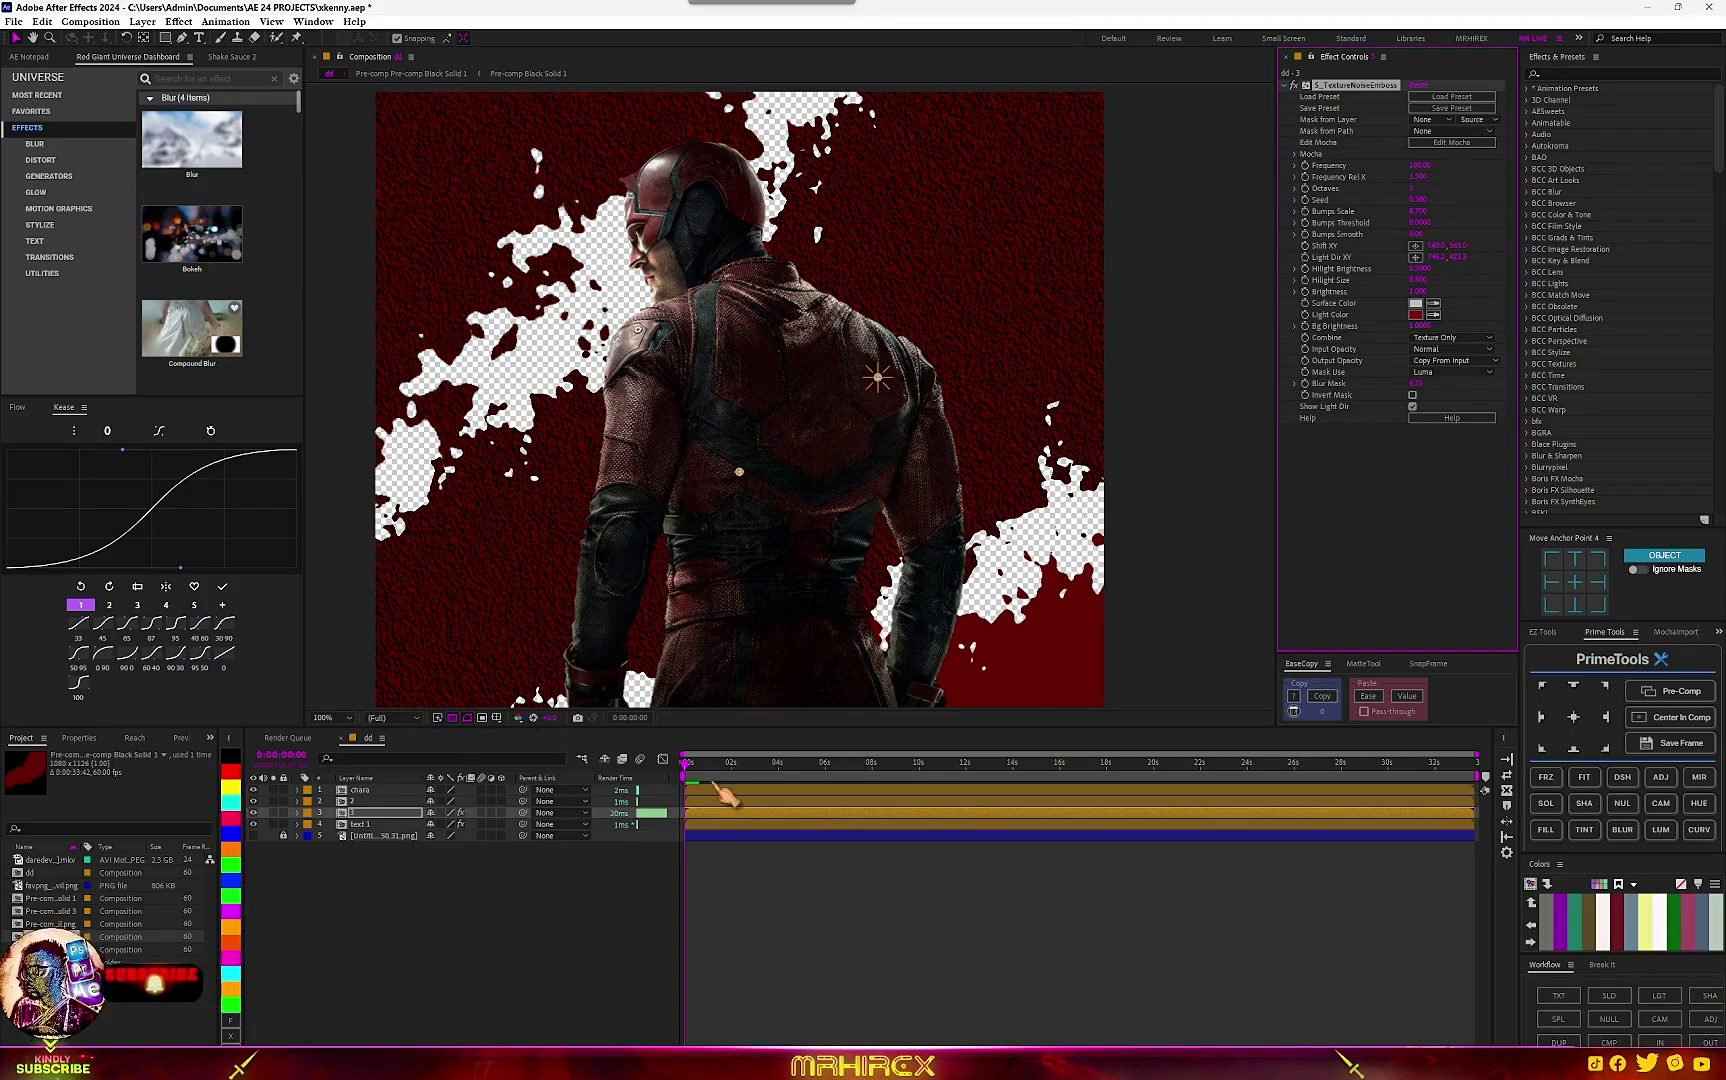
click(385, 801)
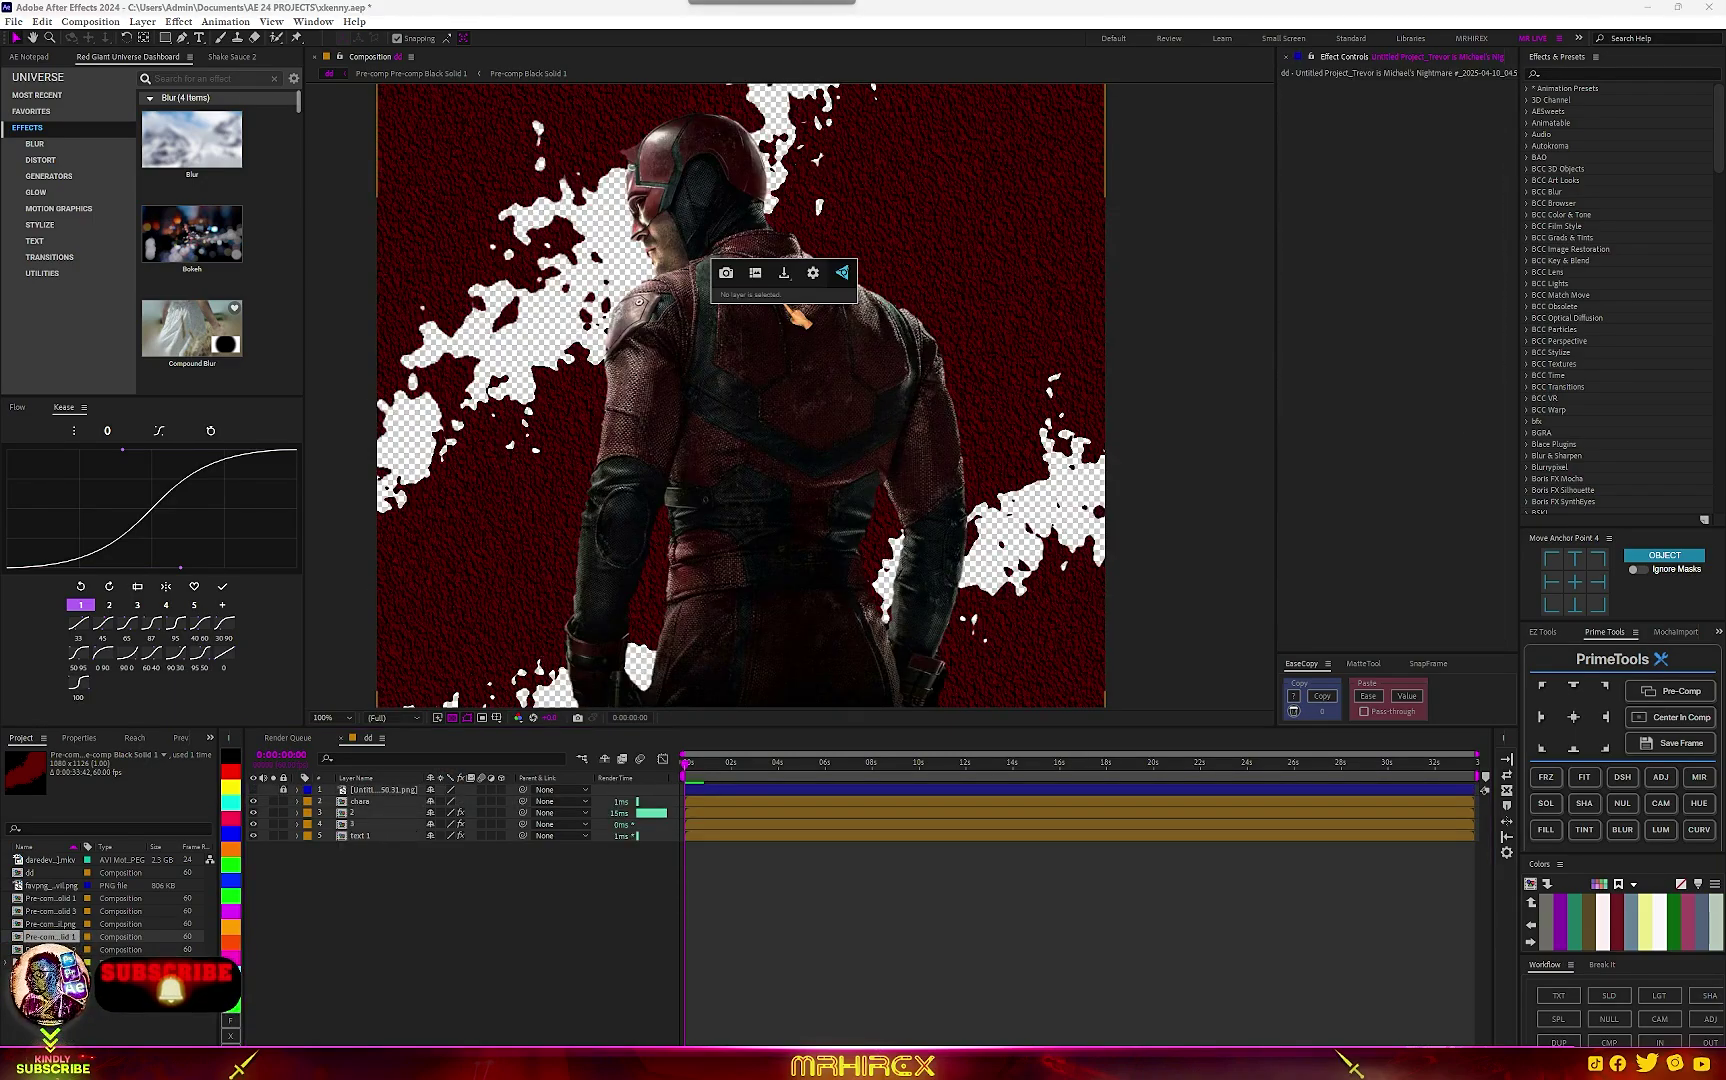
Add the gallery snapshot of the man in sunglasses as the bottom layer, scaled and positioned behind the lower-right gap in the red shapes.
click(758, 276)
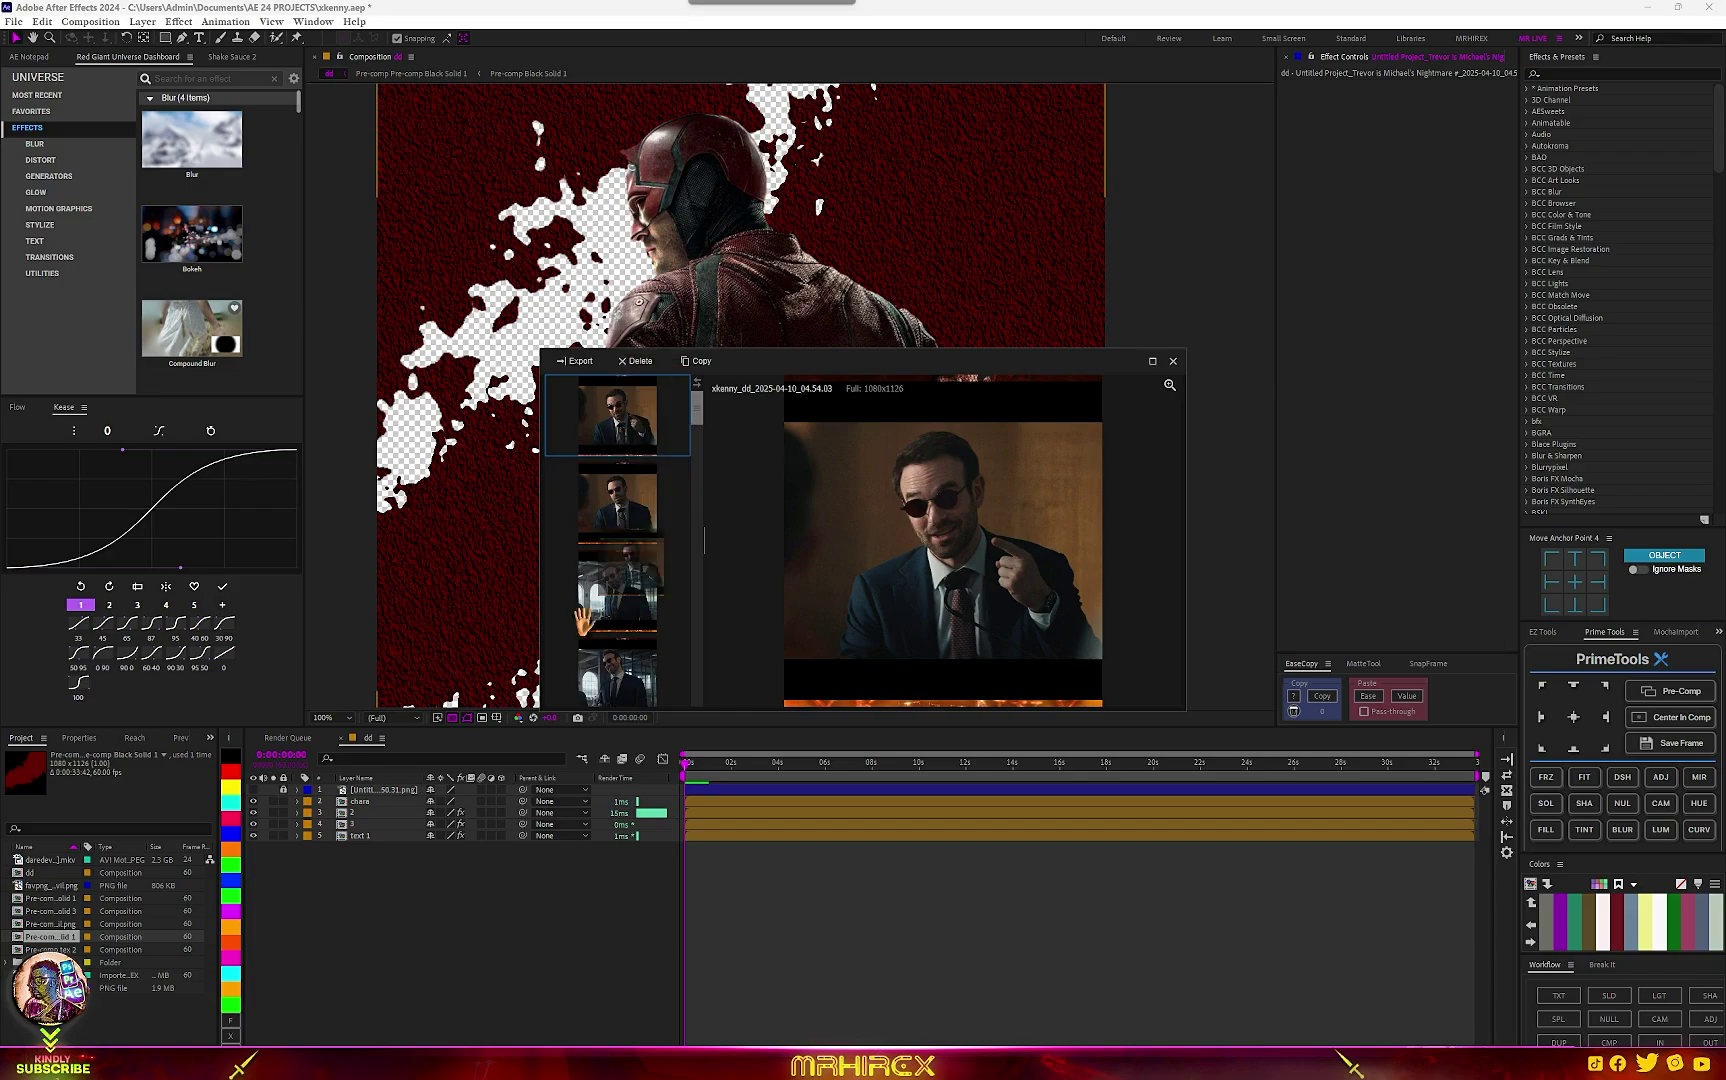
drag(385, 815, 421, 860)
key(s)
drag(629, 444, 941, 531)
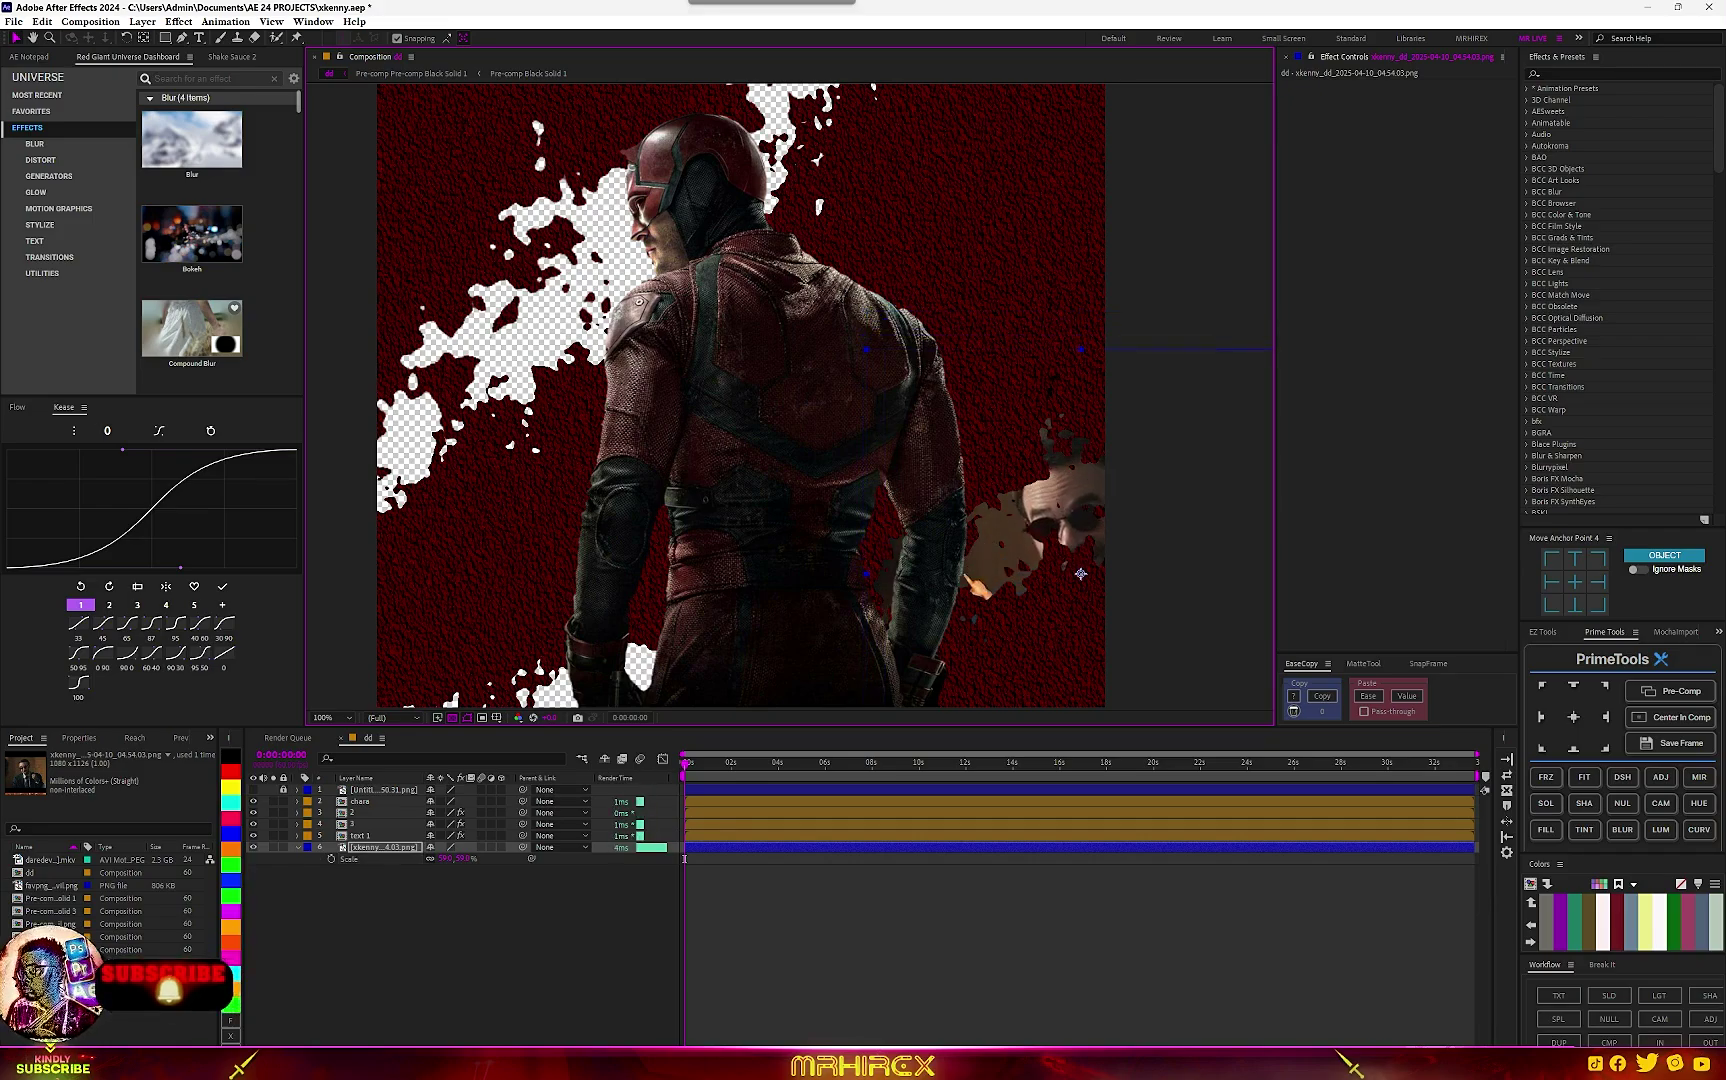
Scale down the sunglasses still, and apply Shadow Studio 3 to text 1 with a shorter shadow length.
drag(445, 859, 430, 859)
click(383, 835)
key(ctrl+space)
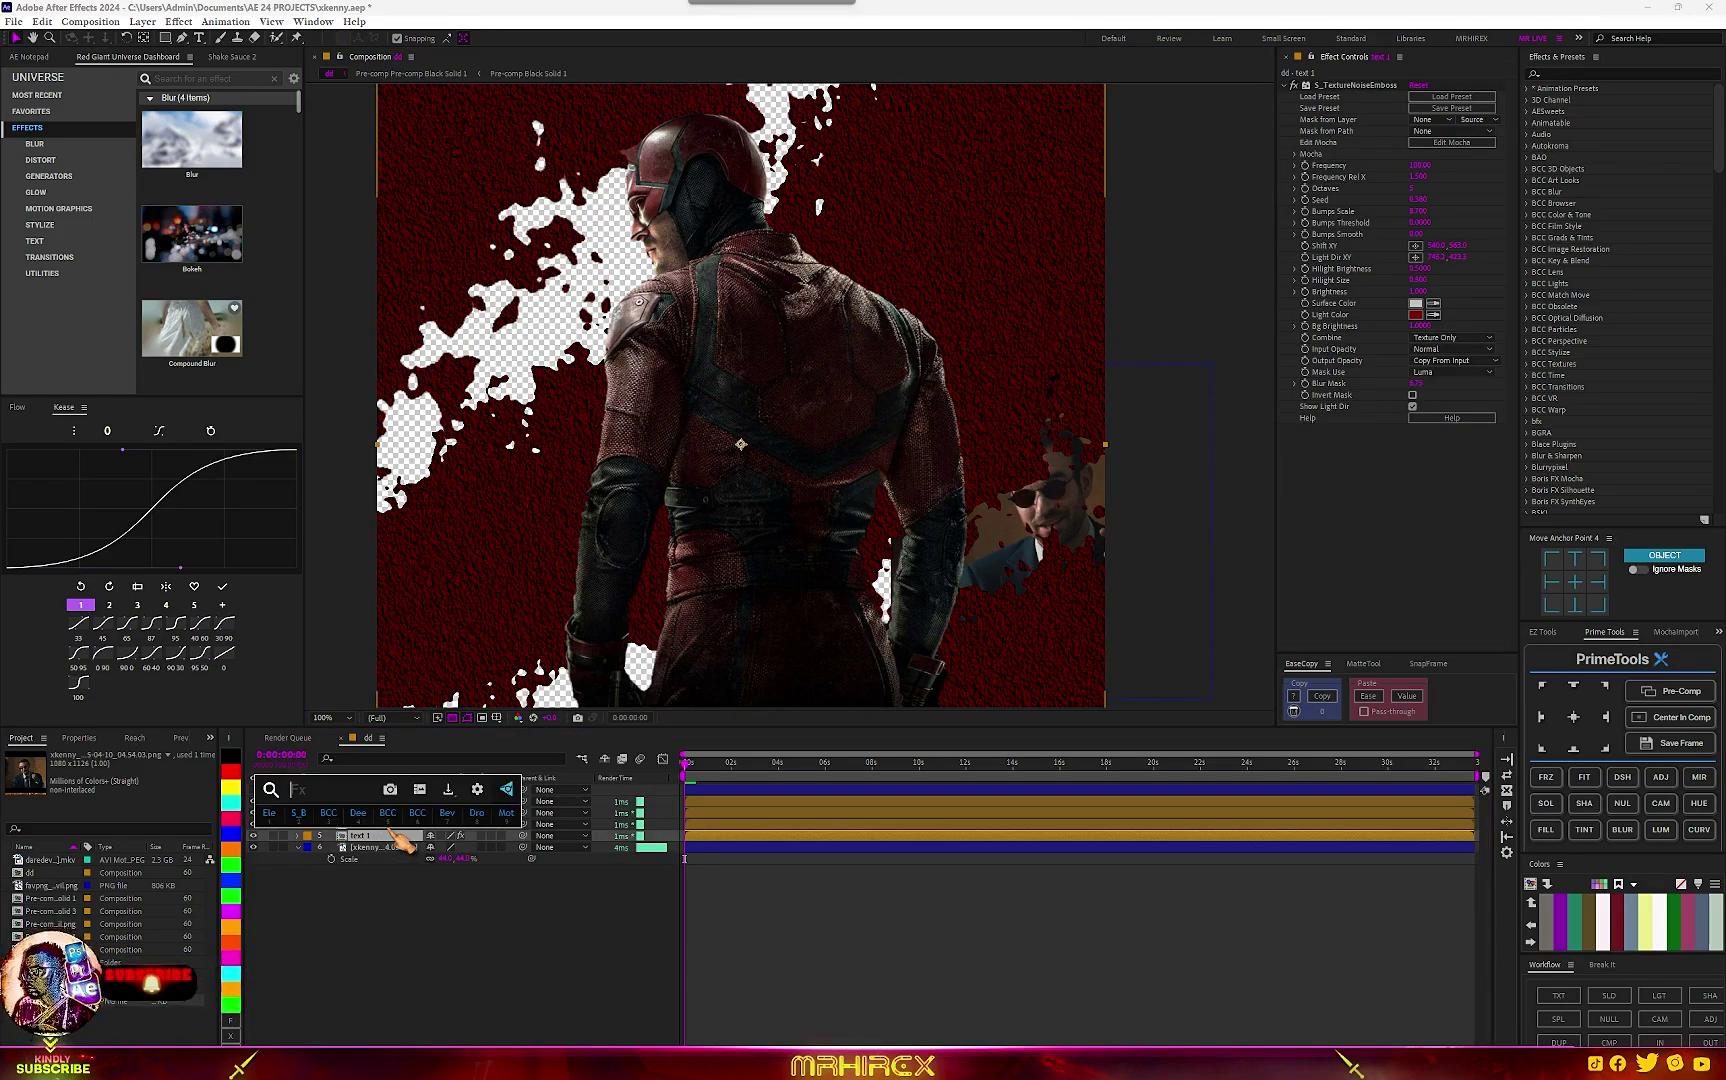
key(Return)
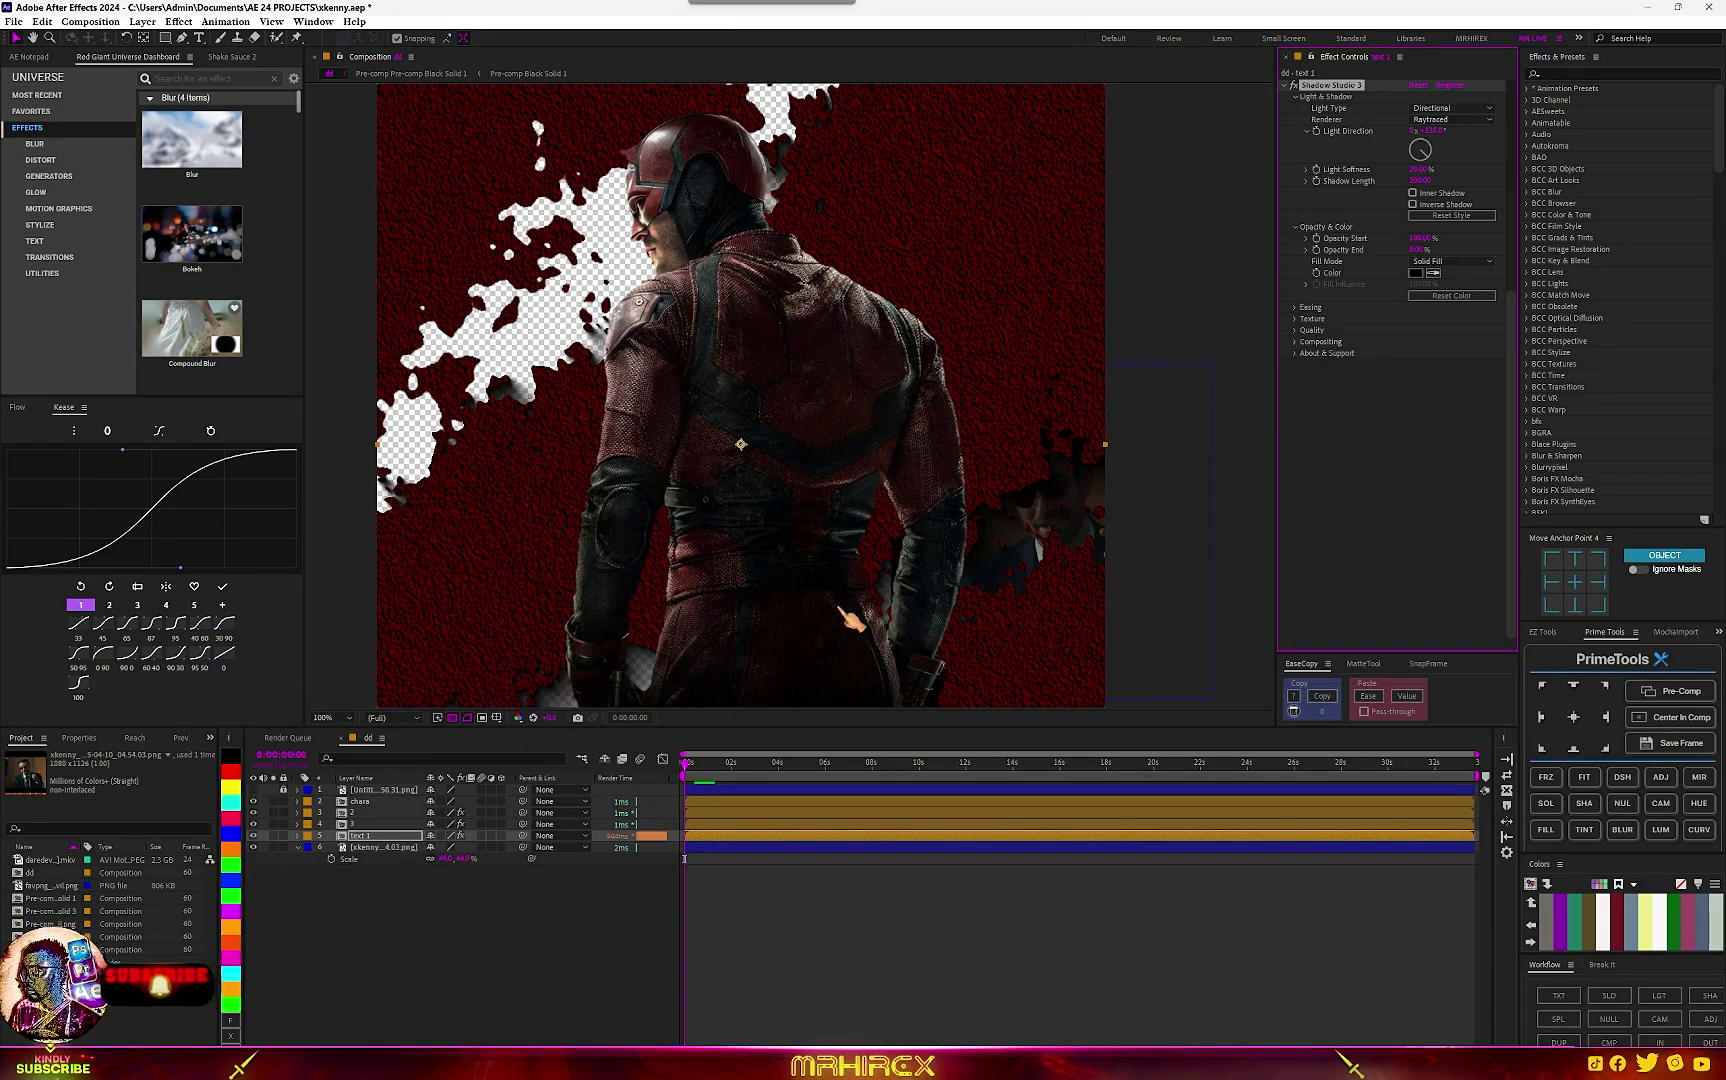
drag(1419, 181, 1357, 182)
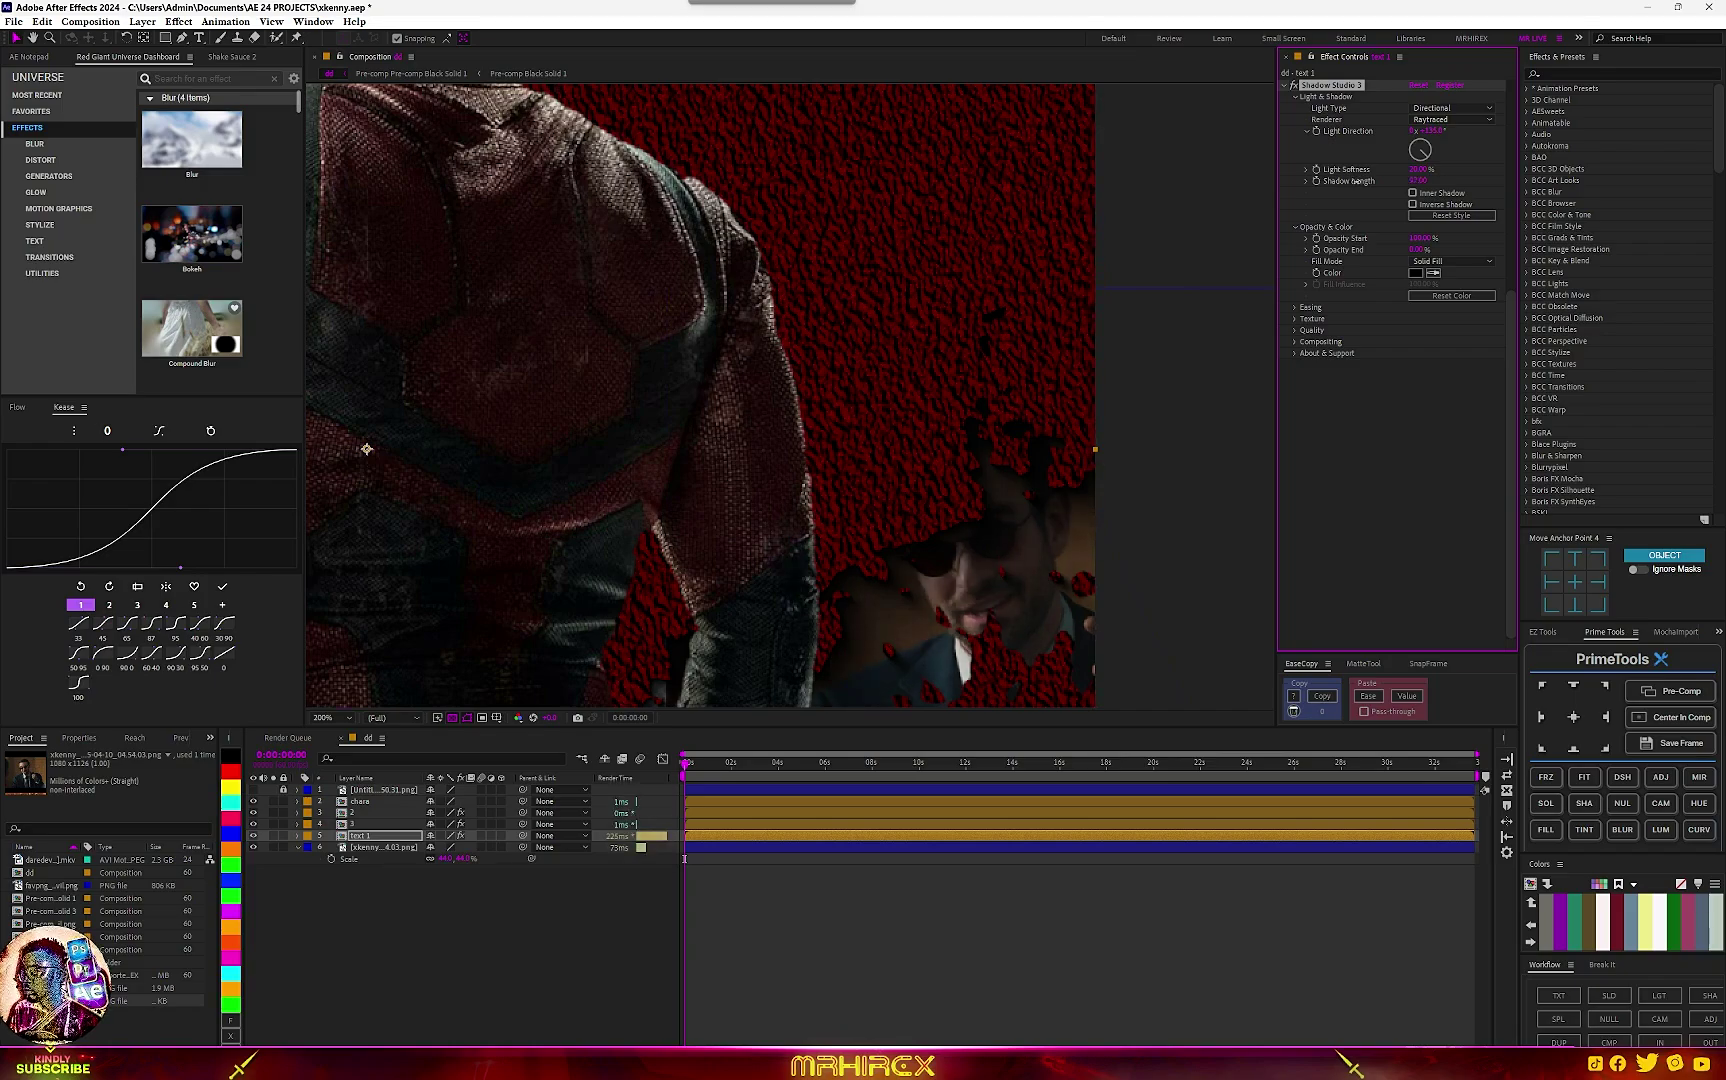
scroll(366, 449, down, 2)
Flip the newly added bottom film still horizontally and reposition it behind the gap beside the figure's face.
right_click(371, 881)
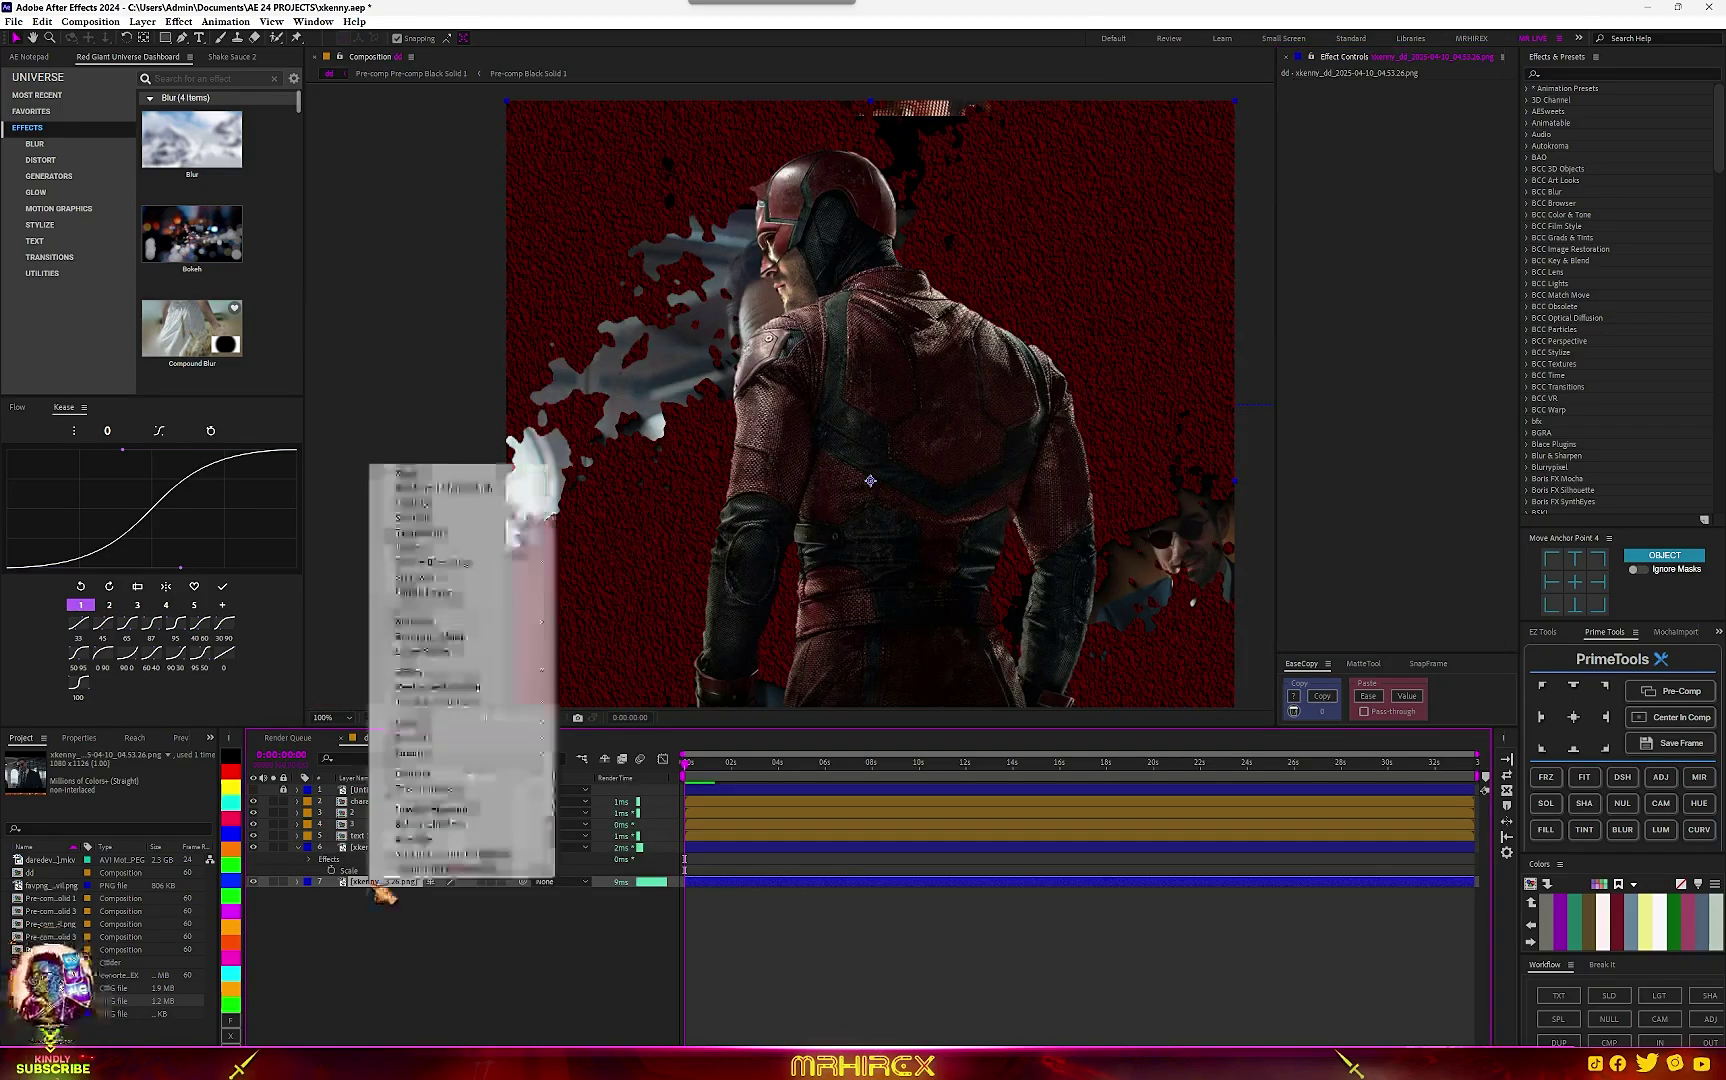
mouse_move(470, 532)
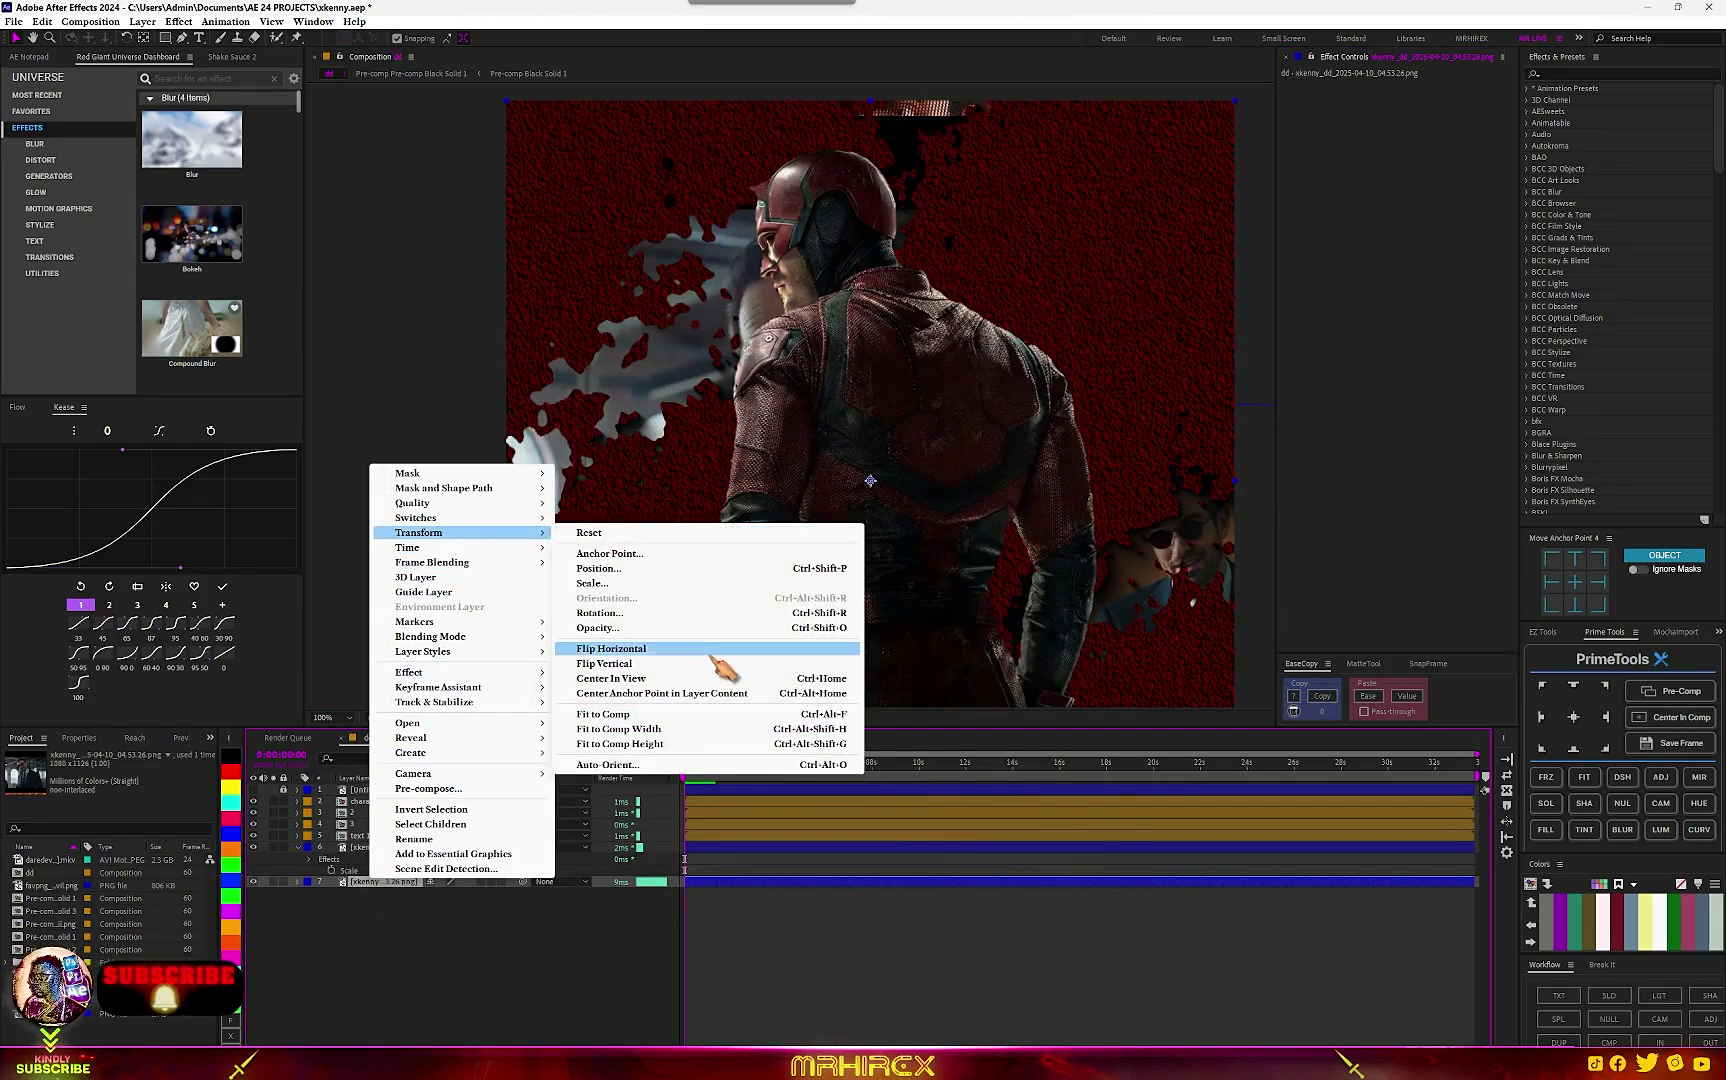
click(616, 650)
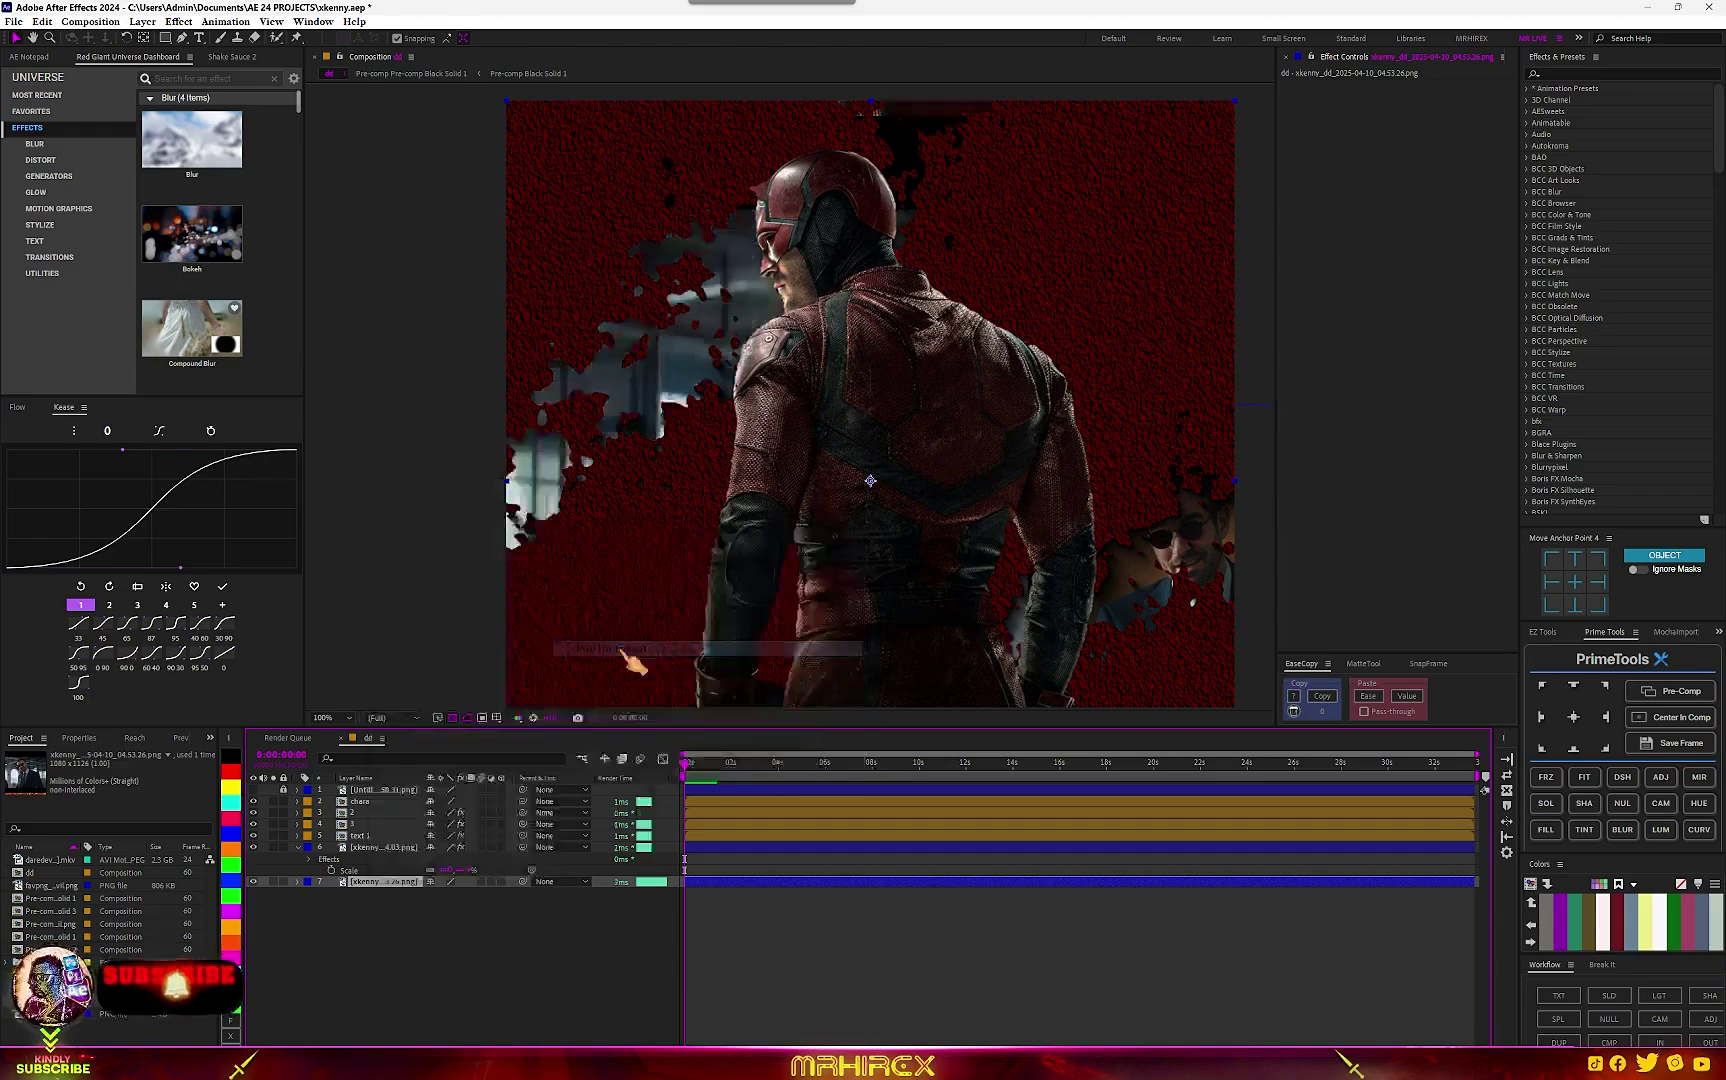
drag(672, 384, 630, 575)
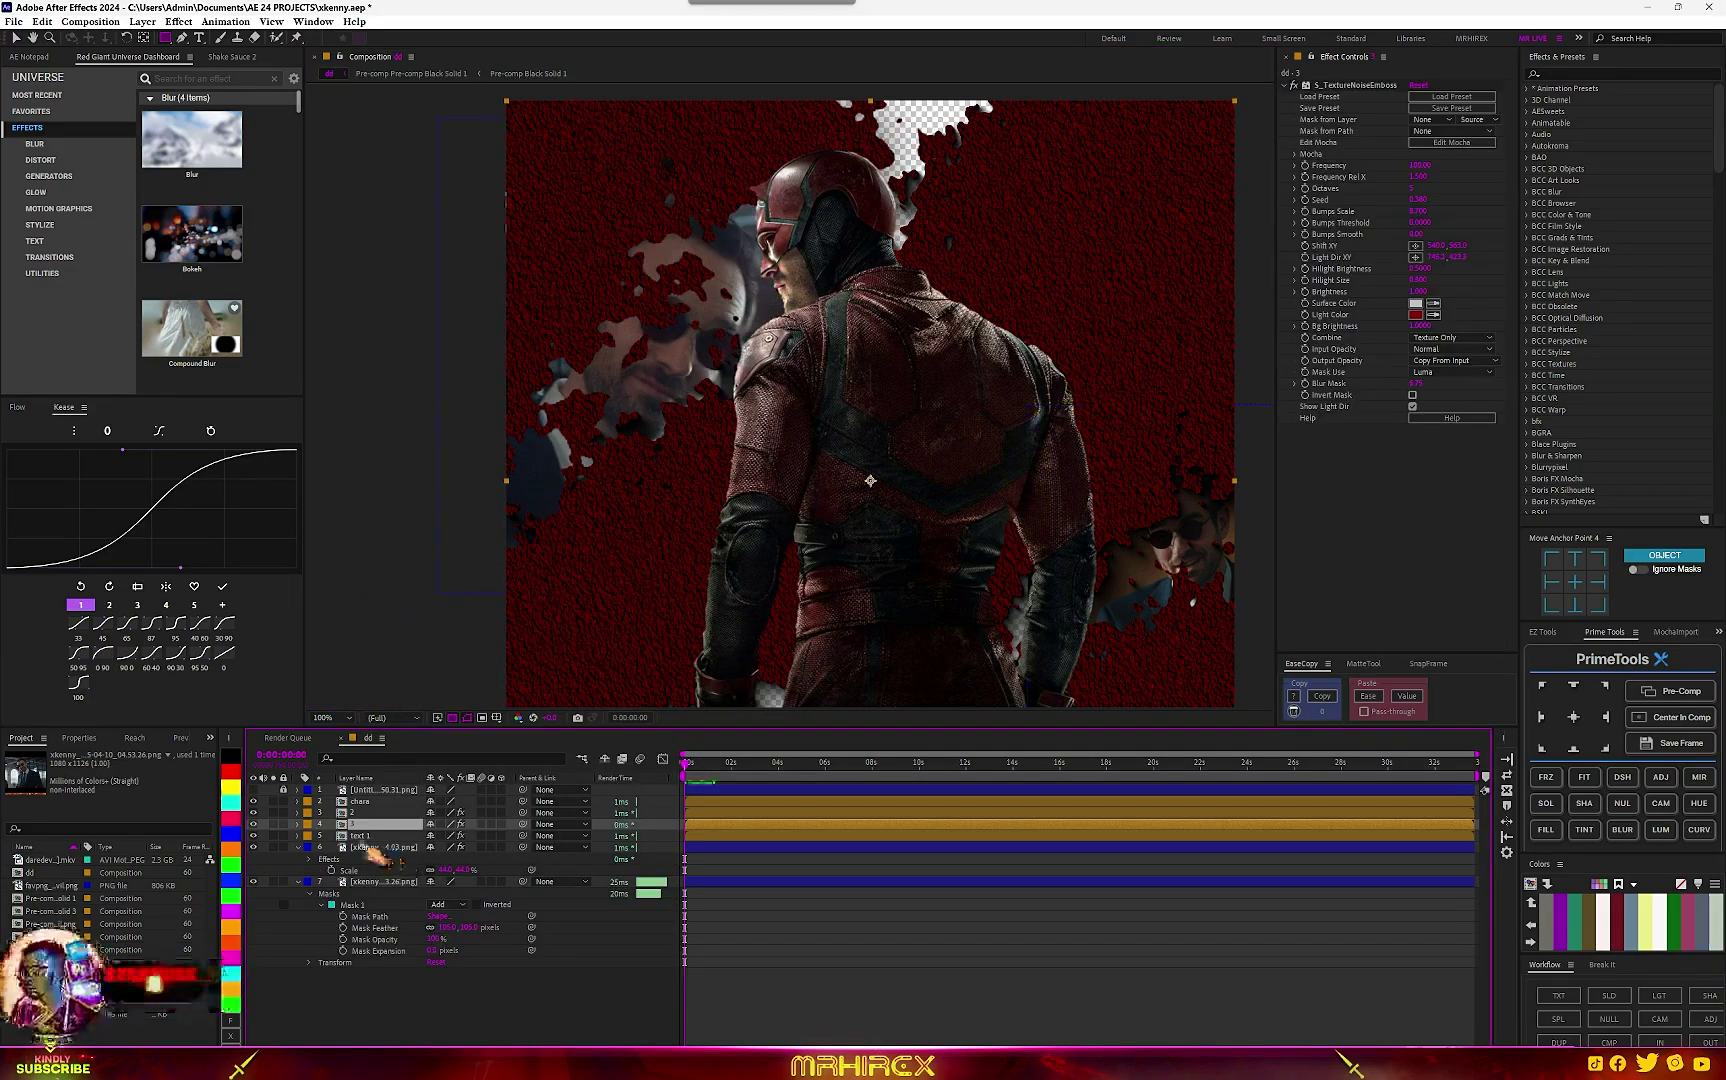
Apply the Shadow Studio effect to red shape layer 3 so its torn edges cast shadows onto the stills.
key(ctrl+space)
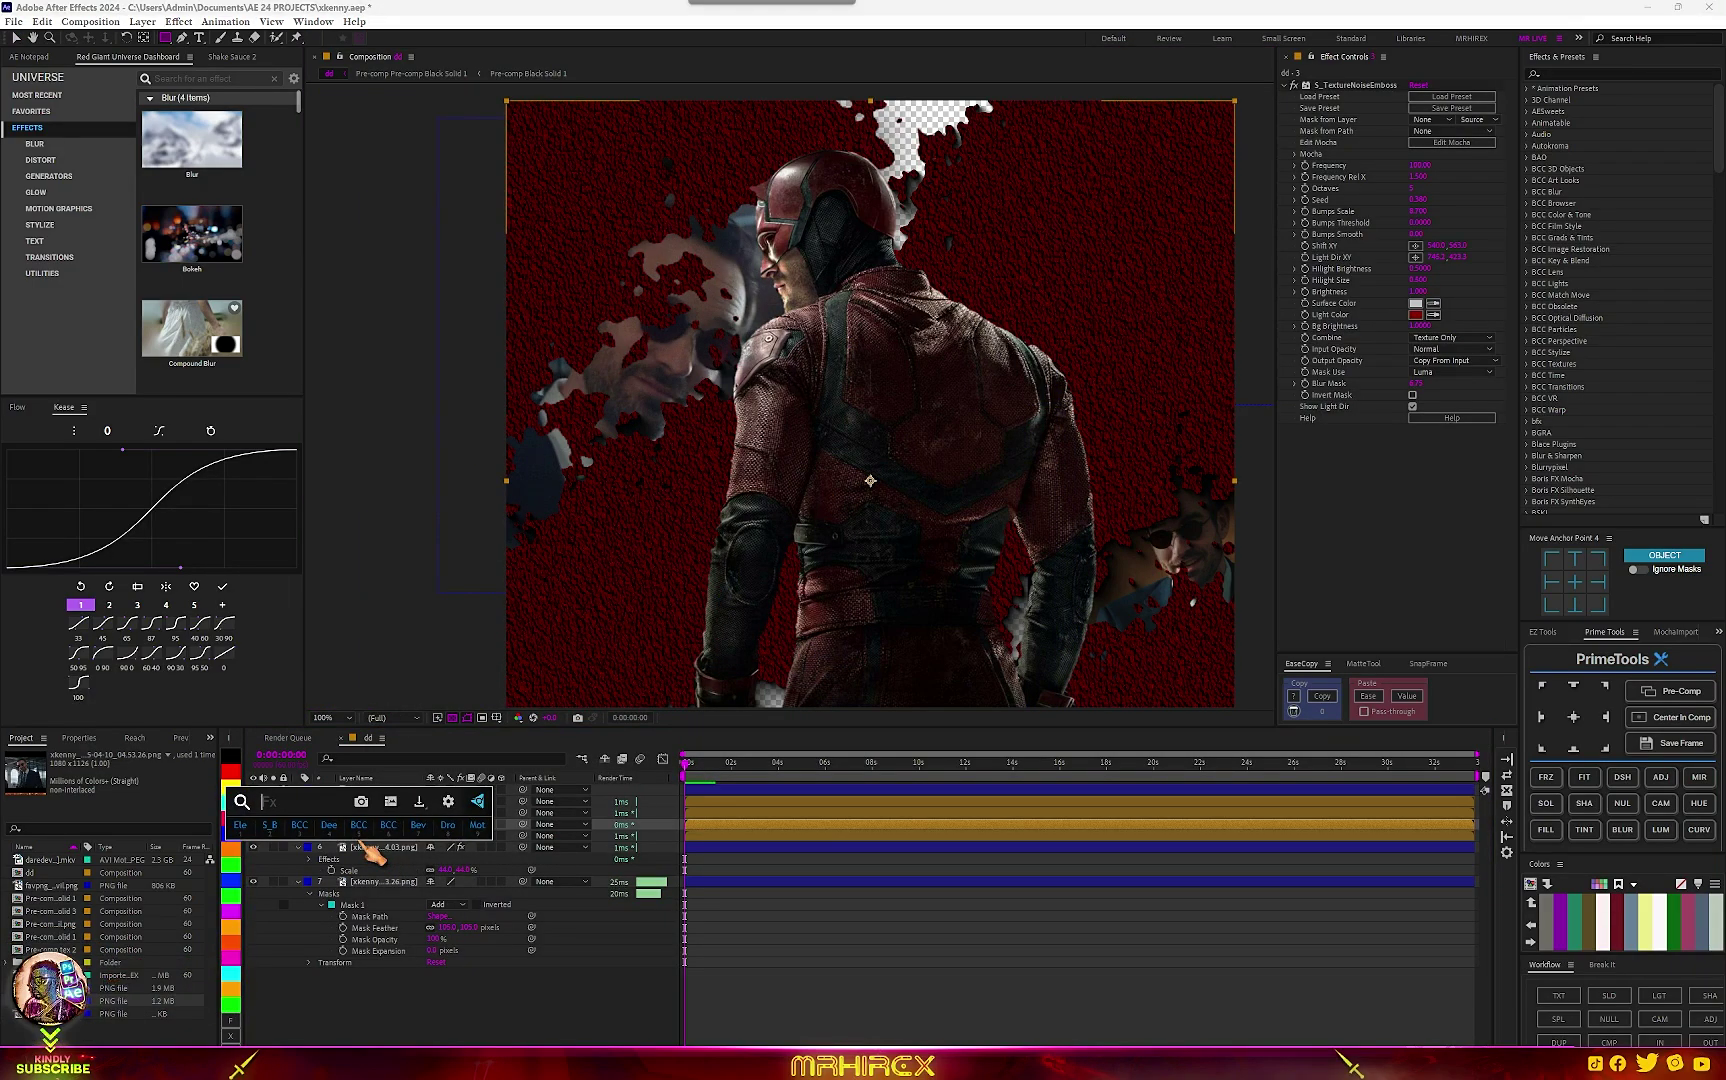
text(sh)
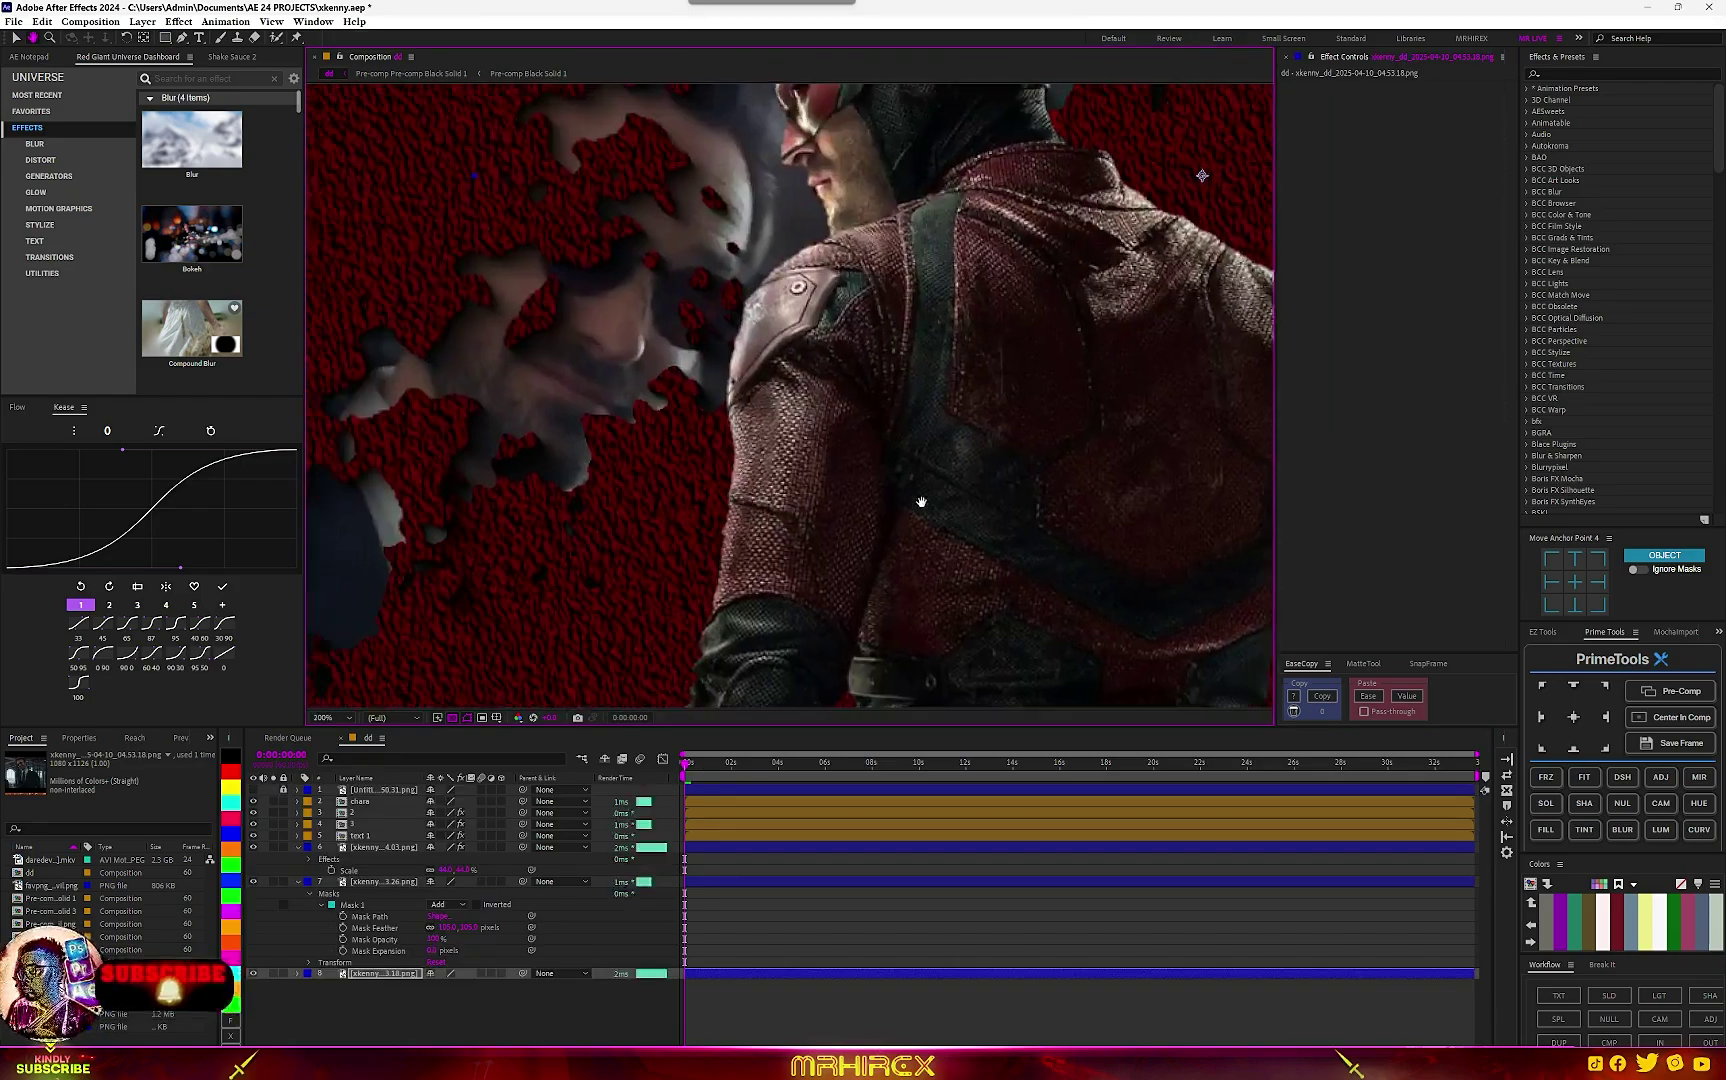
drag(922, 502, 879, 528)
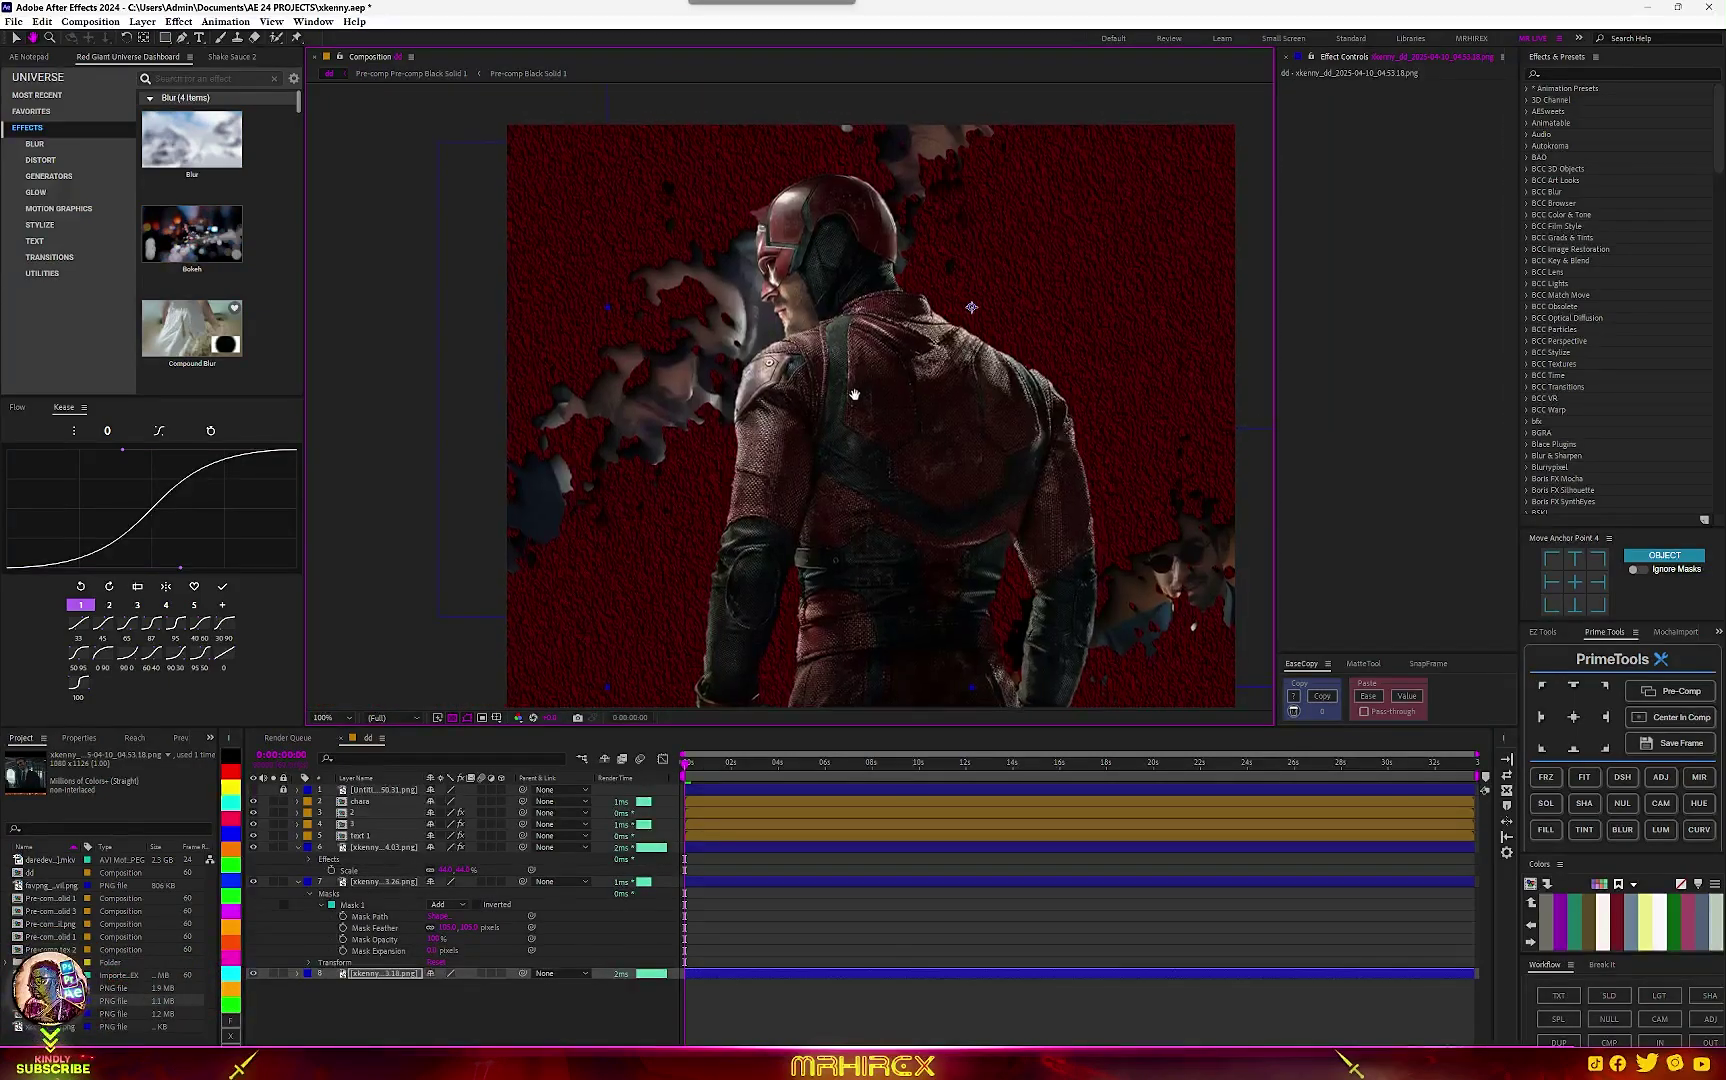
Apply BCC Rays Puffy to Pre-comp text 1 and raise the ray intensity.
key(ctrl+space)
text(puff)
click(755, 444)
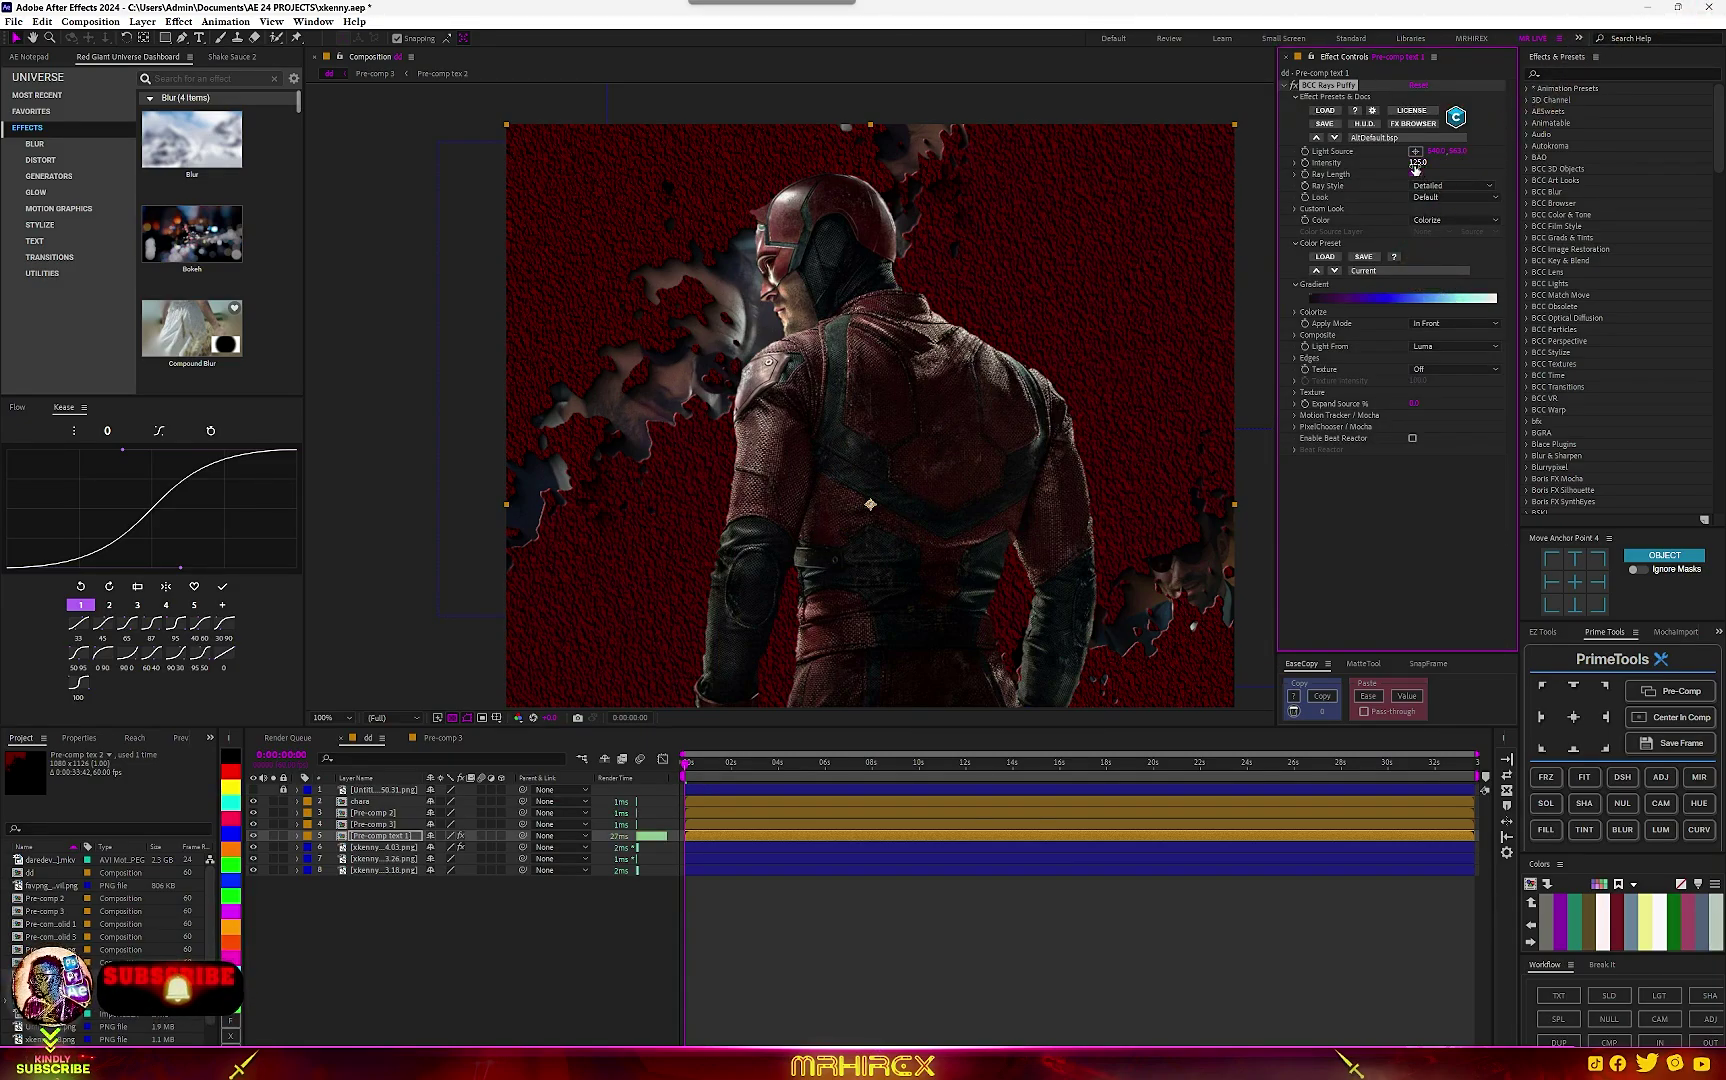
drag(1533, 146, 1554, 149)
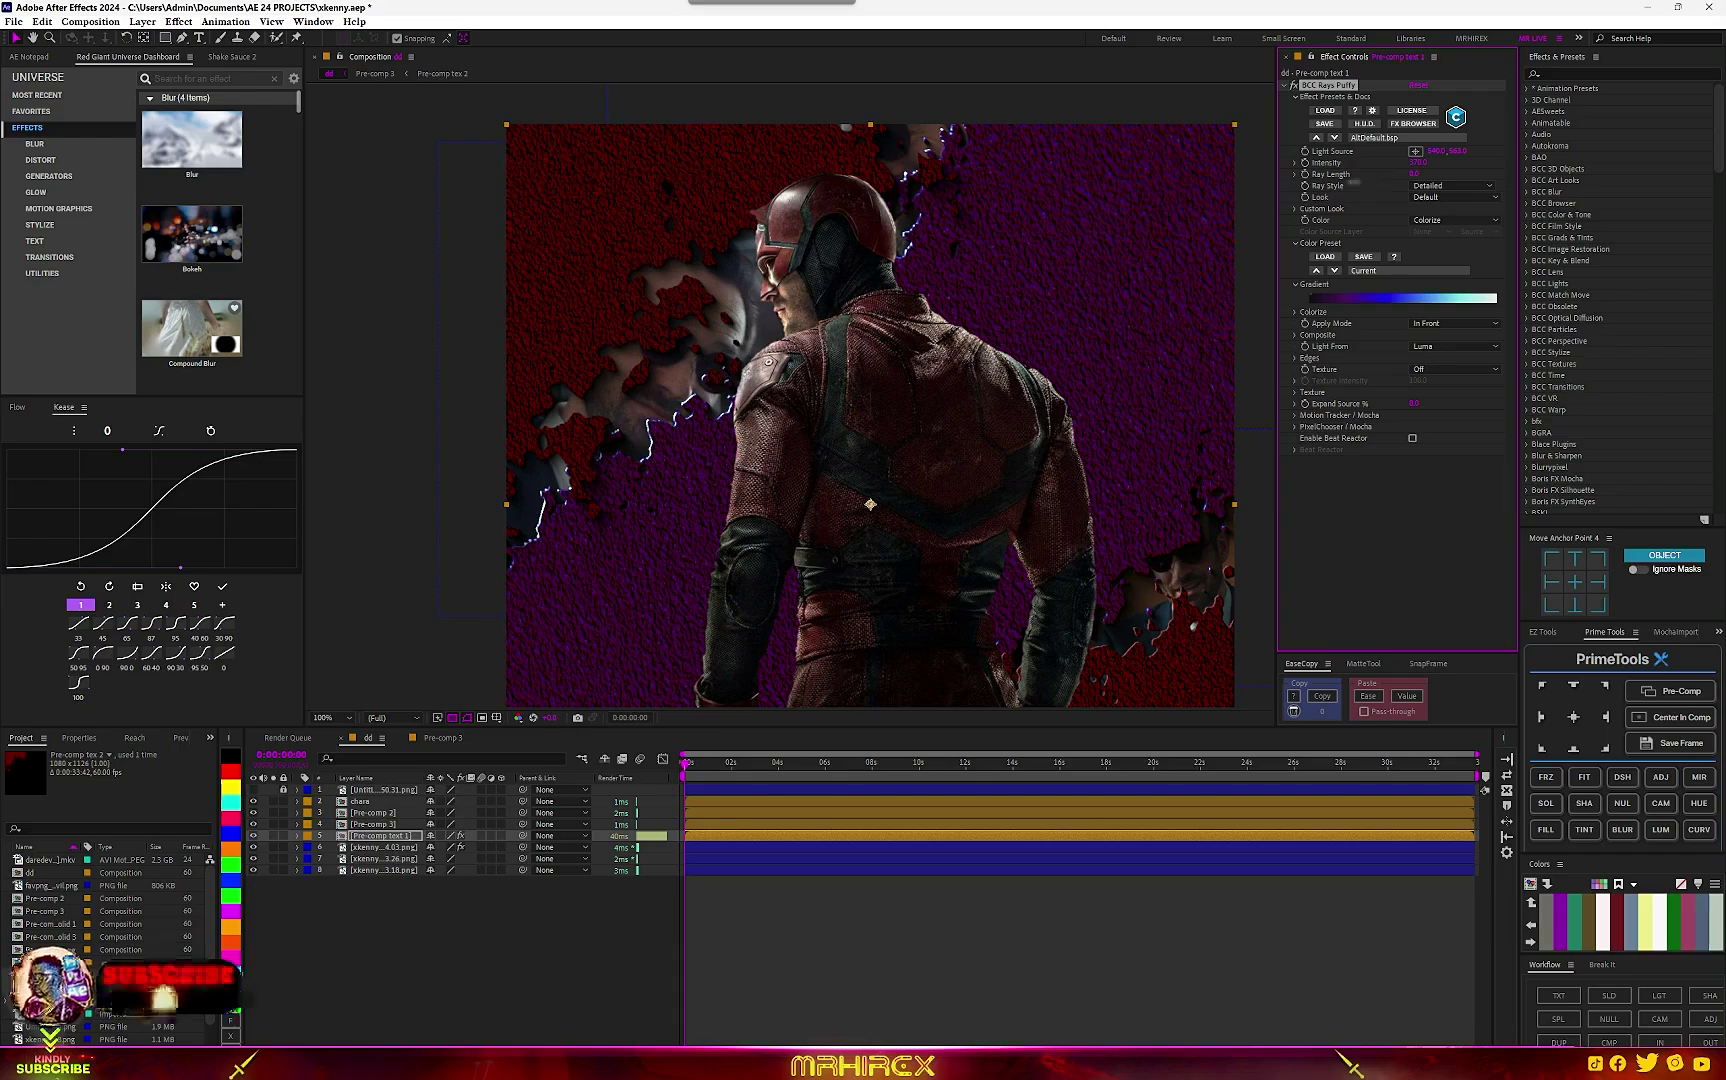
drag(1354, 182, 1508, 159)
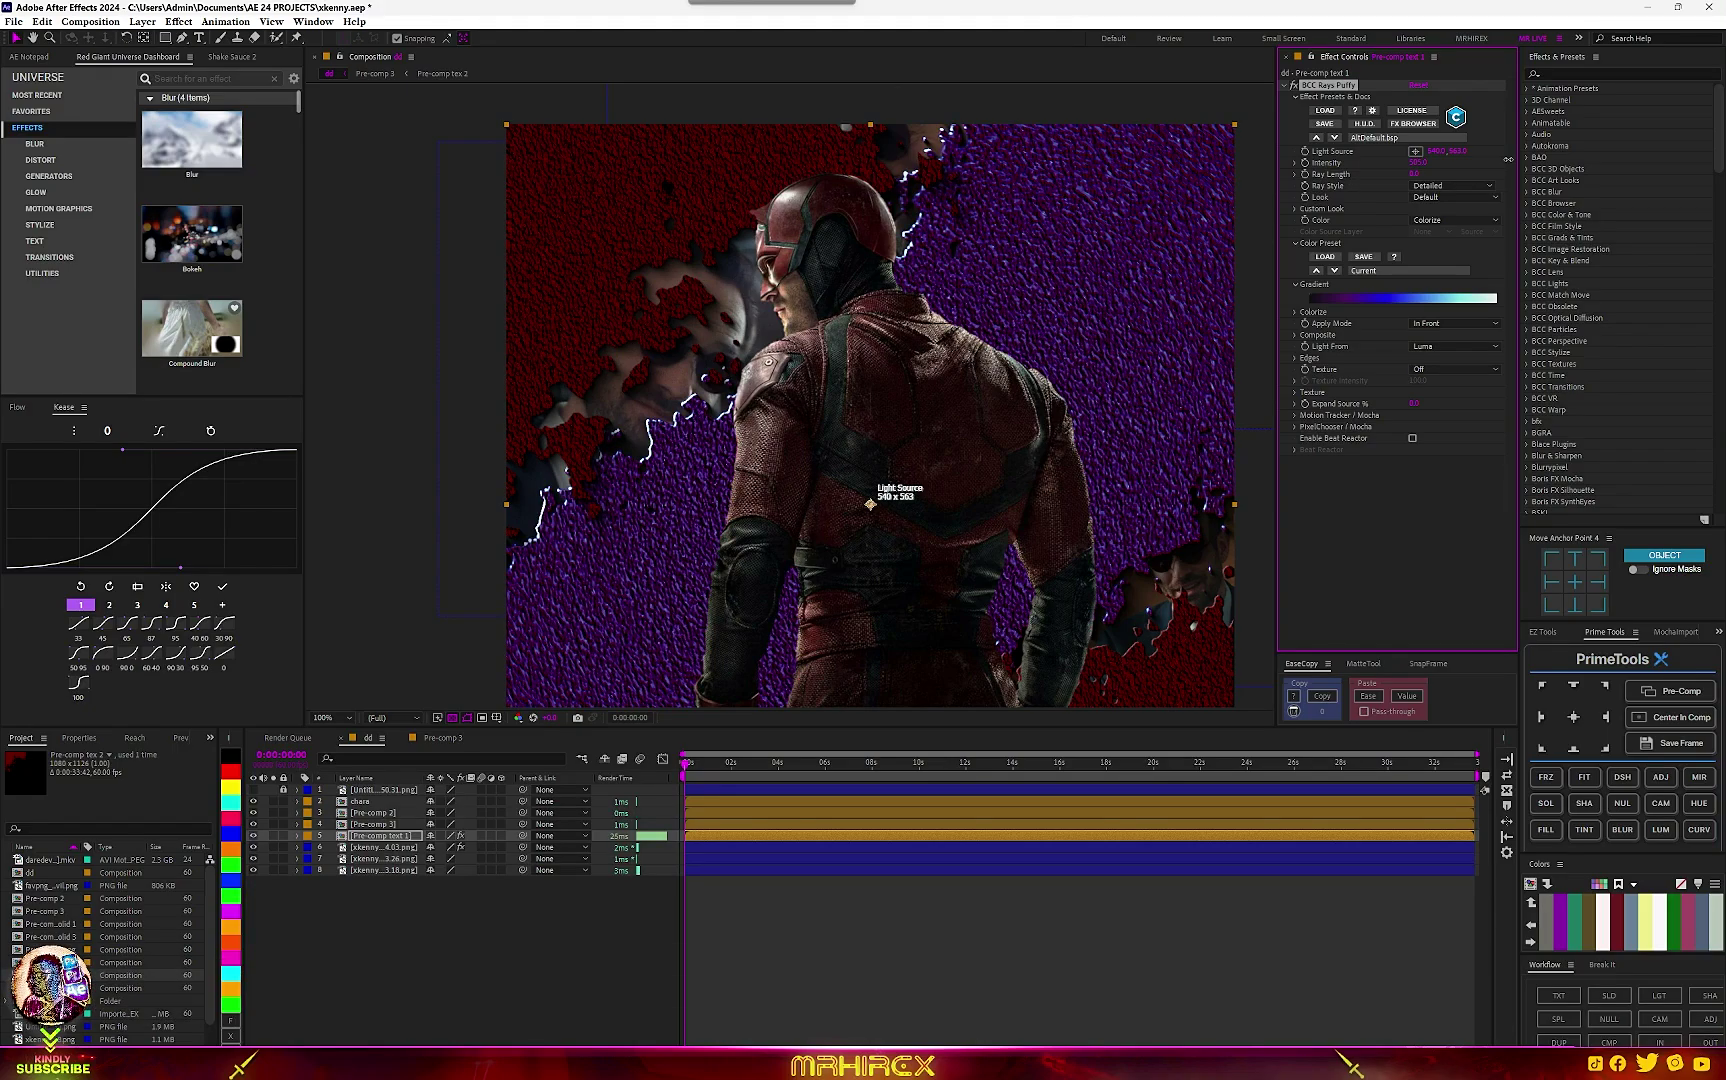
Change the color preset of the BCC Rays Puffy effect to reds.bcp.
click(1378, 272)
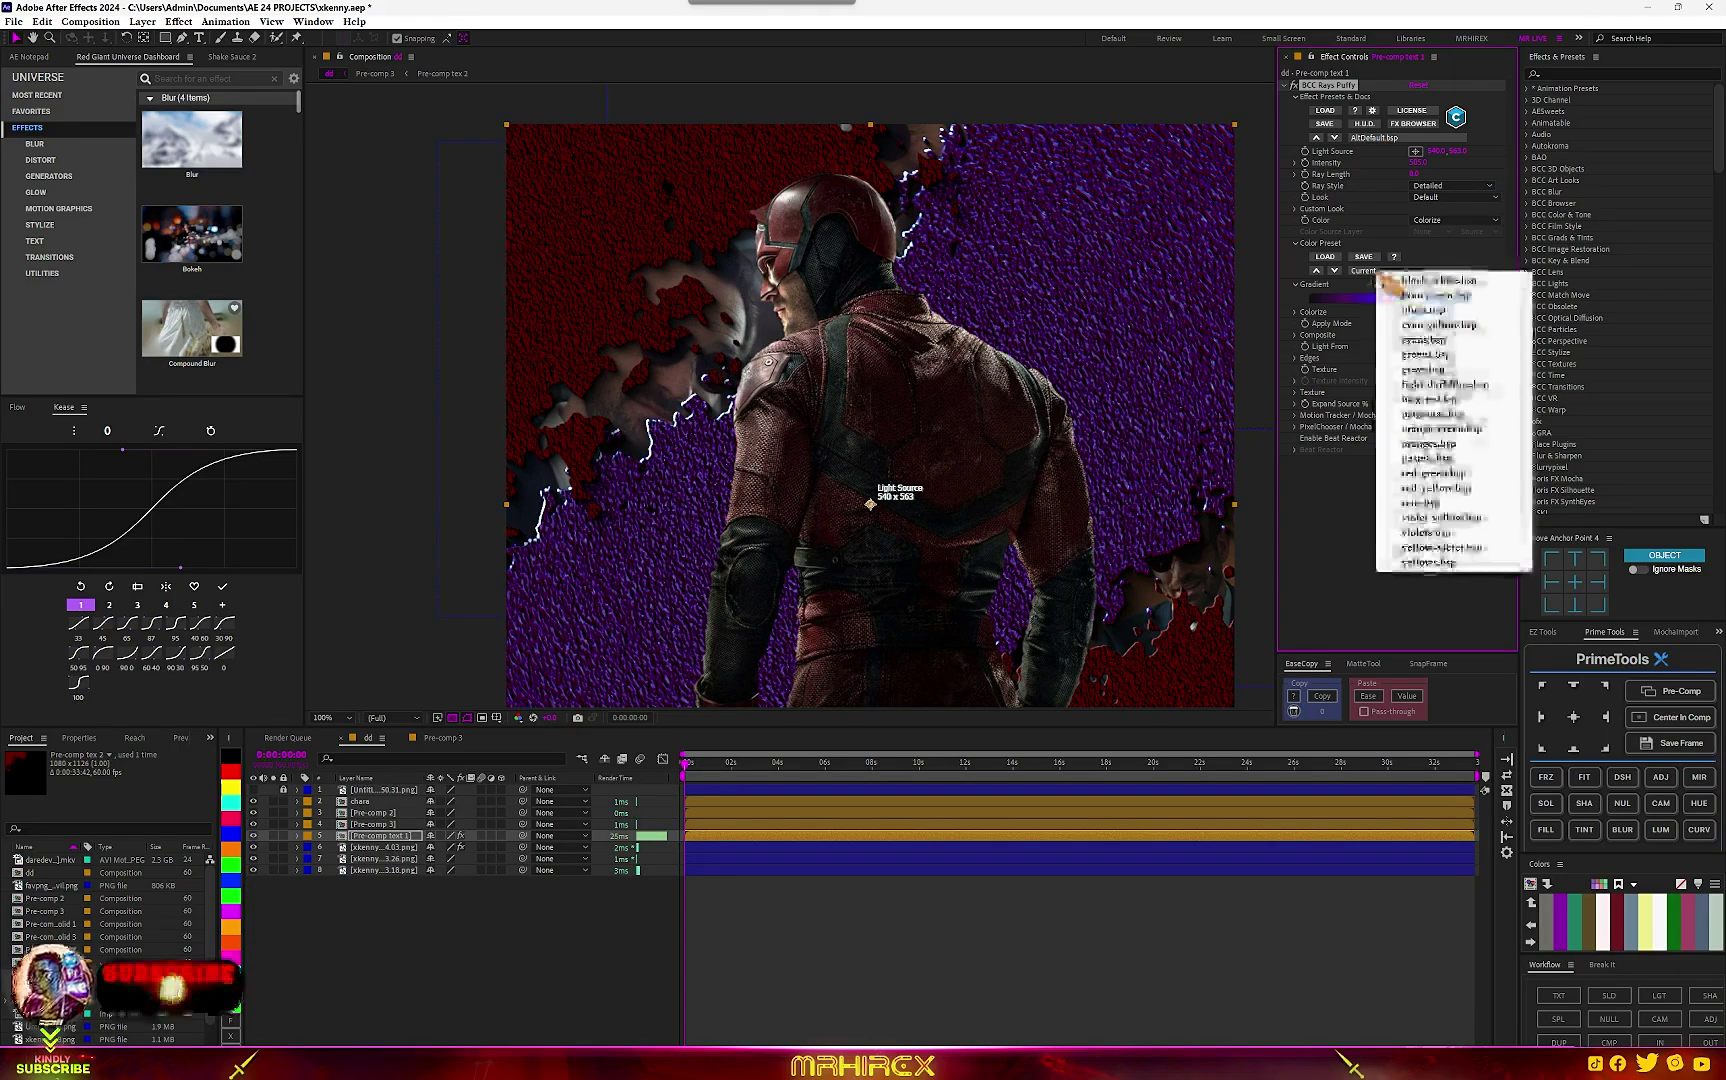
click(1434, 326)
click(1383, 271)
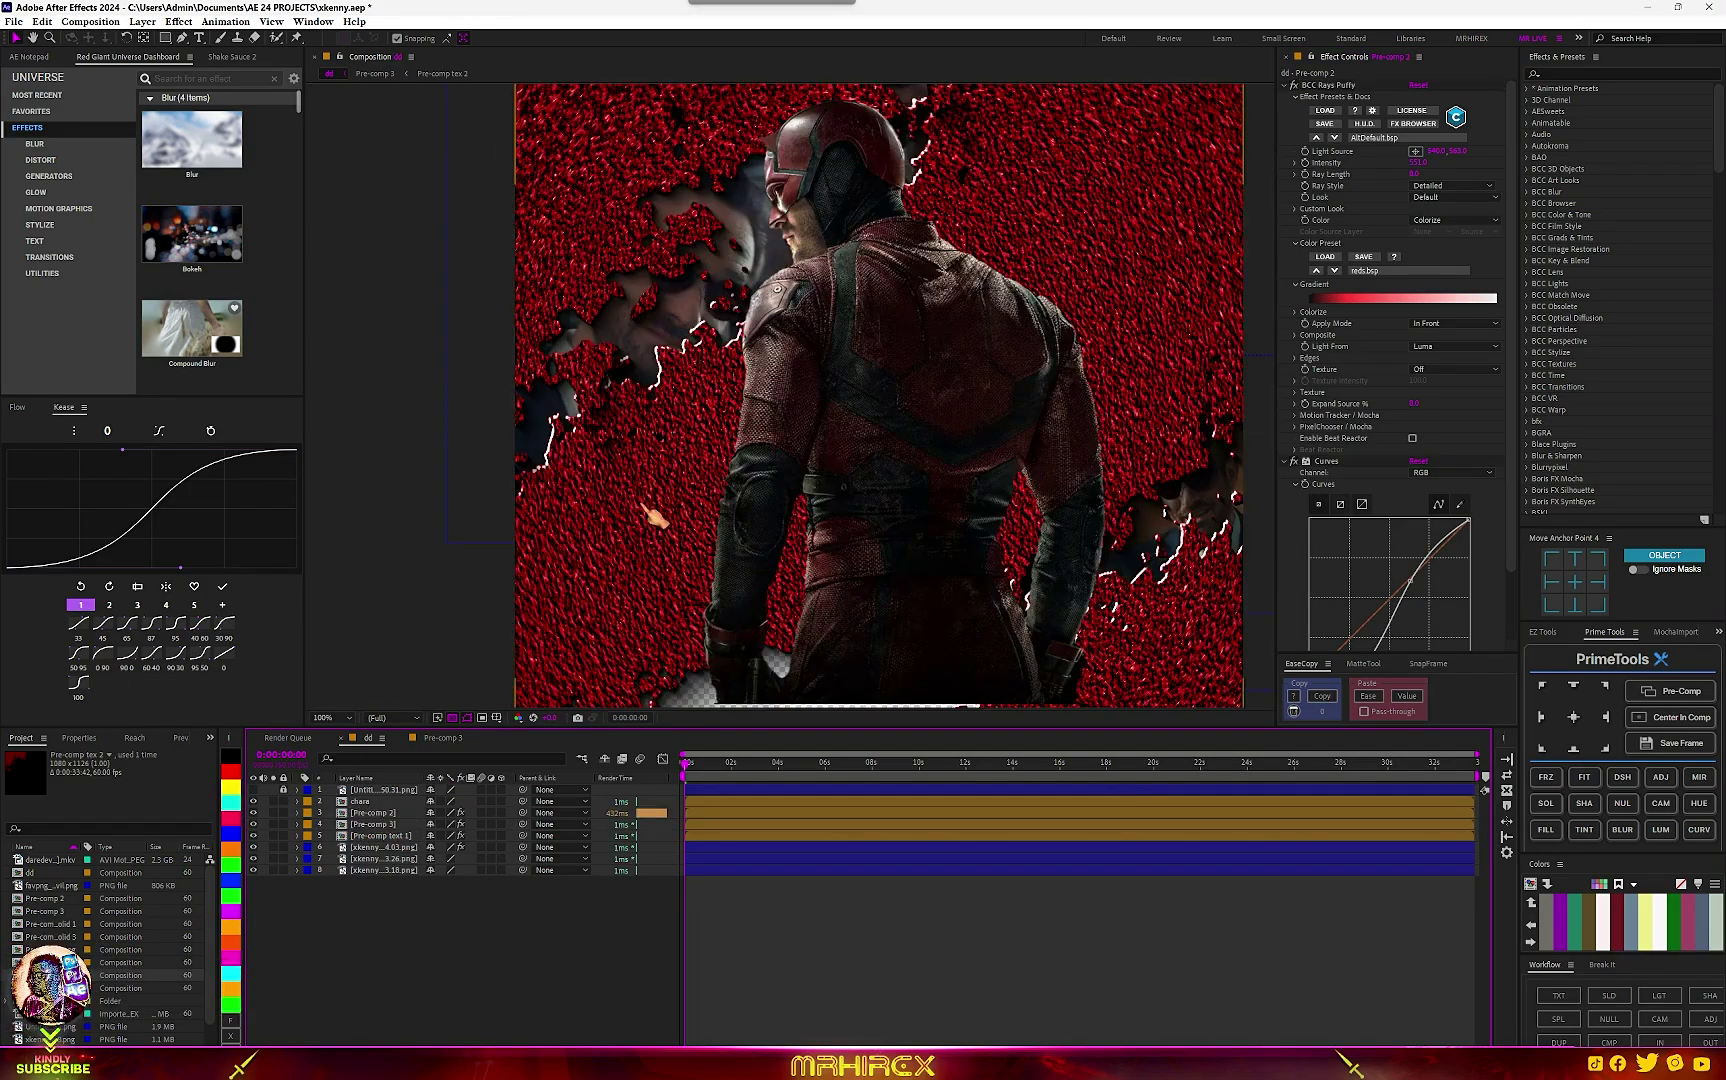
Create a black solid as the top layer and draw a wide elliptical mask across the composition's lower half.
right_click(404, 953)
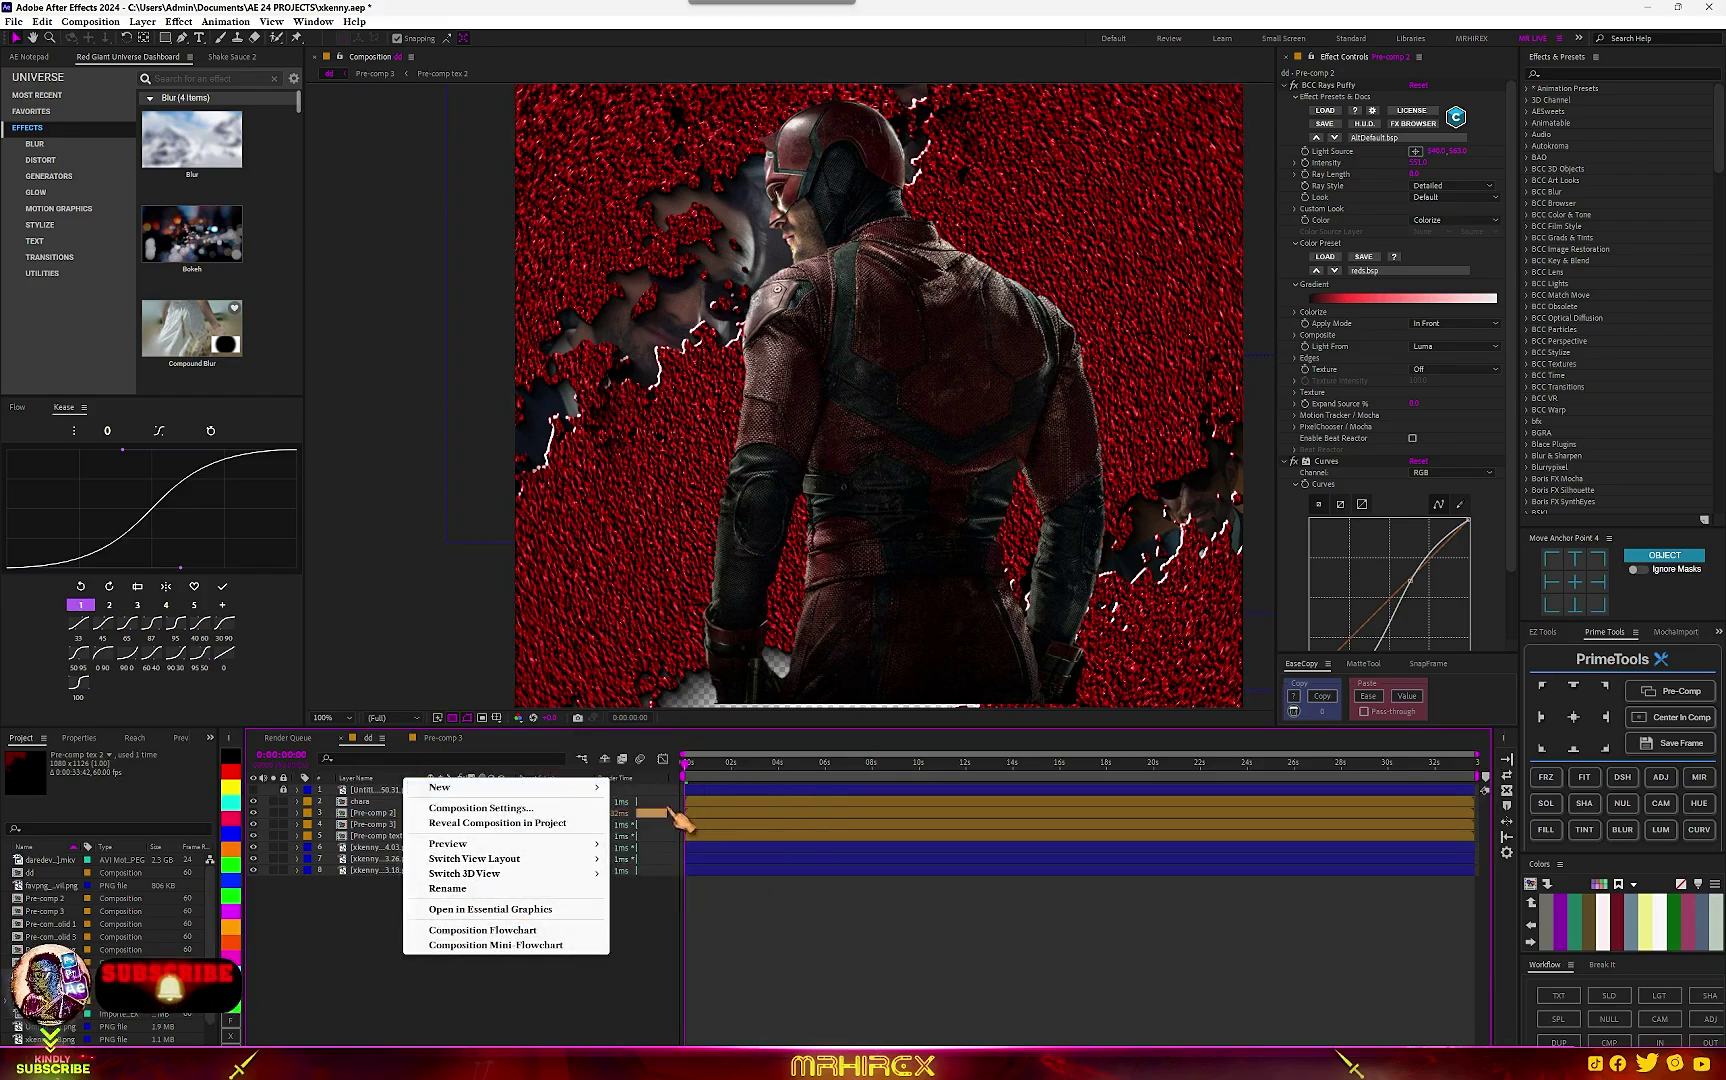
mouse_move(605, 787)
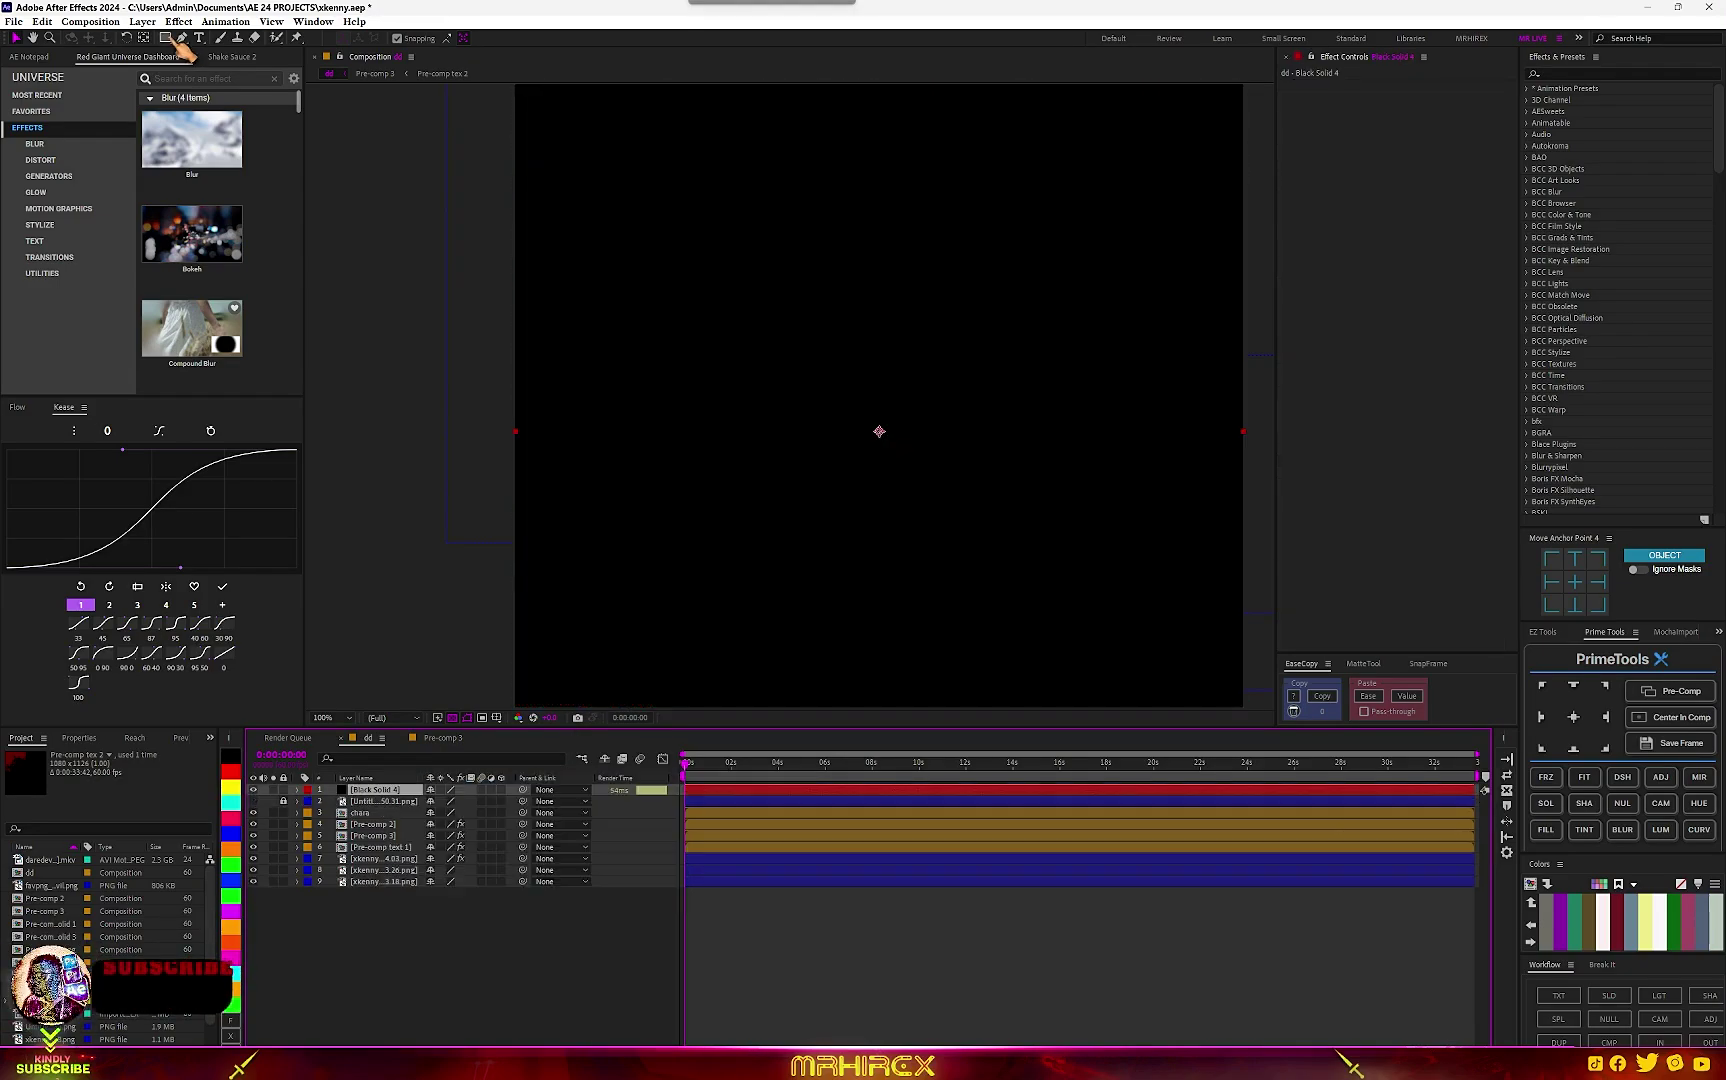
click(167, 38)
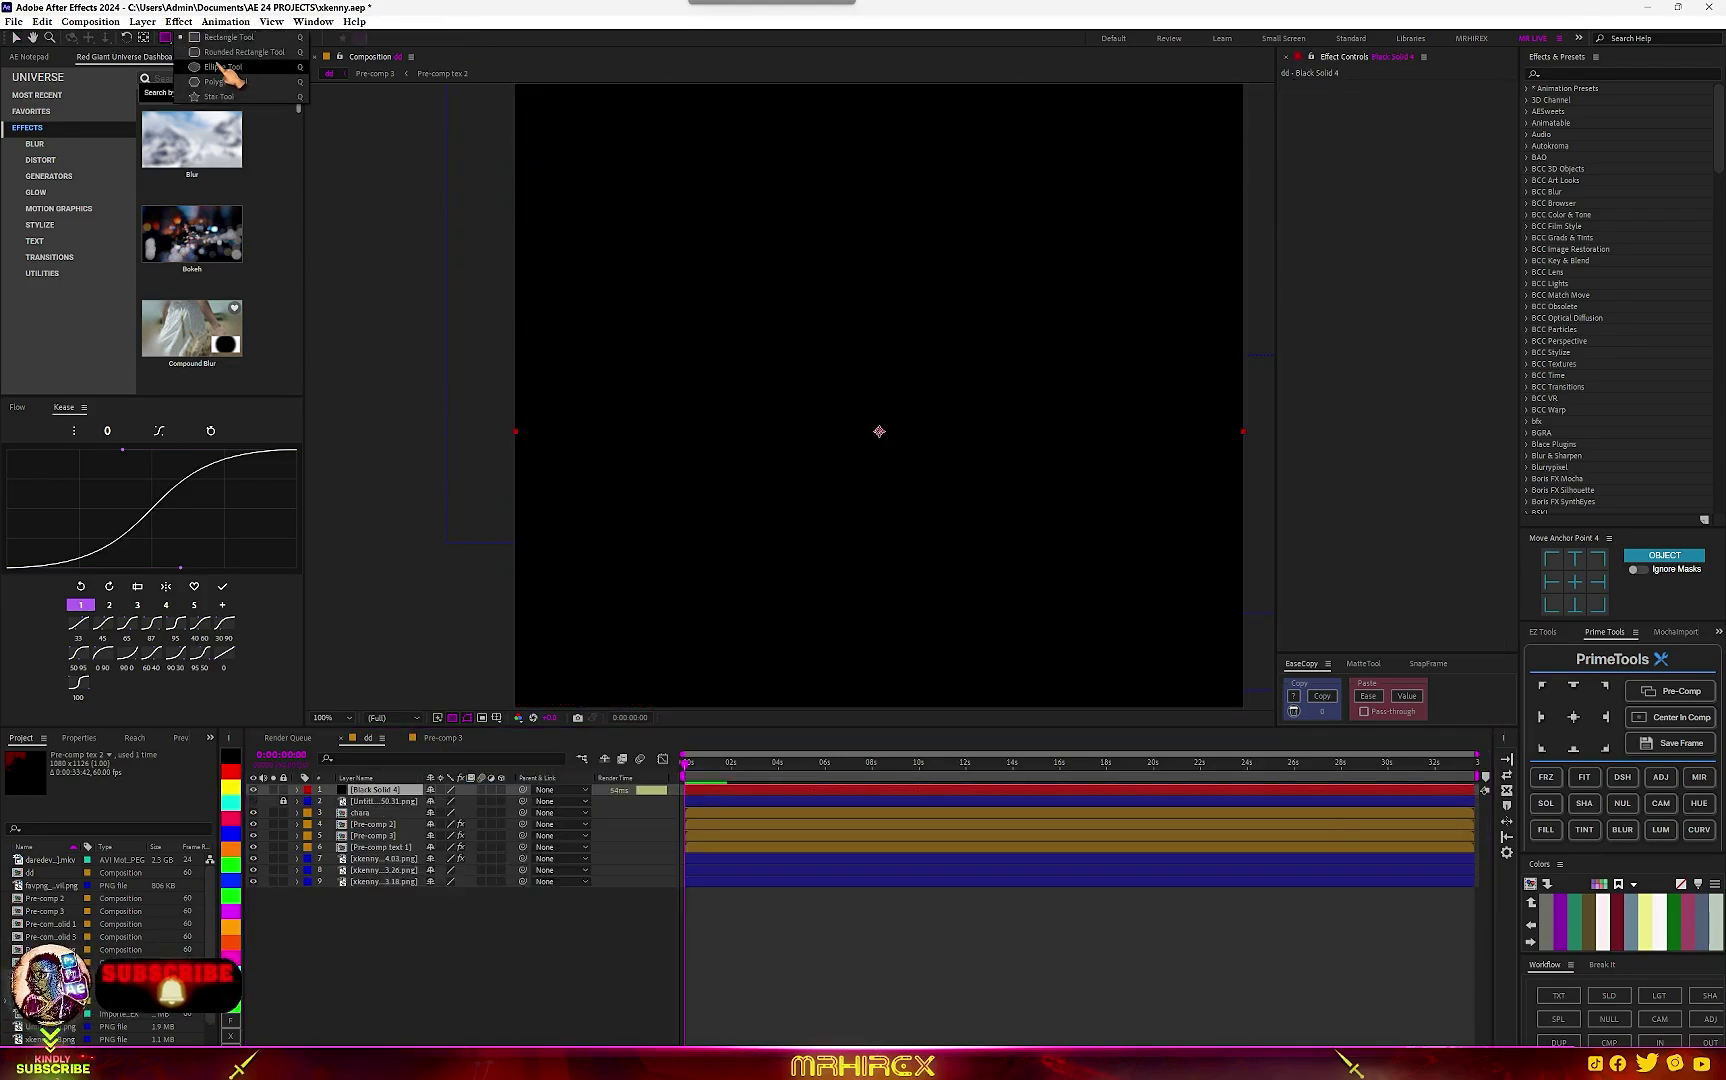
click(235, 70)
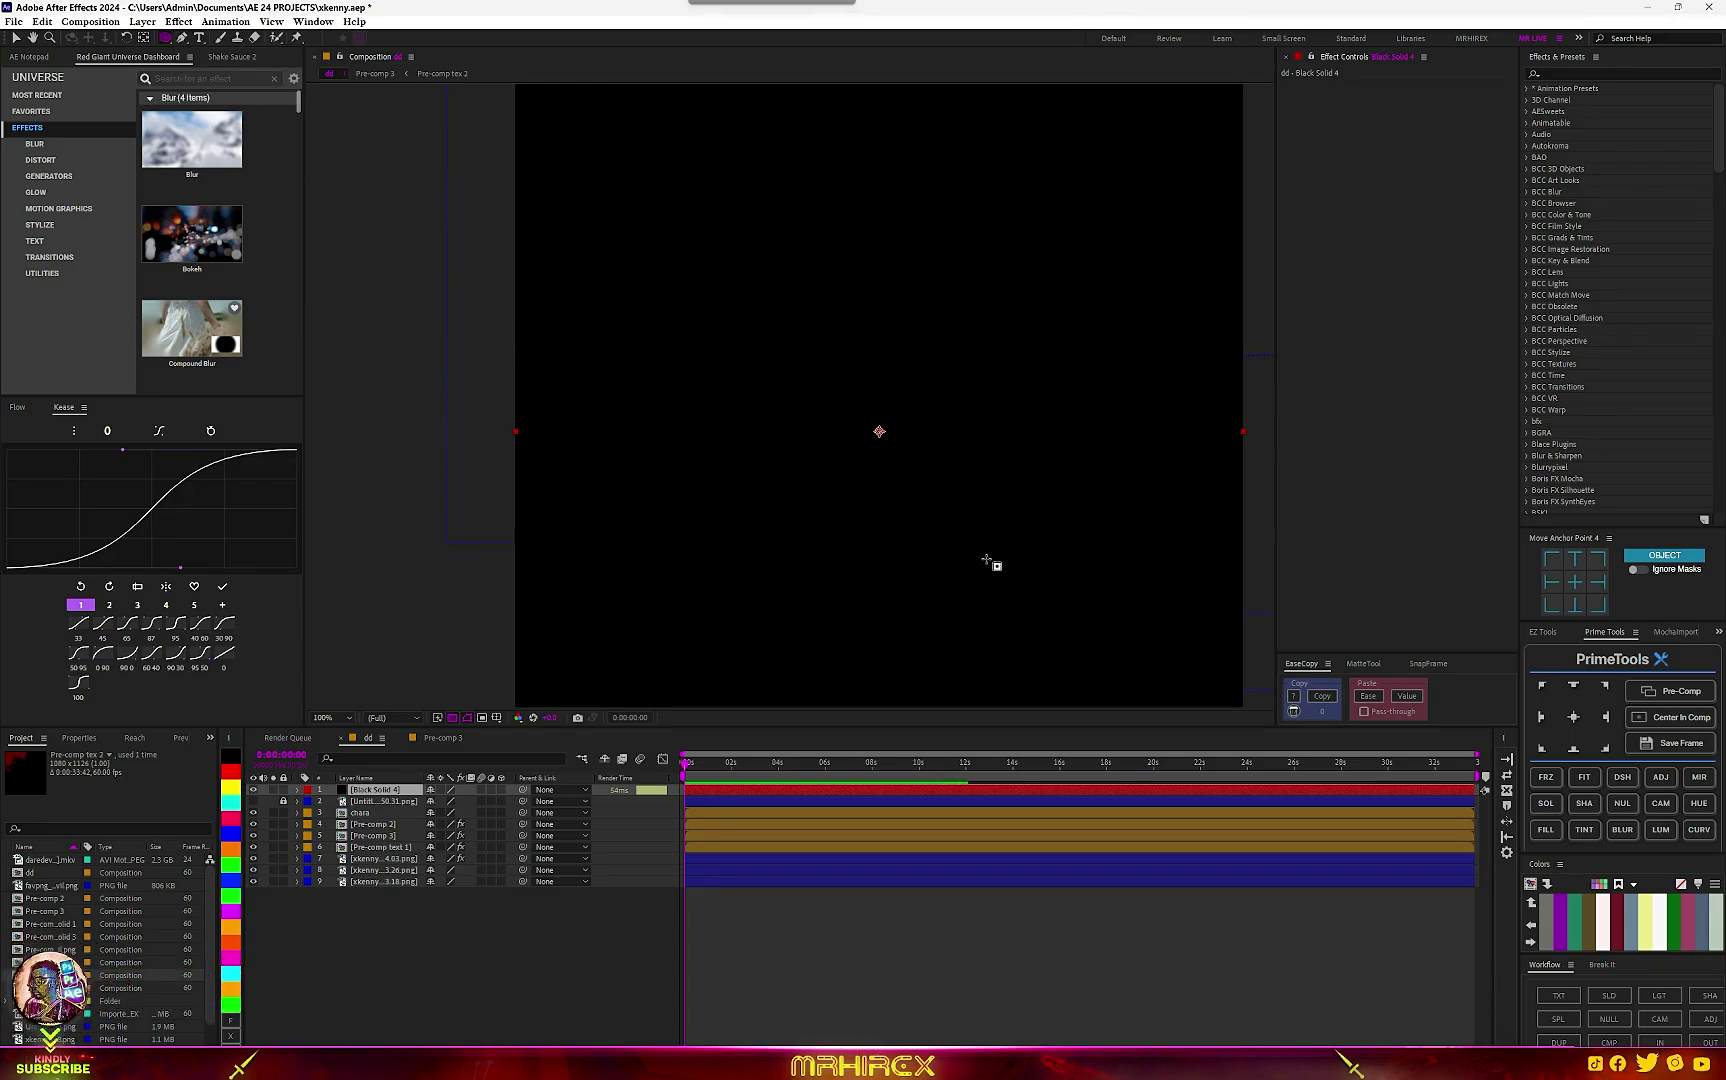
drag(495, 334, 1240, 700)
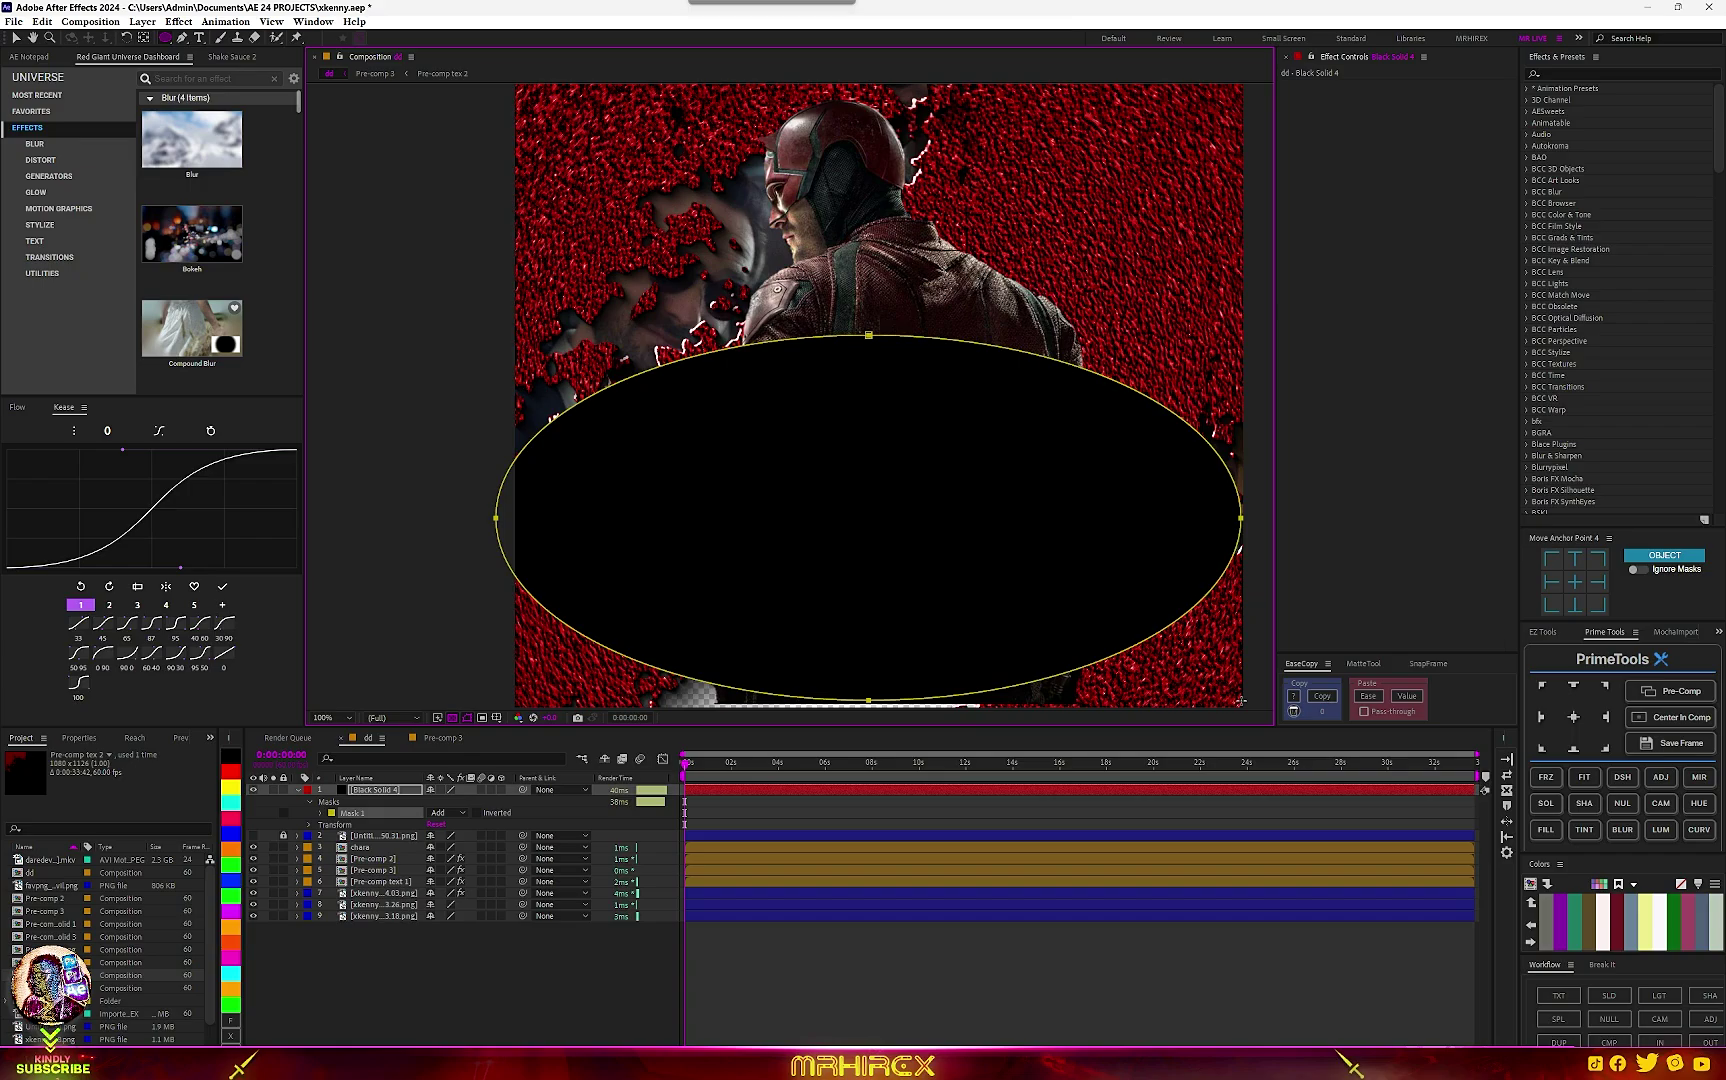
Free-transform the elliptical mask on the black solid and reposition it over the figure's lower body.
click(16, 37)
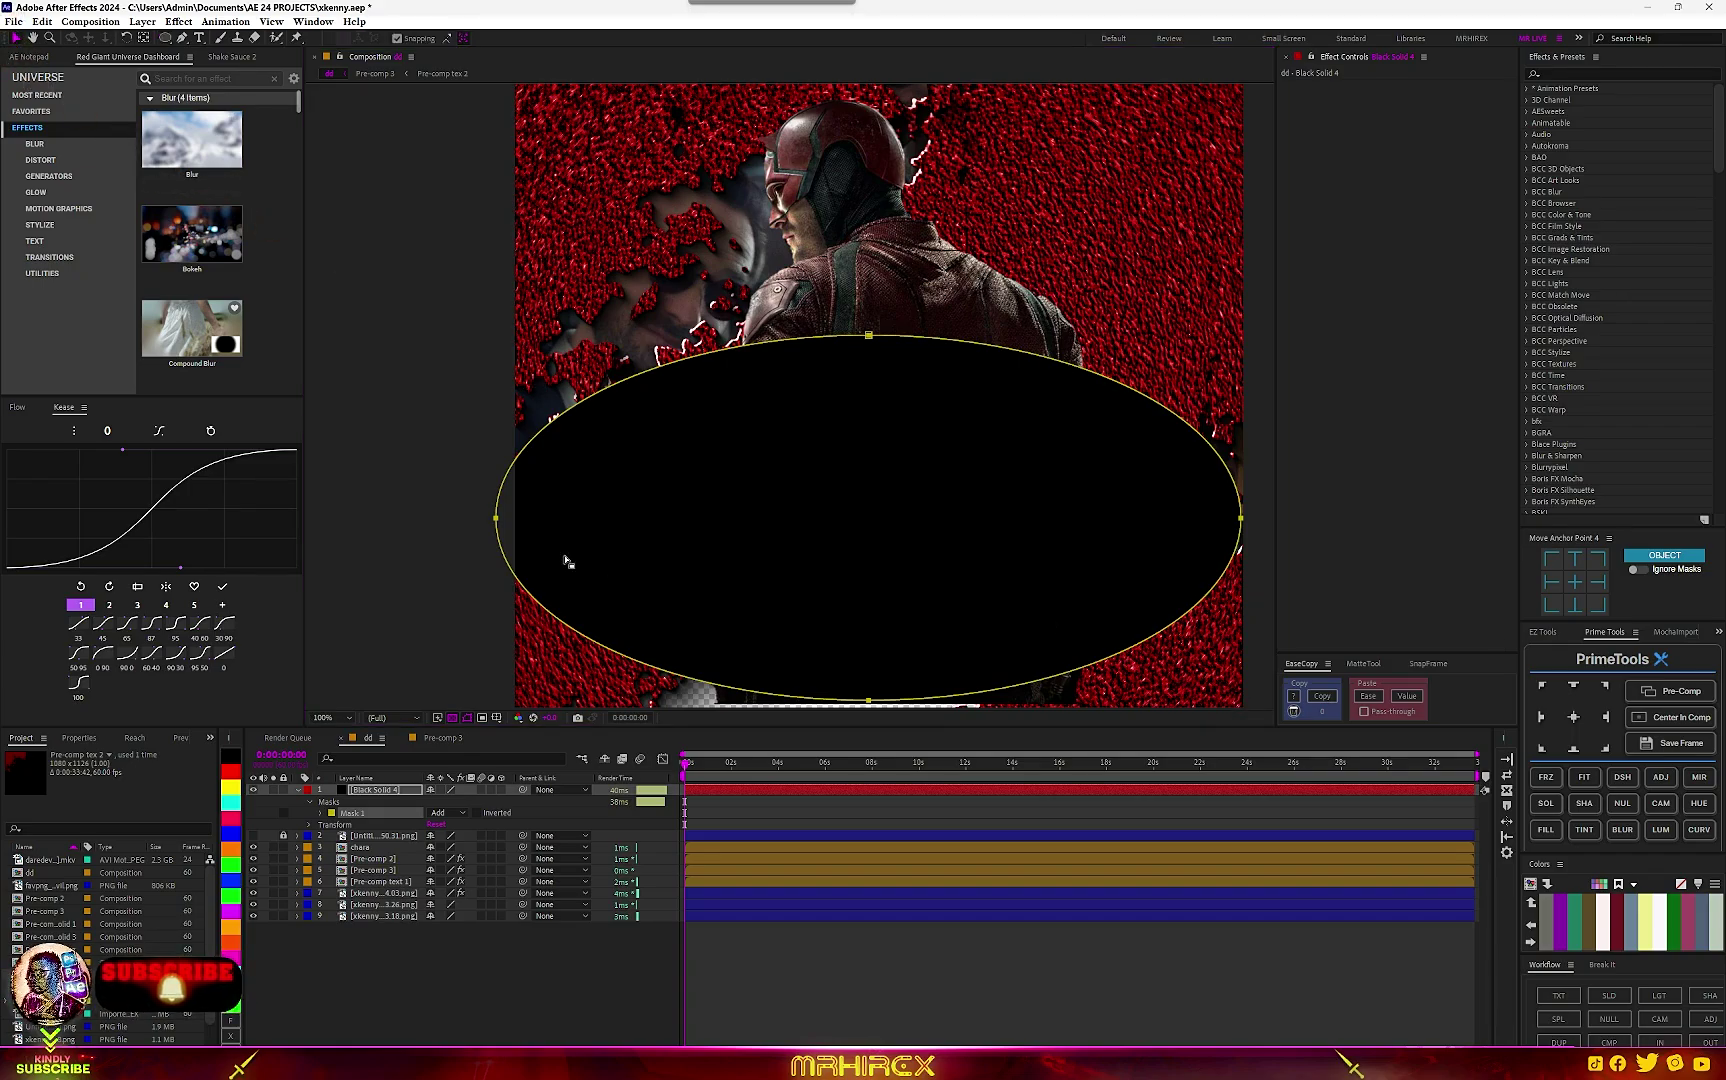
double_click(874, 338)
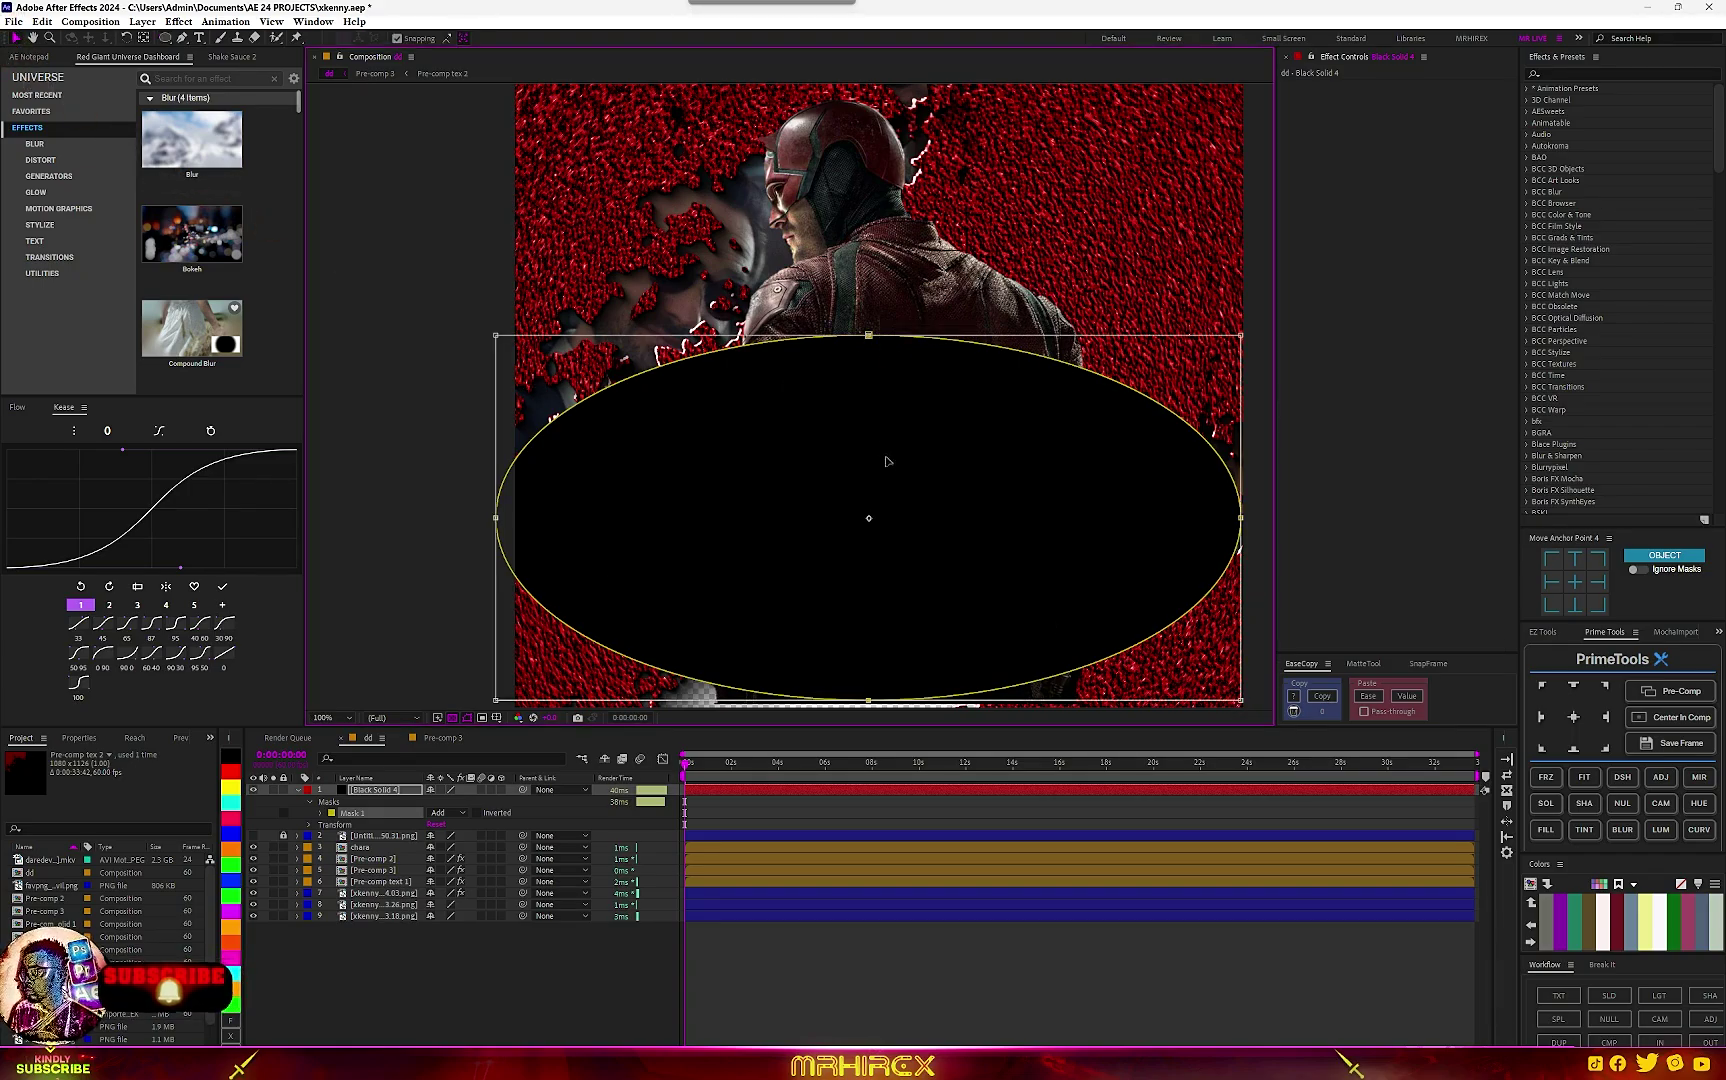
mouse_move(886, 461)
mouse_down()
mouse_move(886, 624)
mouse_move(879, 394)
mouse_move(879, 451)
mouse_up()
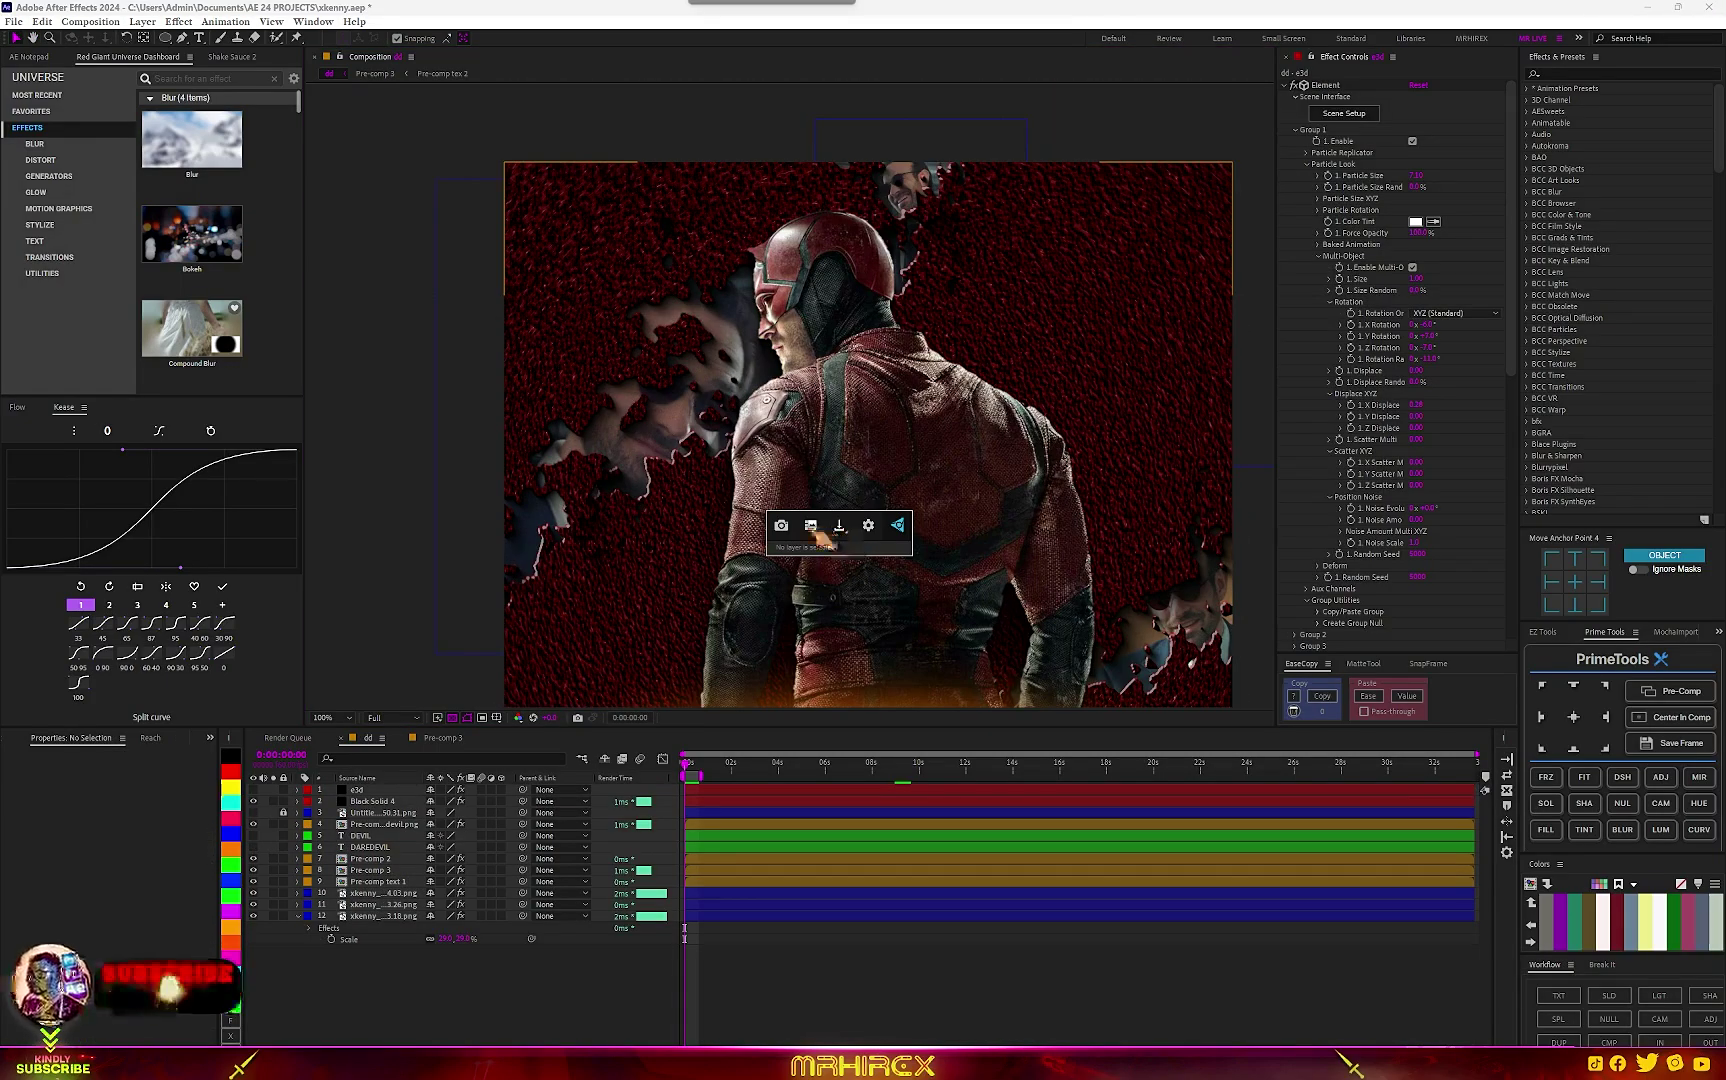
Place the red 3D letter D snapshot from the snapshot gallery in the upper-left of the poster and continue with the next letter.
click(811, 527)
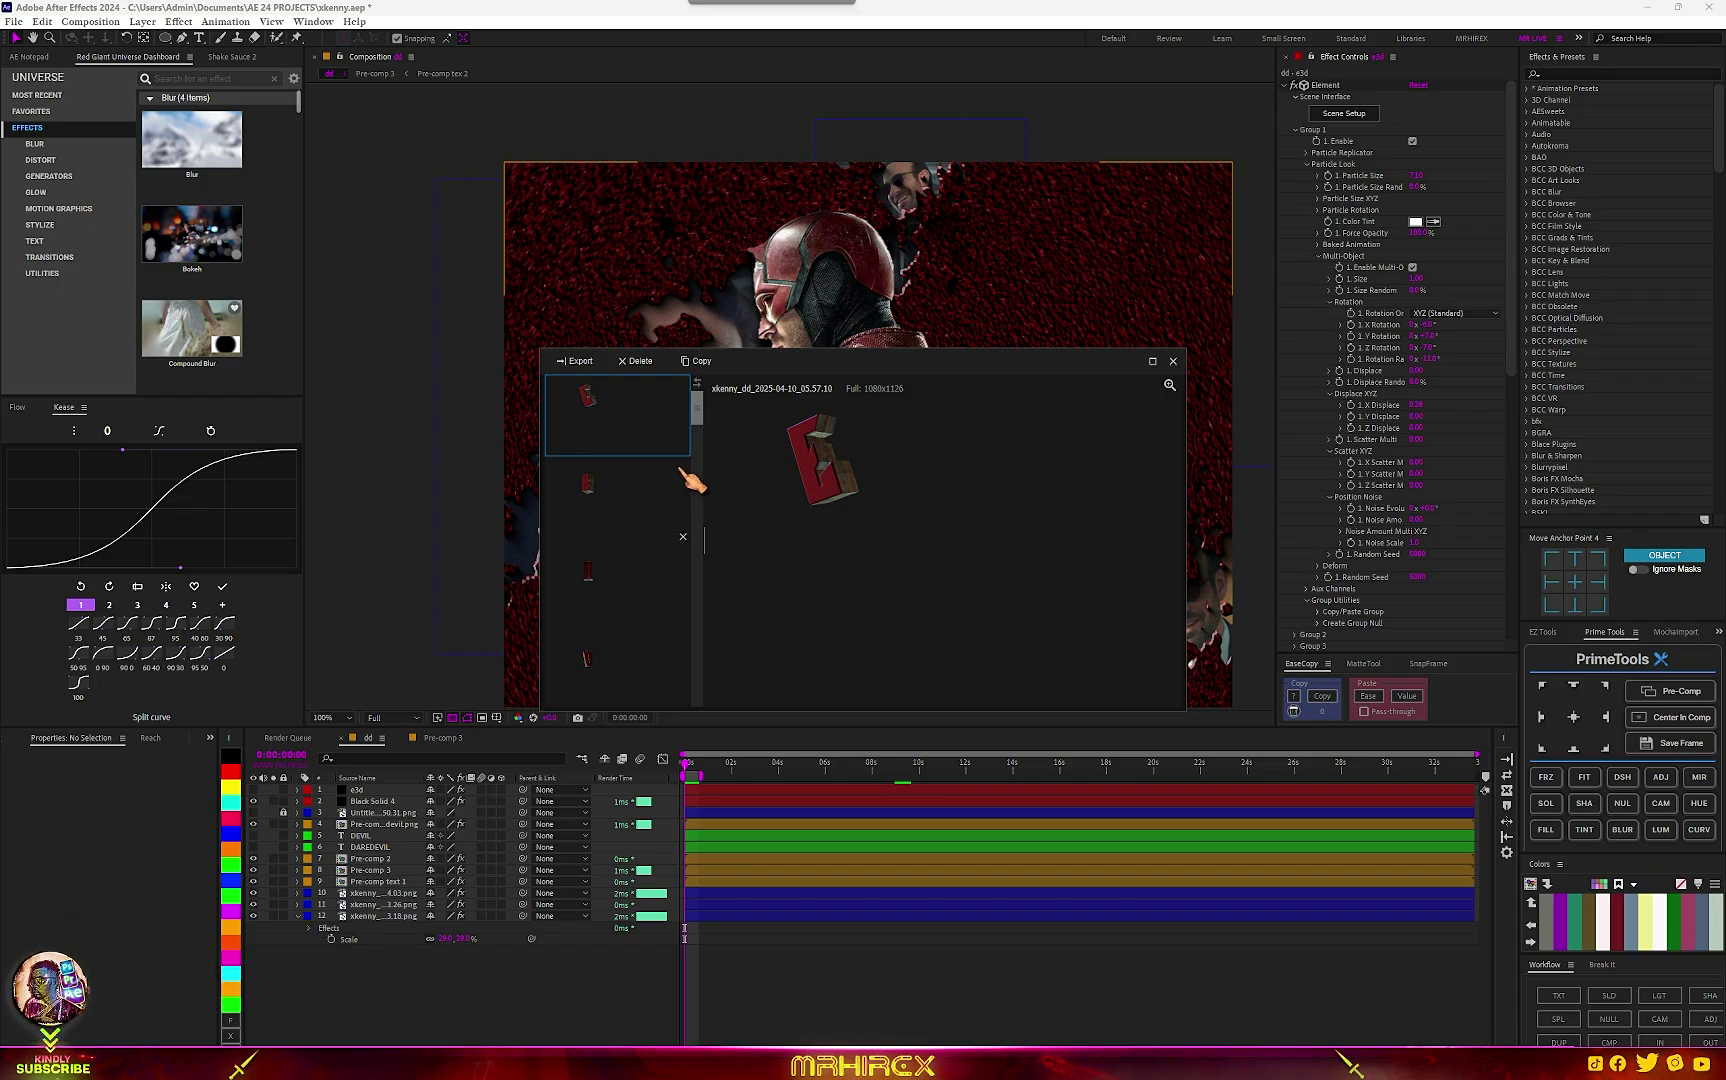
scroll(680, 470, down, 3)
drag(617, 507, 578, 272)
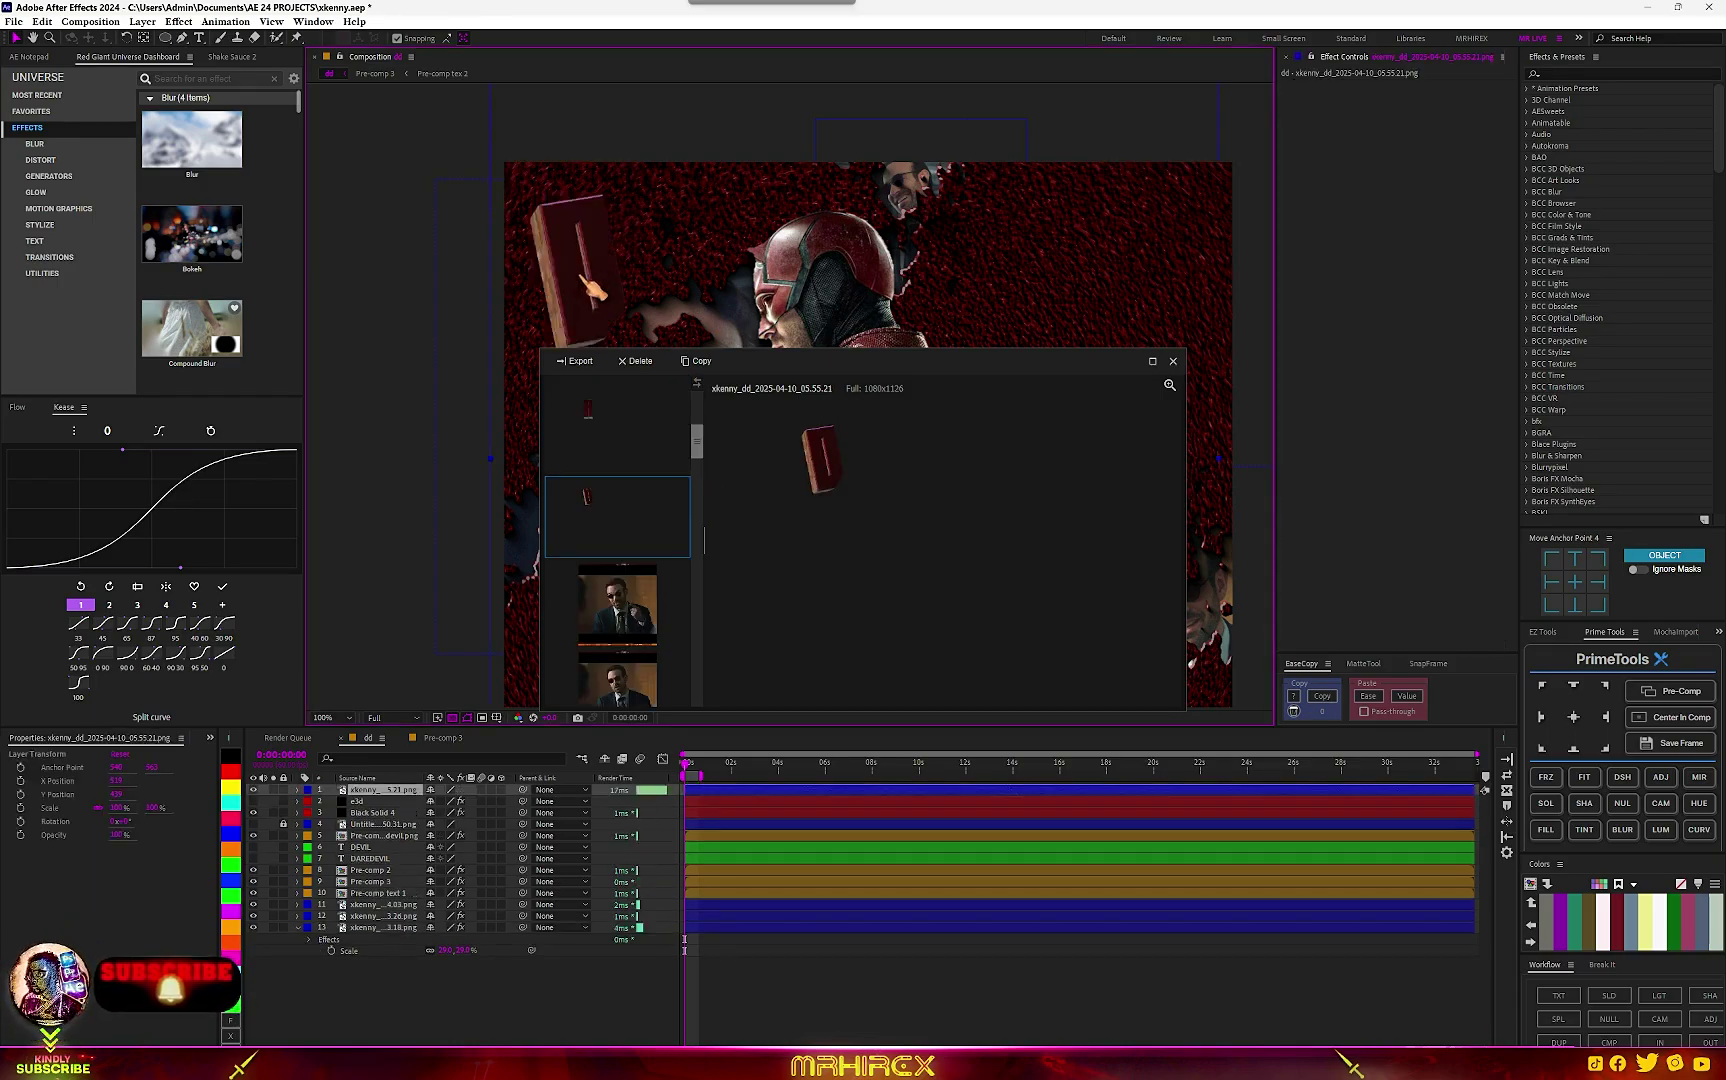
double_click(632, 452)
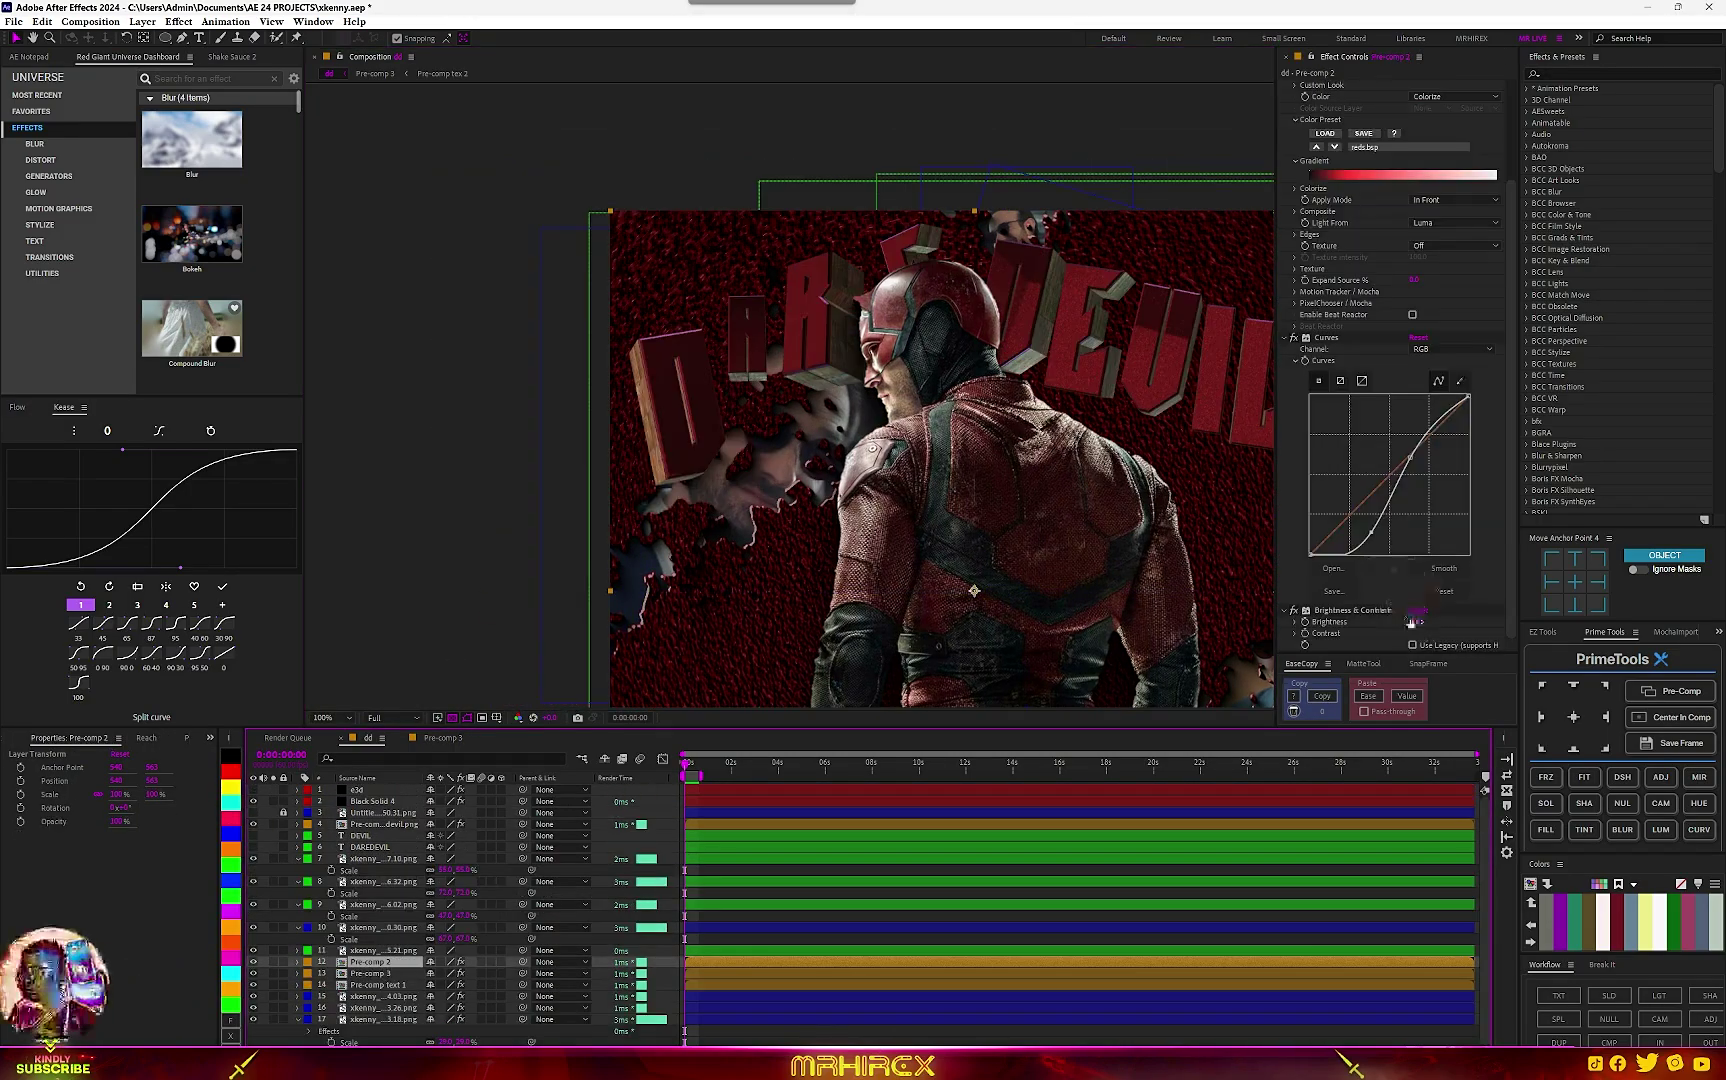
Lower the brightness of Pre-comp 2 with its Brightness & Contrast effect.
drag(1410, 622, 1371, 620)
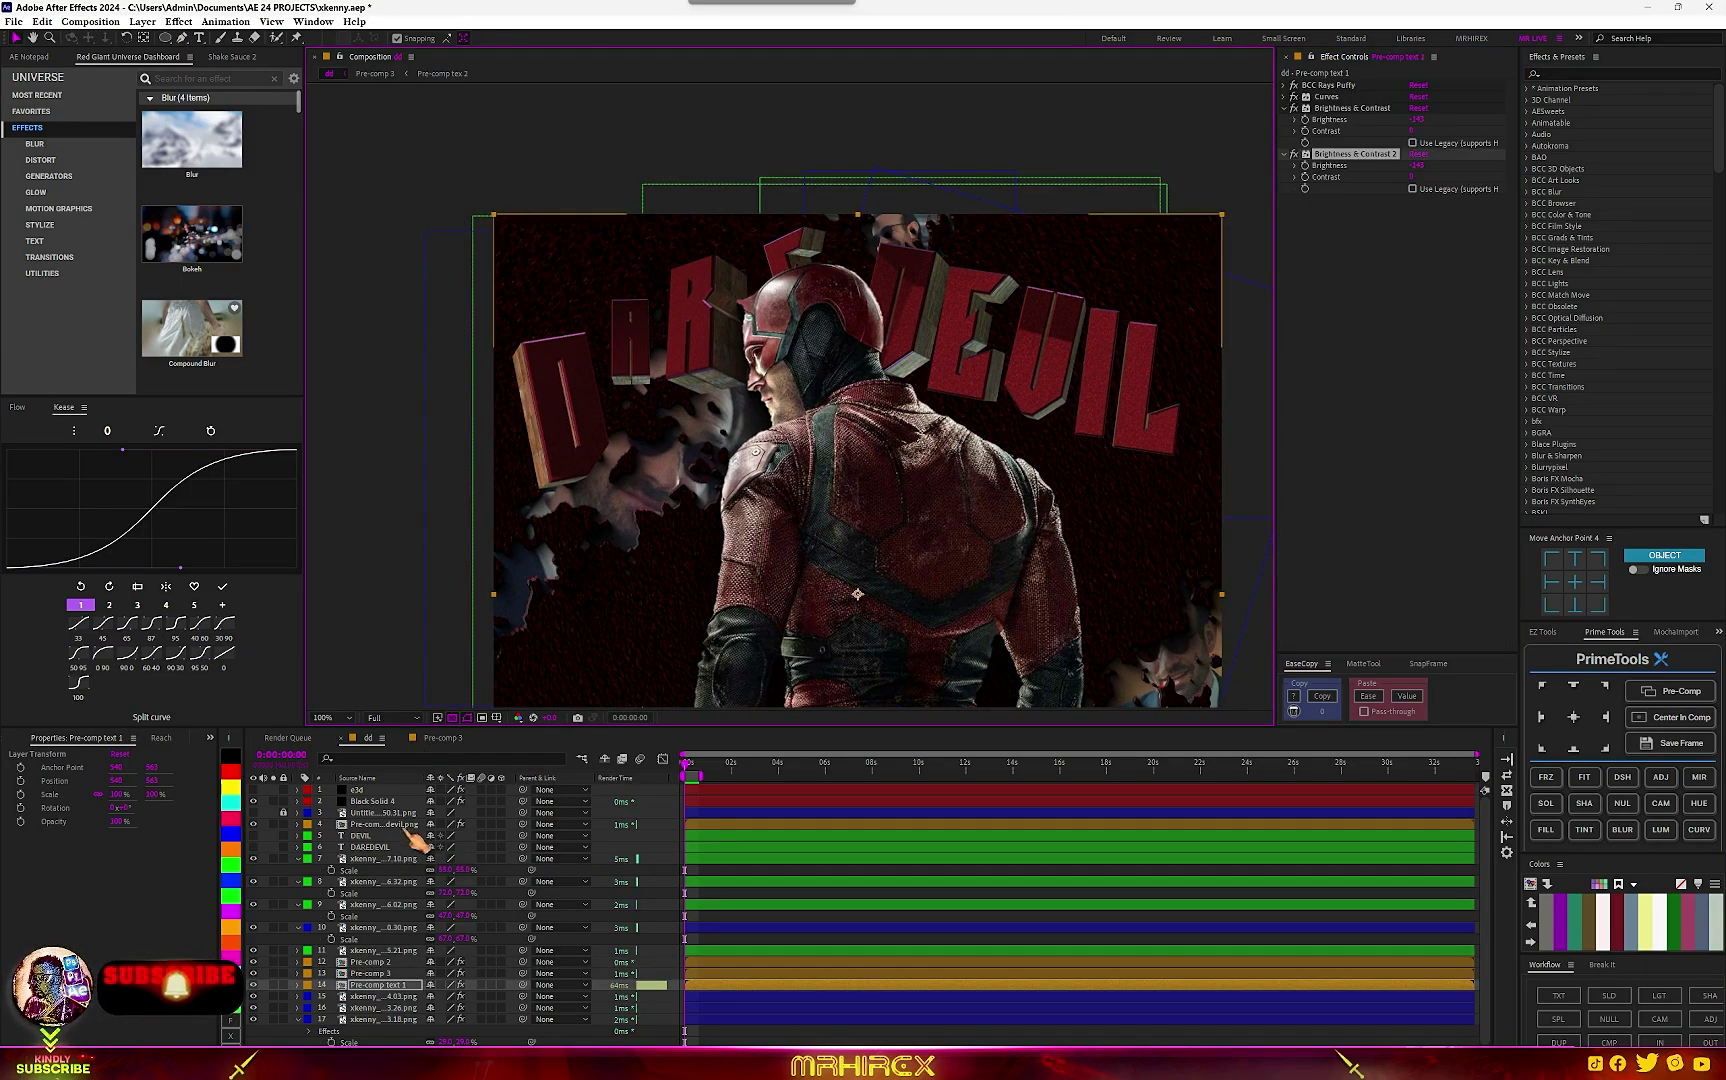
Pre-compose the 3D DAREDEVIL letter layers and shift the lettering slightly to the right.
click(378, 951)
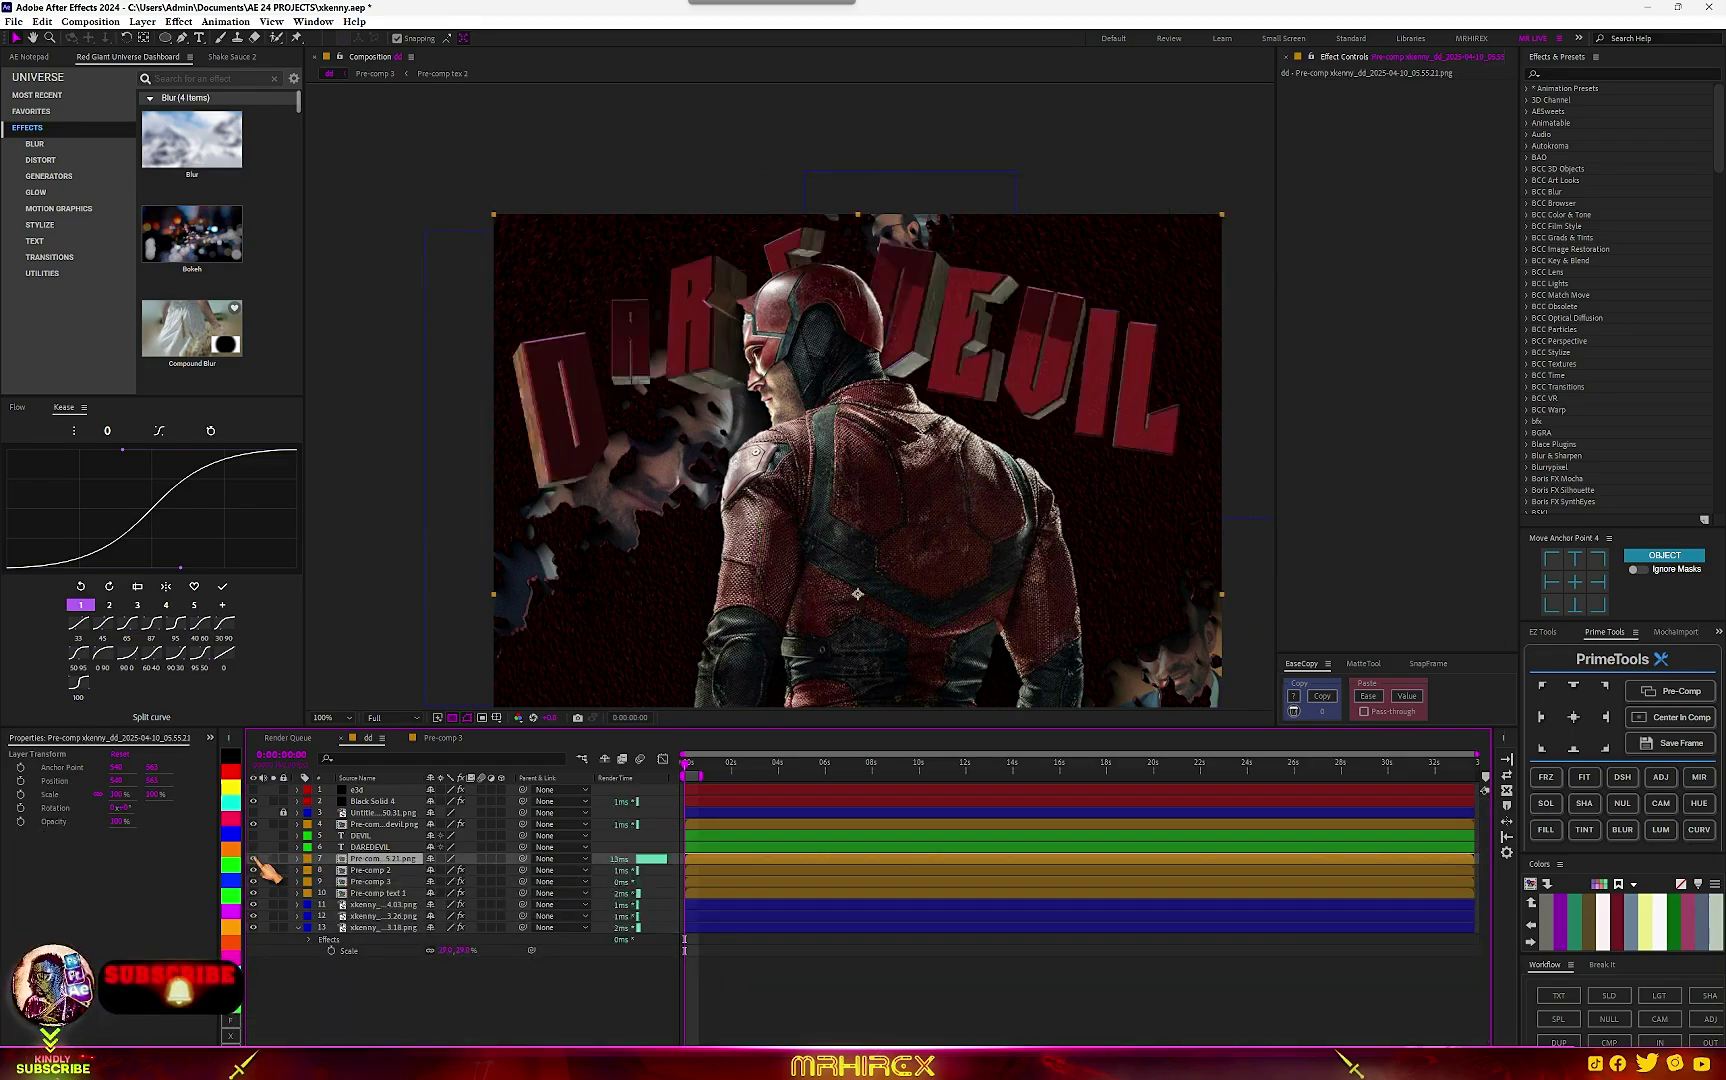
drag(919, 416, 941, 433)
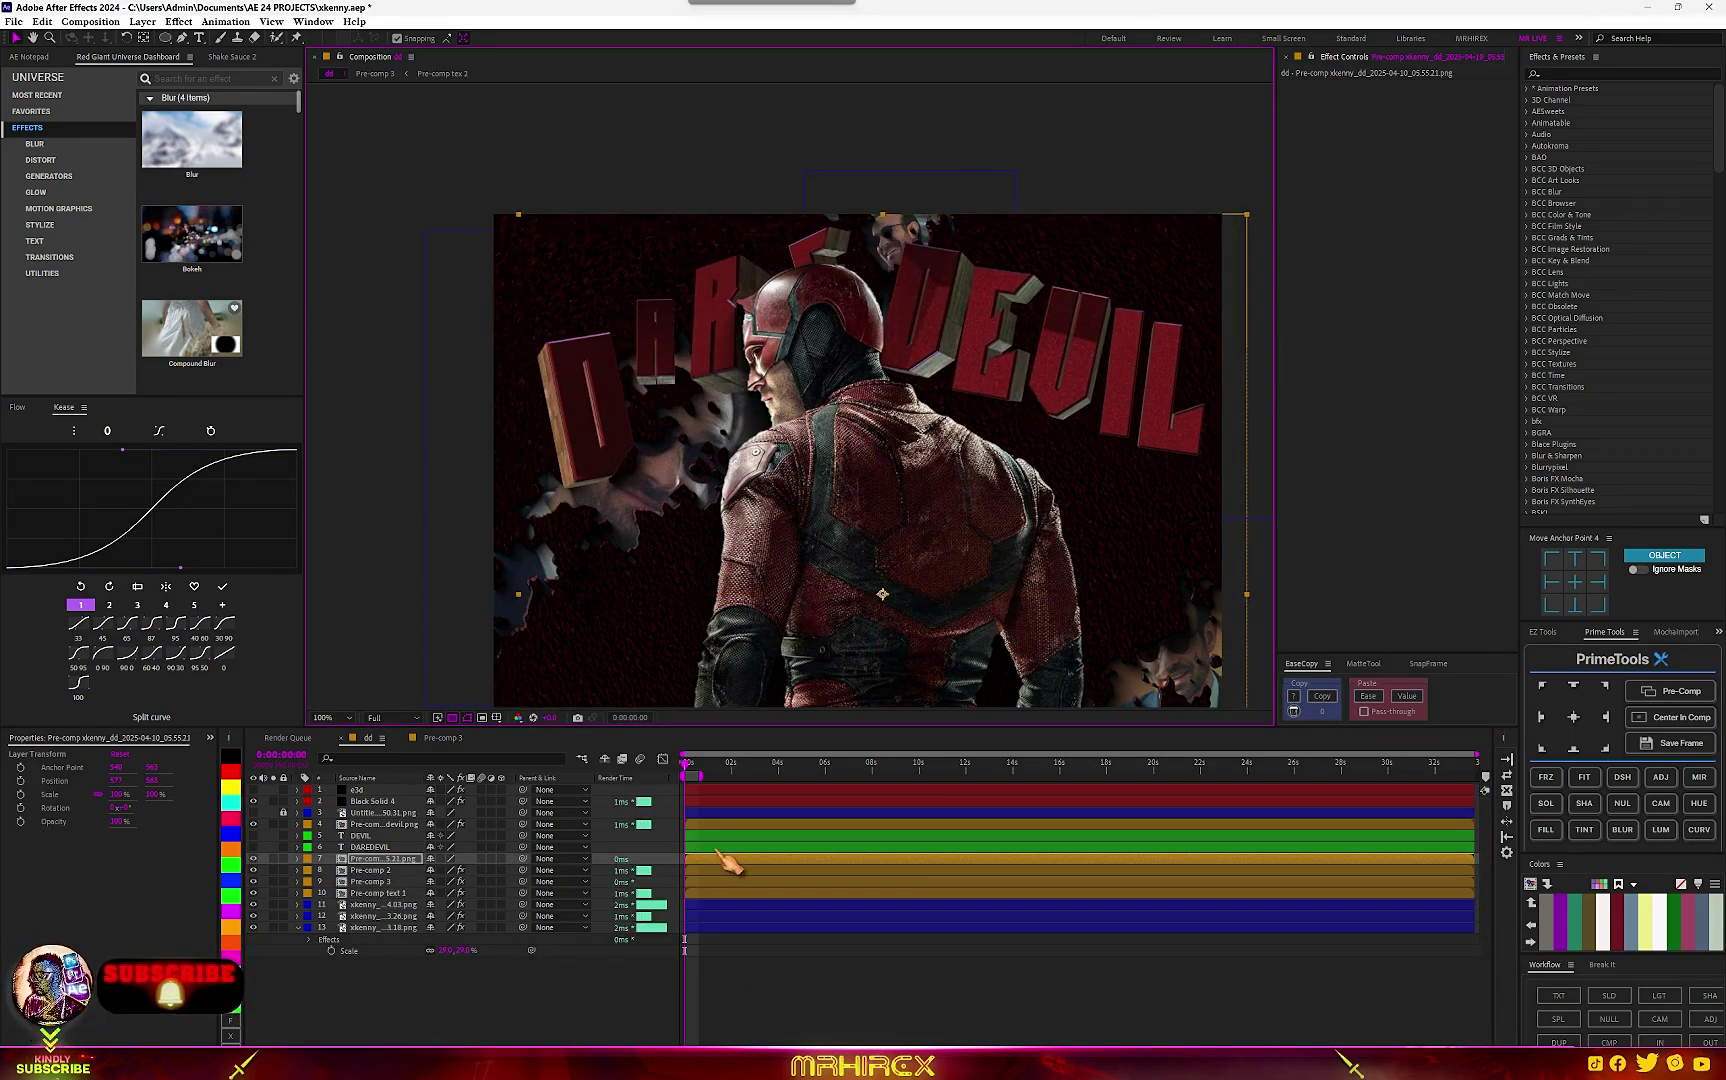
Apply Scan Lines to the lettering pre-comp, slanting the line angle, adjusting the sharpness and raising the brightness.
key(ctrl+space)
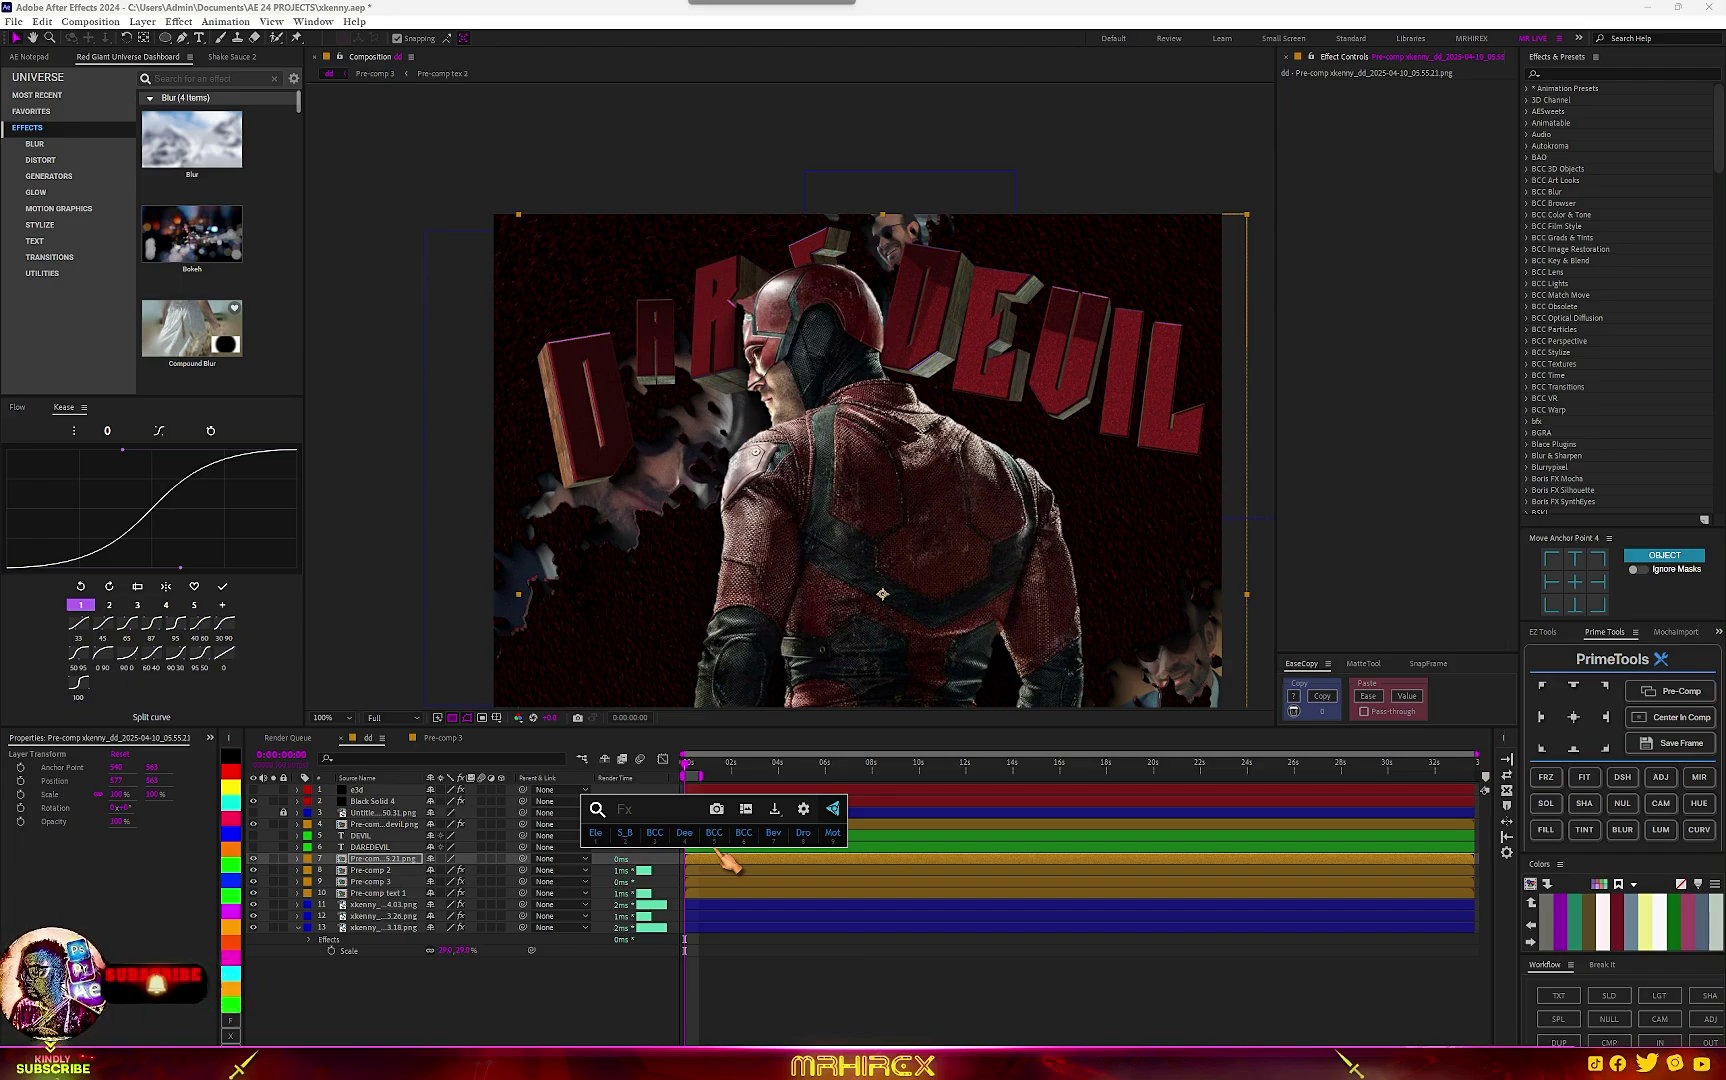
text(sca)
click(690, 909)
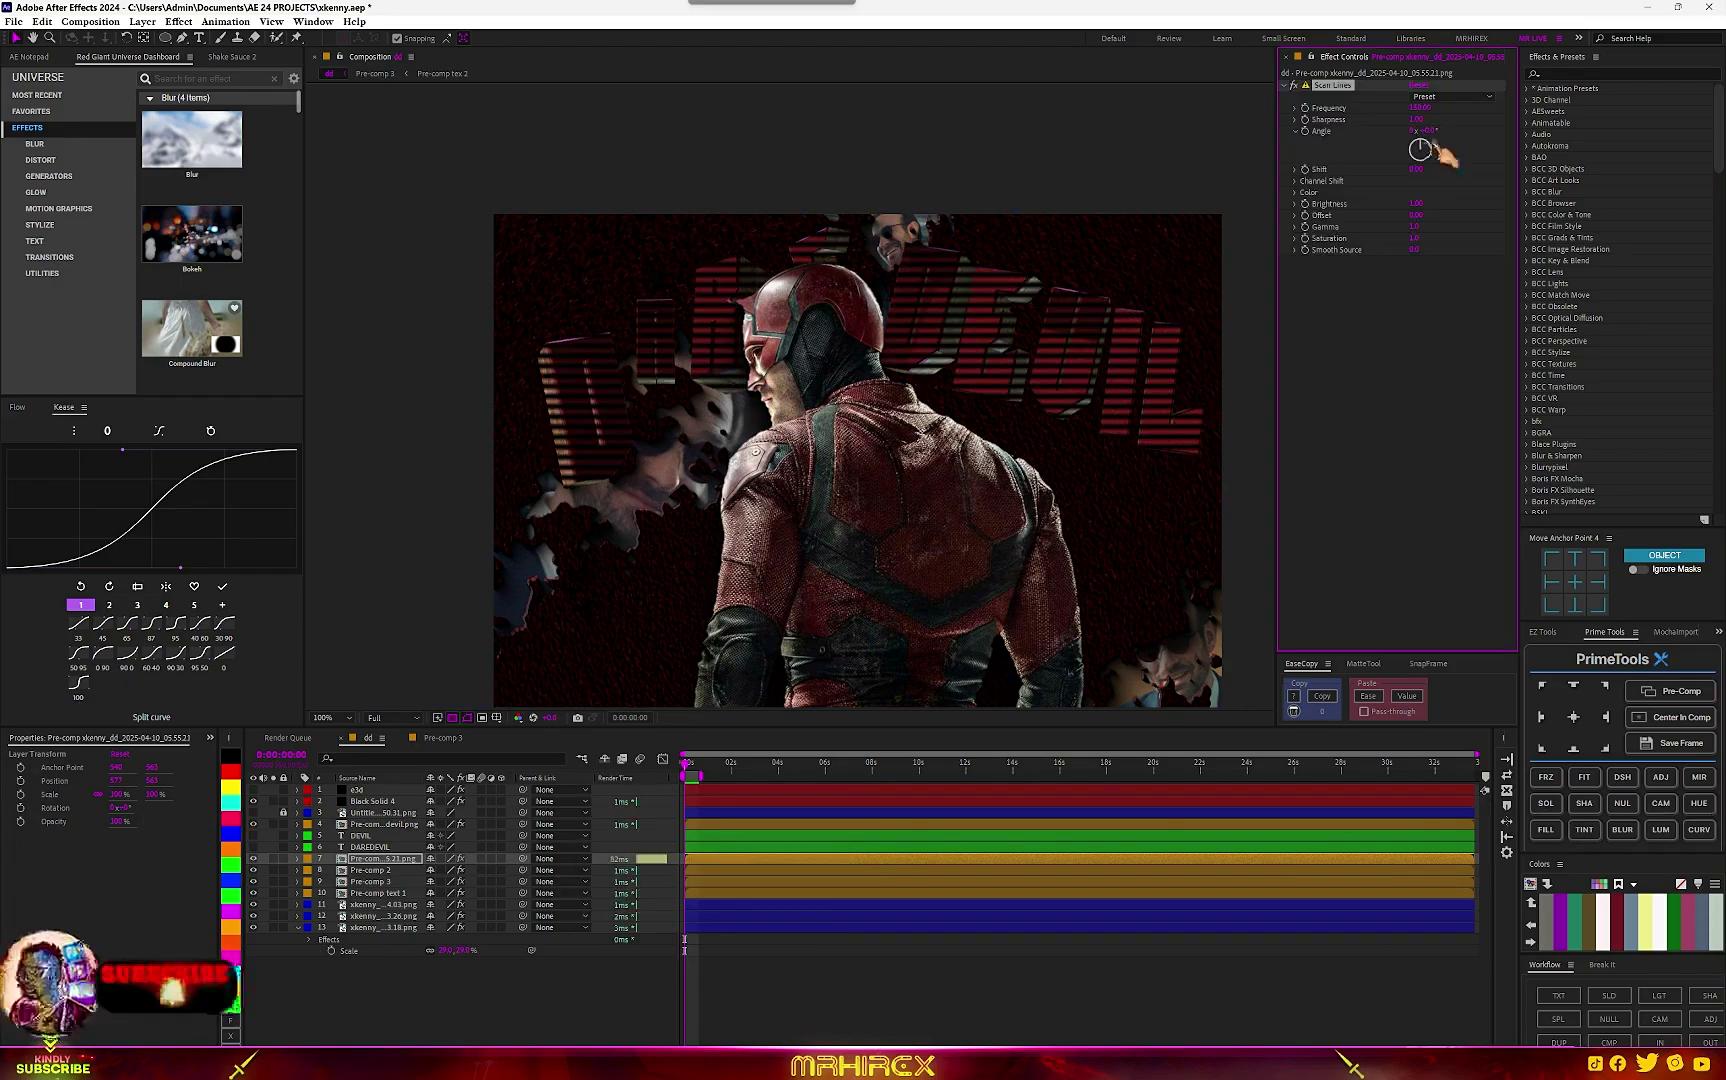
drag(1432, 143, 1415, 158)
drag(1416, 120, 1440, 112)
drag(1415, 204, 1445, 204)
click(1371, 378)
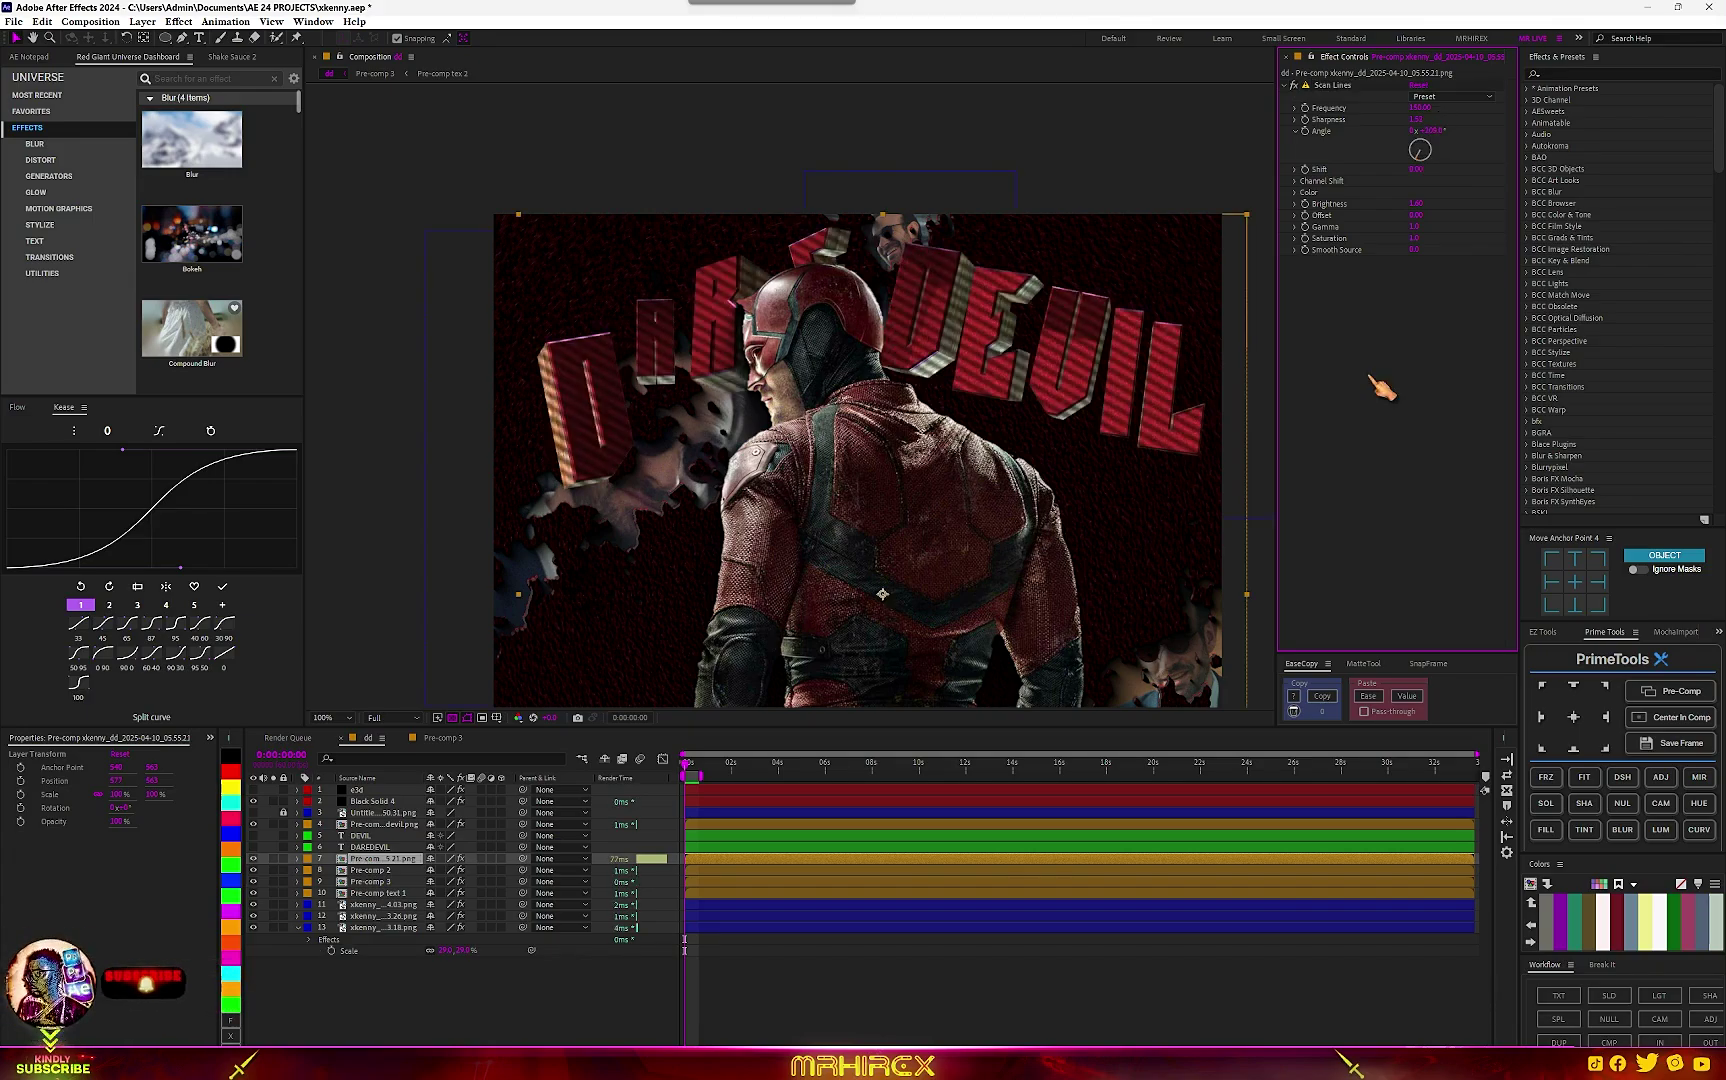
Add the Shadow Studio 3 effect to the DAREDEVIL lettering pre-comp.
key(ctrl+space)
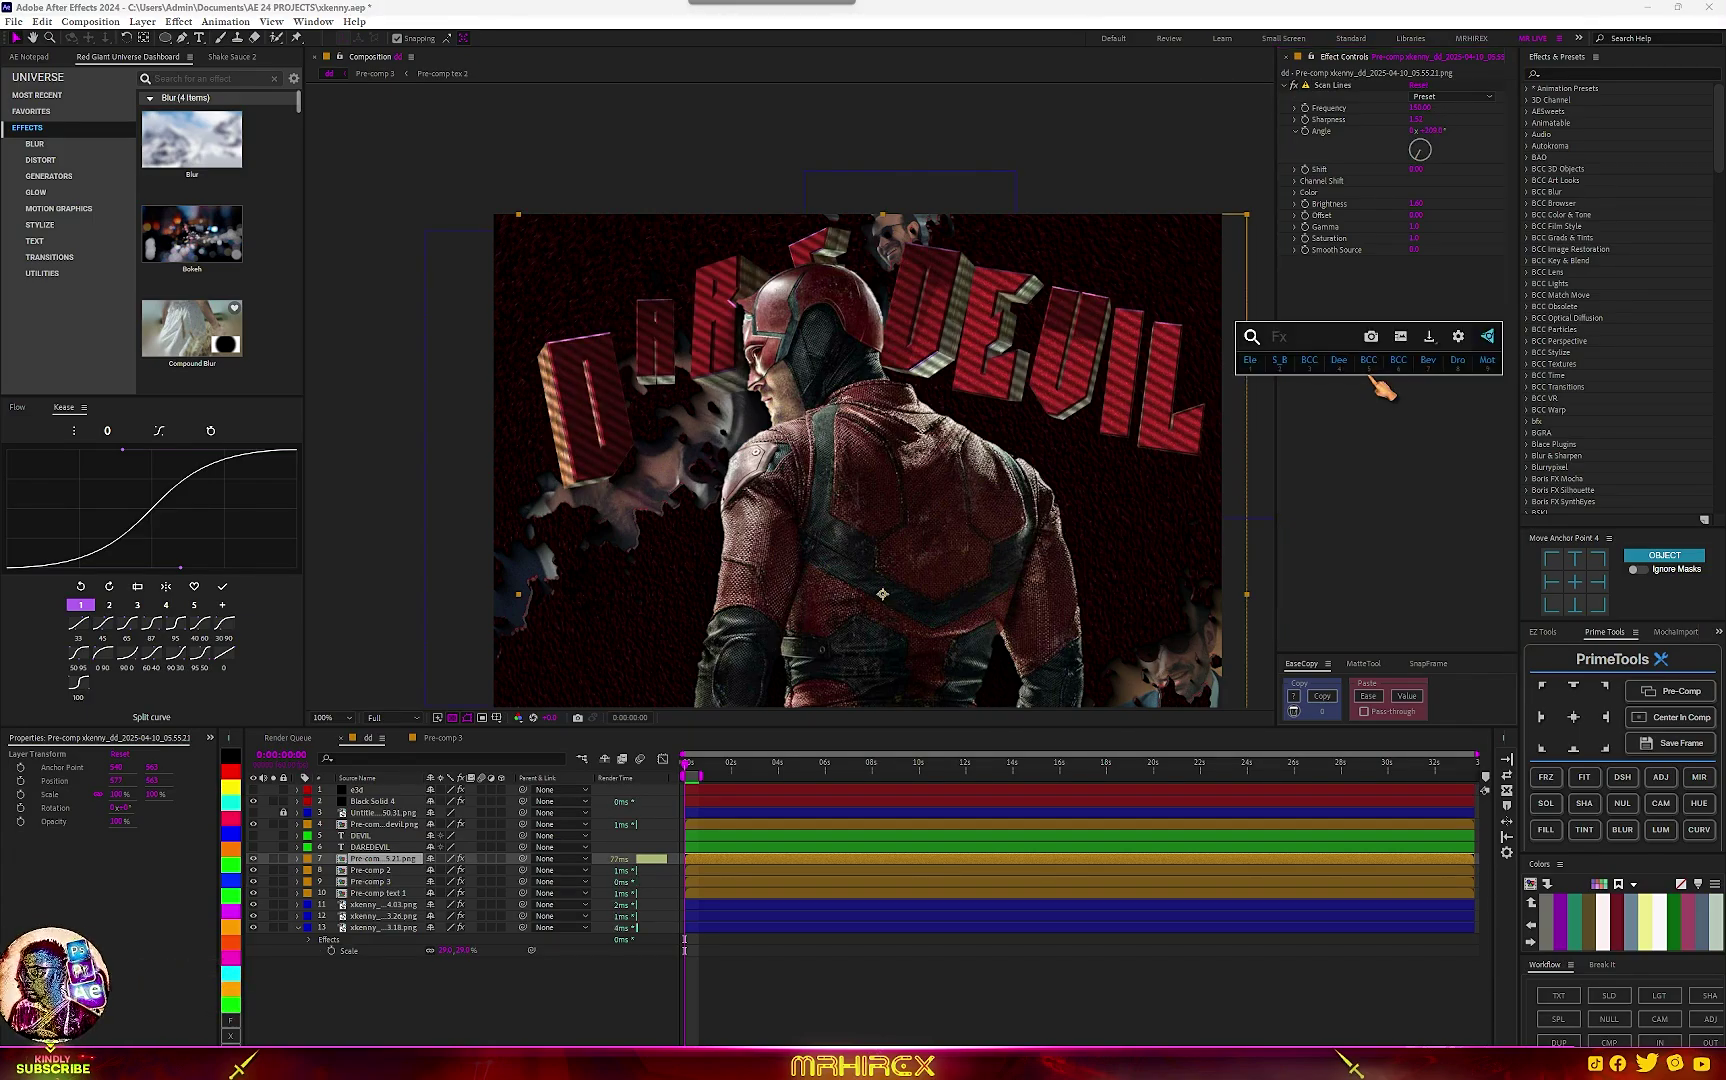
text(sh)
click(1350, 391)
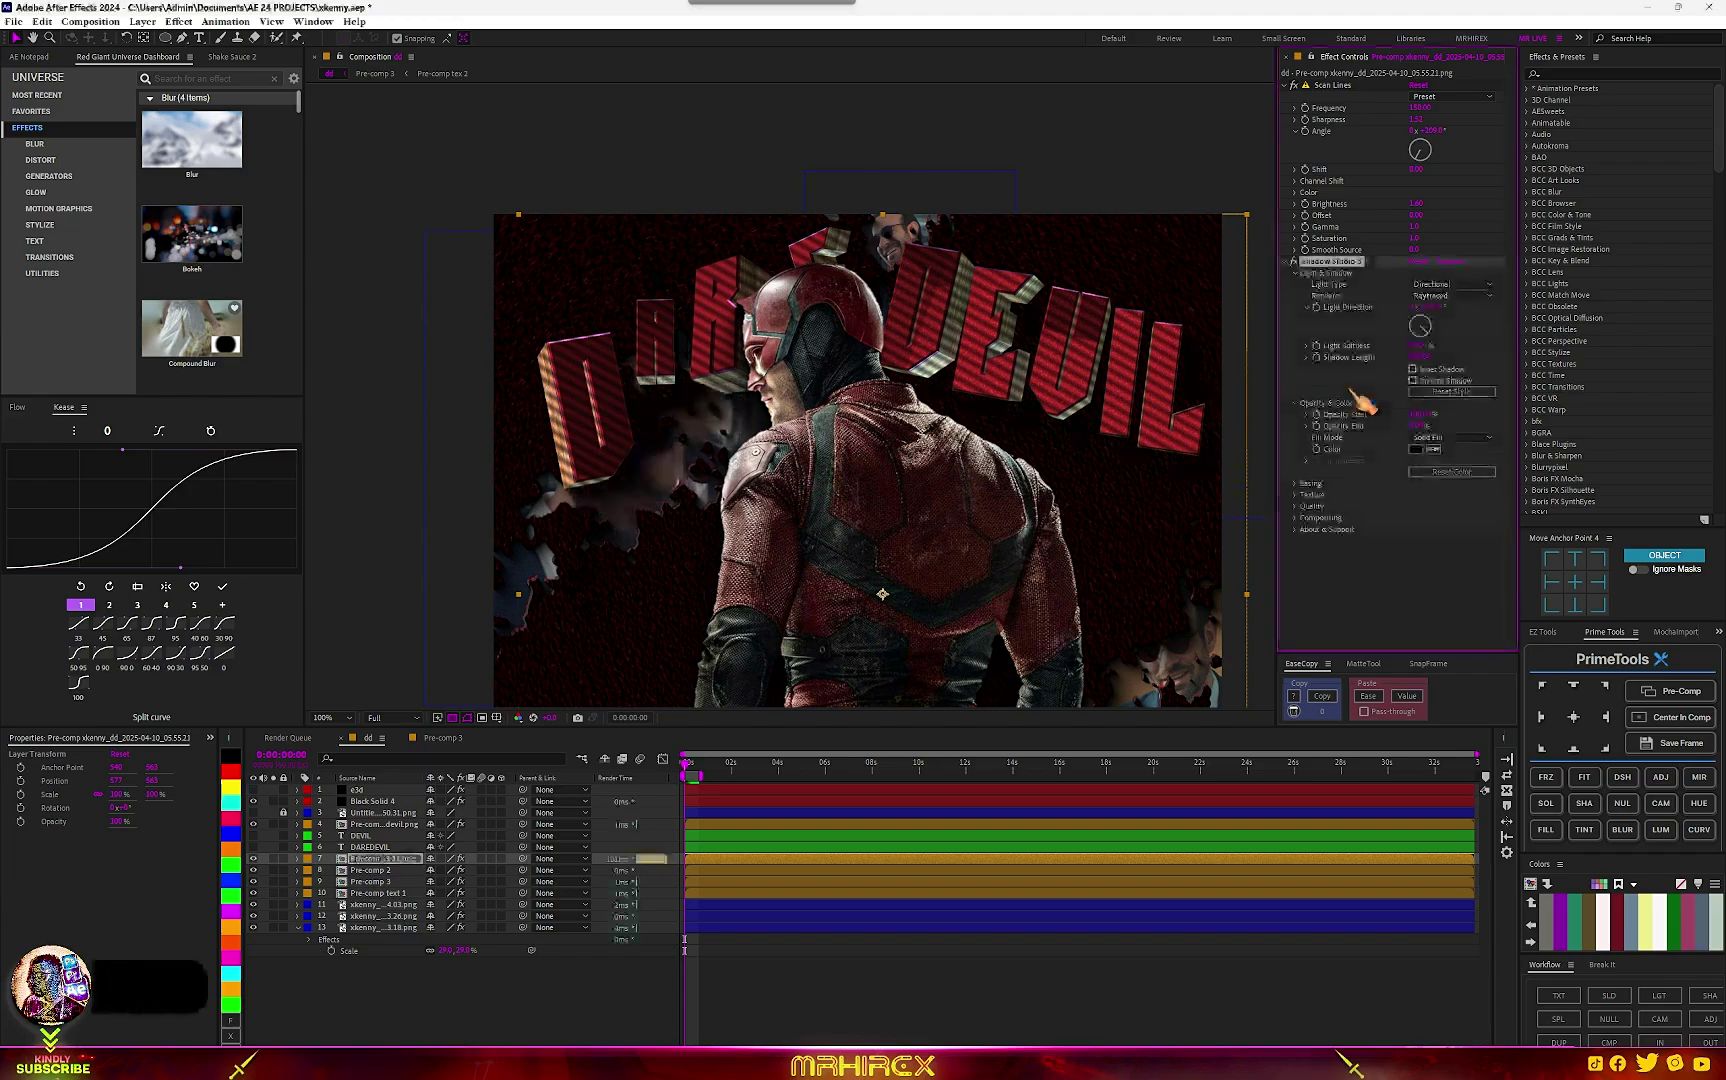
Apply Deep Glow 2 to the DAREDEVIL lettering pre-comp with a red and orange Duocolor tint.
key(ctrl+space)
text(dee)
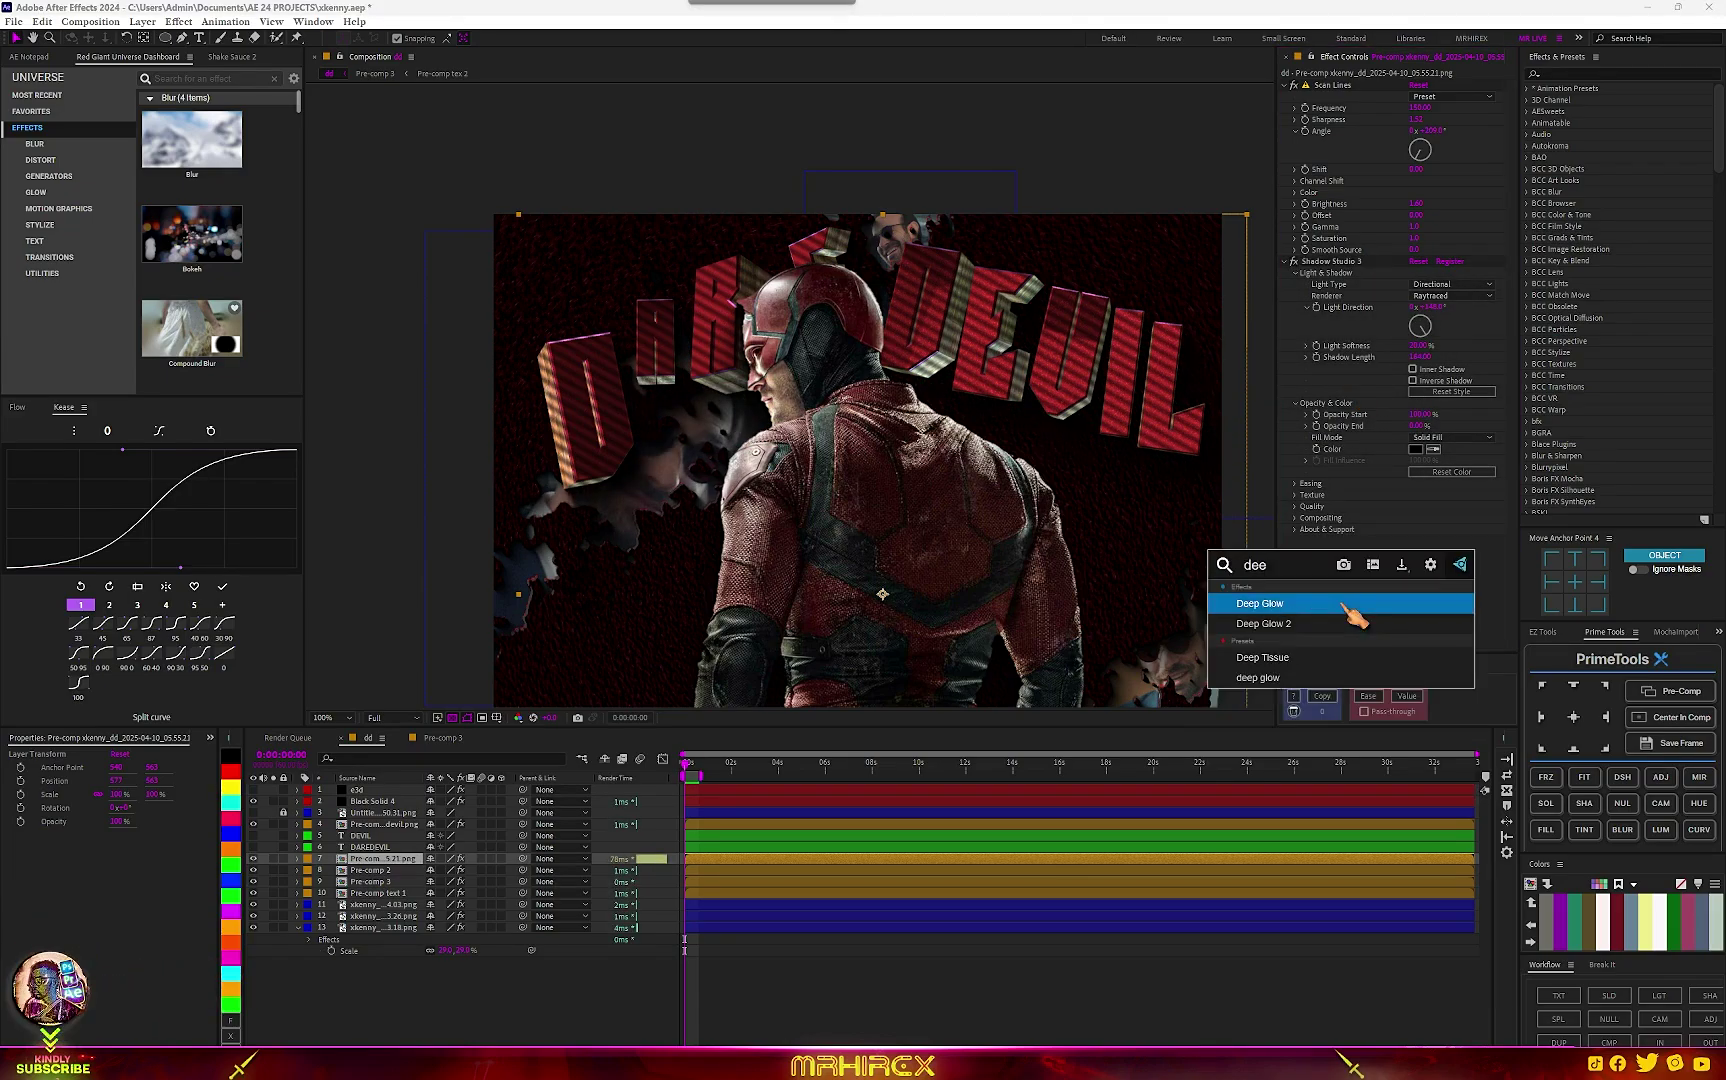
click(1345, 606)
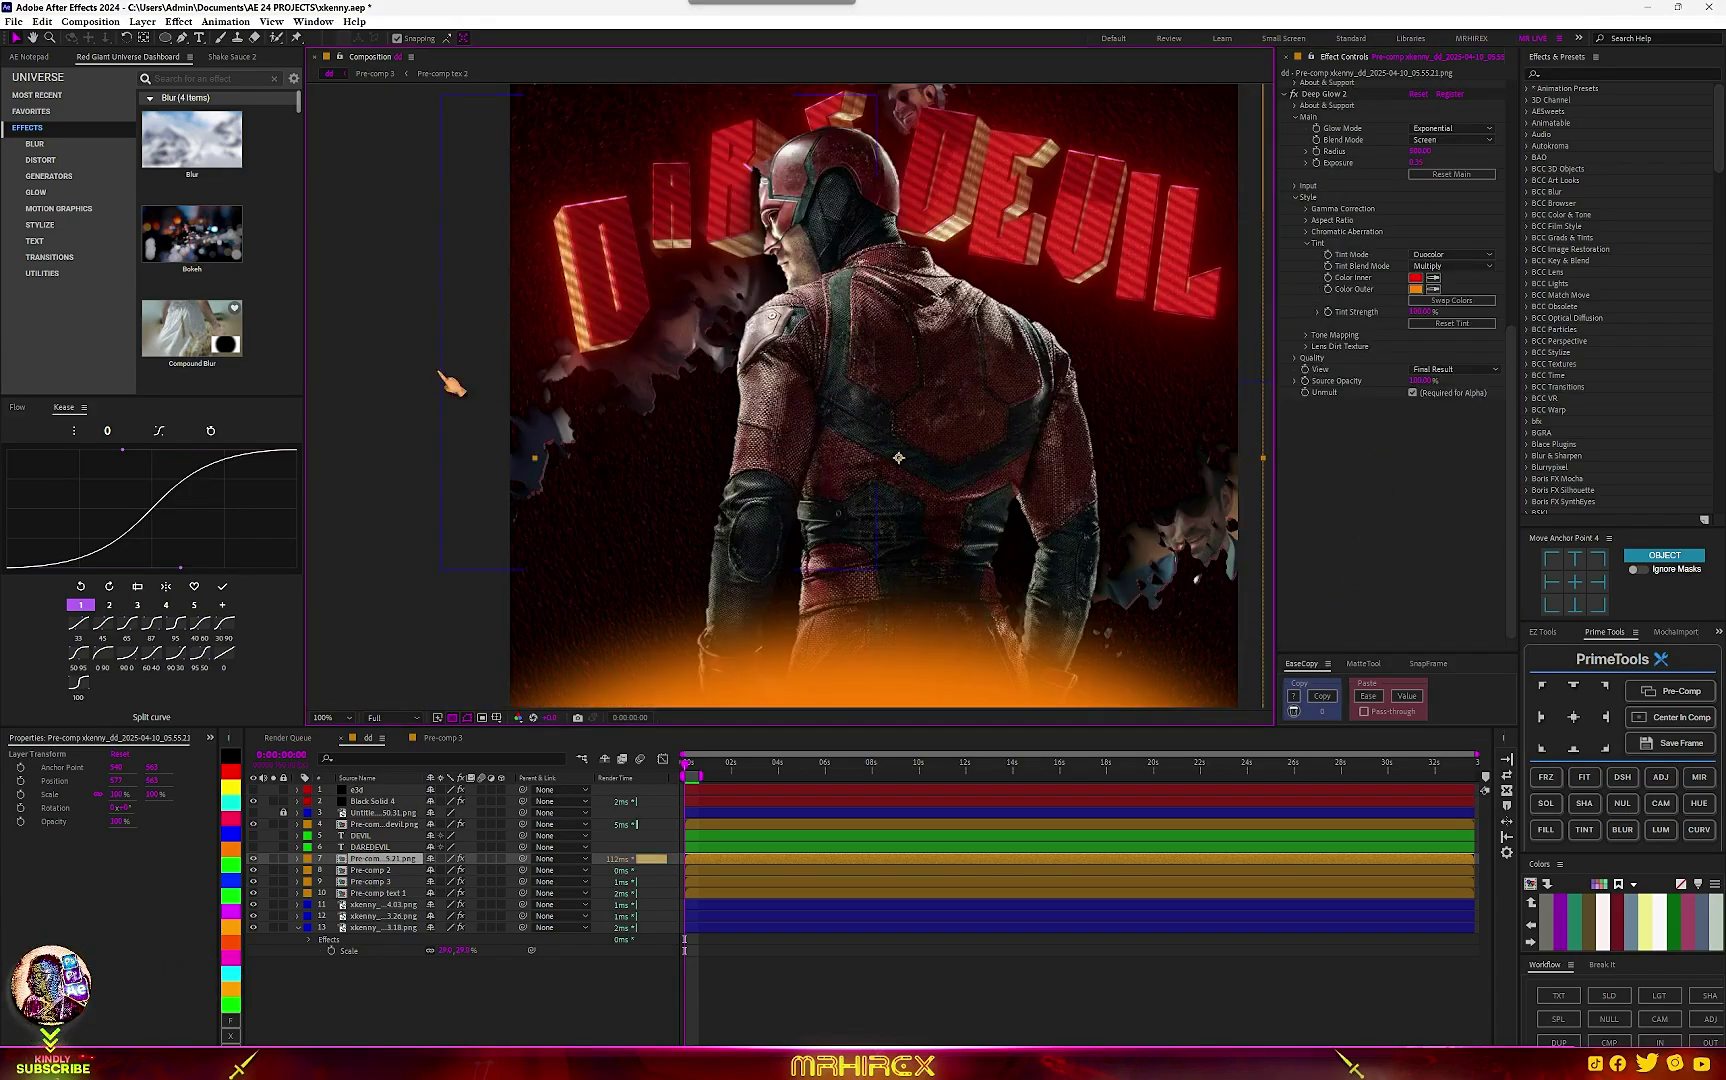
Draw a wavy open path arching across the DAREDEVIL lettering on a new shape layer, with a solid white stroke.
click(182, 37)
click(461, 1010)
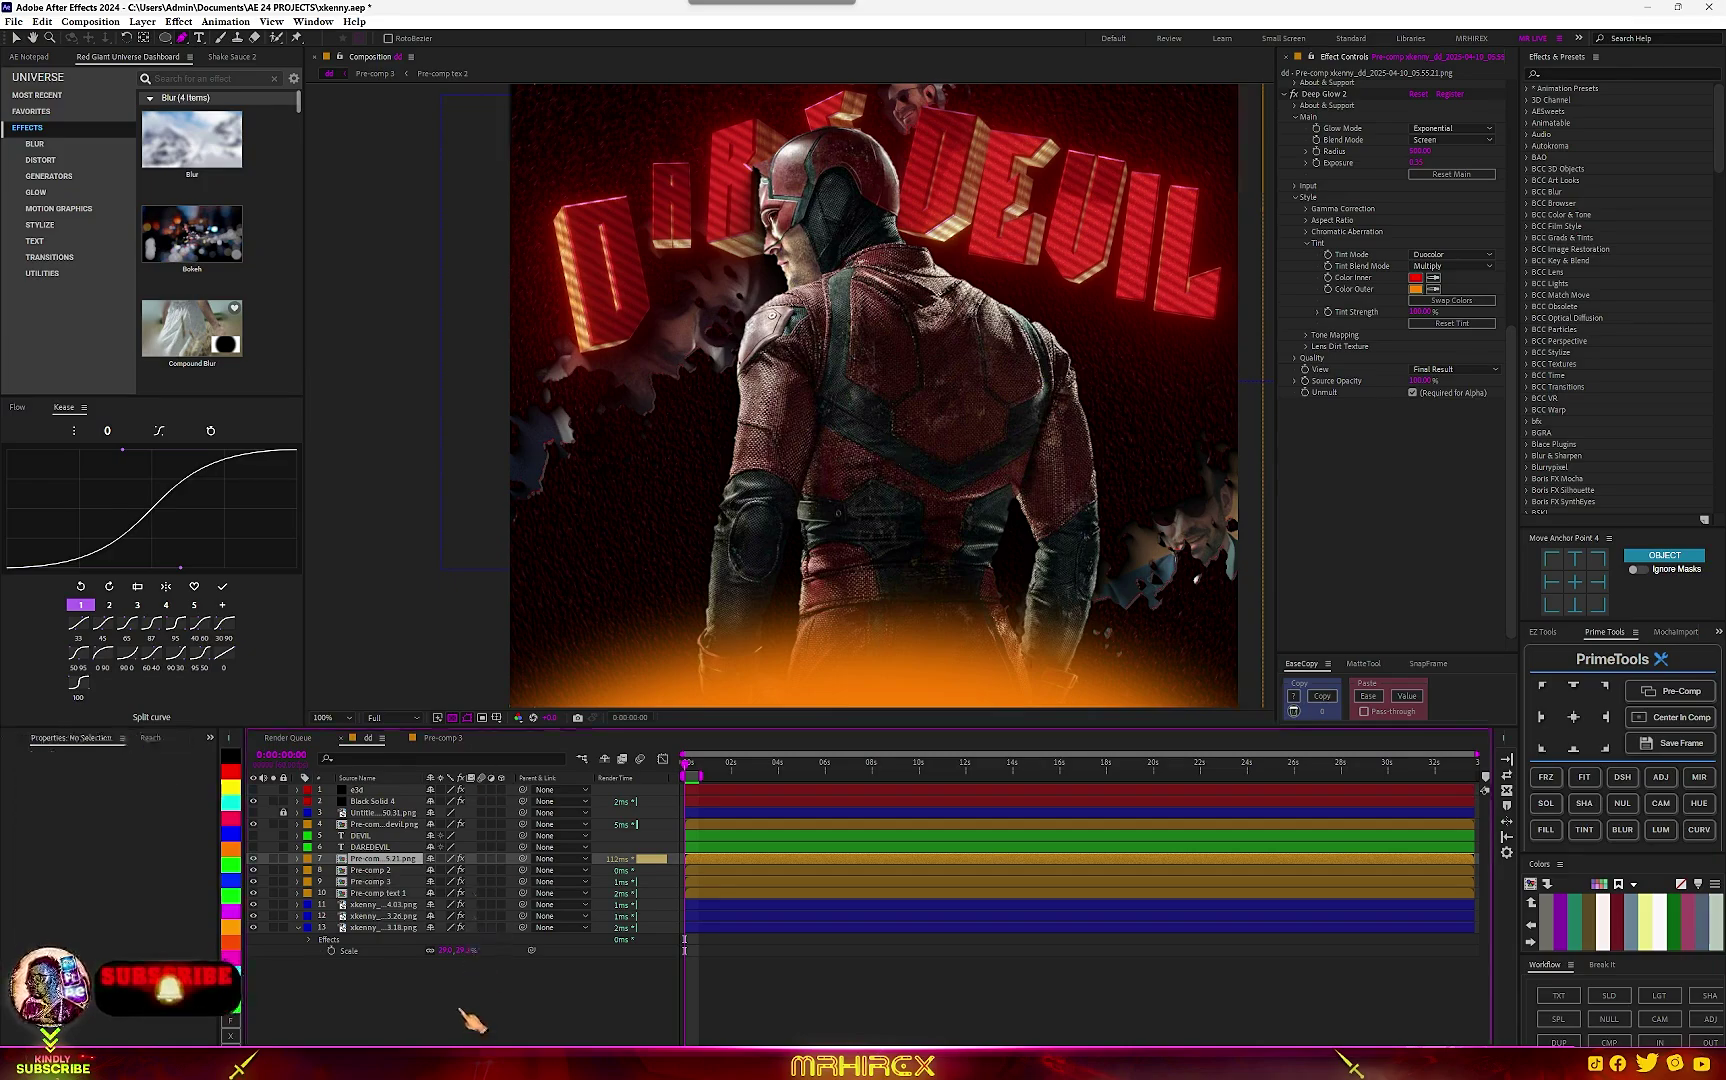
click(388, 790)
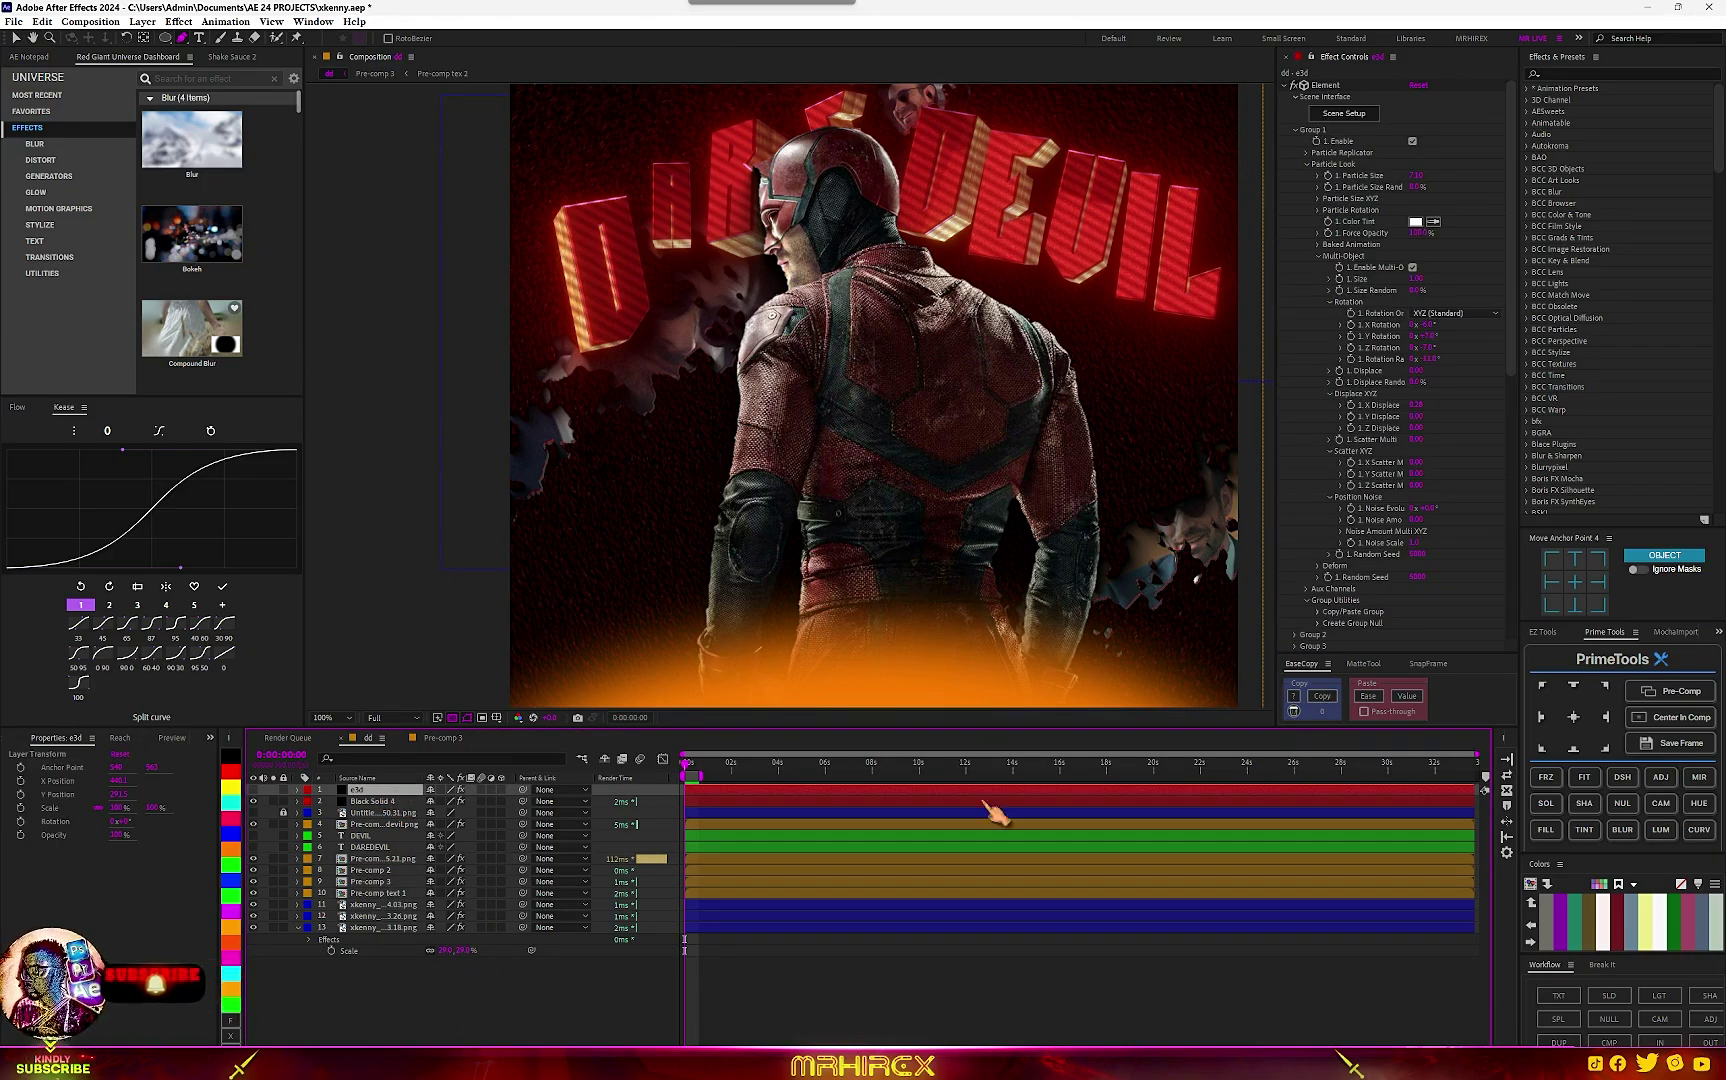
click(283, 813)
key(space)
mouse_move(693, 468)
mouse_down()
mouse_move(717, 412)
mouse_move(703, 495)
mouse_up()
key(g)
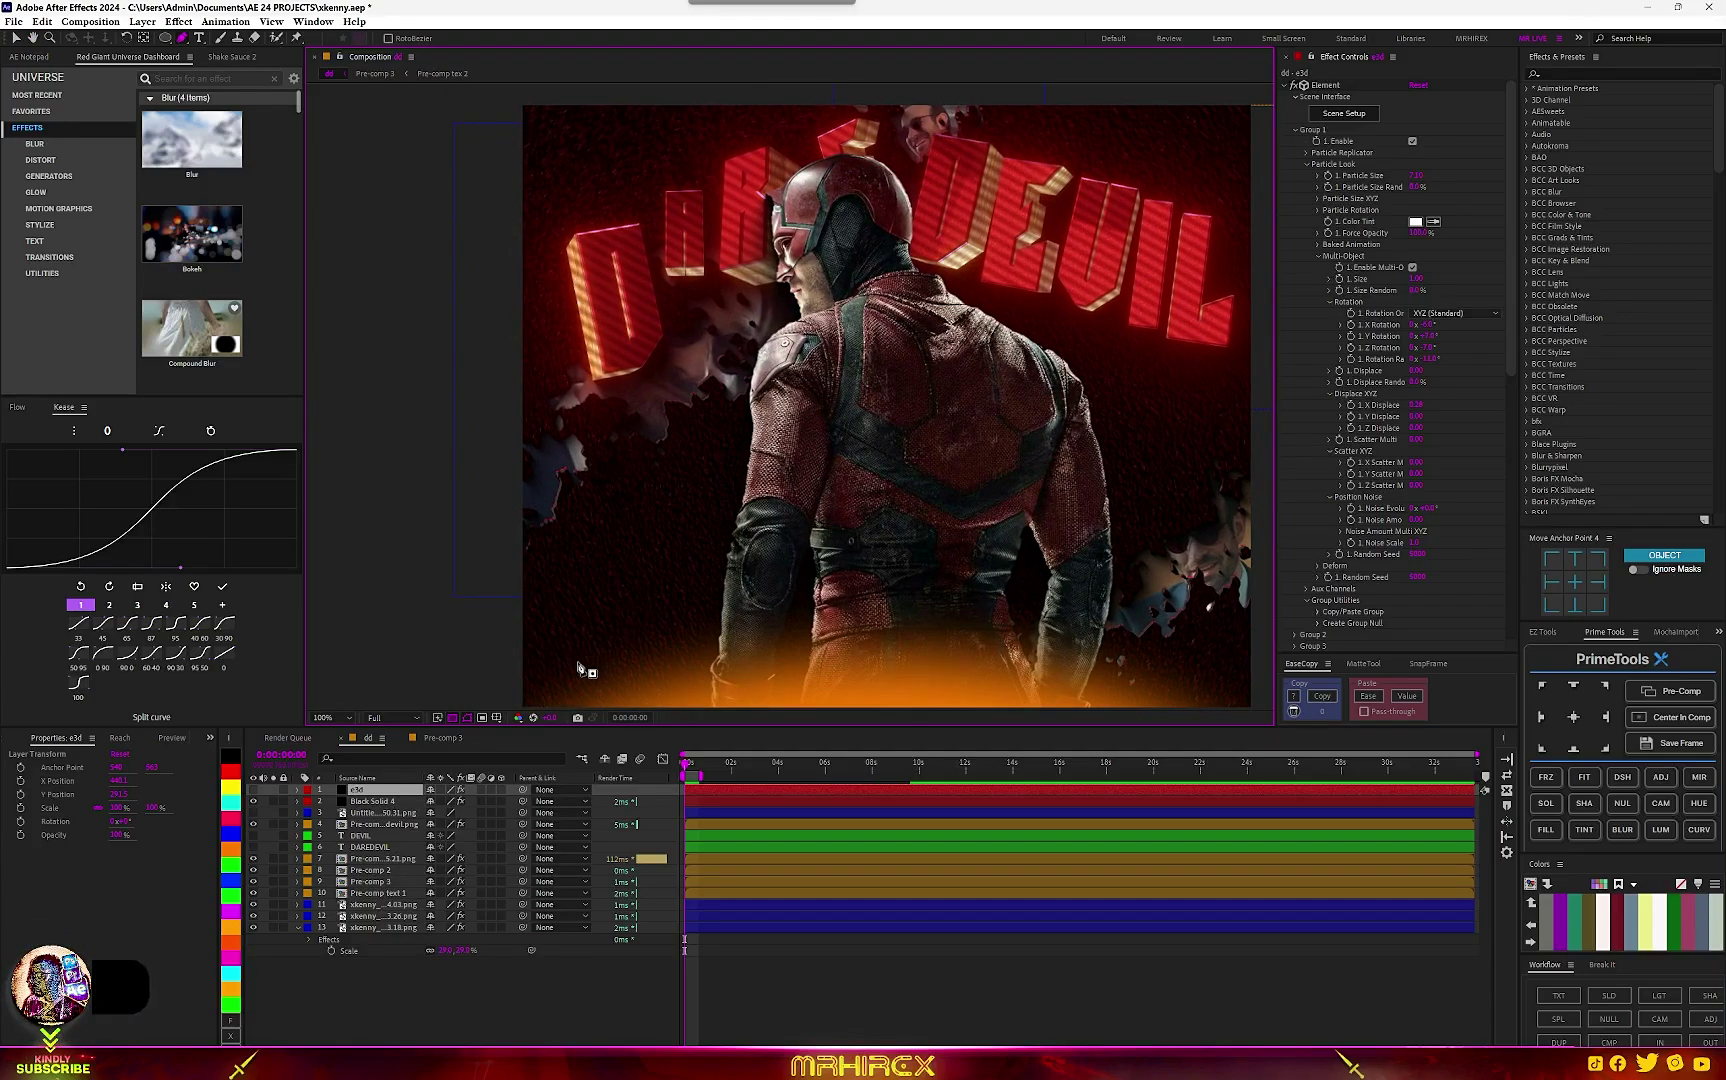
click(367, 1014)
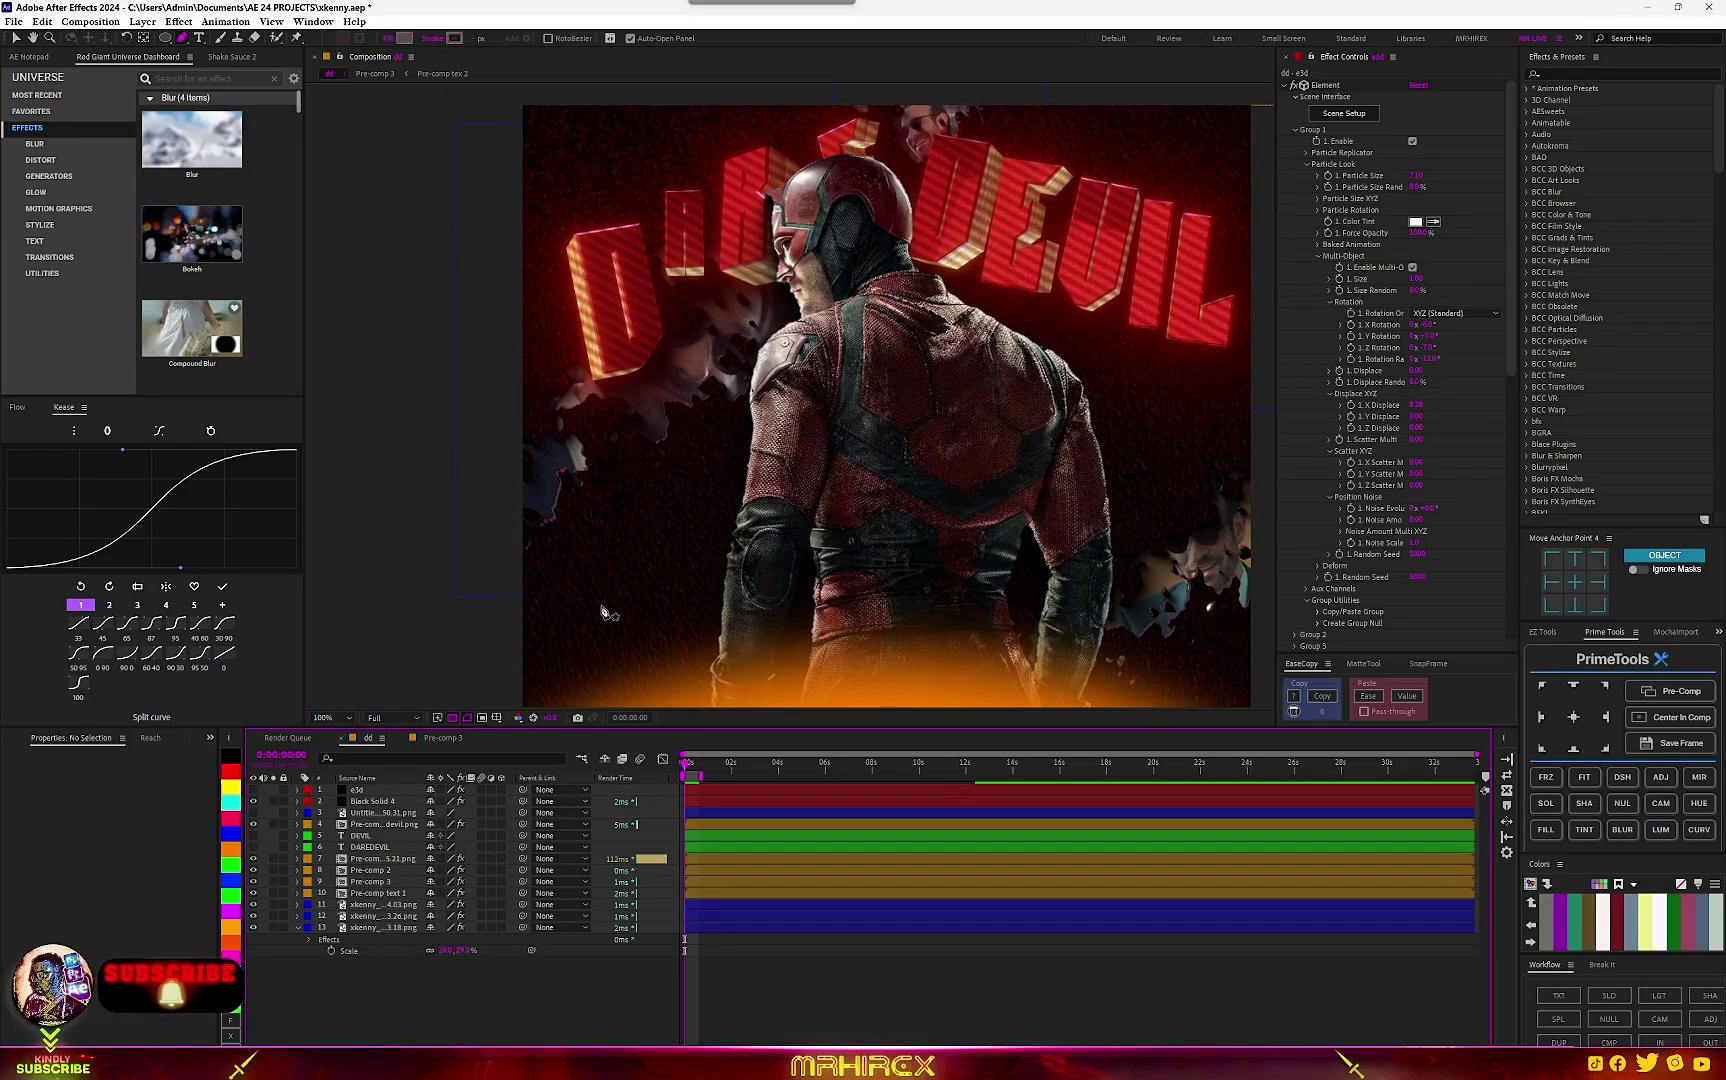
click(597, 522)
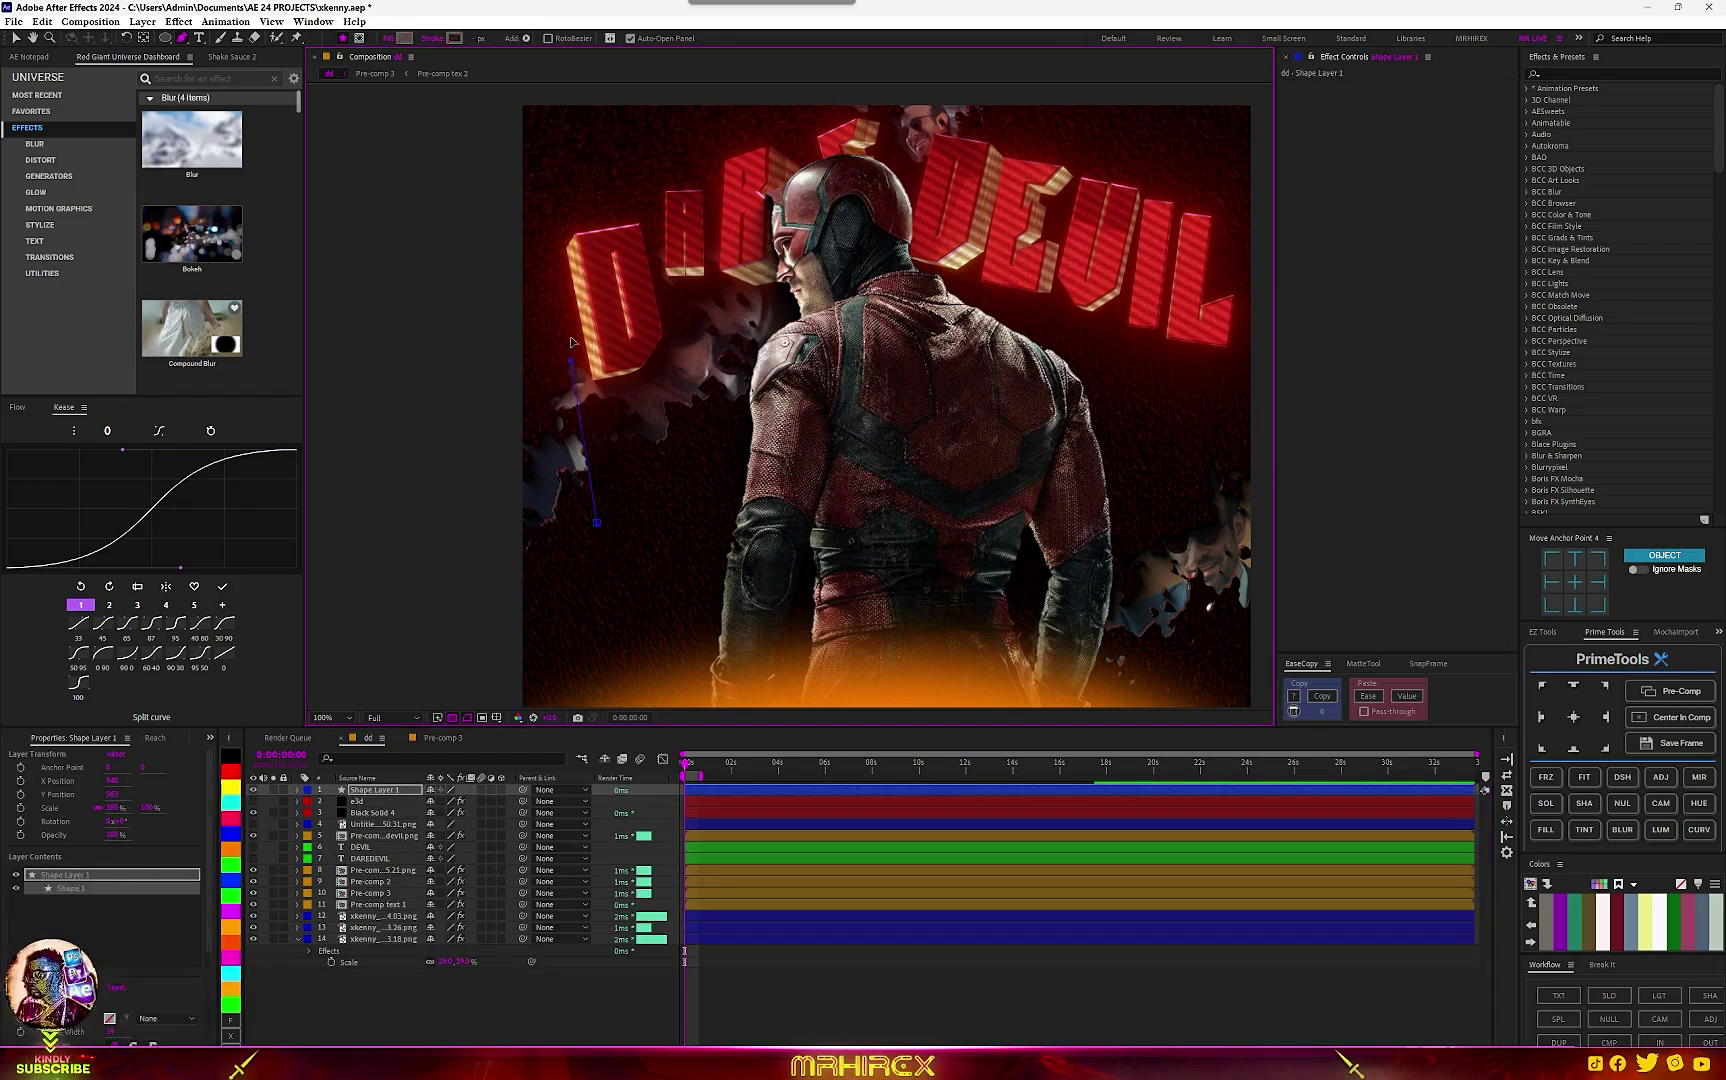
drag(571, 360, 578, 303)
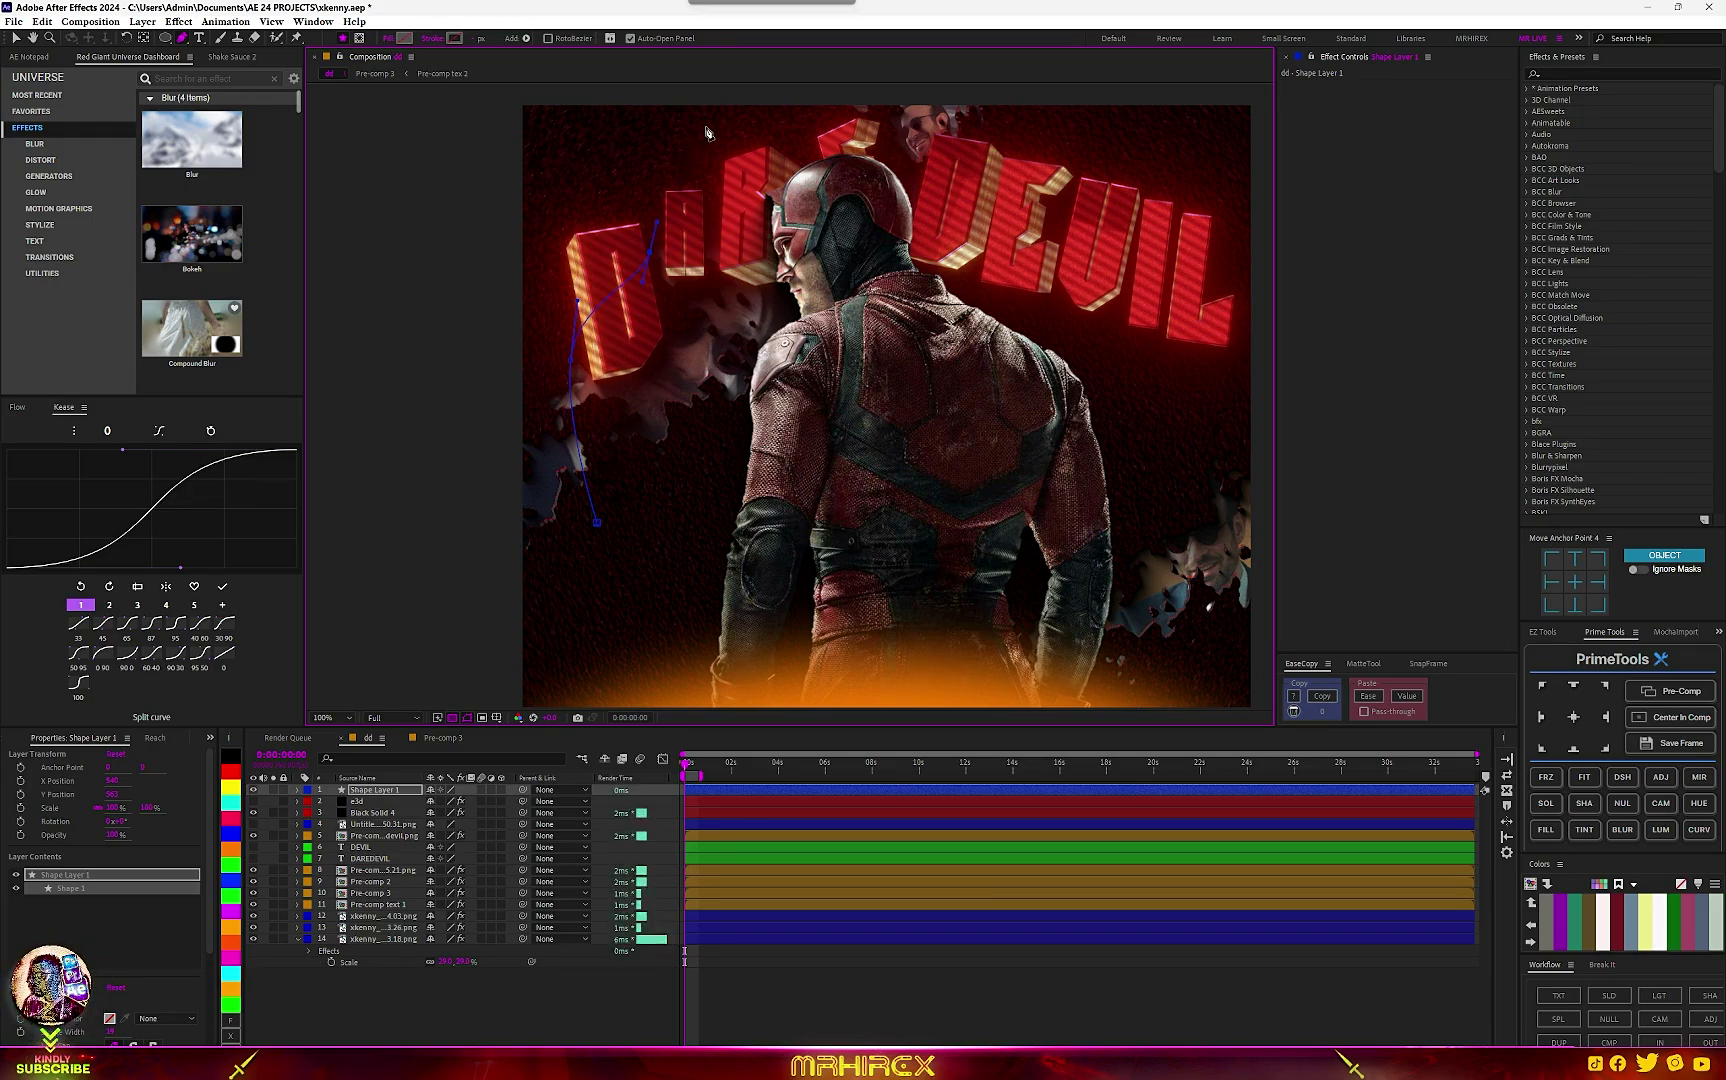
drag(1172, 492, 1160, 530)
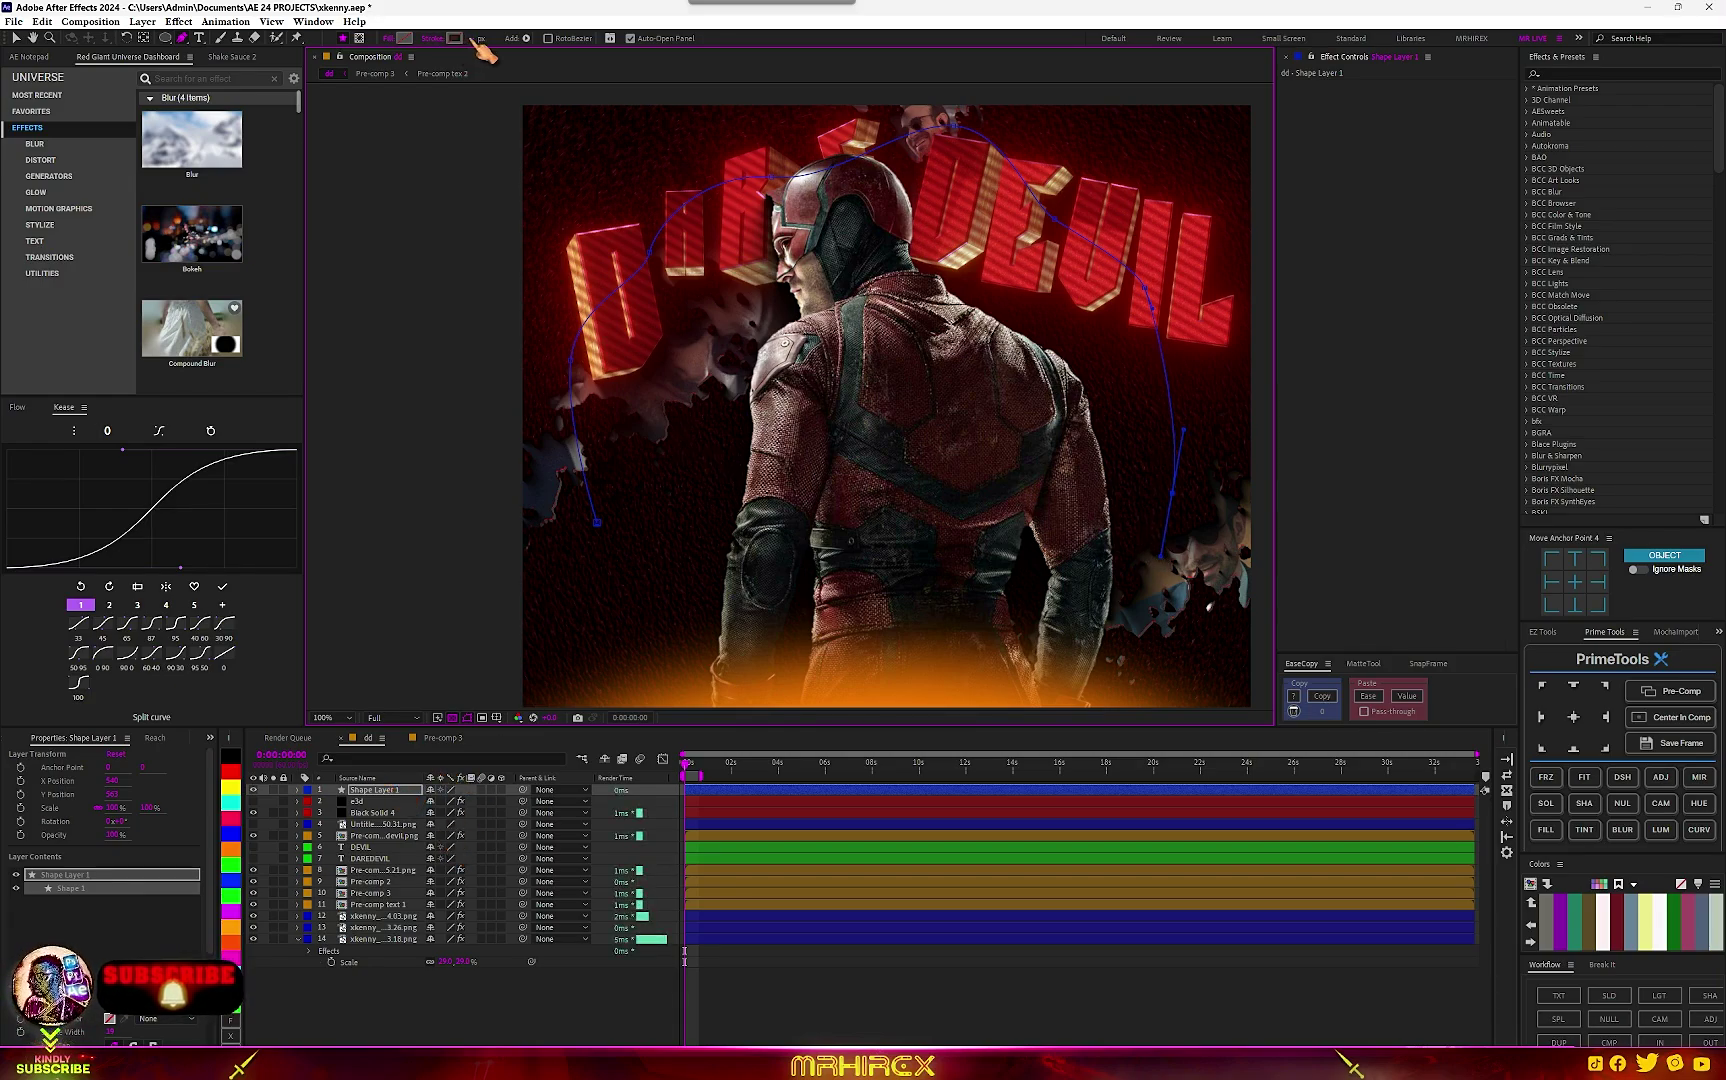
drag(471, 38, 480, 38)
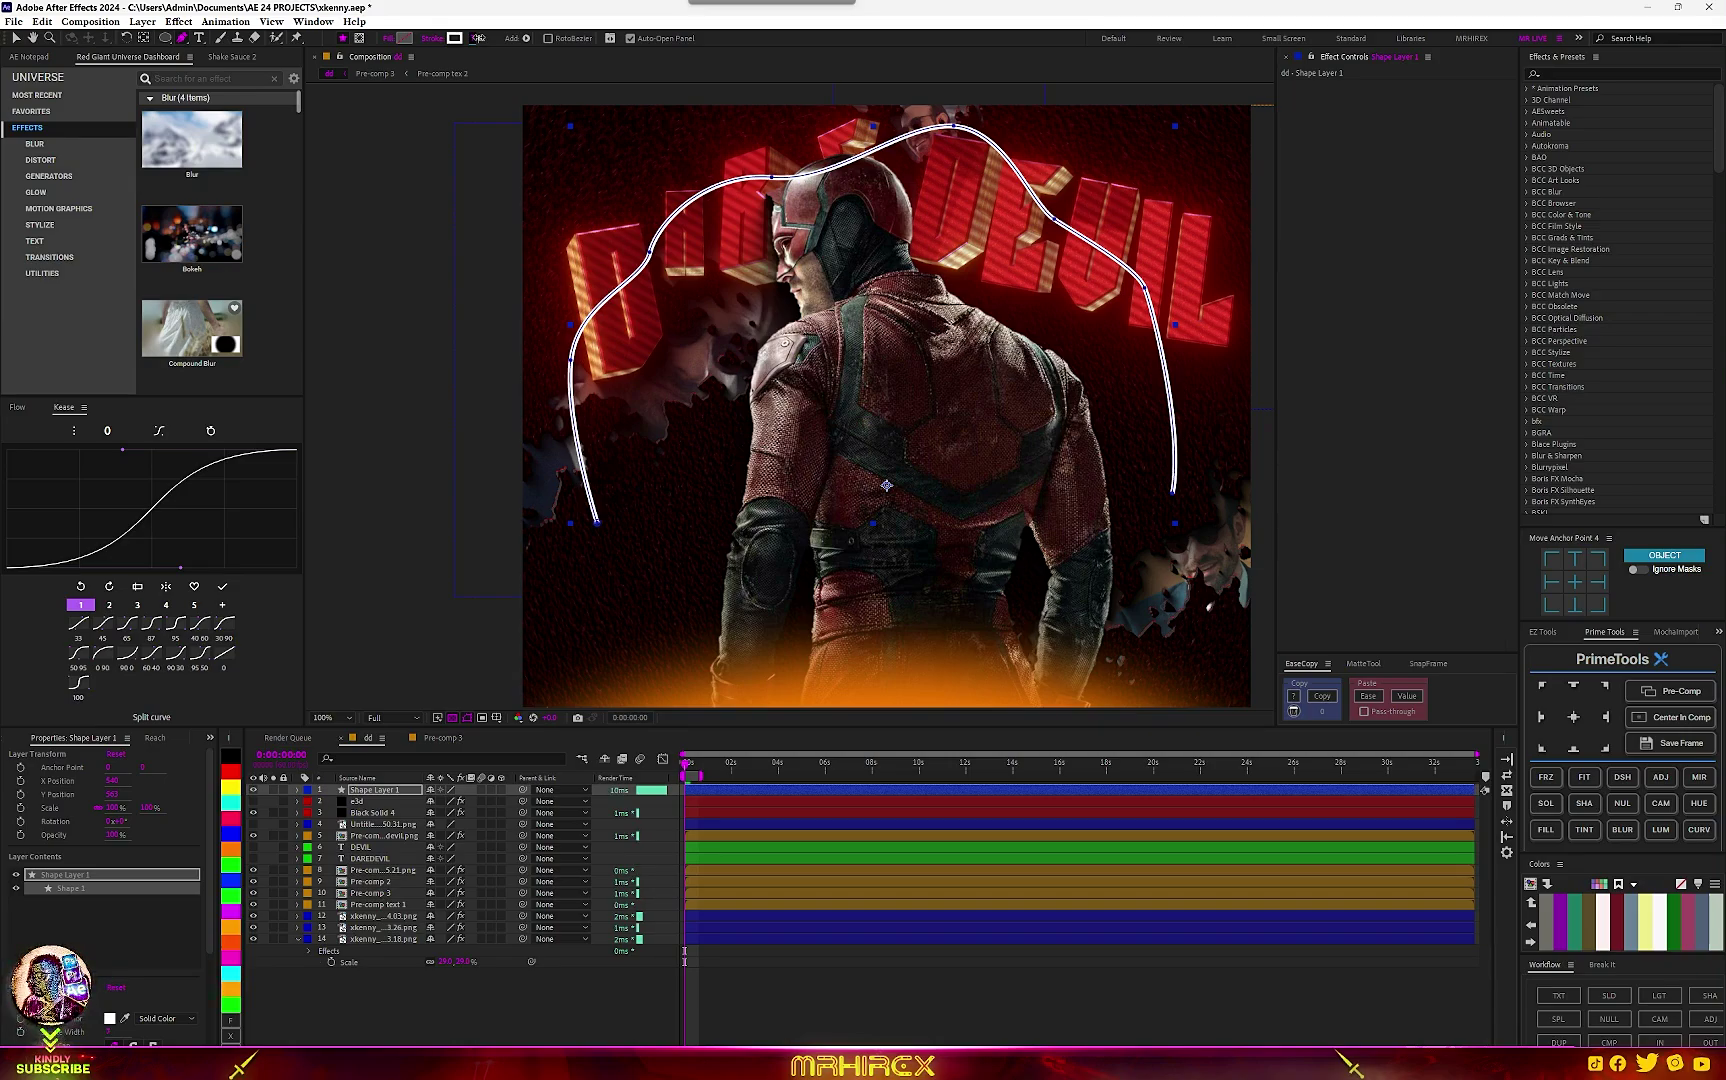
Apply the Universe Luster effect to the curved stroke's shape layer using the Disco Gold preset.
click(167, 79)
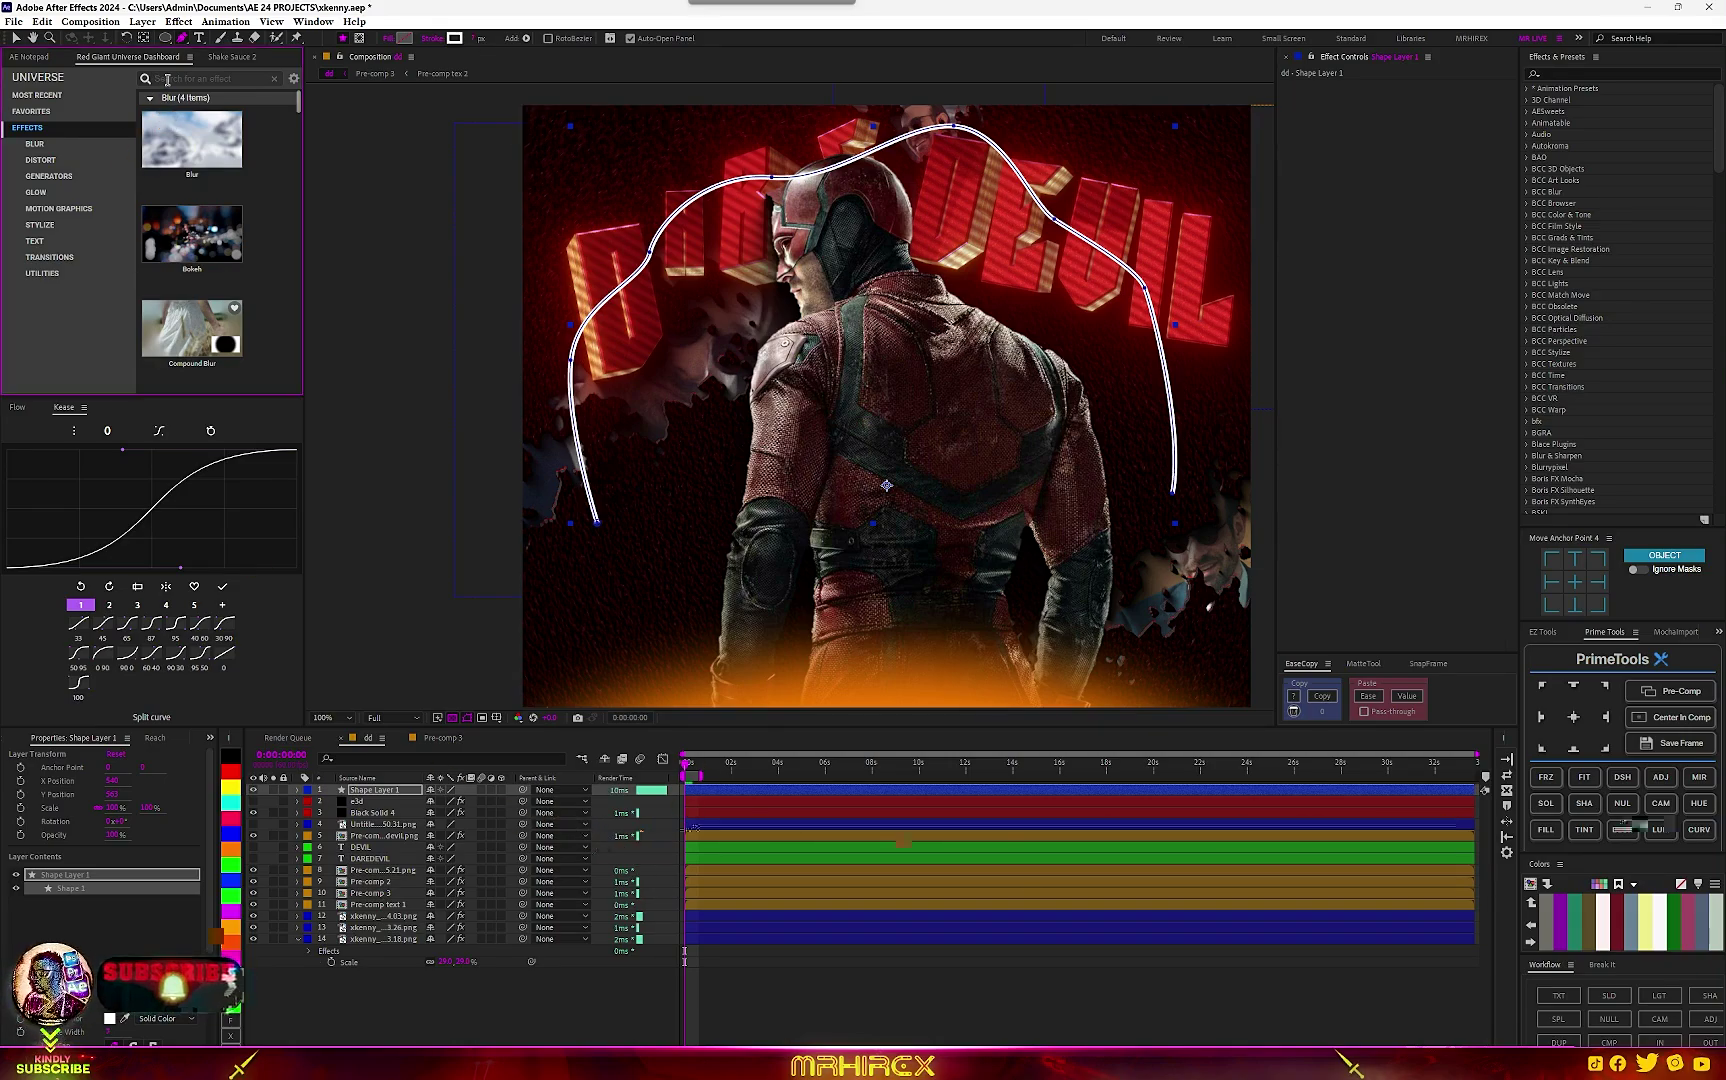
text(lust)
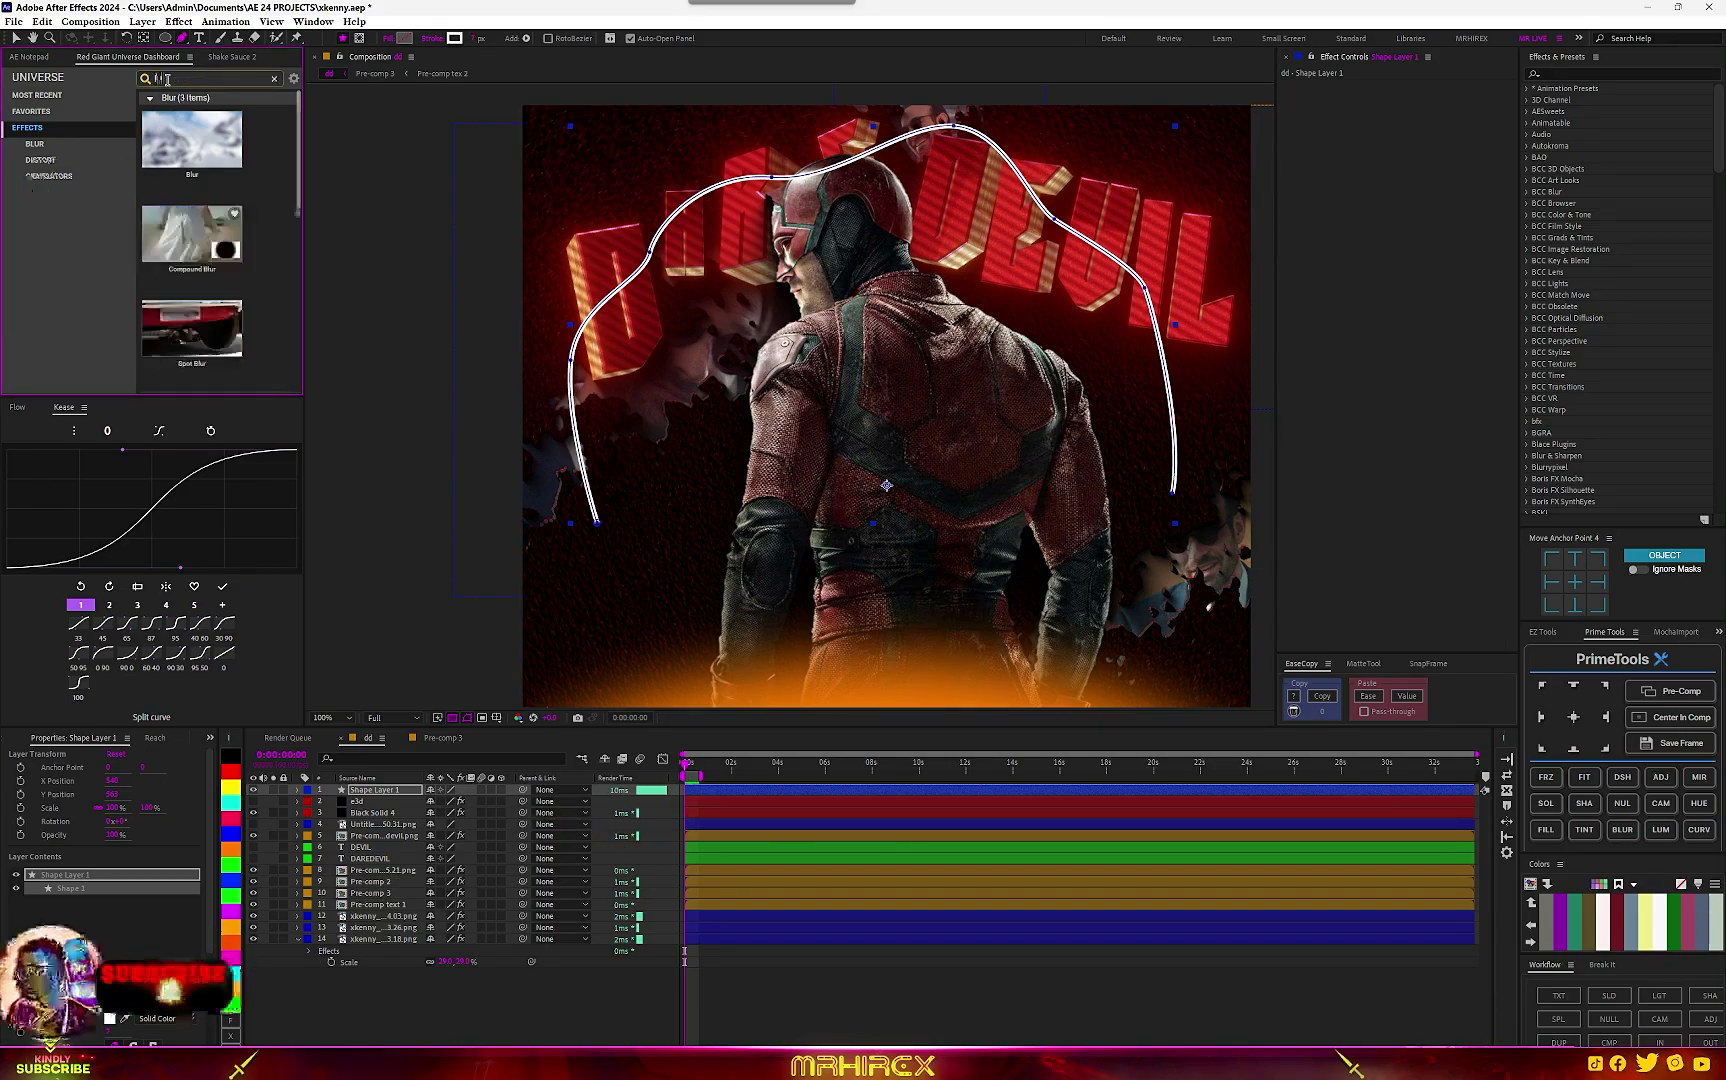
mouse_move(191, 127)
click(188, 173)
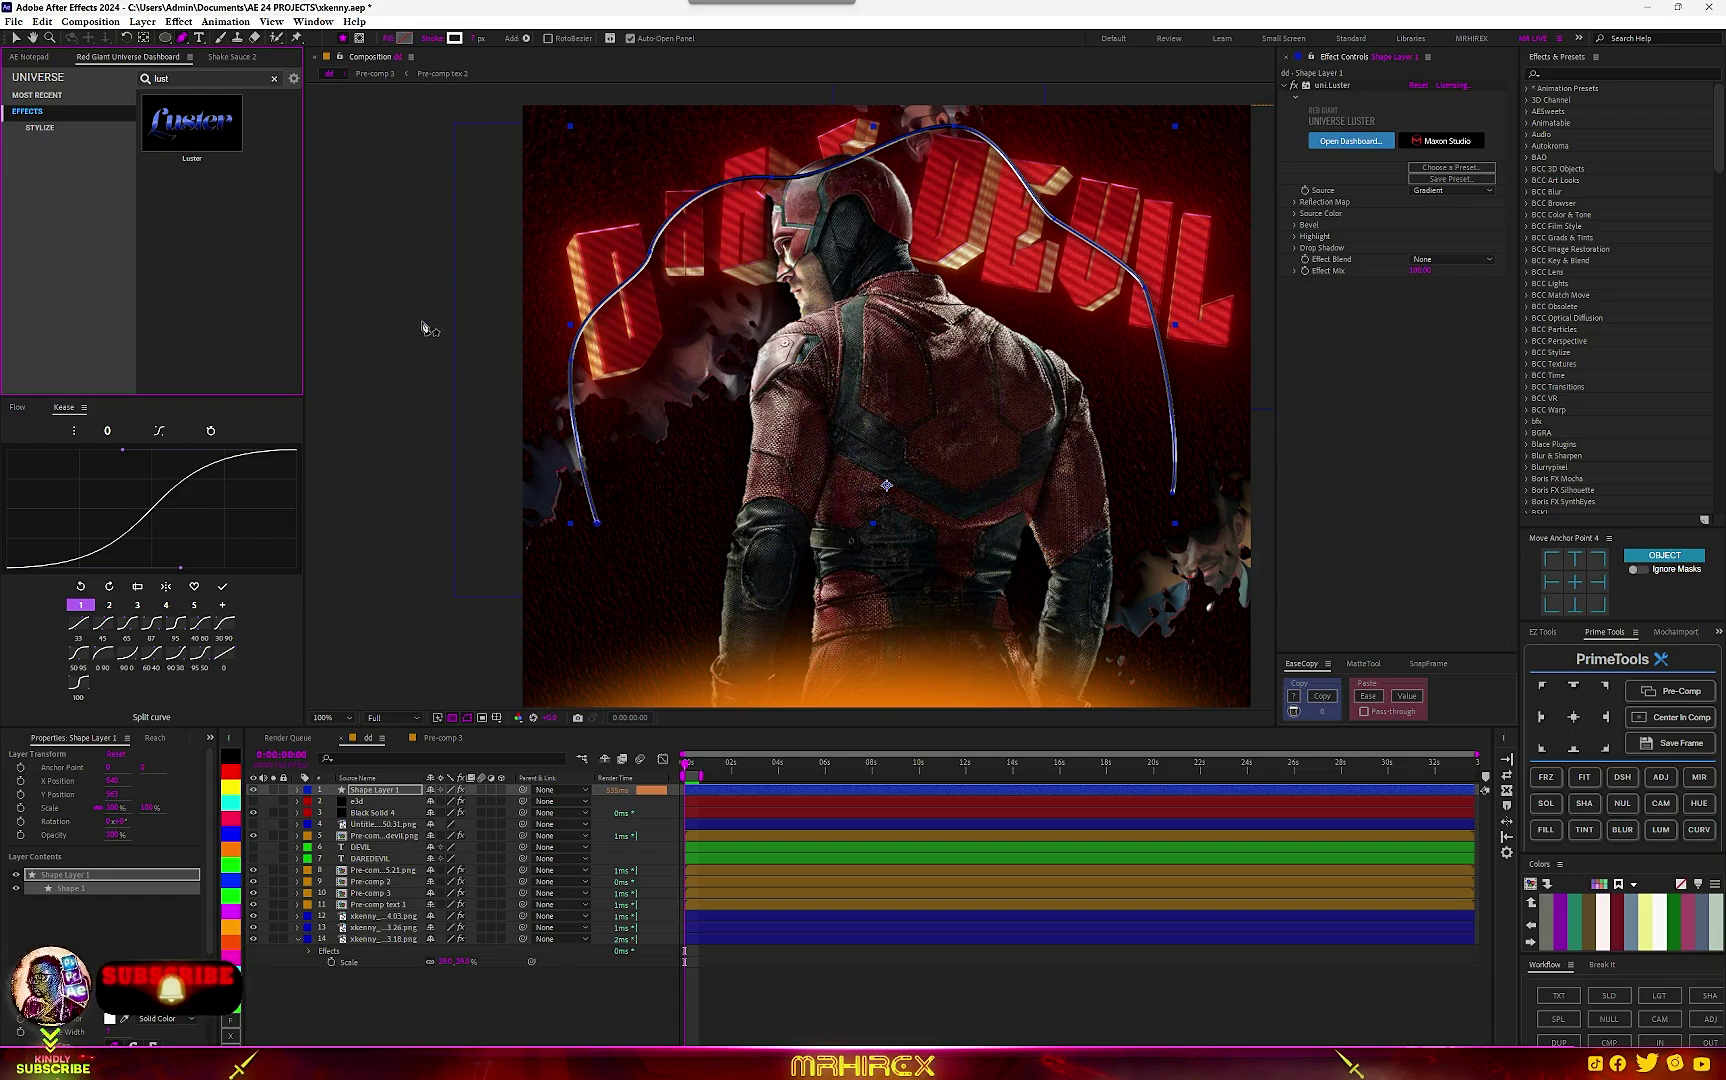
click(1429, 385)
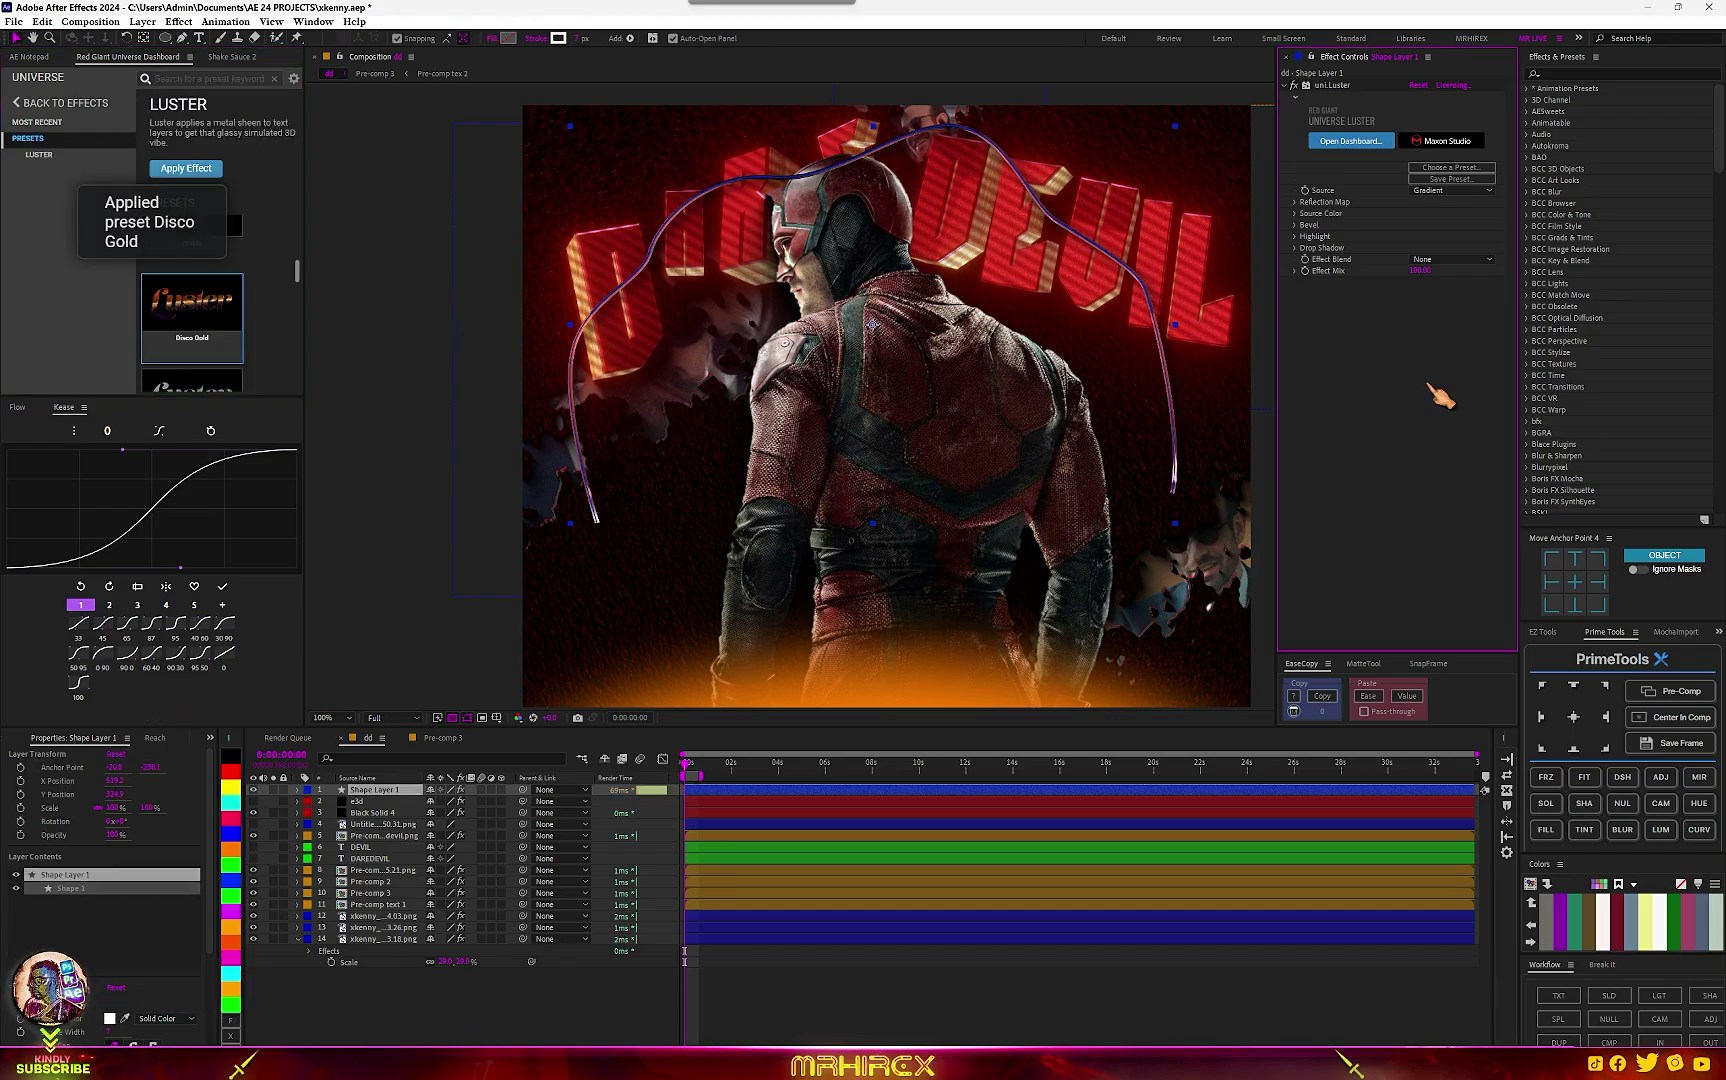
Adjust the bevel size of the curve's Luster effect and set the bevel color to dark red.
click(1296, 226)
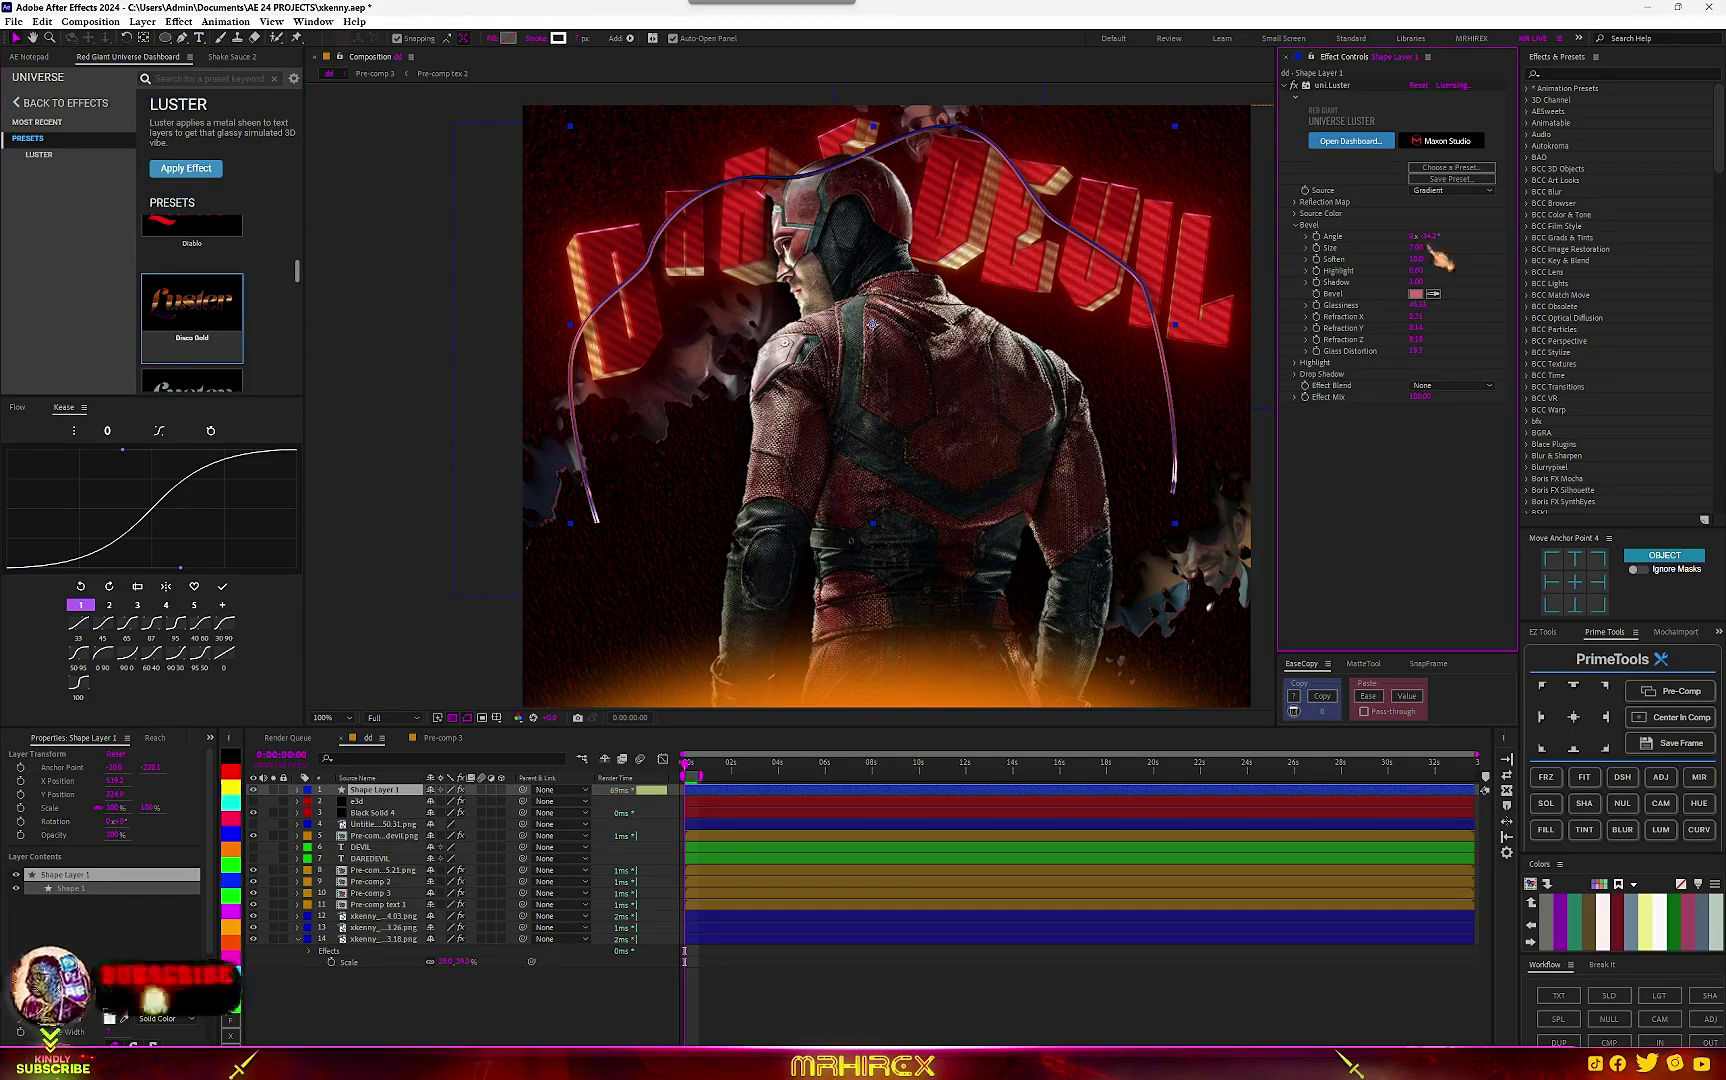
drag(1422, 251, 1437, 266)
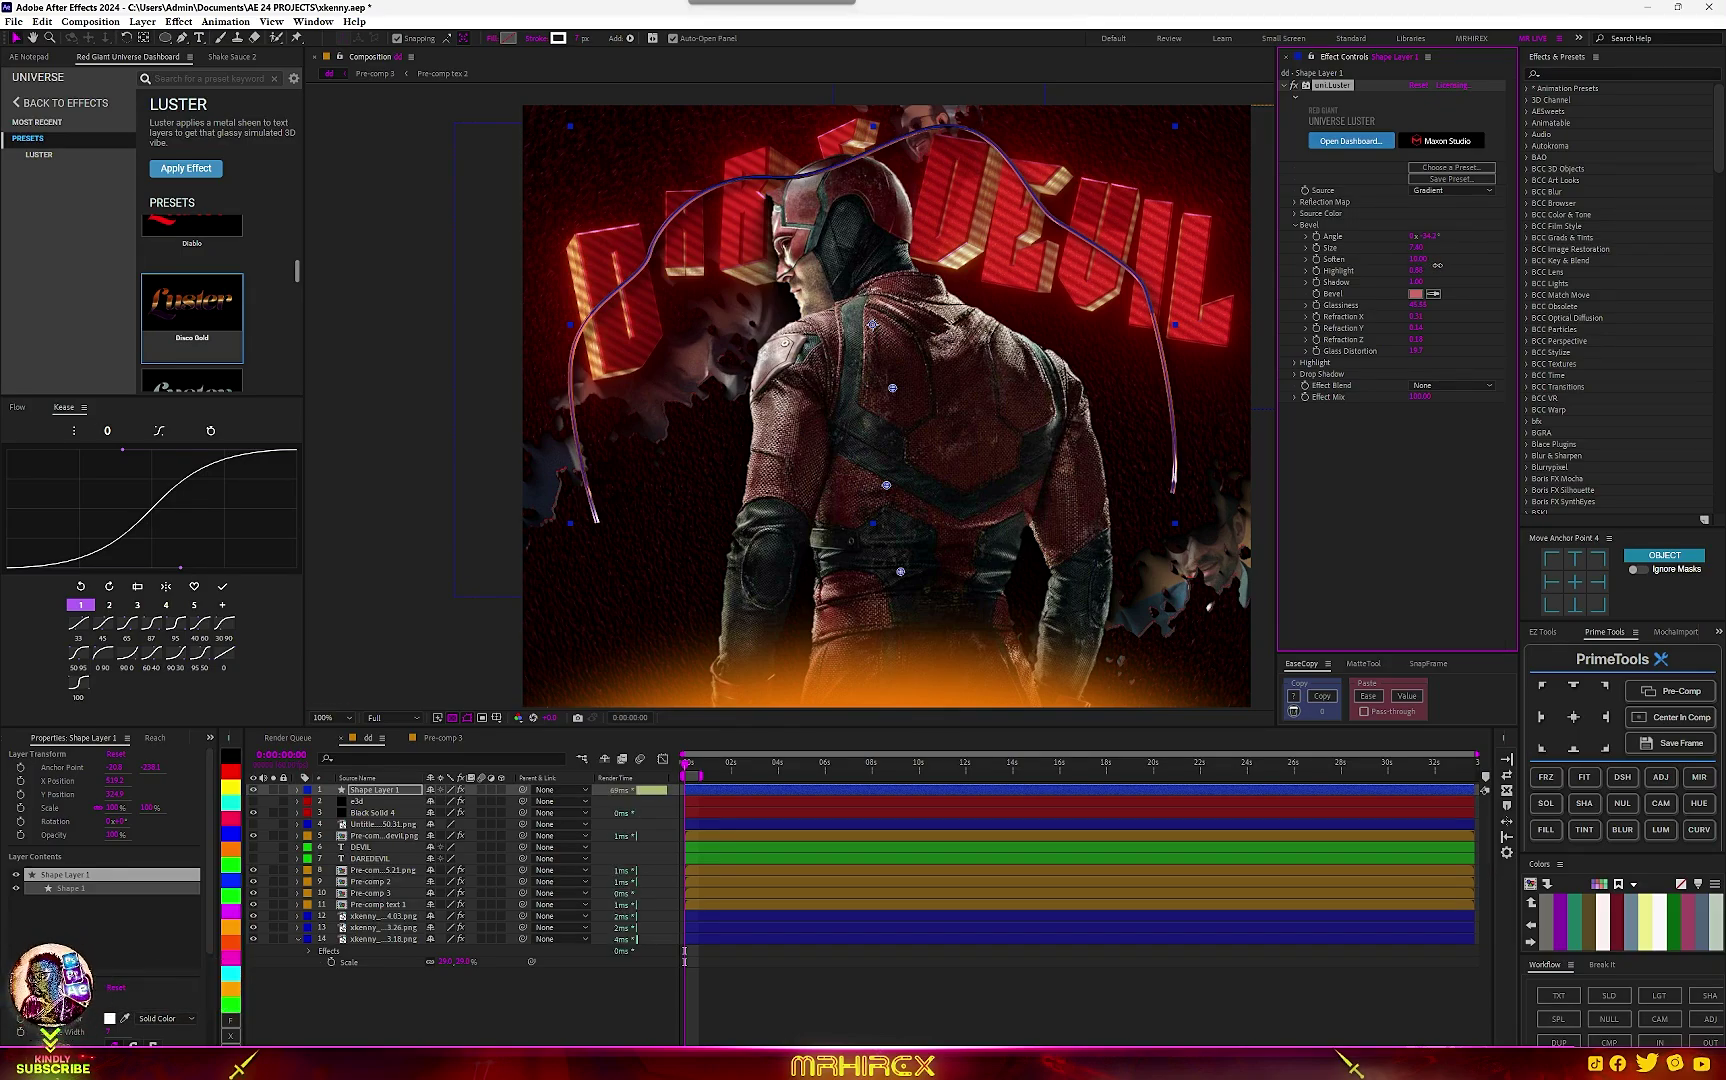
click(1415, 295)
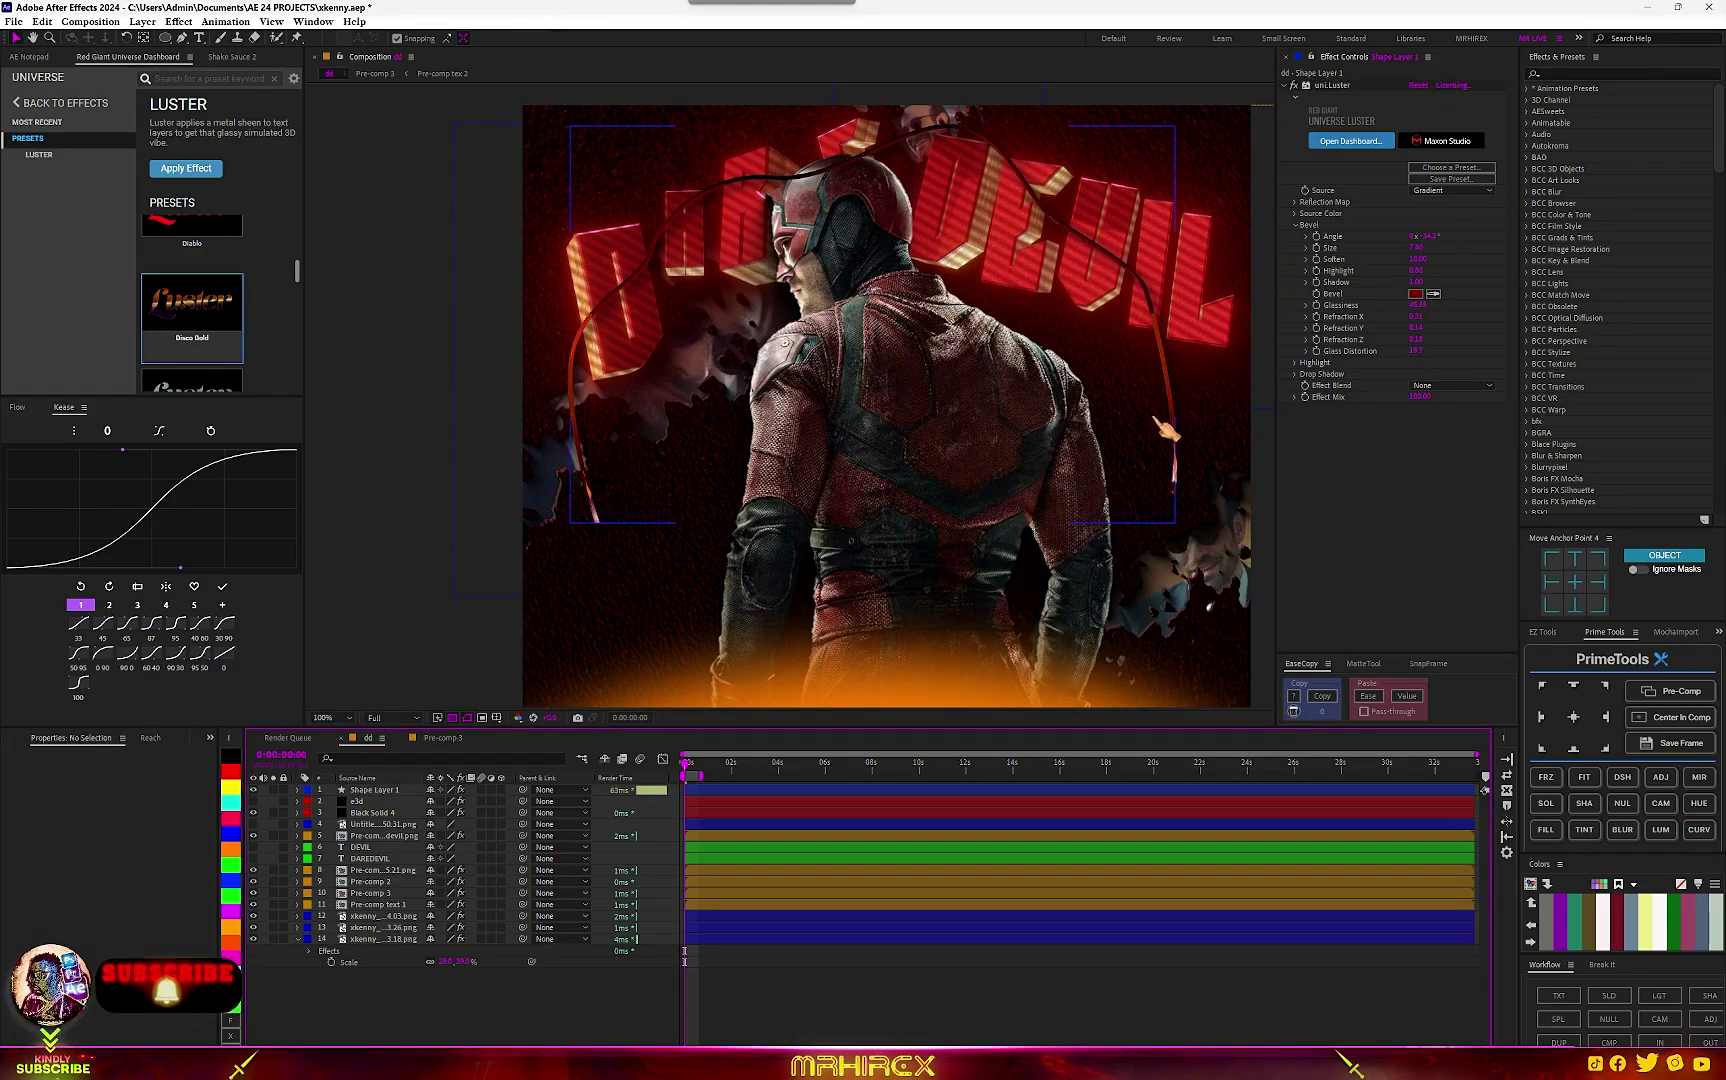
Draw a closed mask on Shape Layer 1 along the first D's outer edge and inner slot, where the curve crosses the letter.
scroll(538, 296, up, 2)
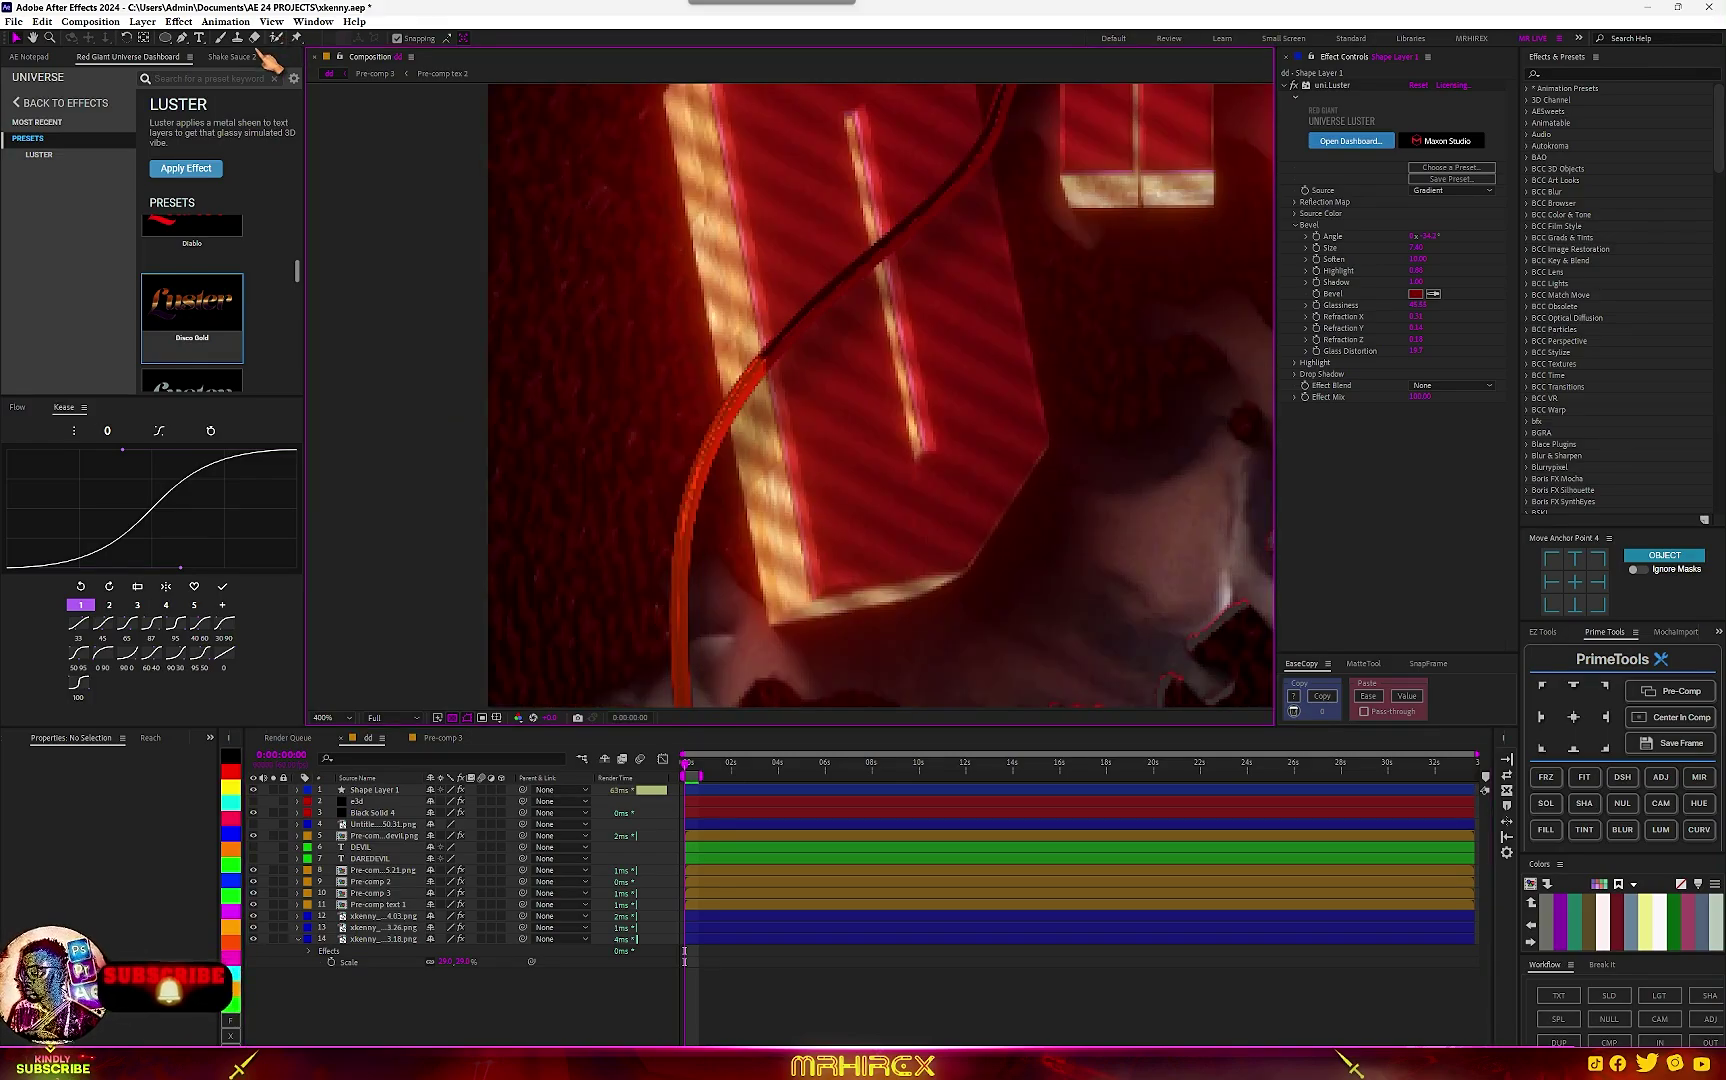
click(183, 38)
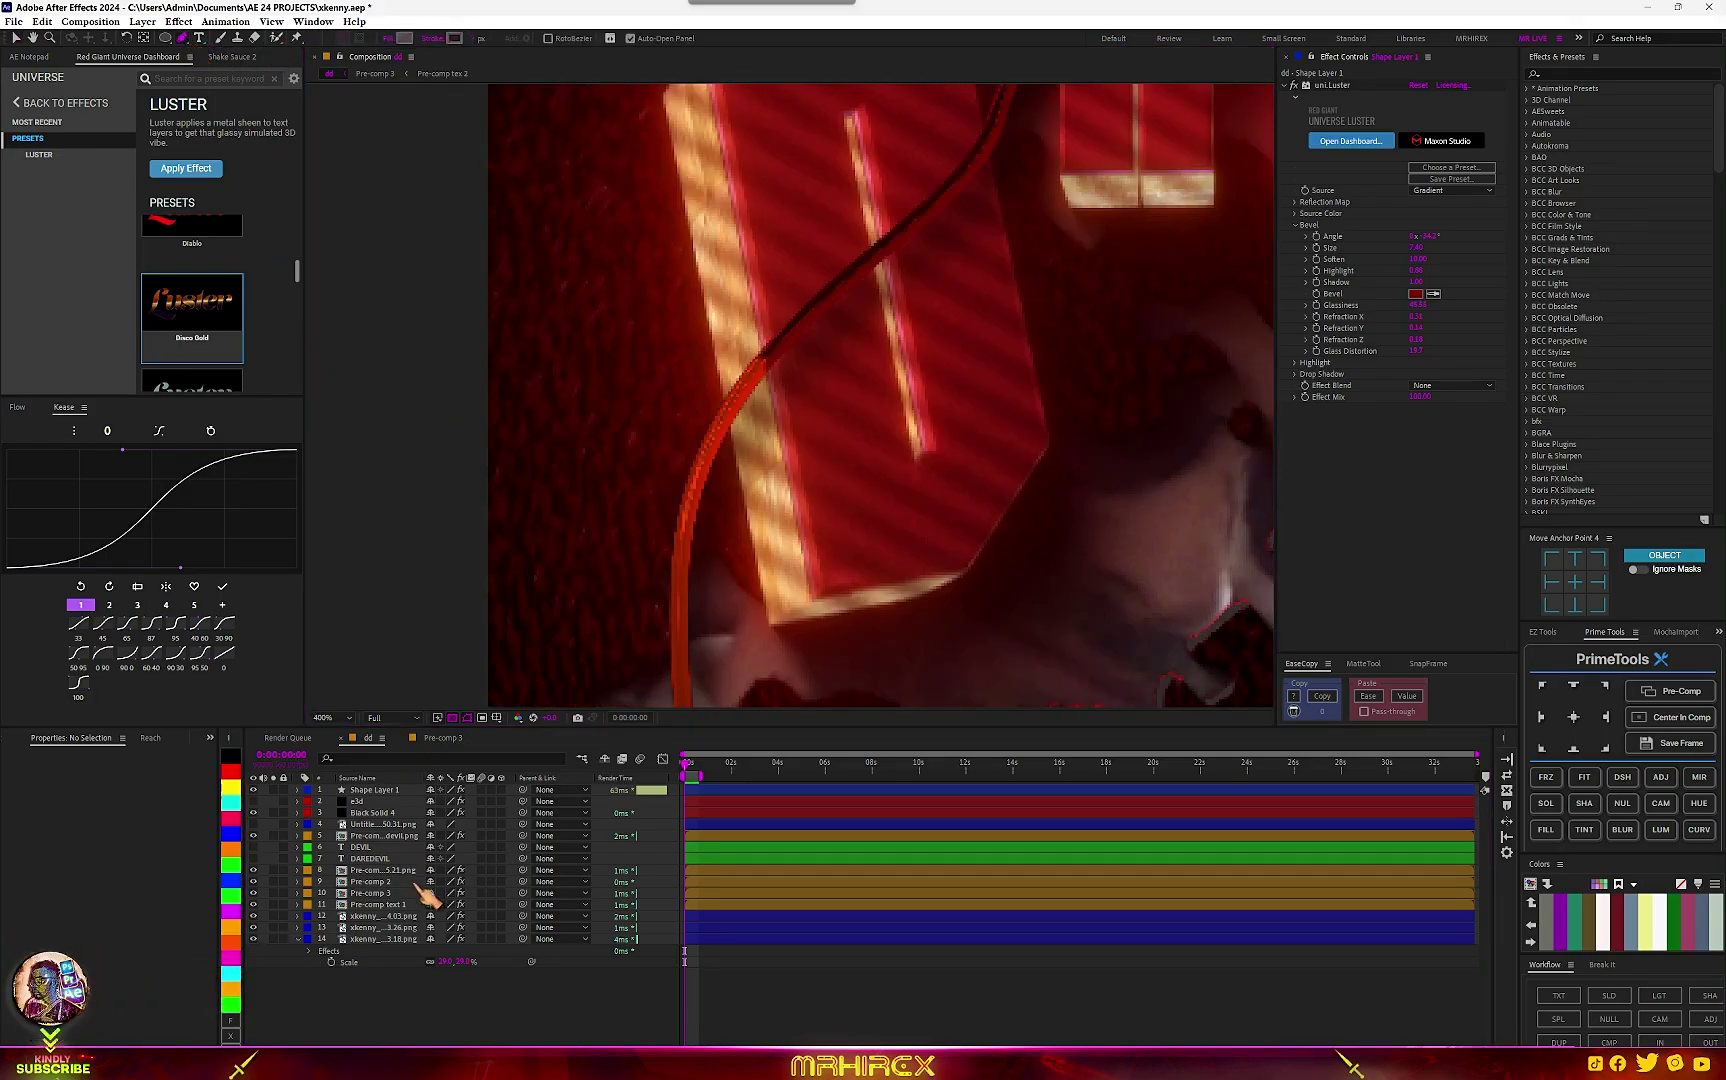
click(372, 789)
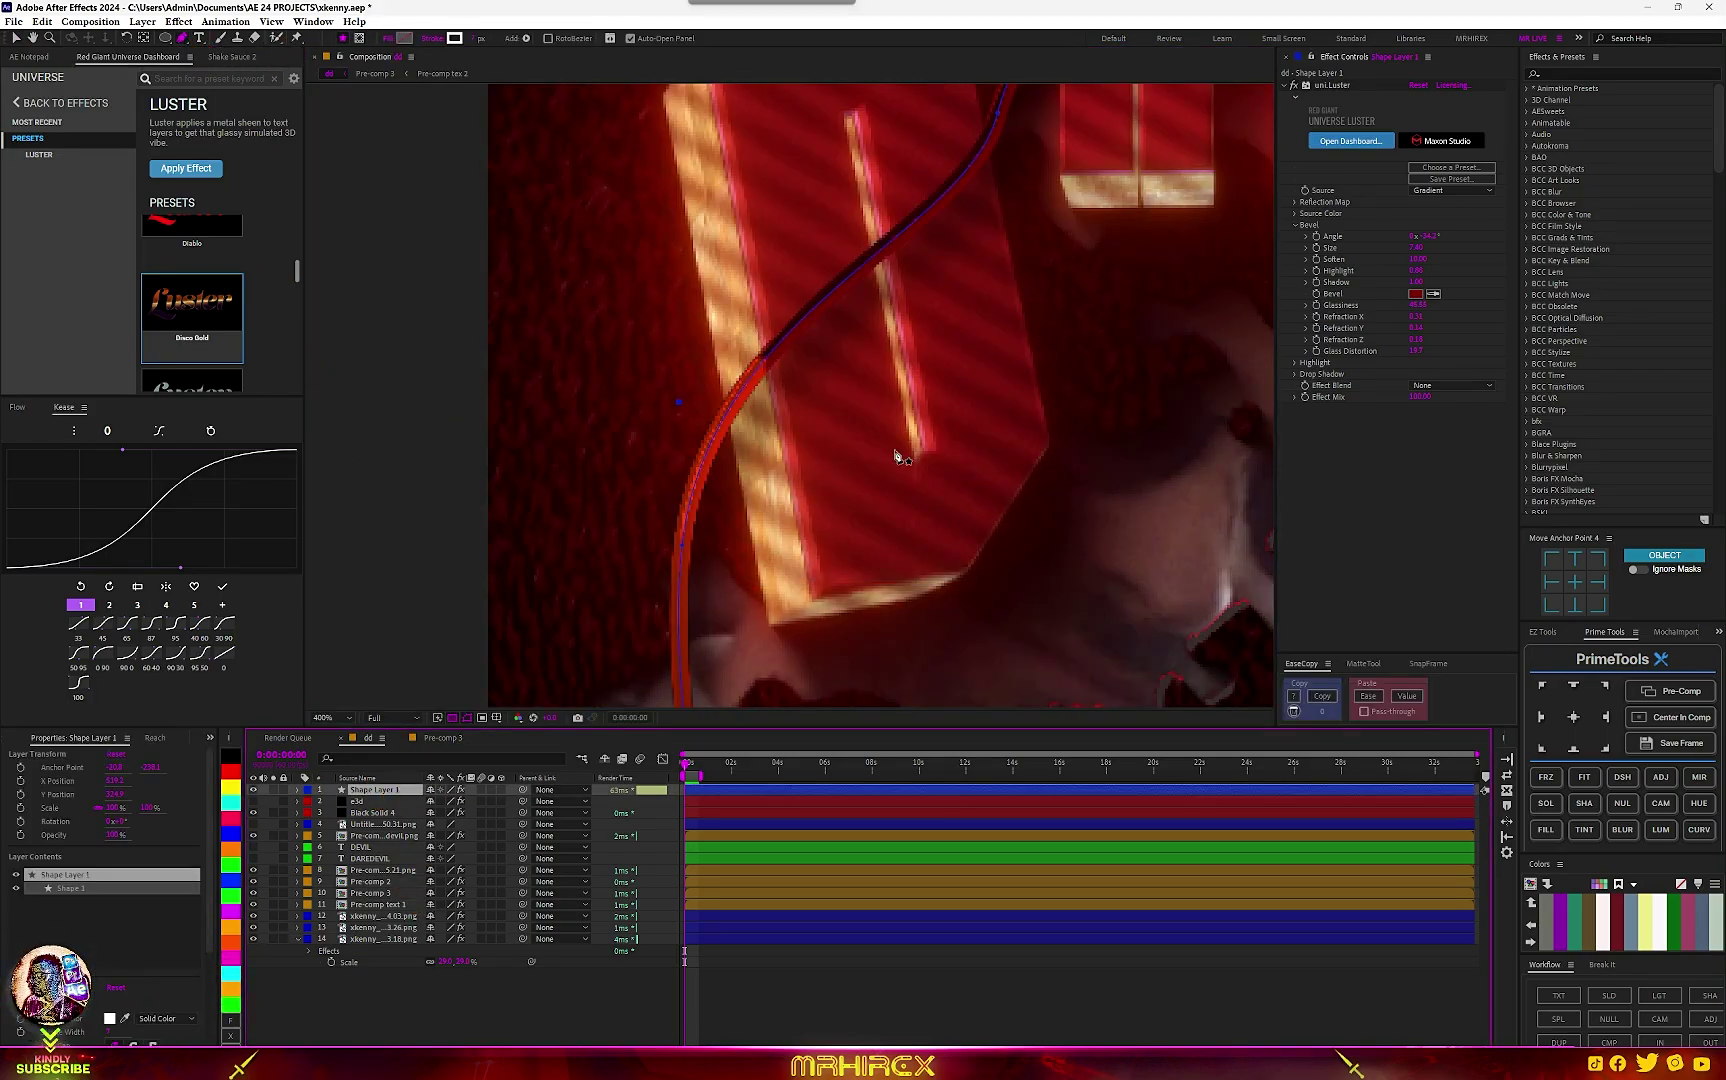
drag(889, 455, 809, 545)
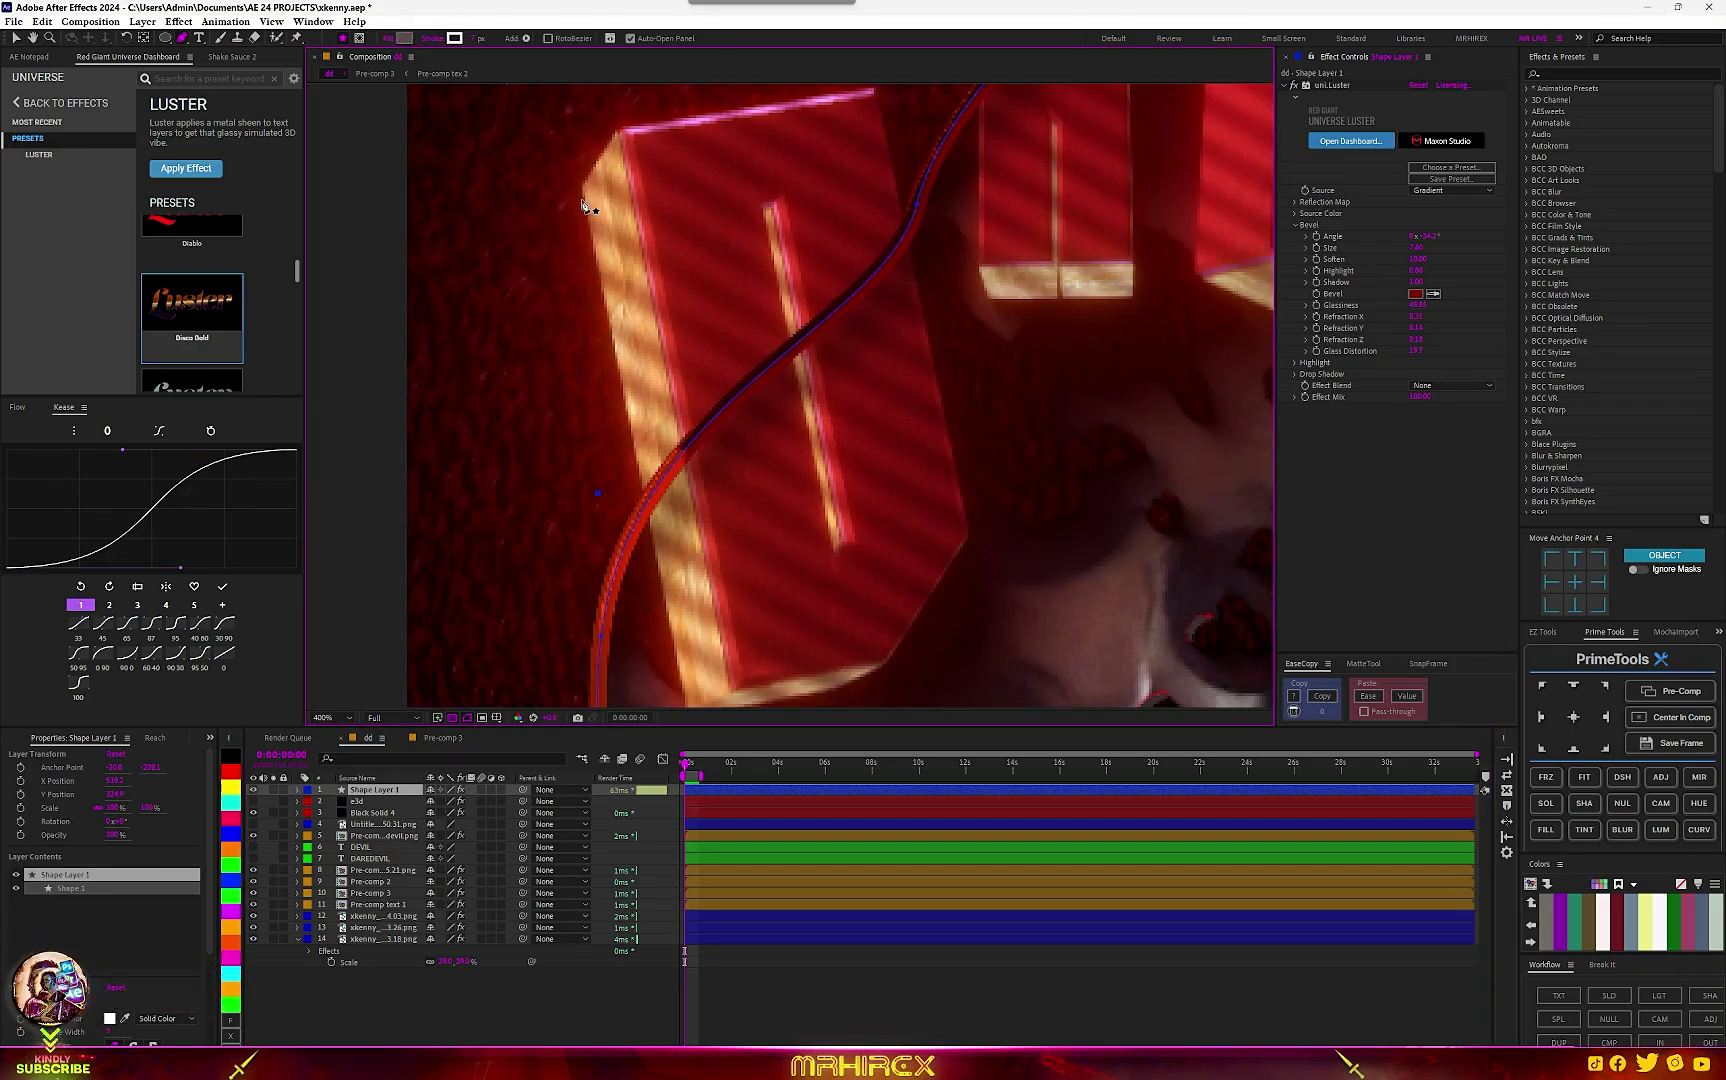
click(359, 38)
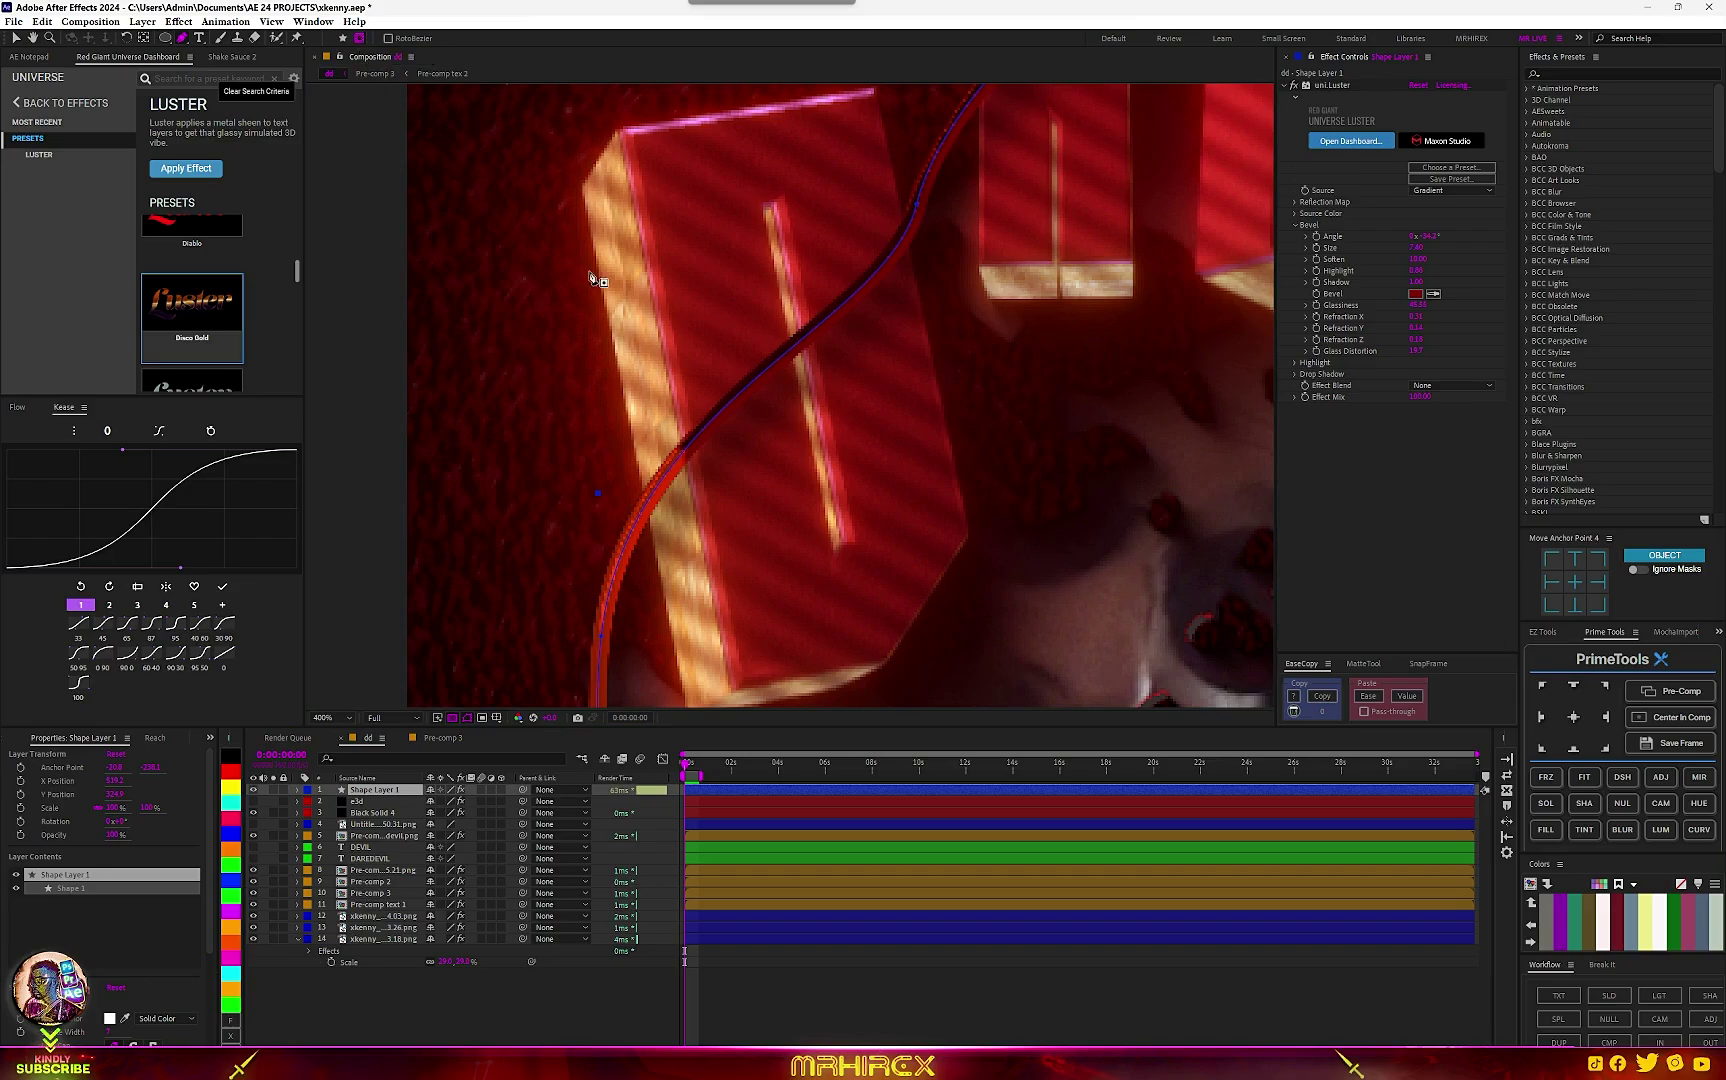
click(582, 186)
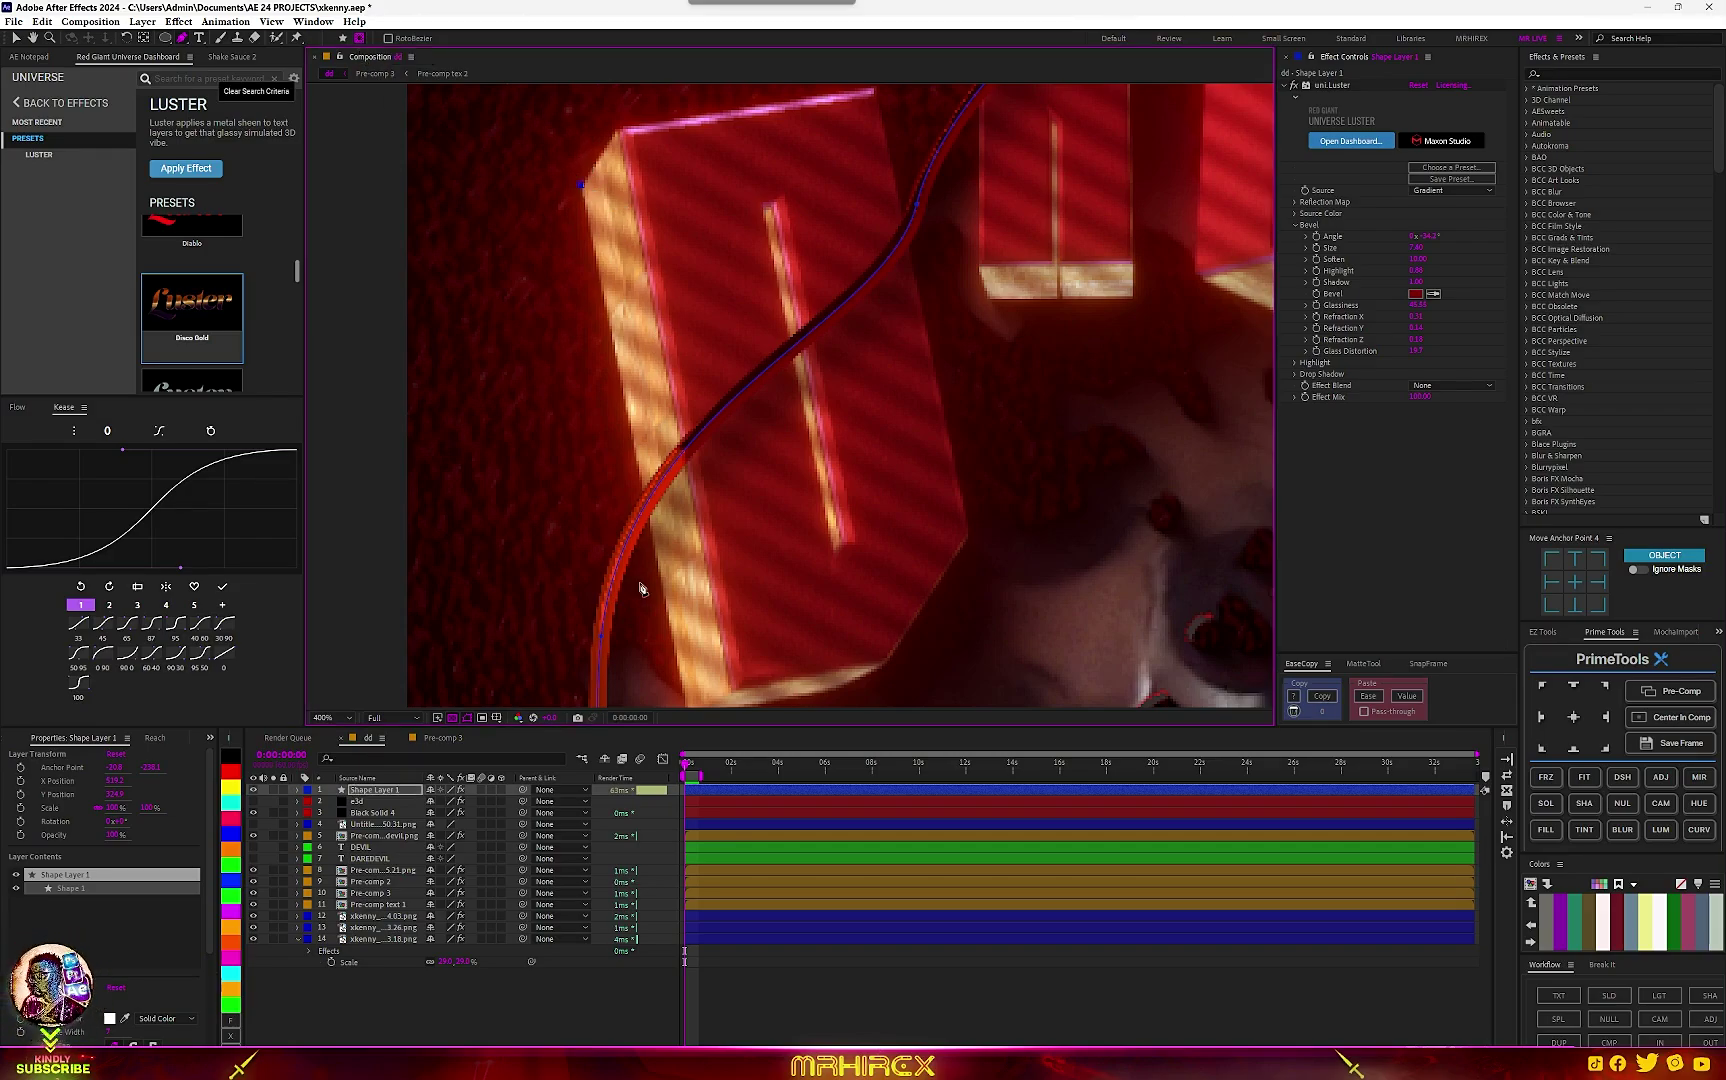
click(659, 572)
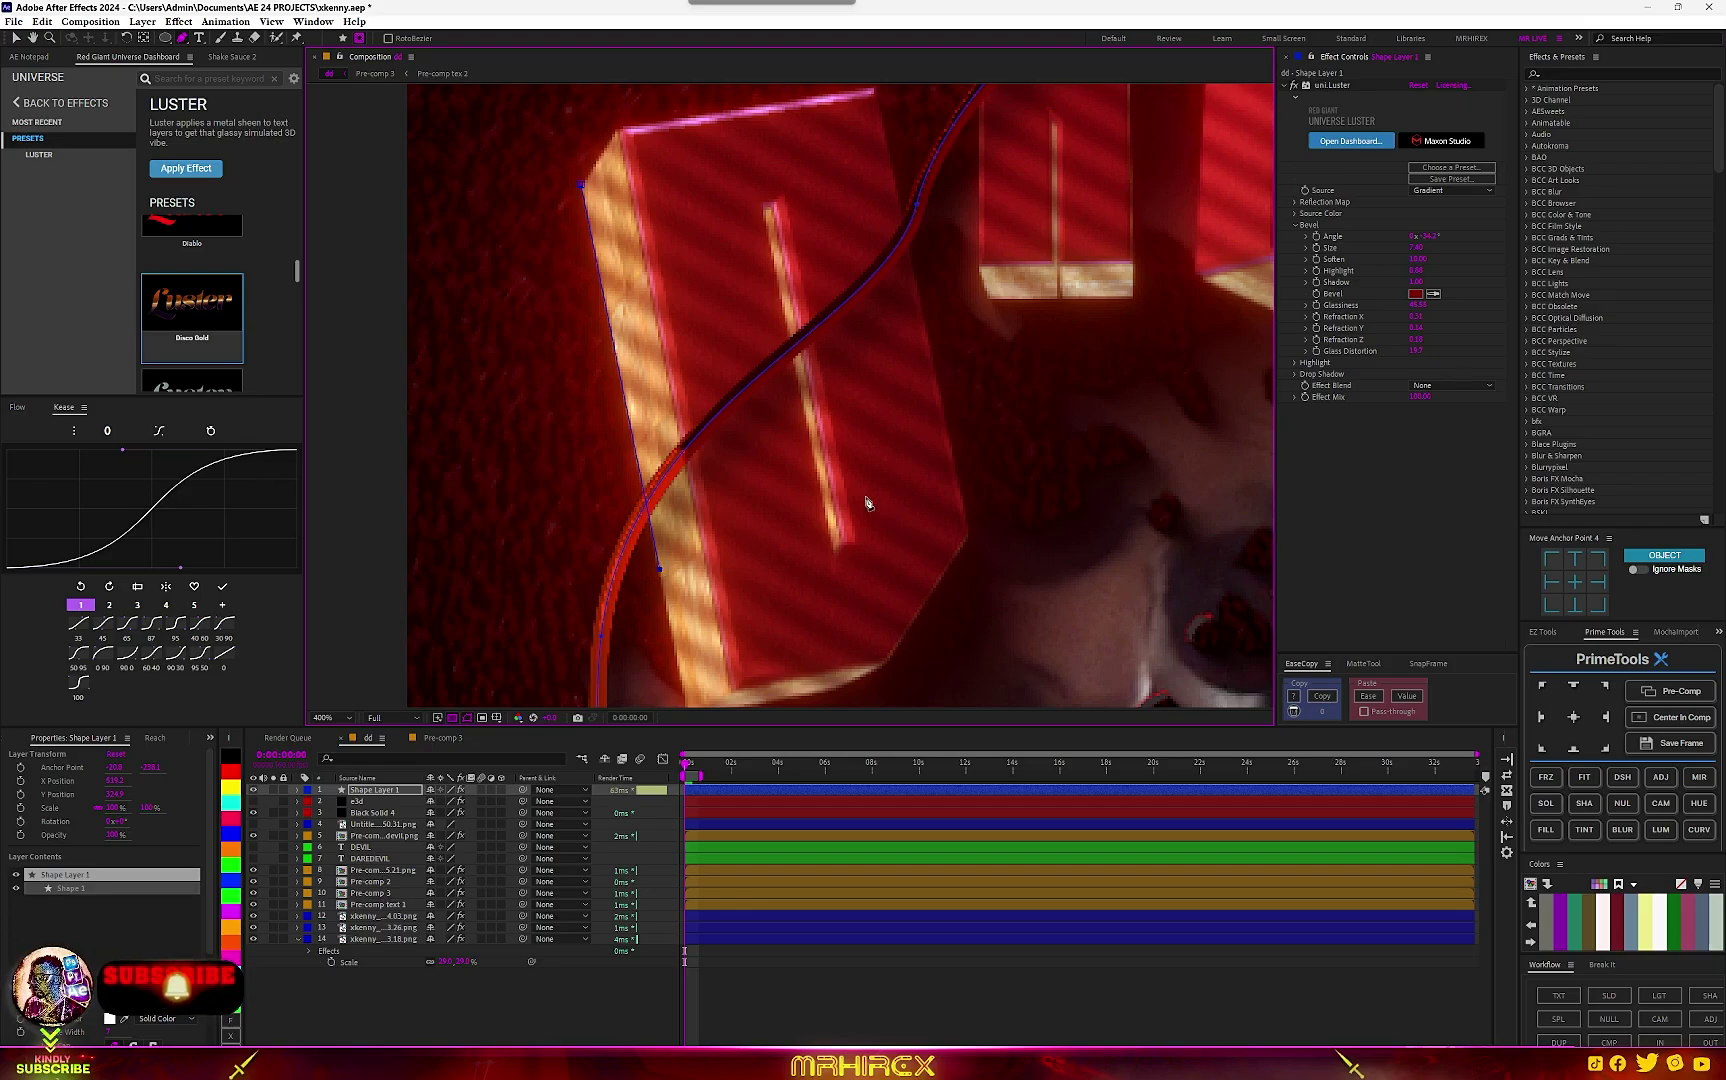
click(811, 452)
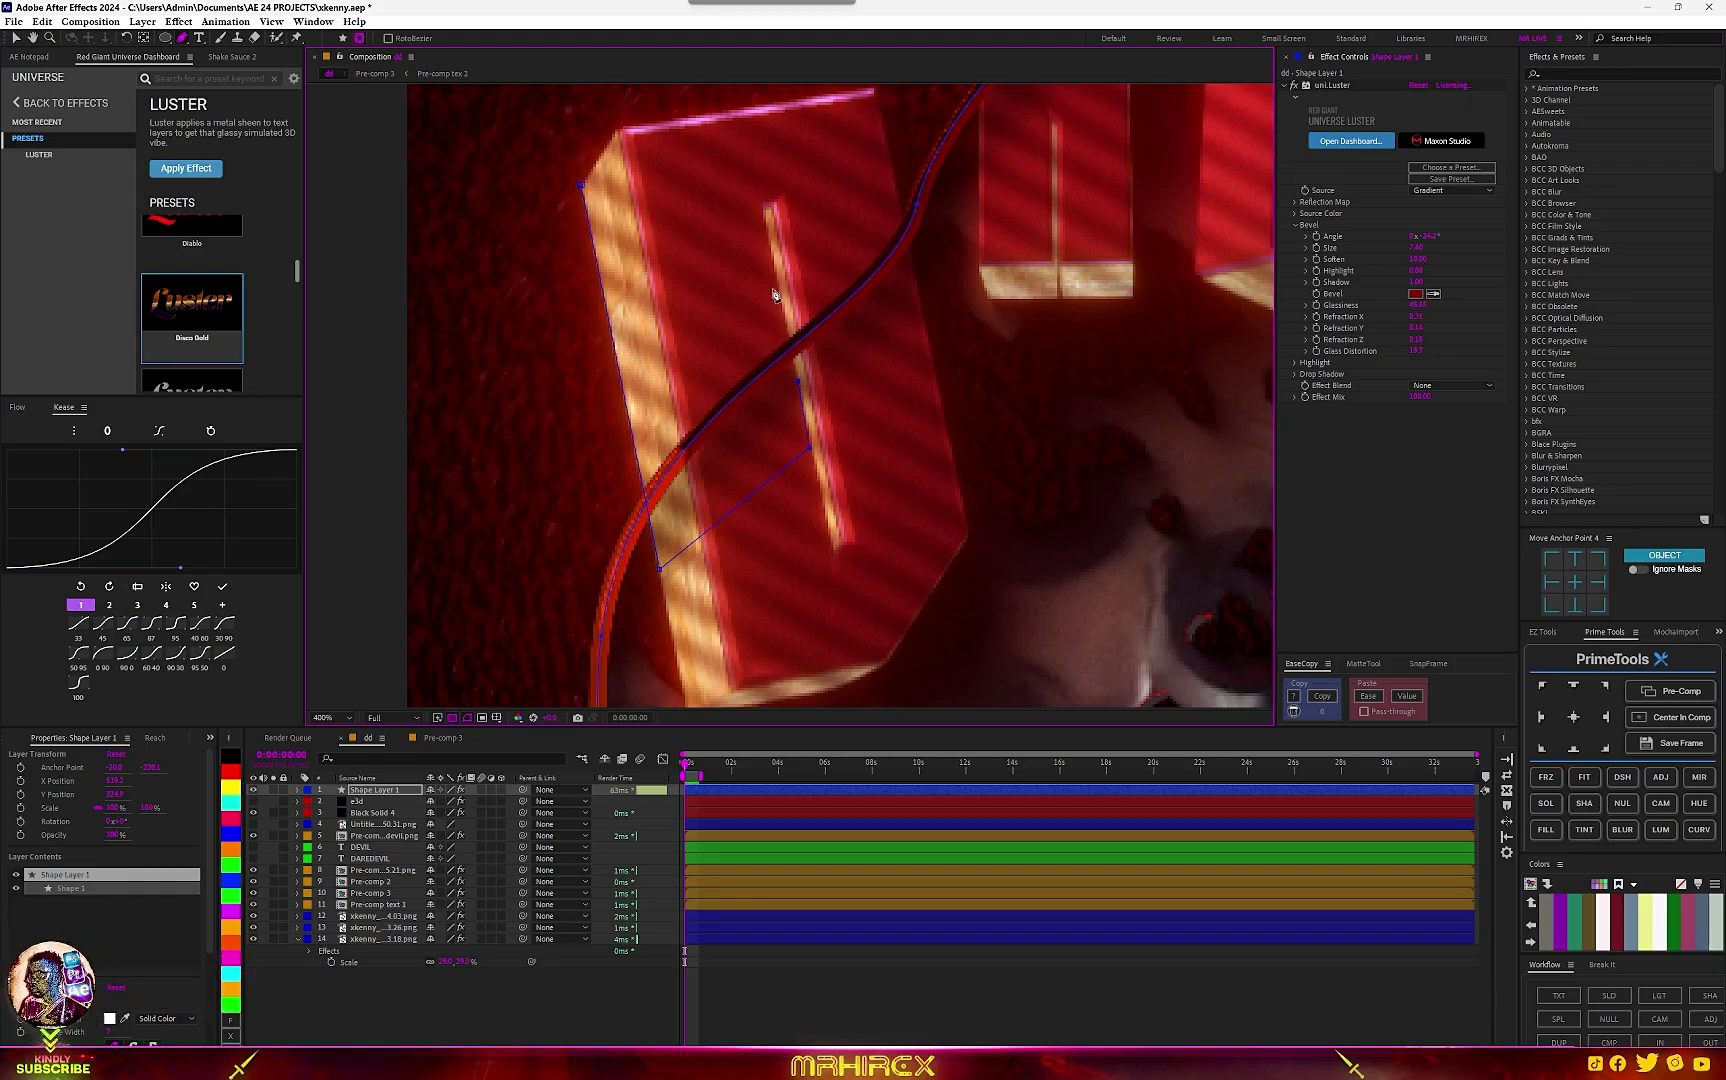
click(763, 204)
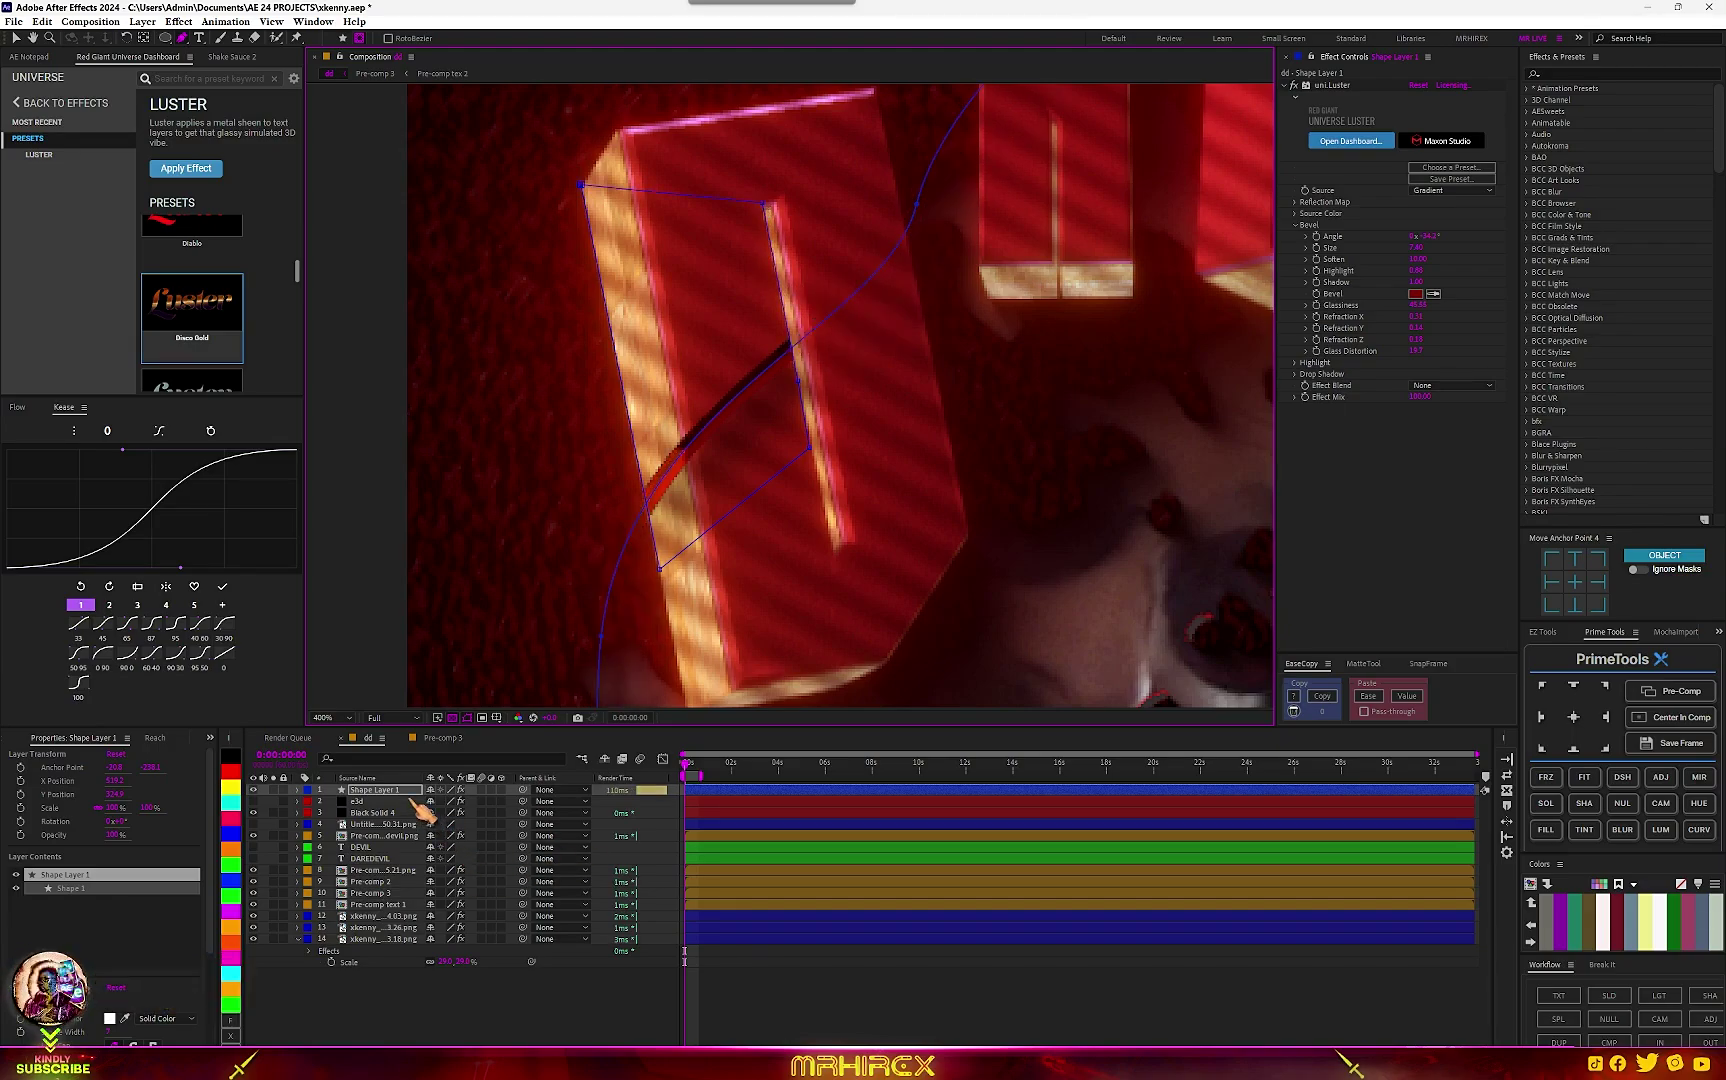
Set Mask 1 of Shape Layer 1 to Subtract so the curve passes behind the letter D.
click(298, 790)
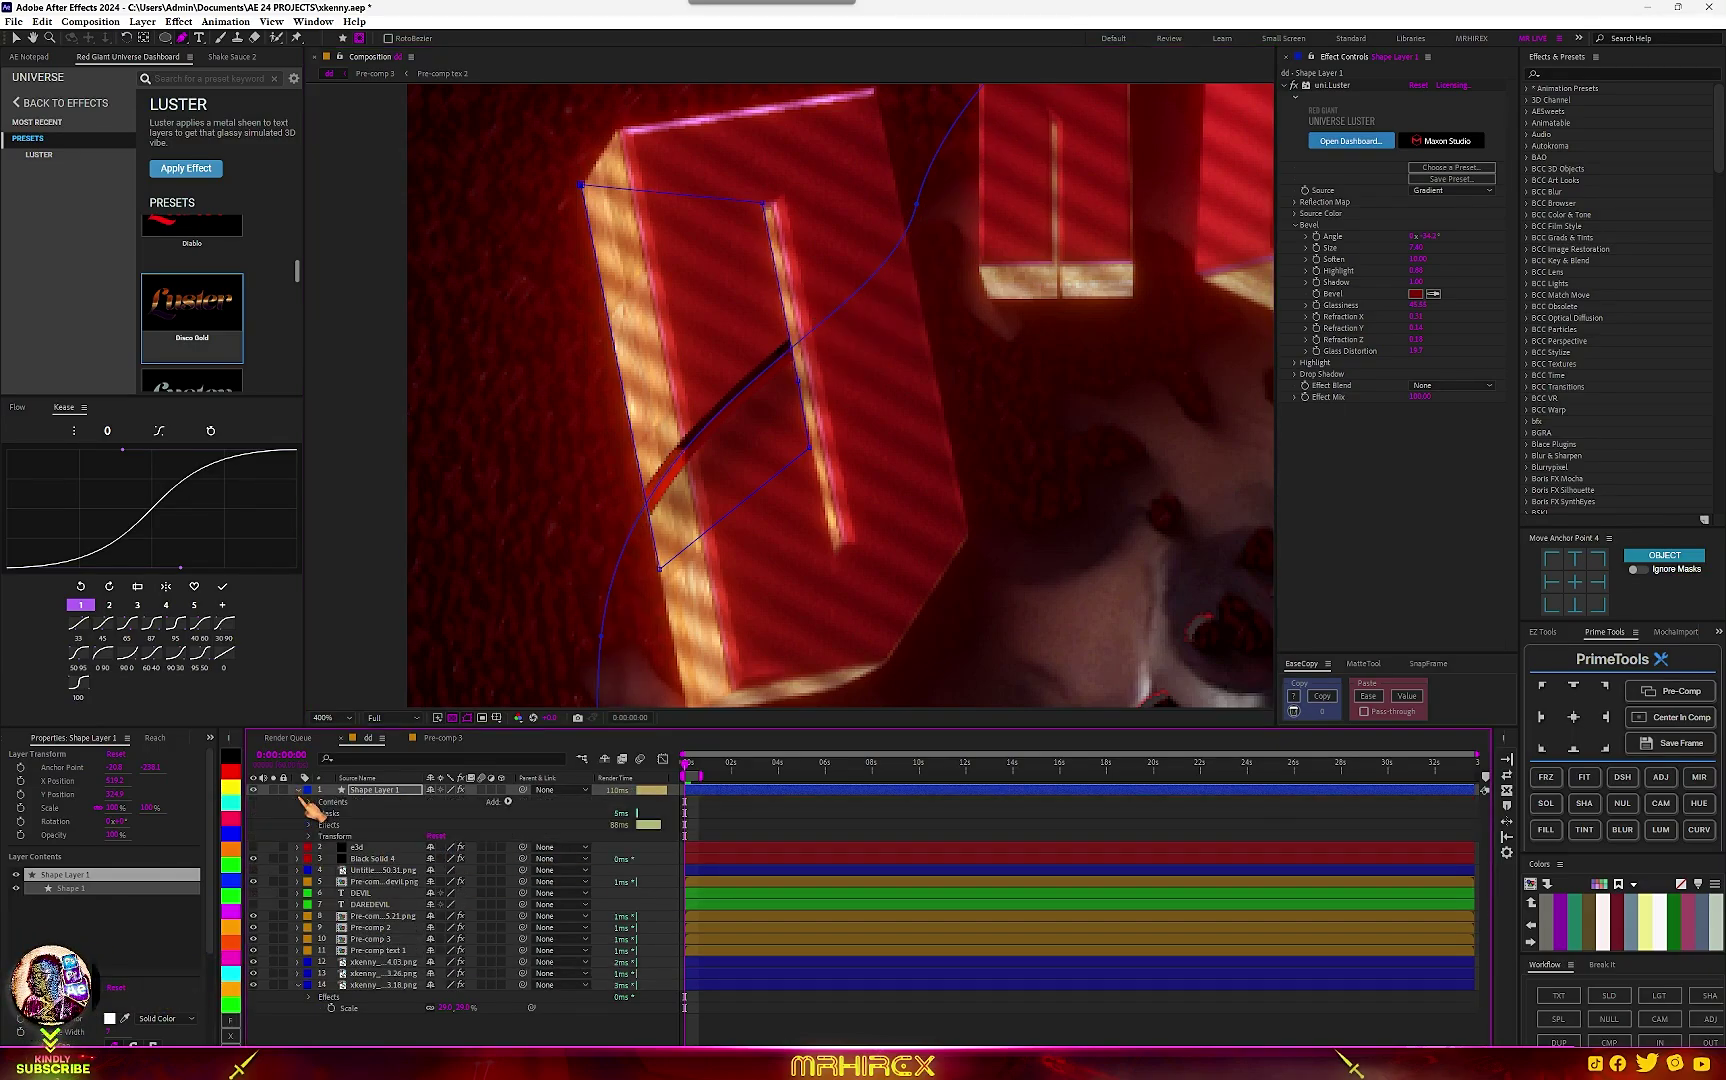
click(311, 815)
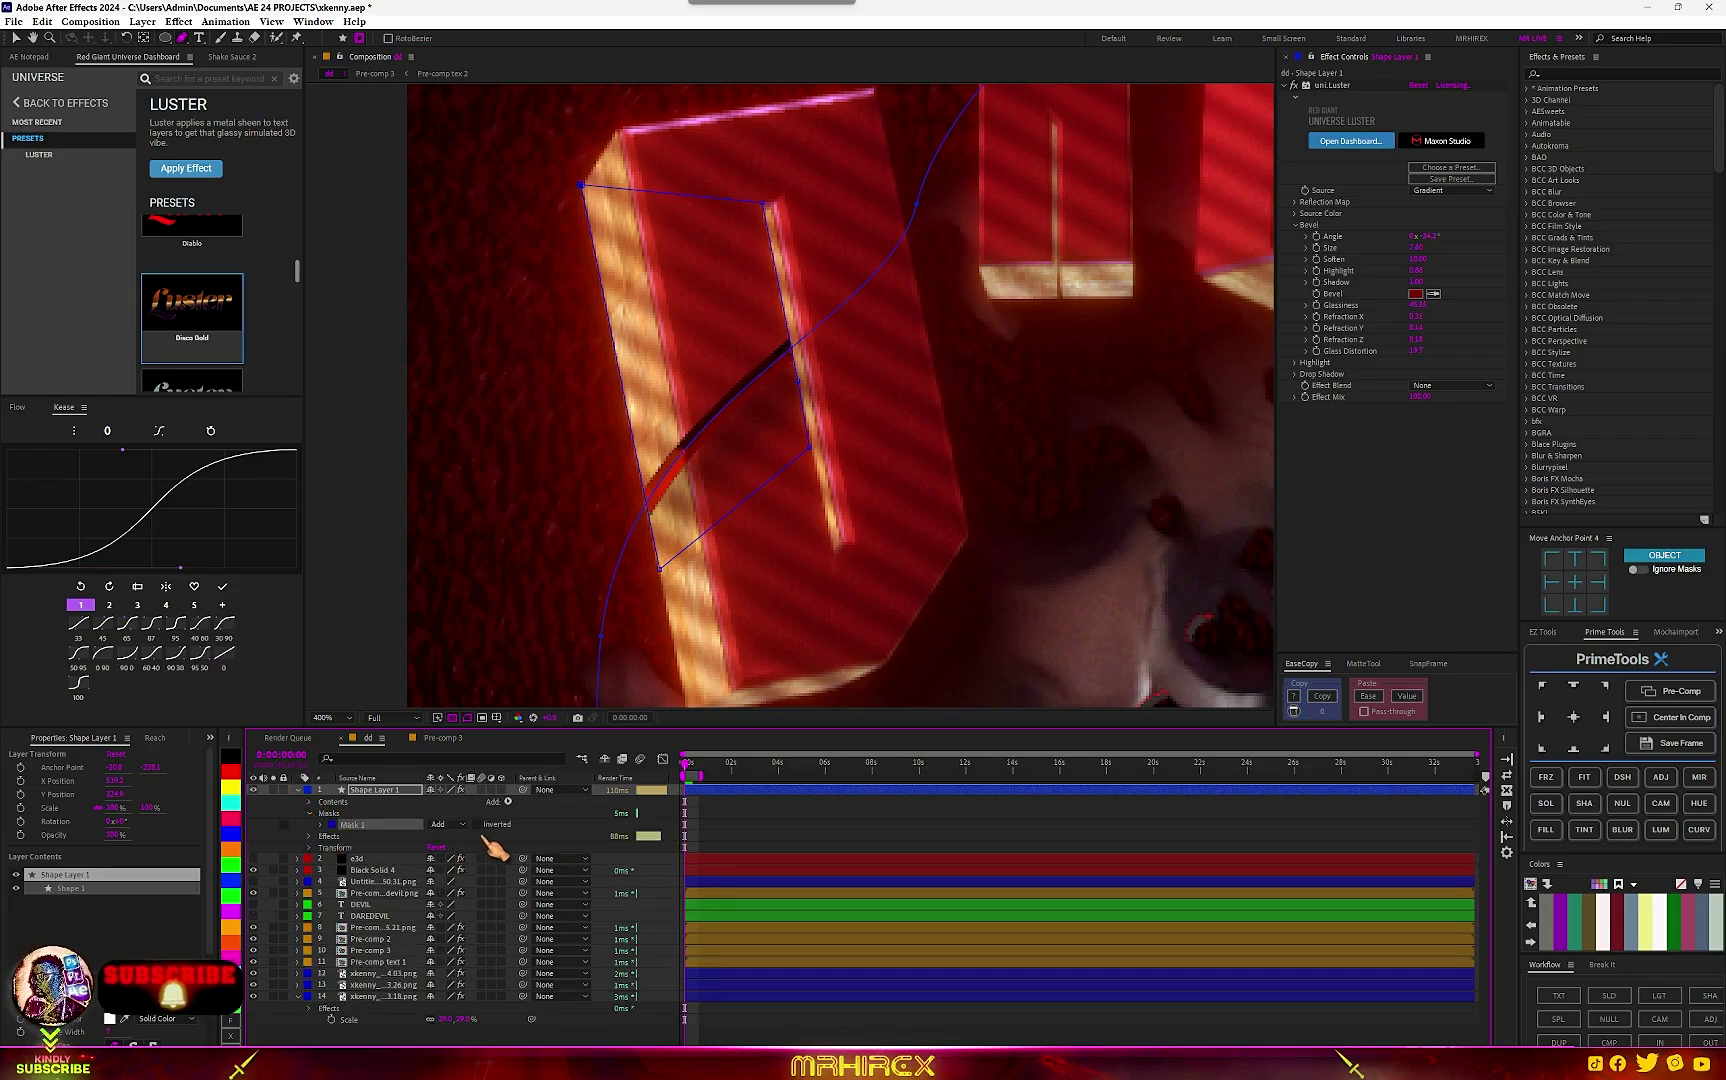
click(440, 824)
click(474, 868)
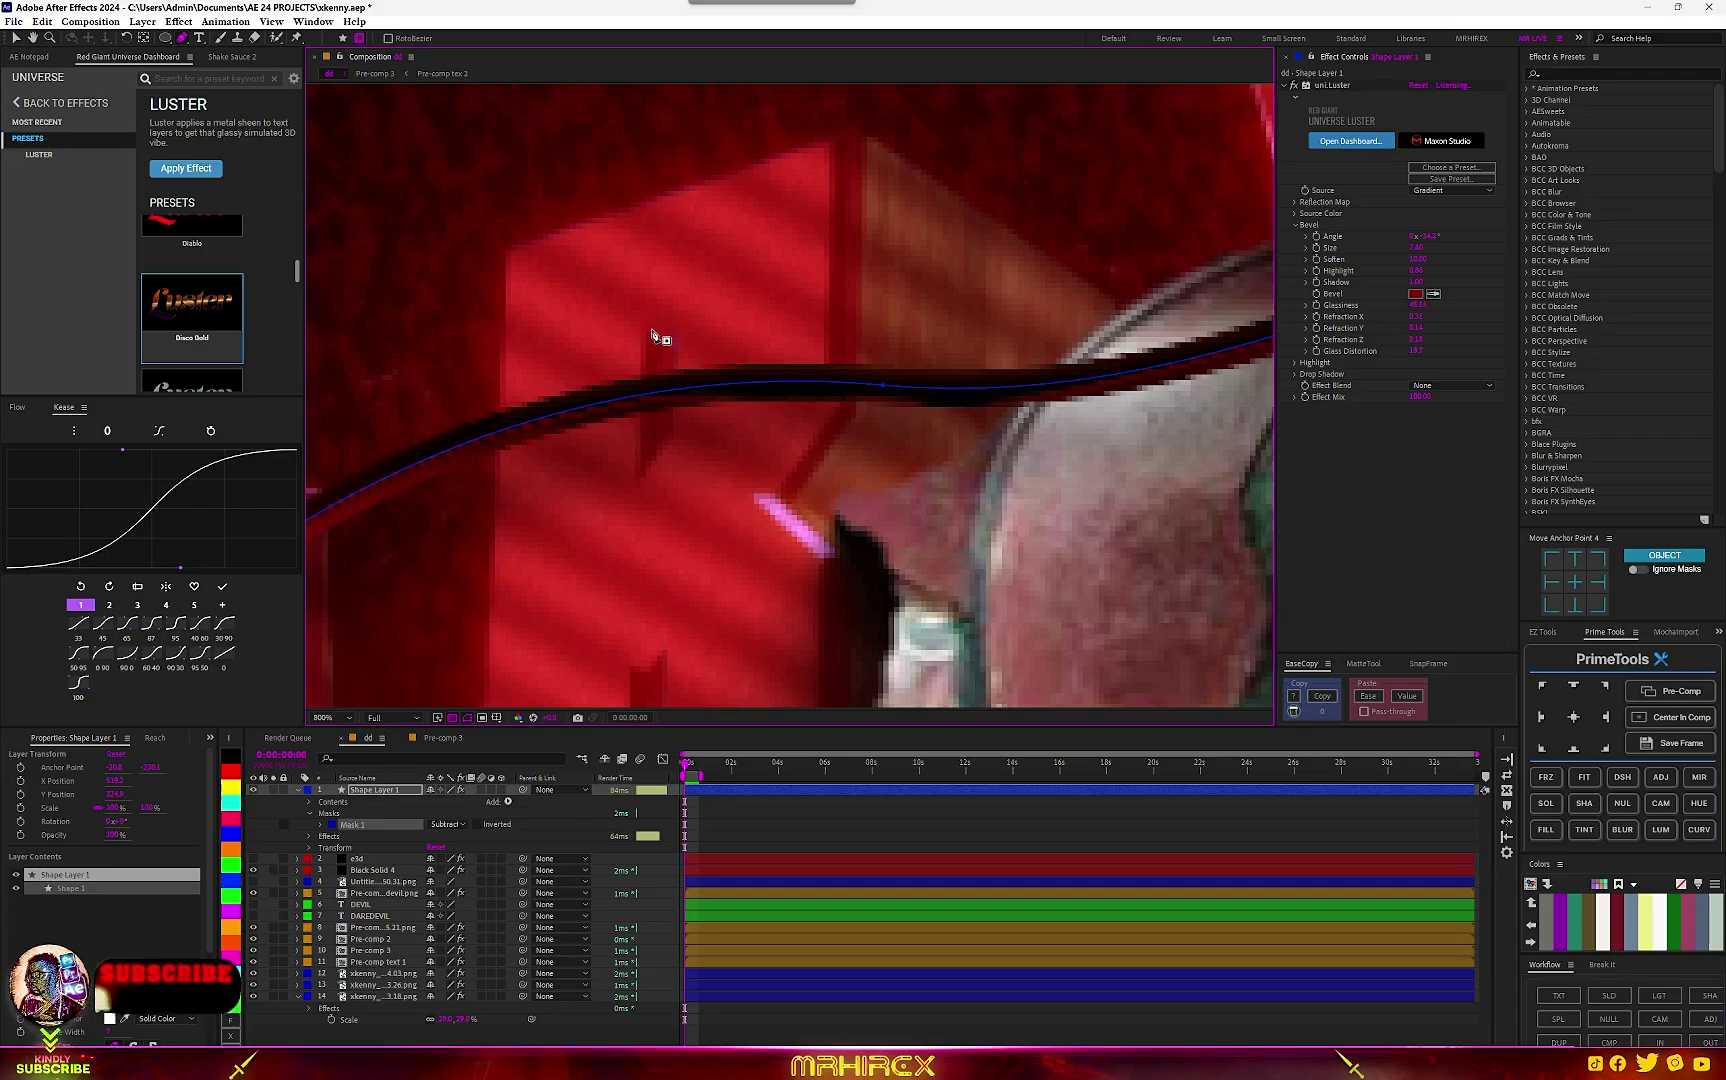
Draw a second mask on Shape Layer 1 around the curve between the letter R and the helmet's top, and set it to Subtract.
click(677, 333)
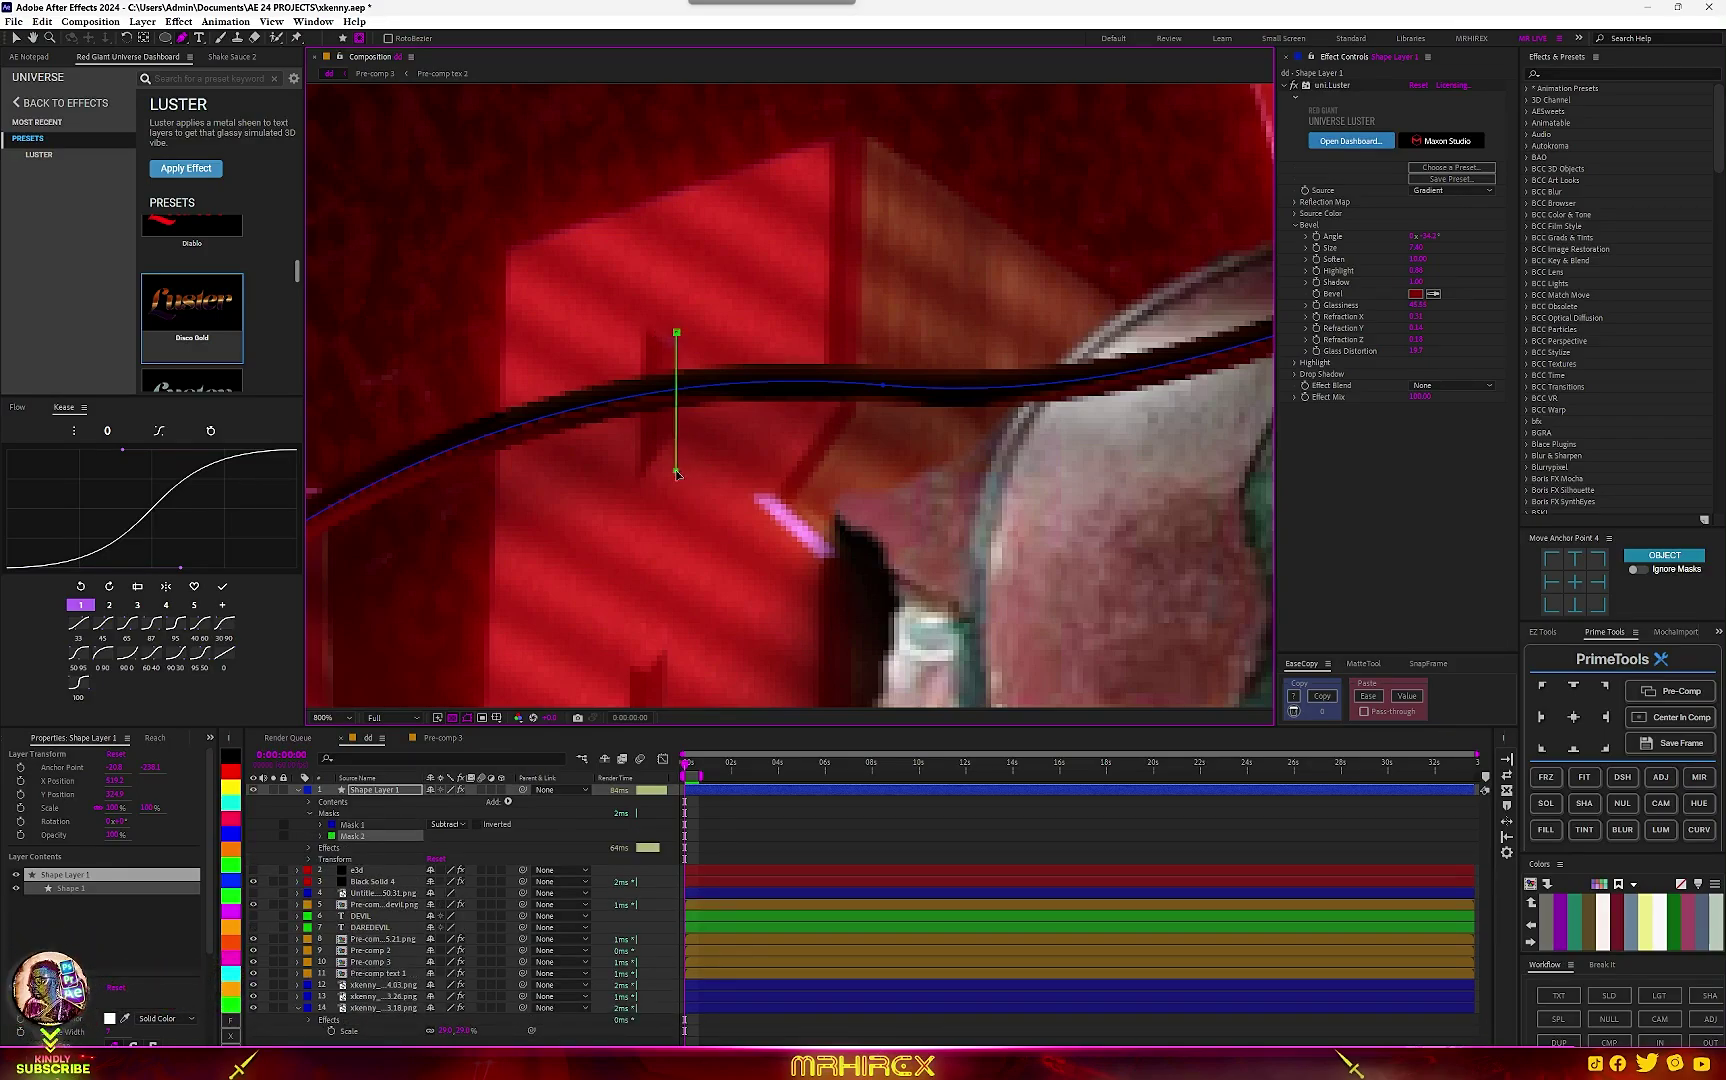
scroll(691, 463, down, 1)
drag(765, 519, 613, 544)
click(1081, 589)
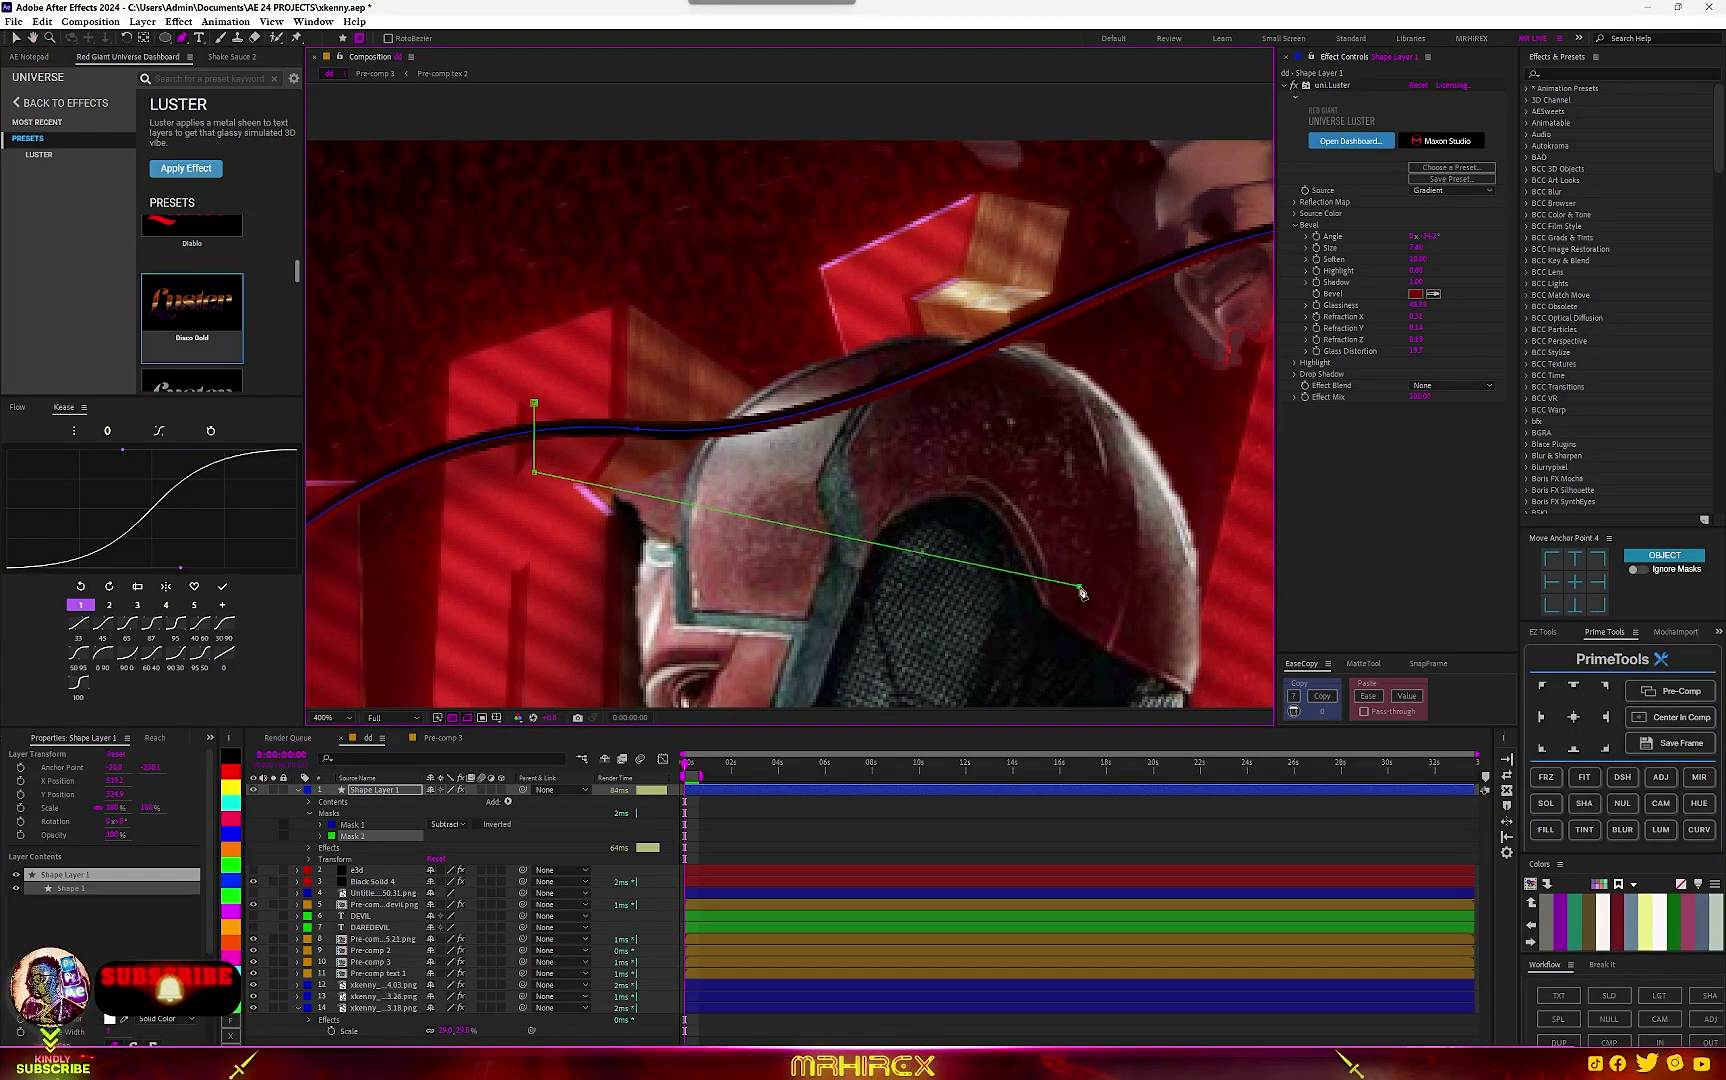
click(1066, 381)
scroll(1024, 355, up, 2)
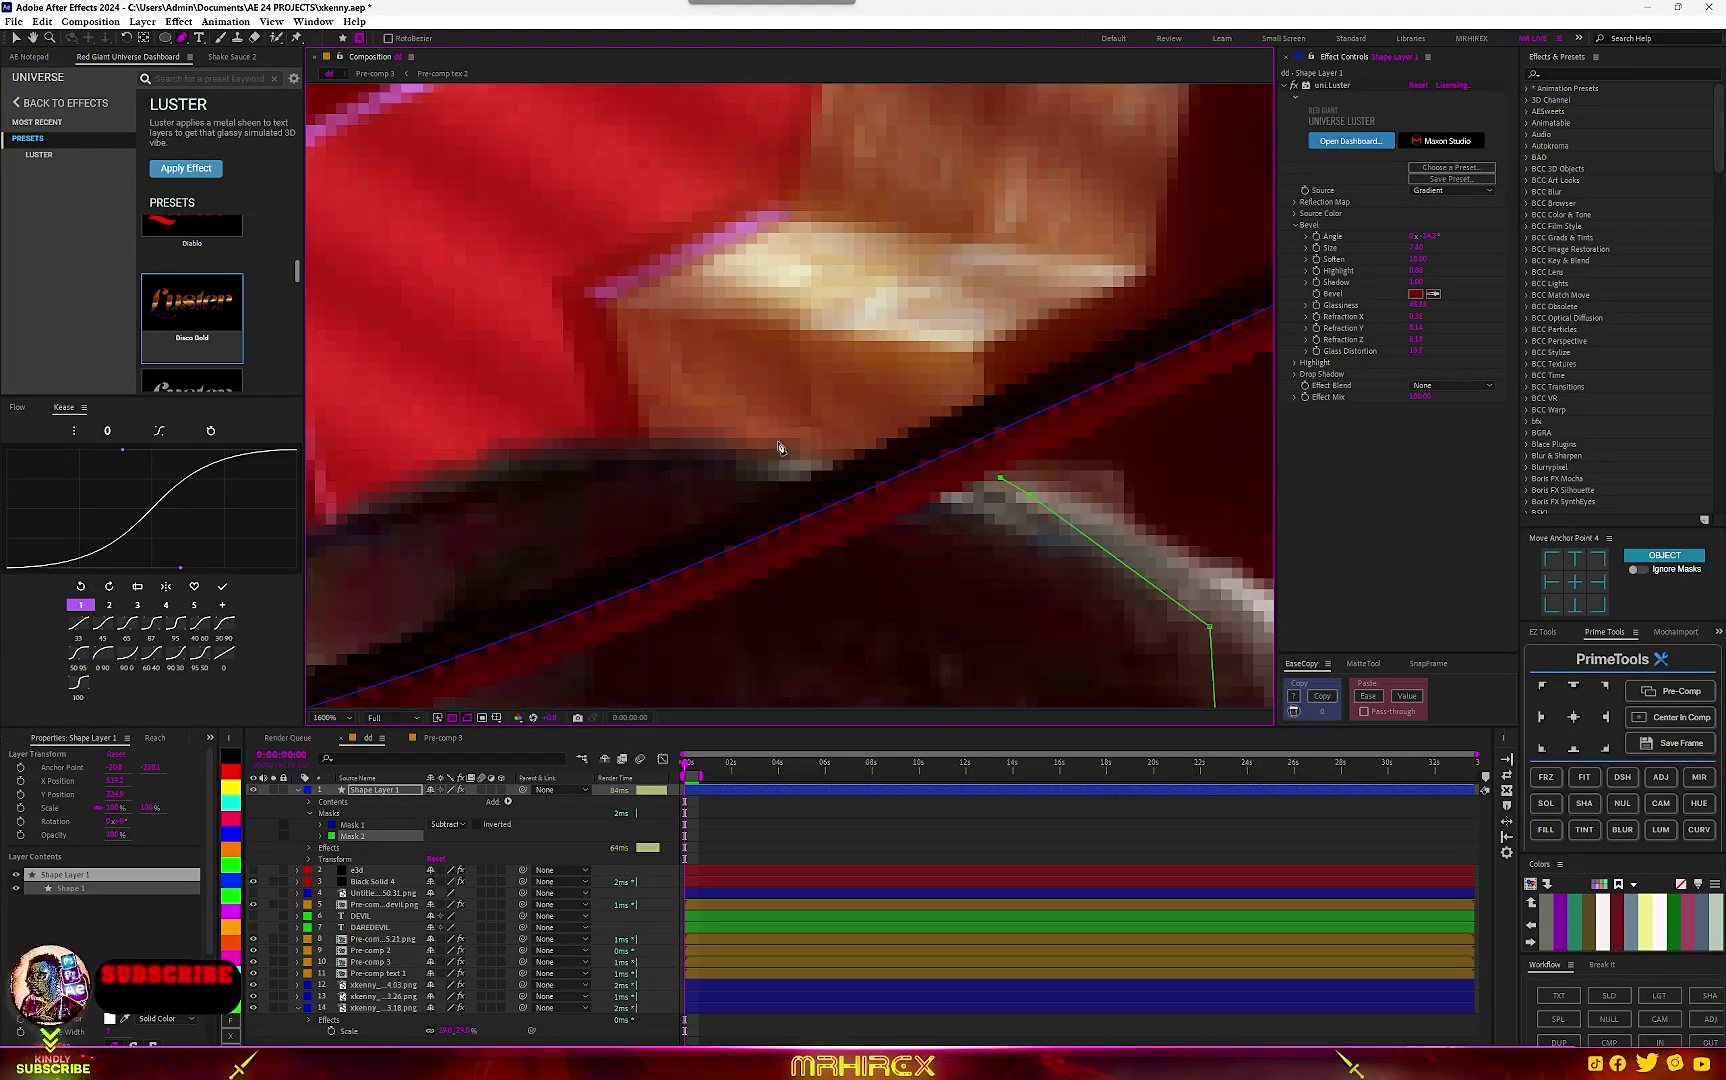
drag(768, 436, 687, 435)
key(space)
scroll(651, 435, down, 3)
drag(545, 465, 1015, 351)
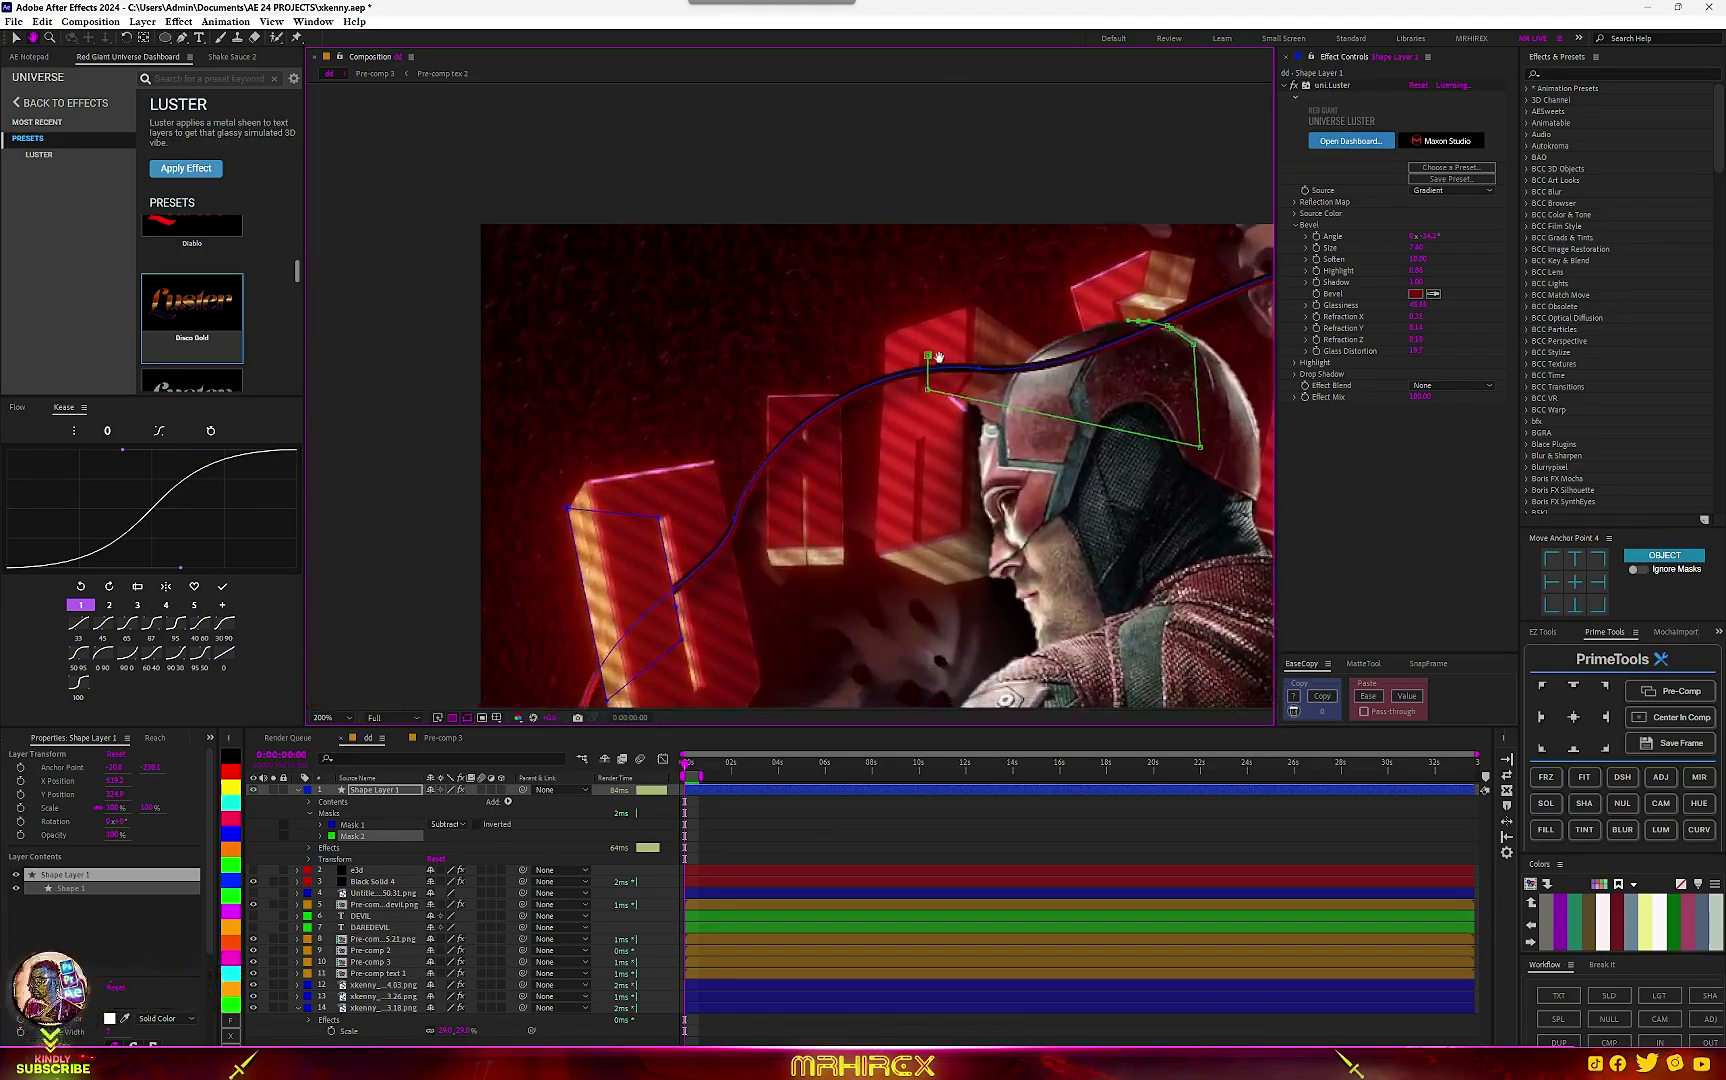
click(967, 341)
click(928, 355)
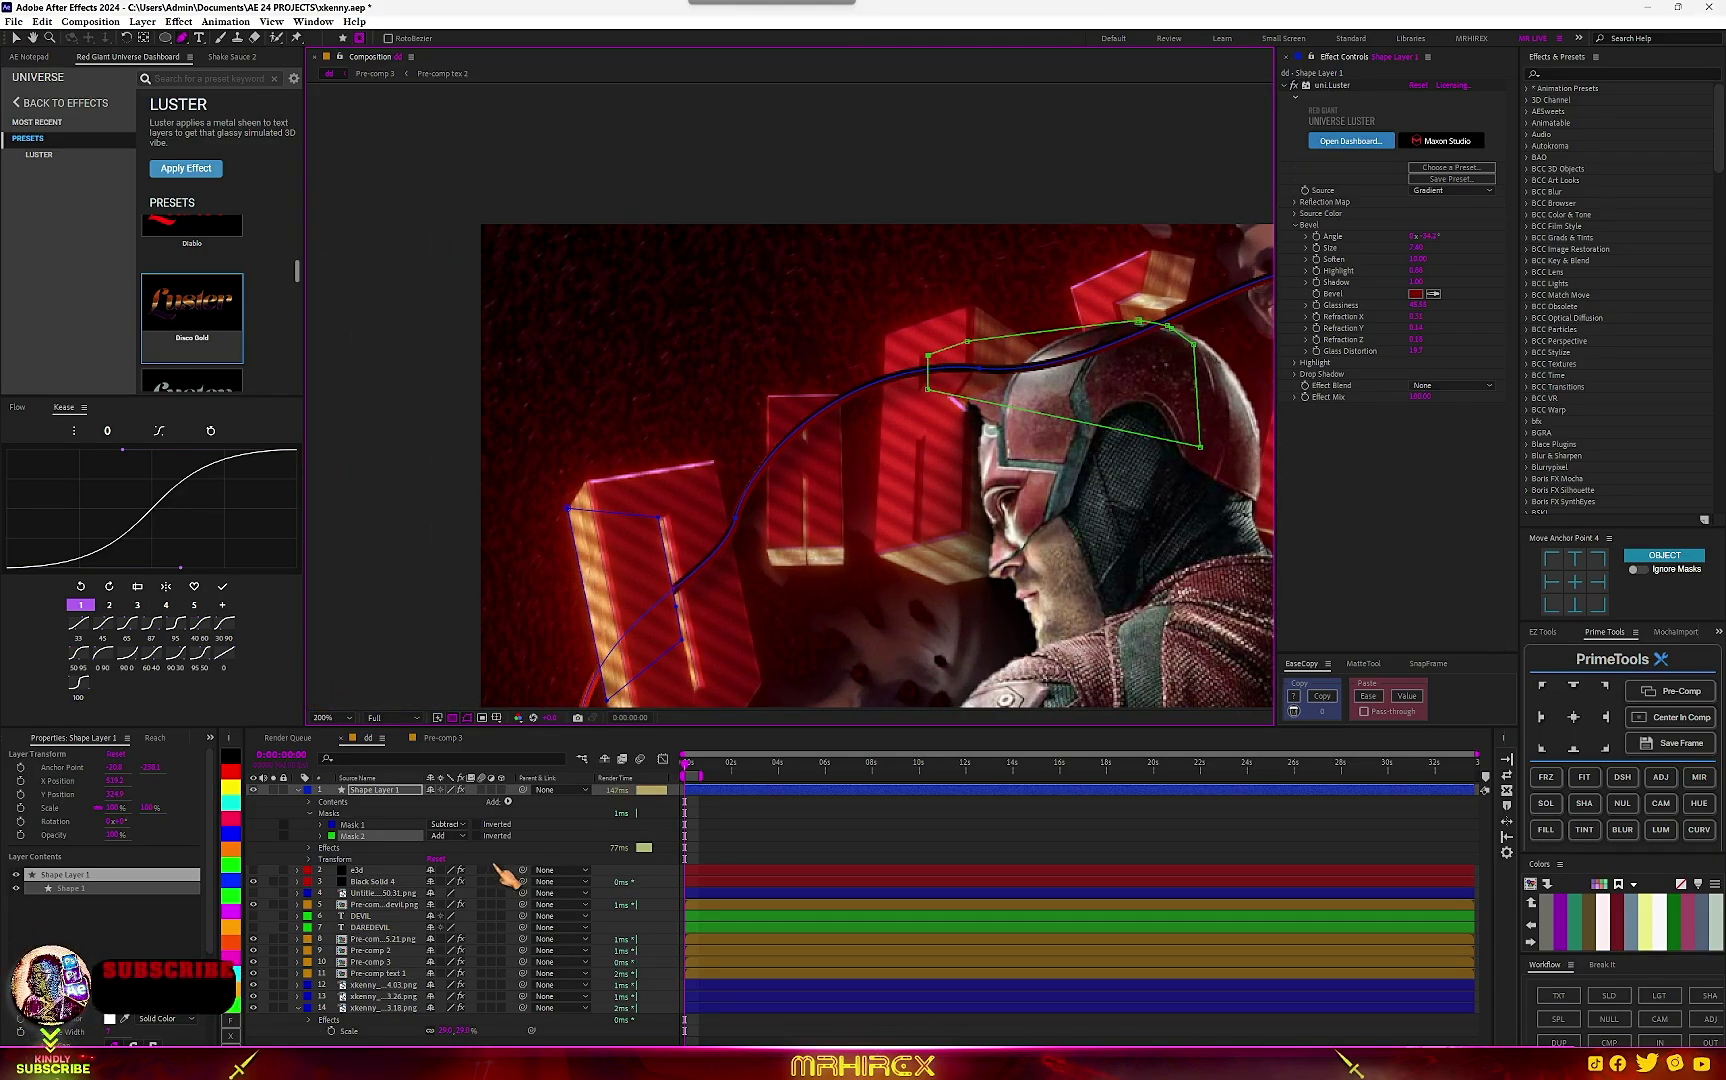
click(452, 838)
click(478, 877)
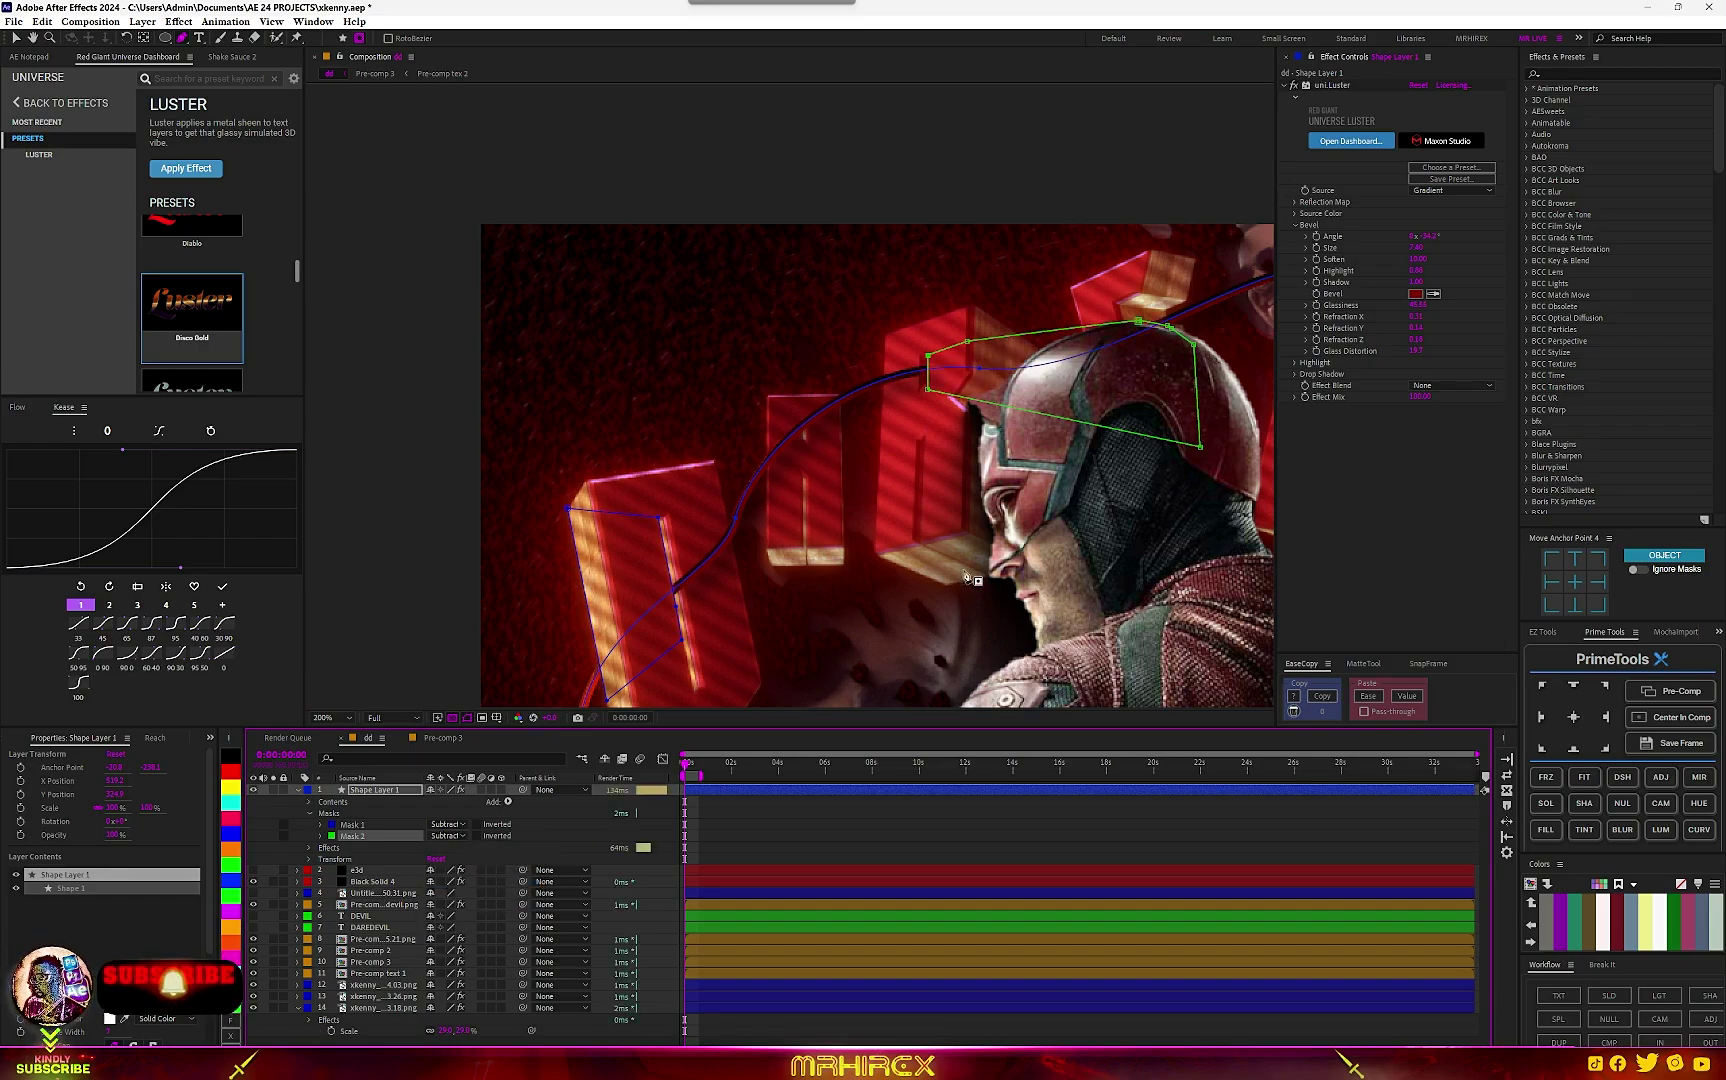
Draw a third mask on Shape Layer 1 around the curve on the V's left arm in DEVIL, and set it to Subtract.
drag(966, 578, 446, 542)
scroll(882, 302, up, 2)
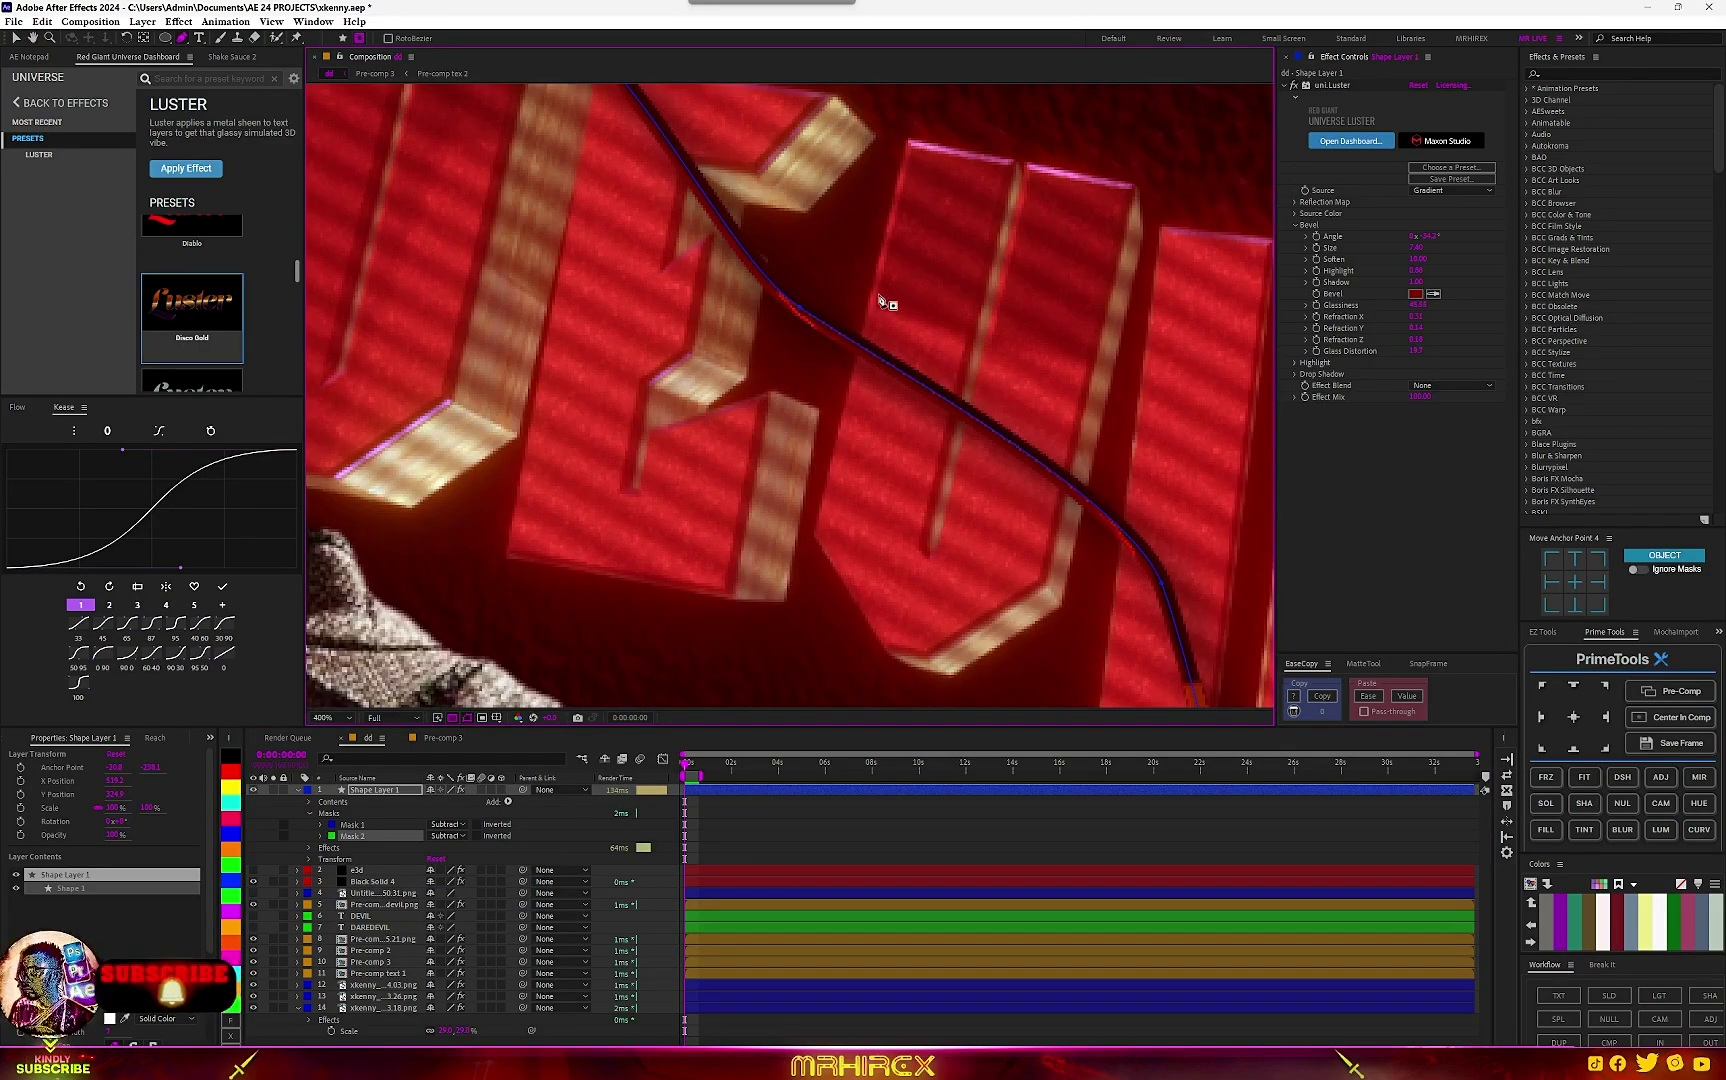
click(877, 285)
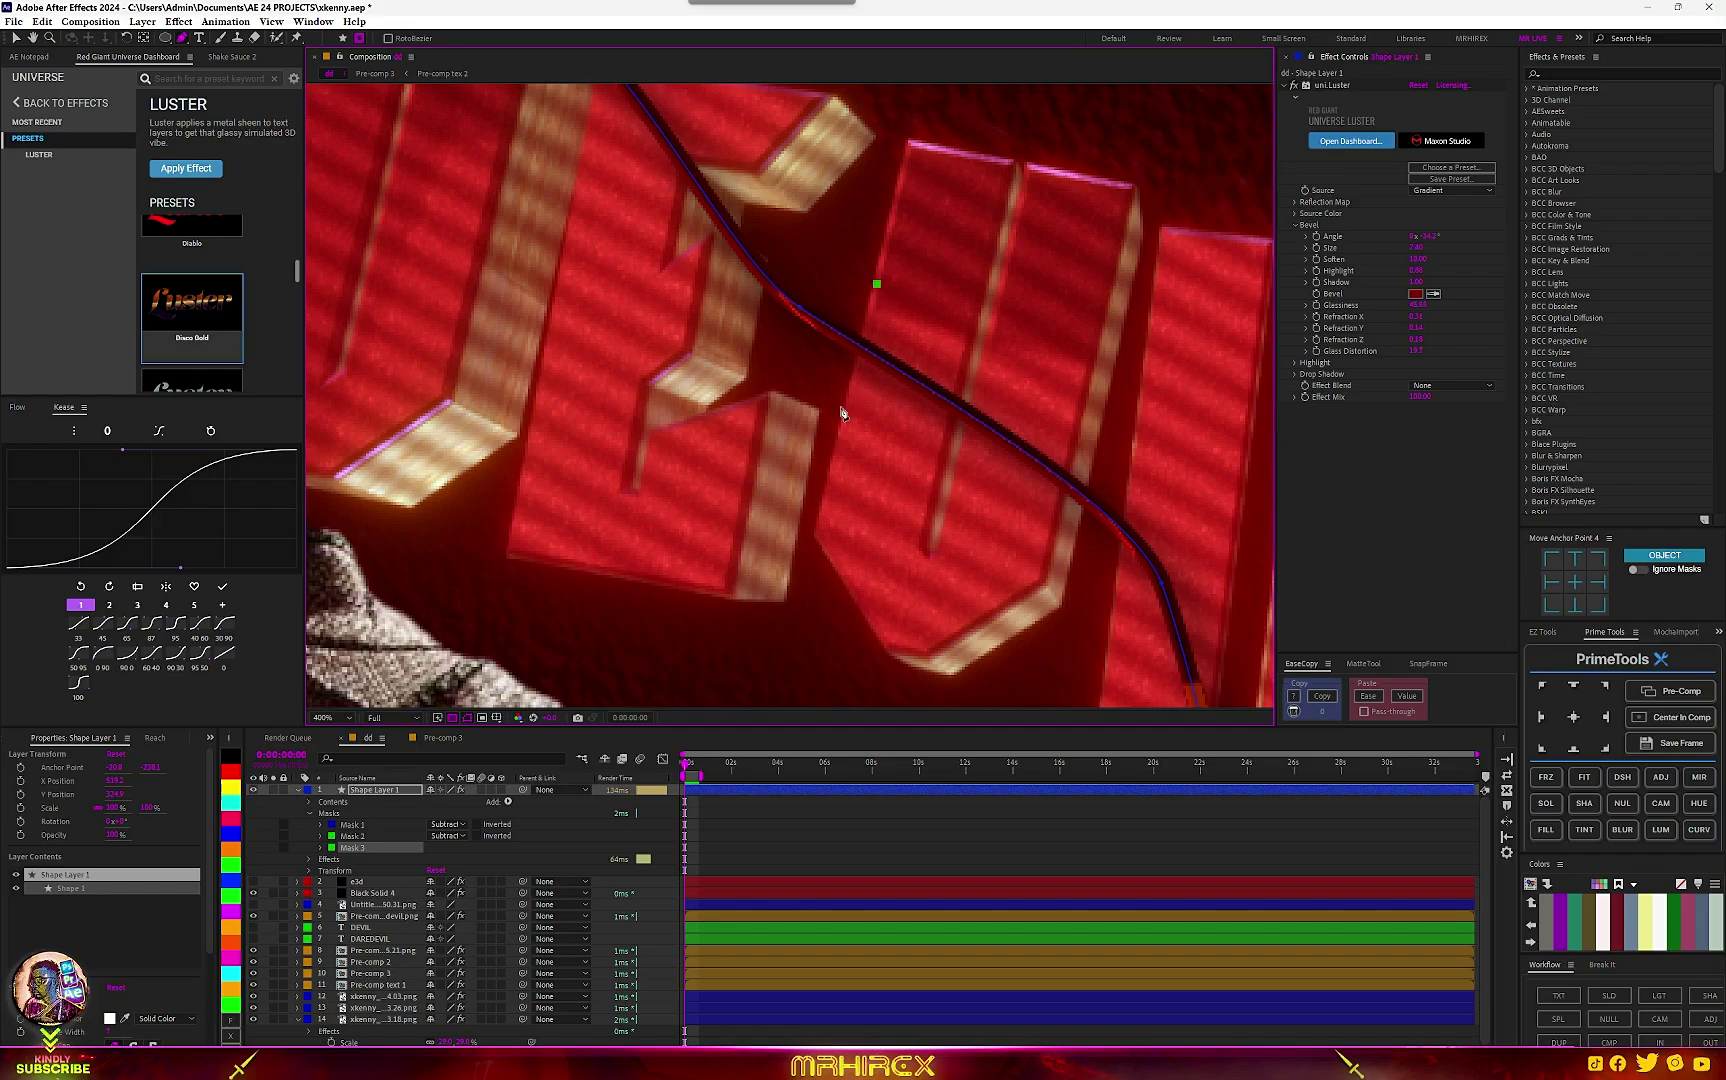
click(938, 472)
click(975, 392)
click(988, 258)
click(878, 287)
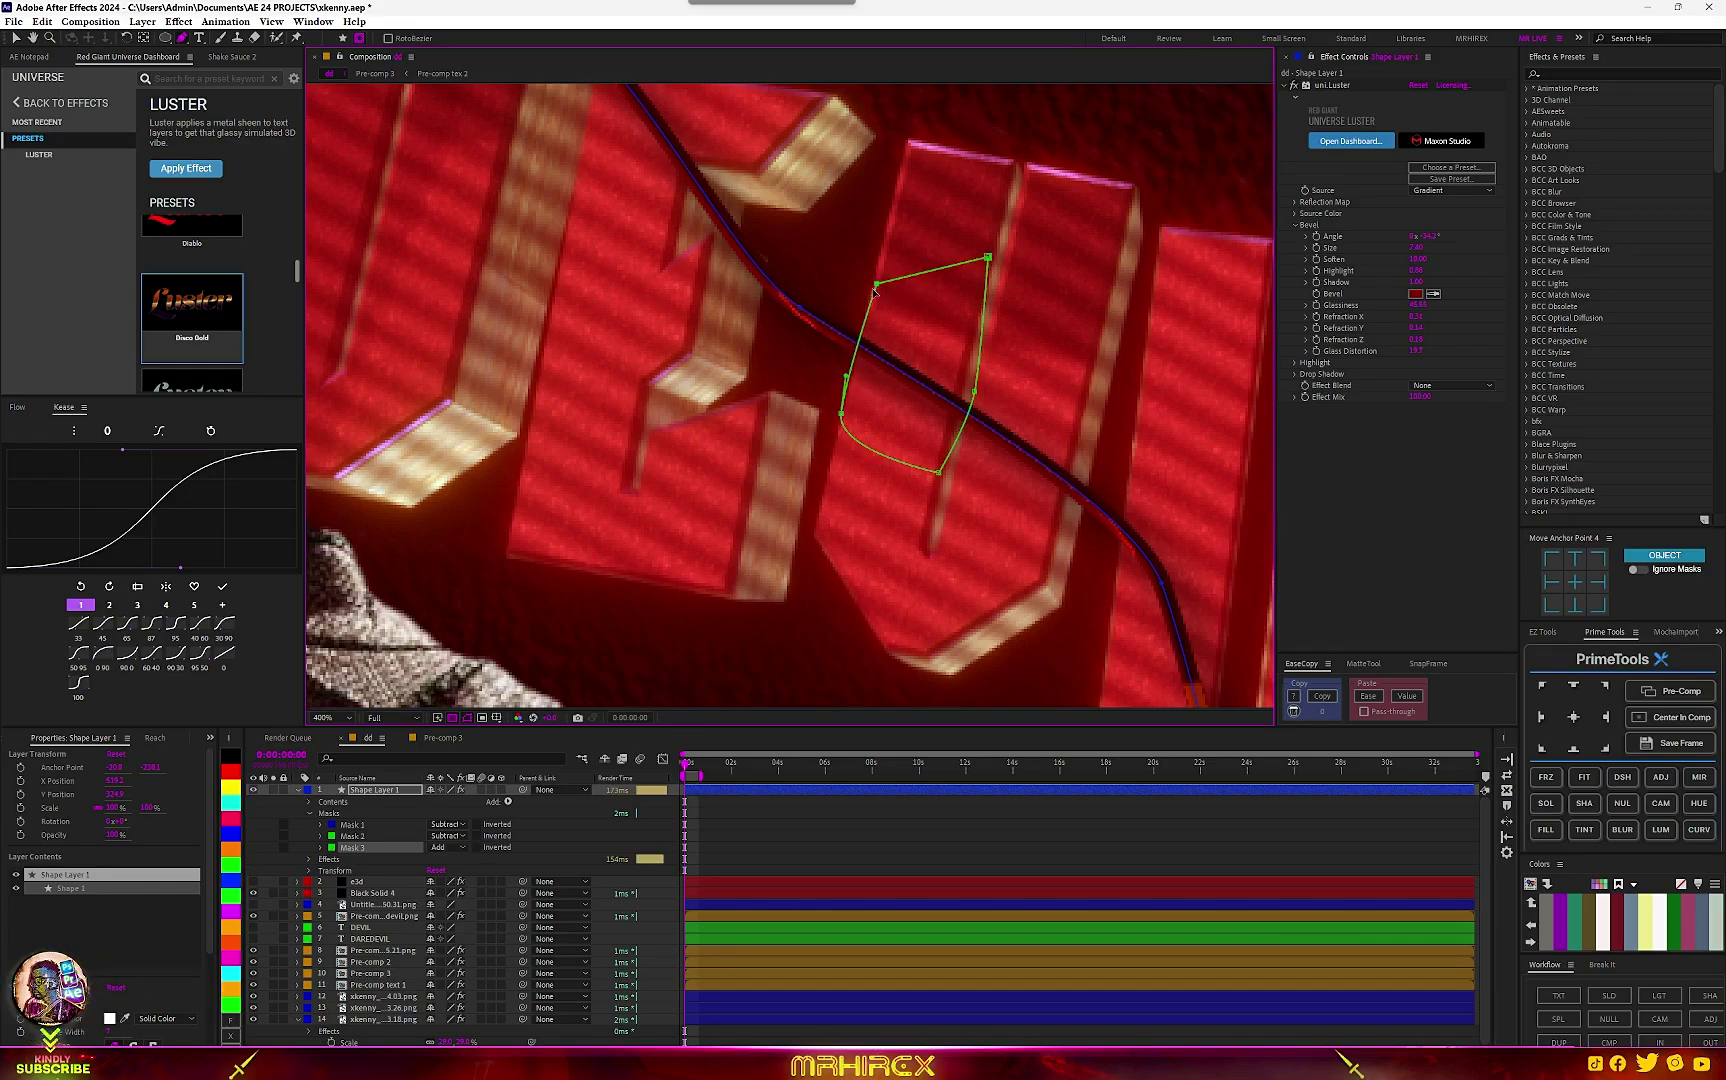
click(462, 848)
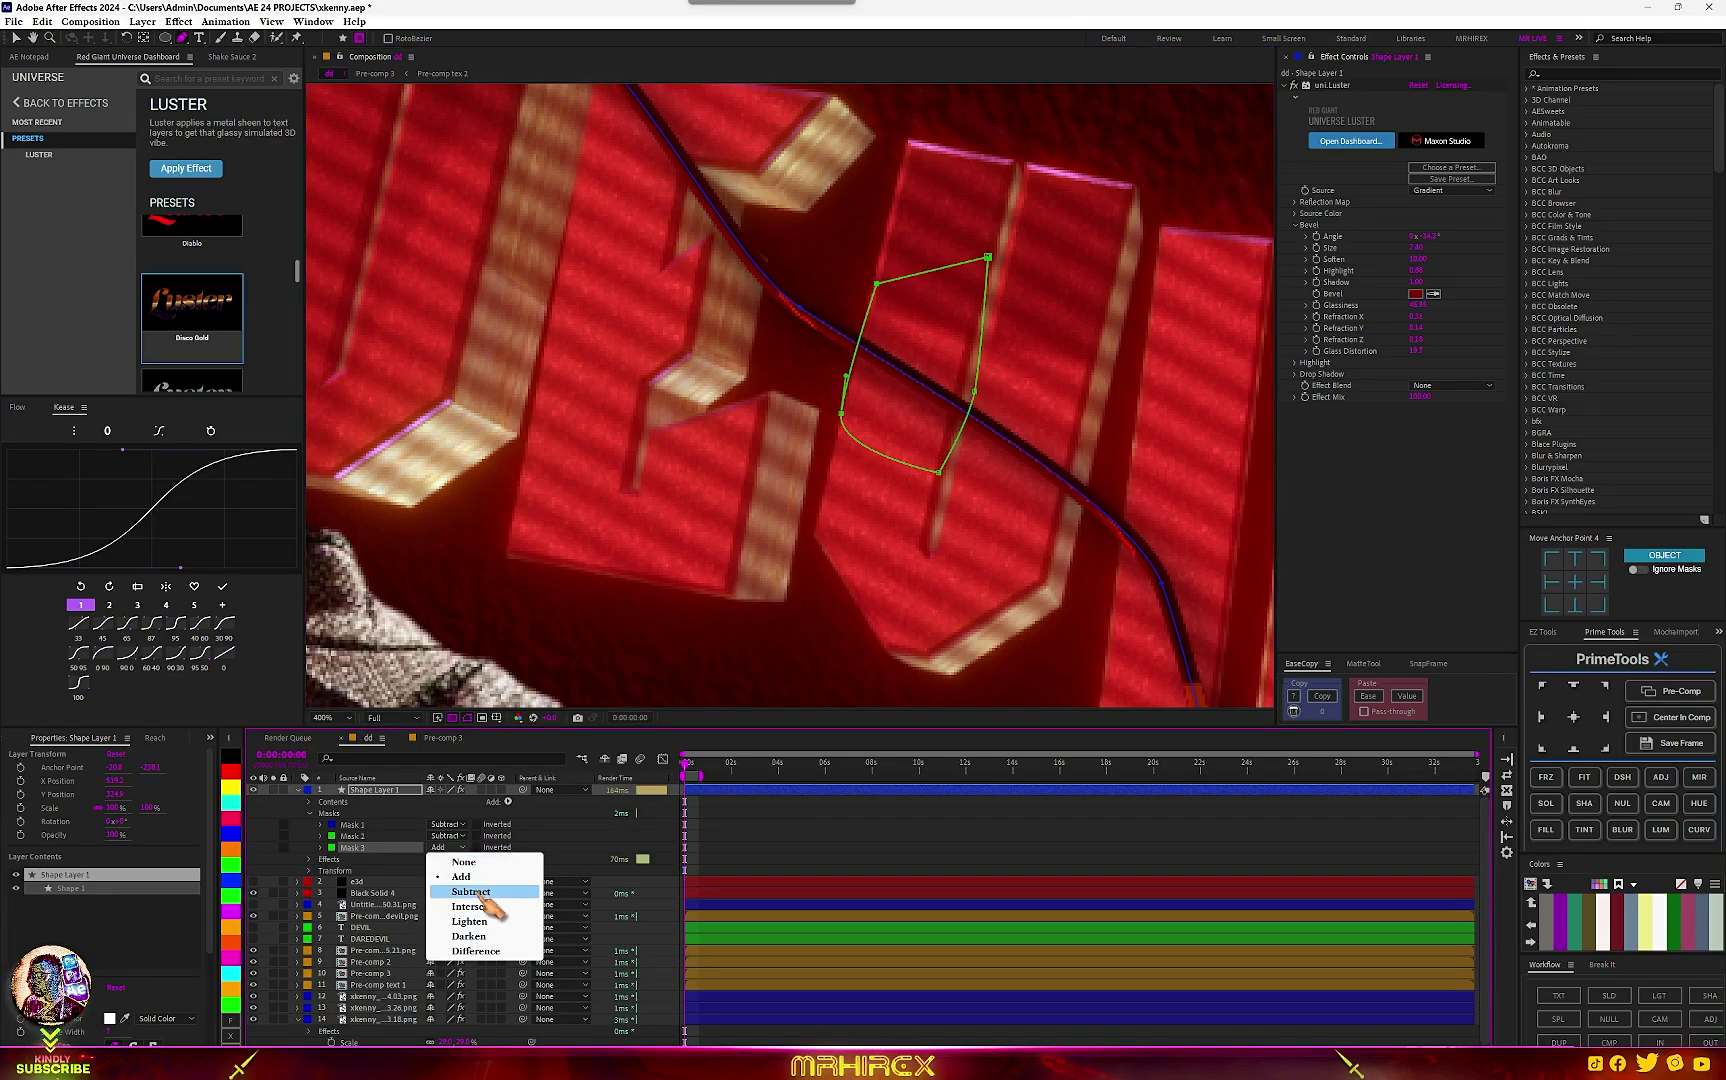
click(495, 893)
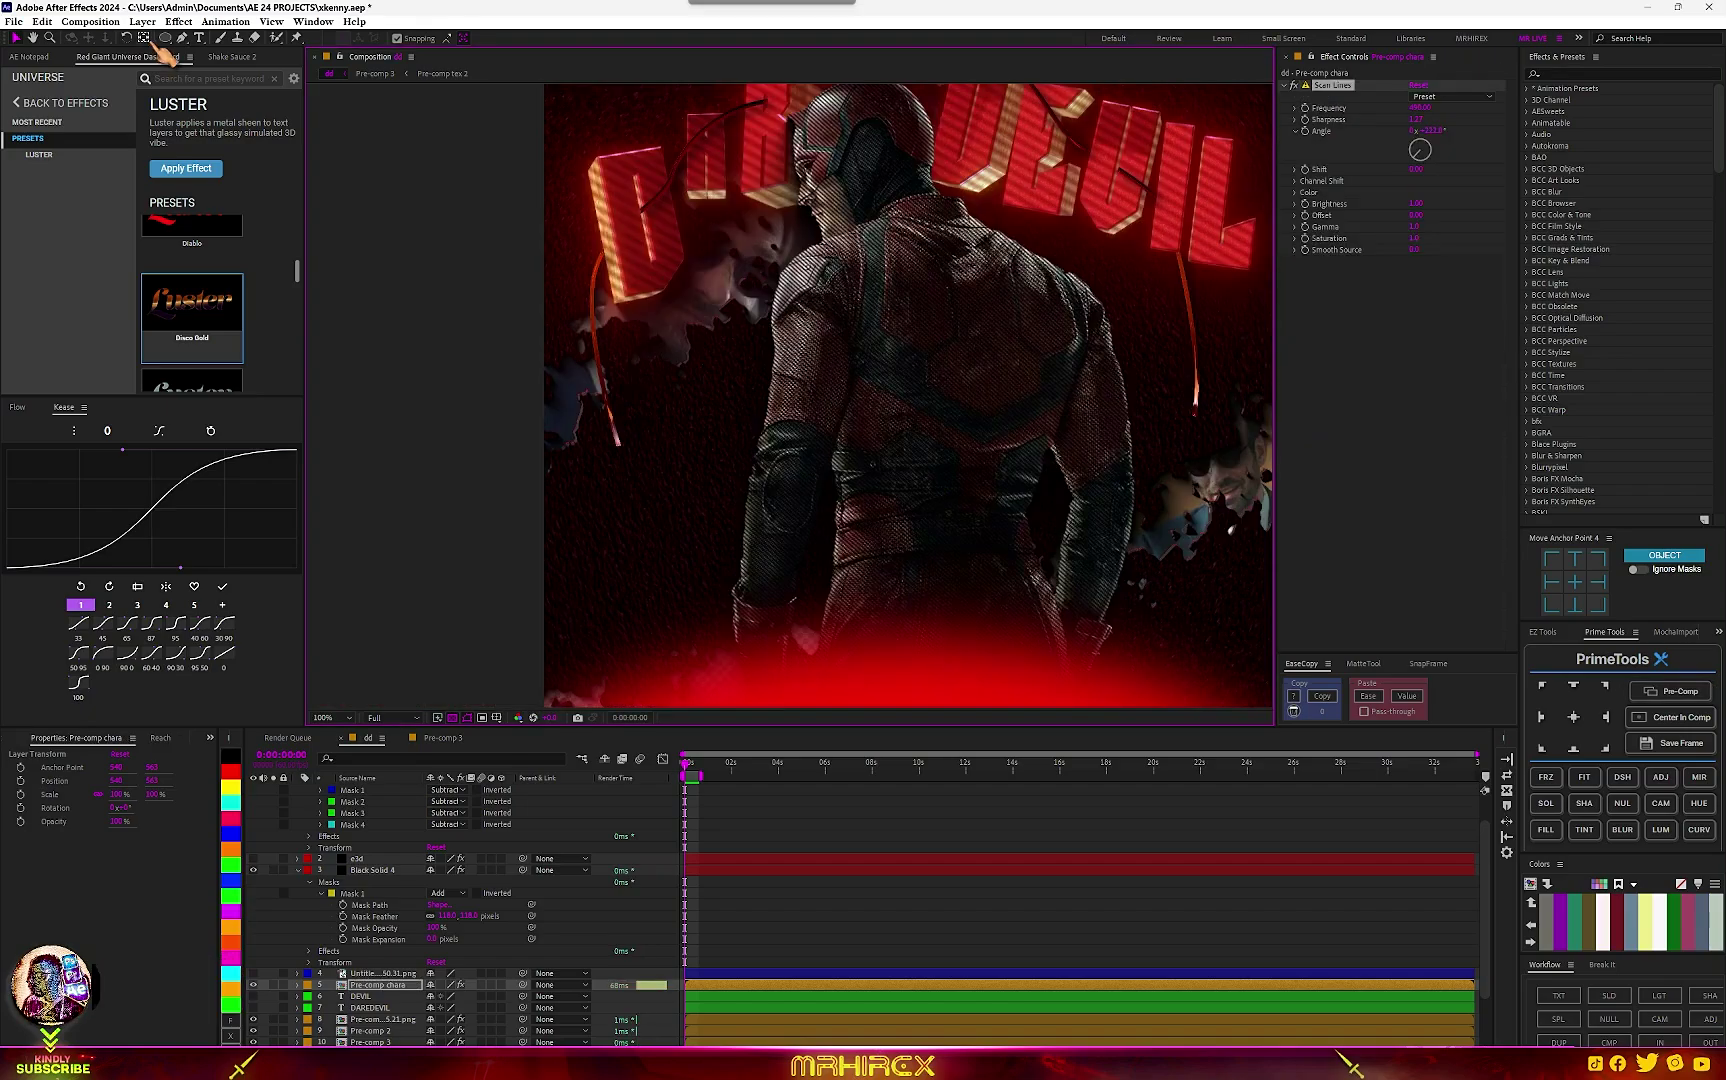
Draw a rectangle shape beside the figure's forearm at the poster's lower left and fill it with light blue.
click(166, 39)
click(192, 39)
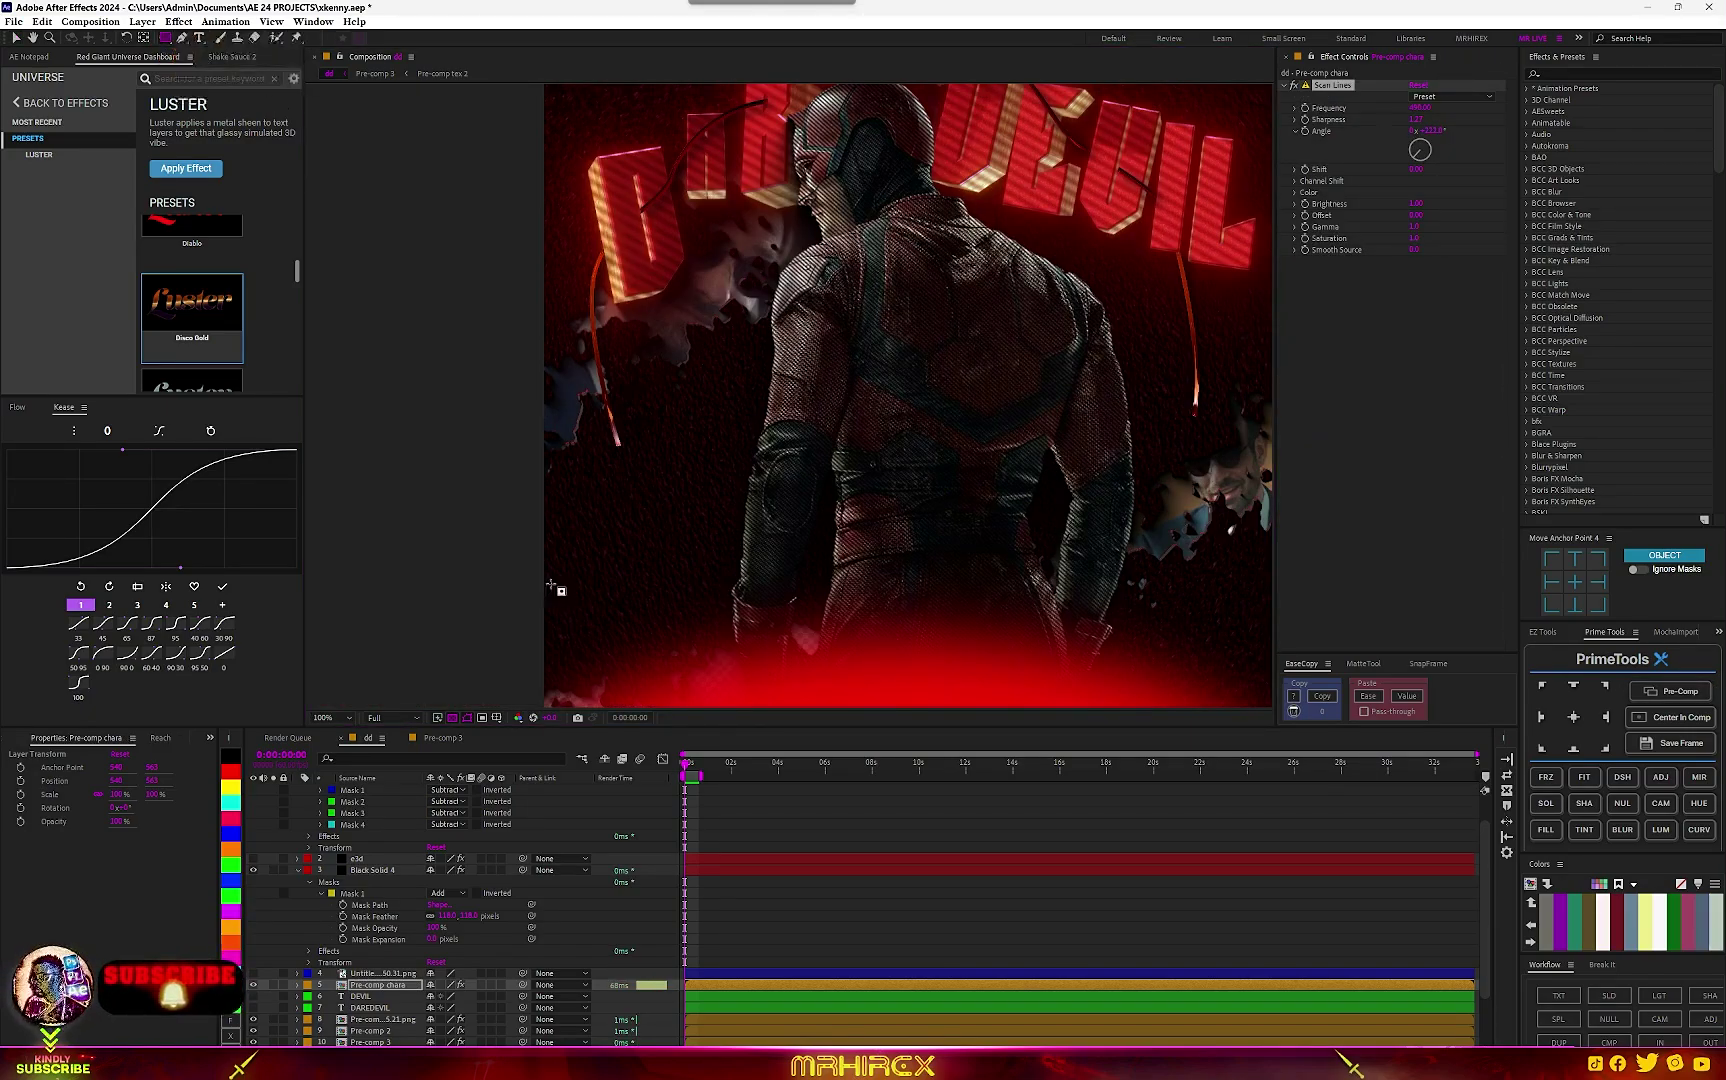
drag(553, 467, 748, 621)
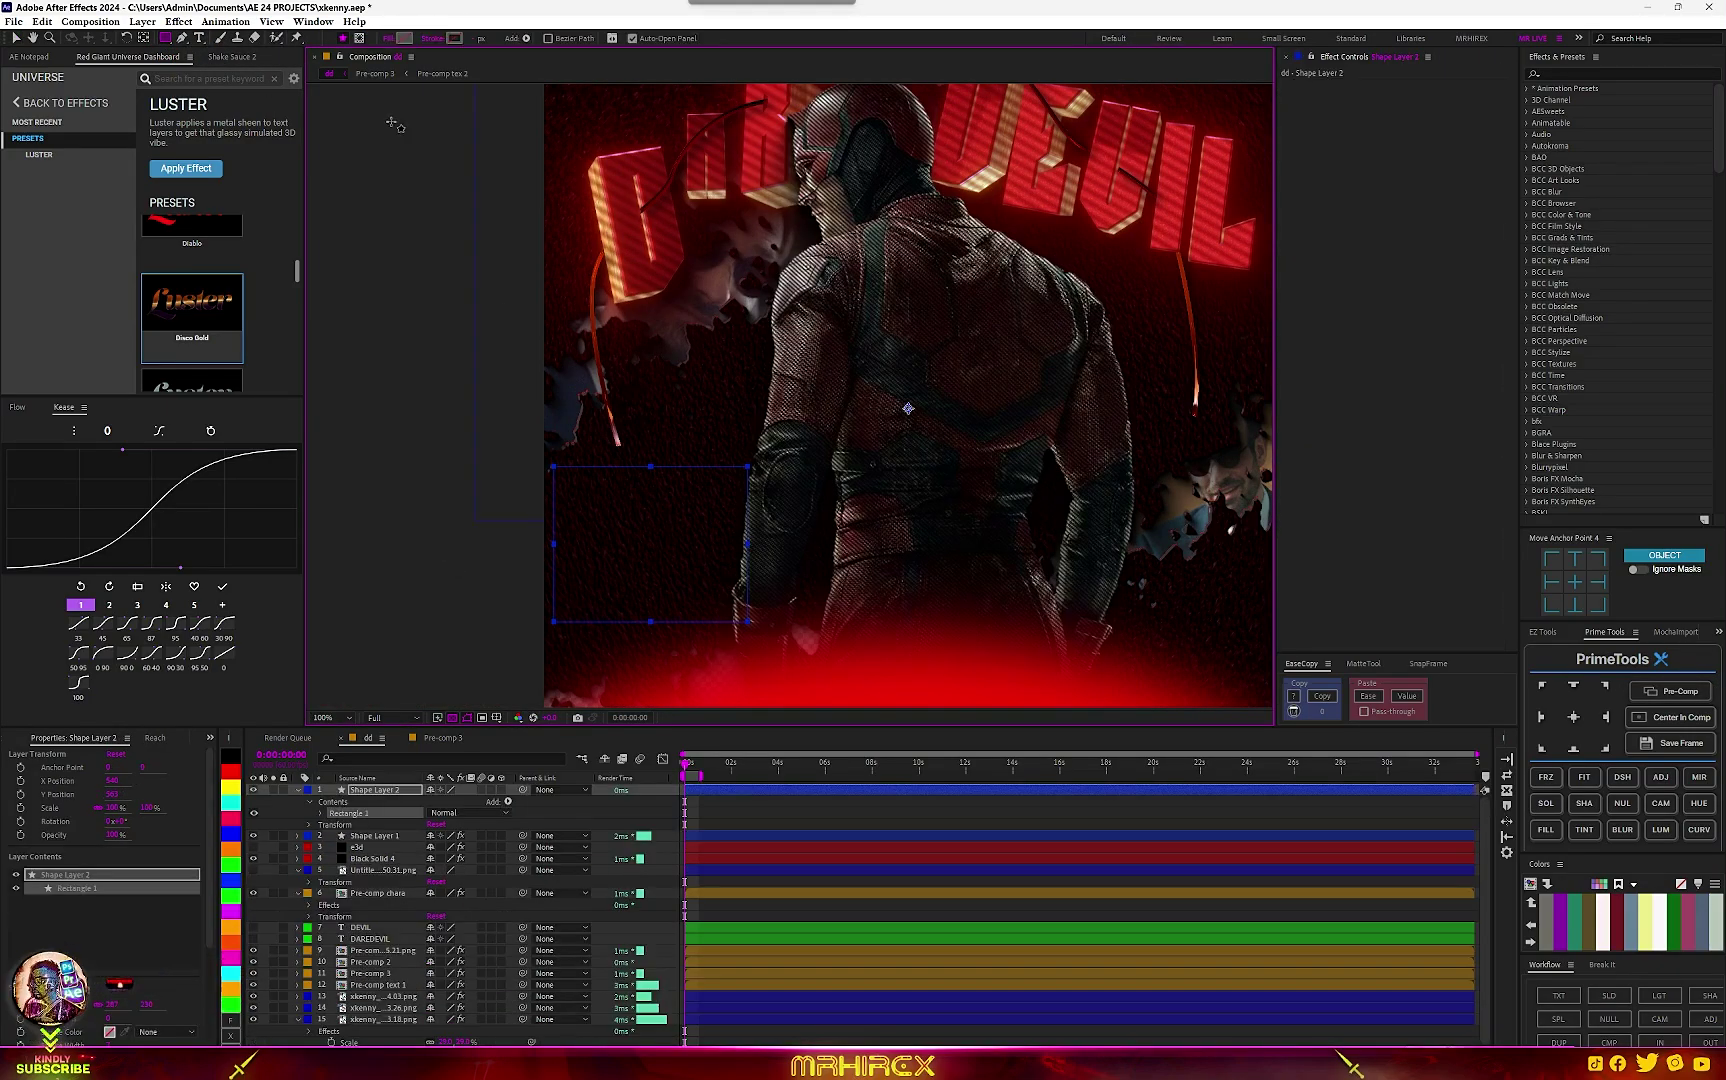
click(402, 38)
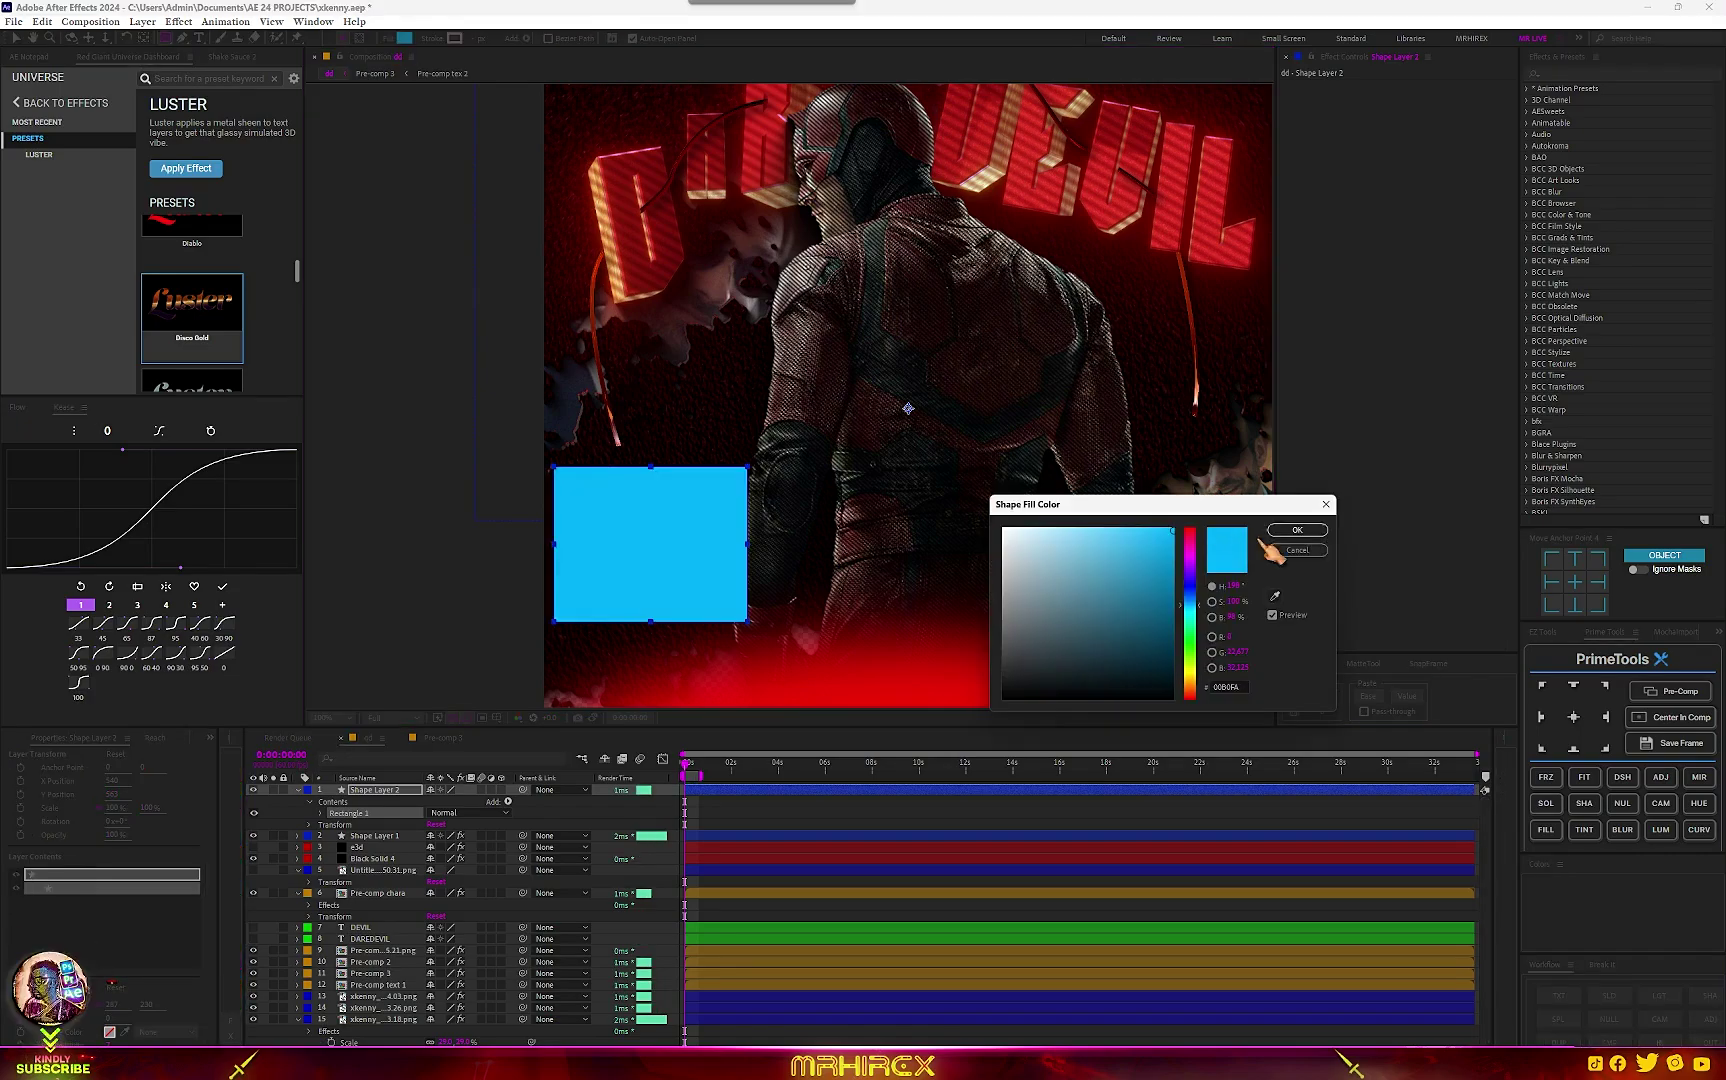
click(1300, 545)
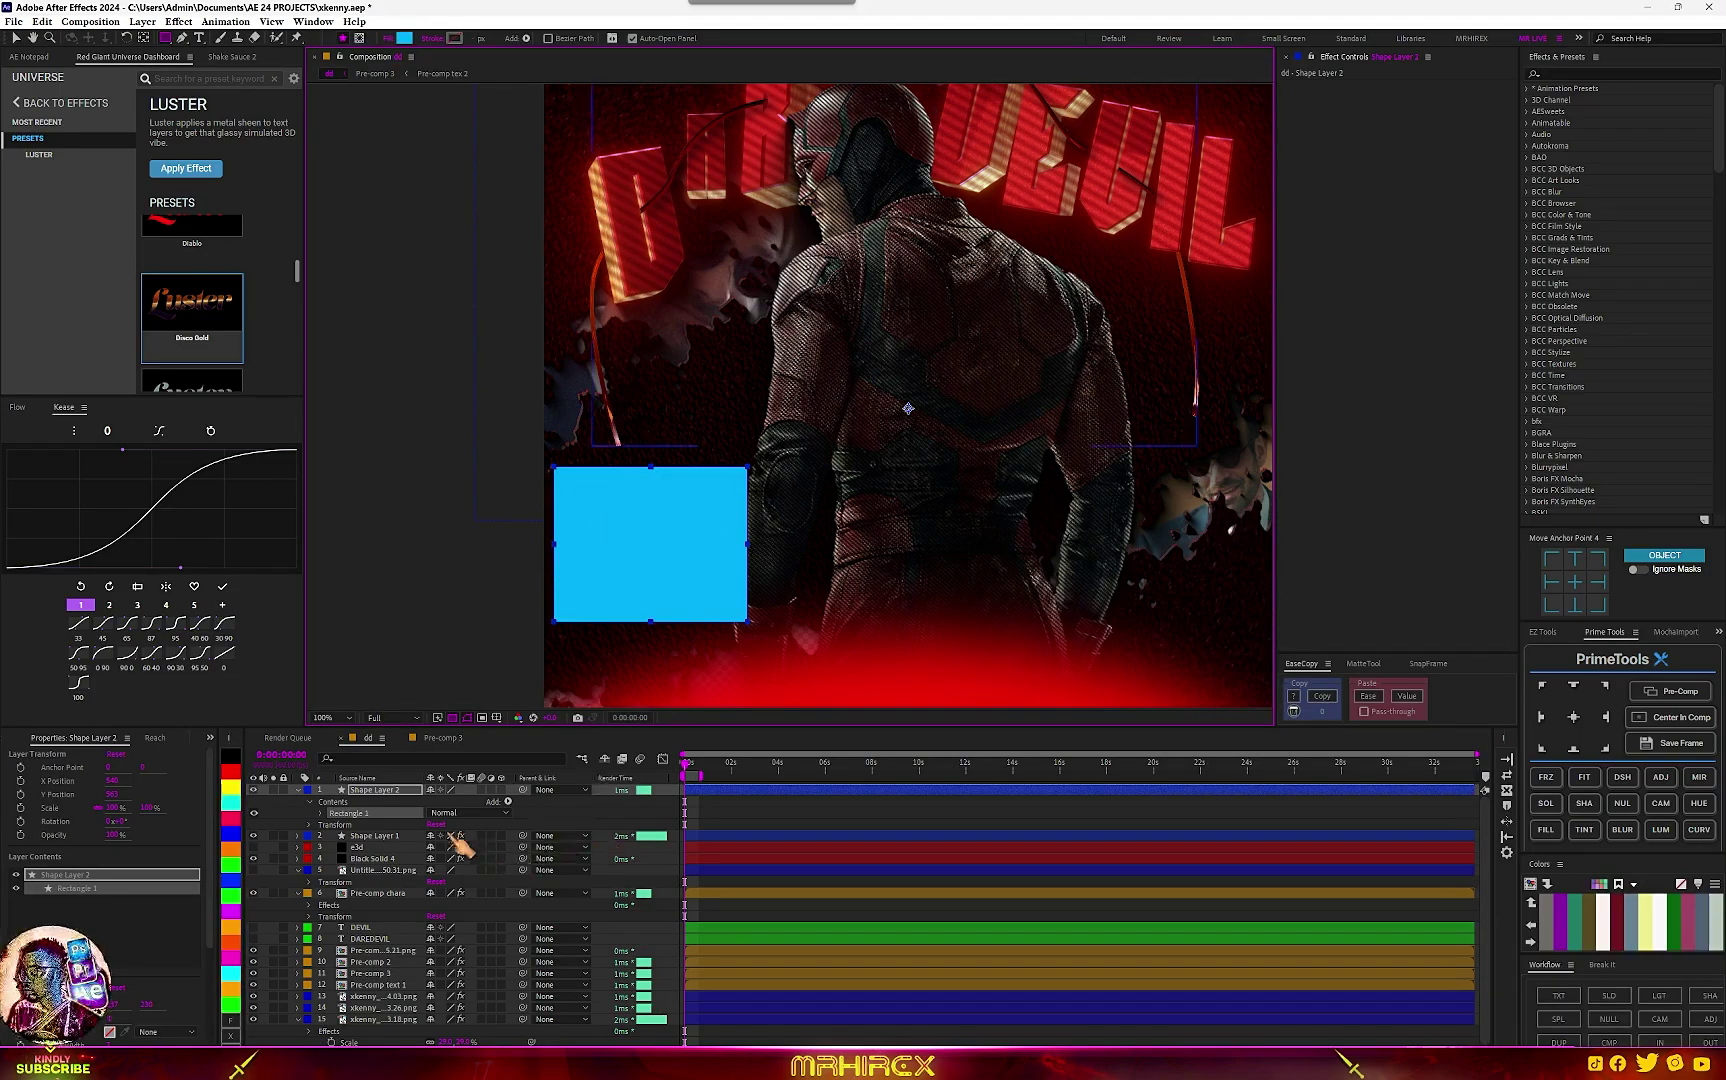
Pre-compose the blue rectangle's Shape Layer 2 and open the resulting composition.
right_click(374, 790)
click(437, 703)
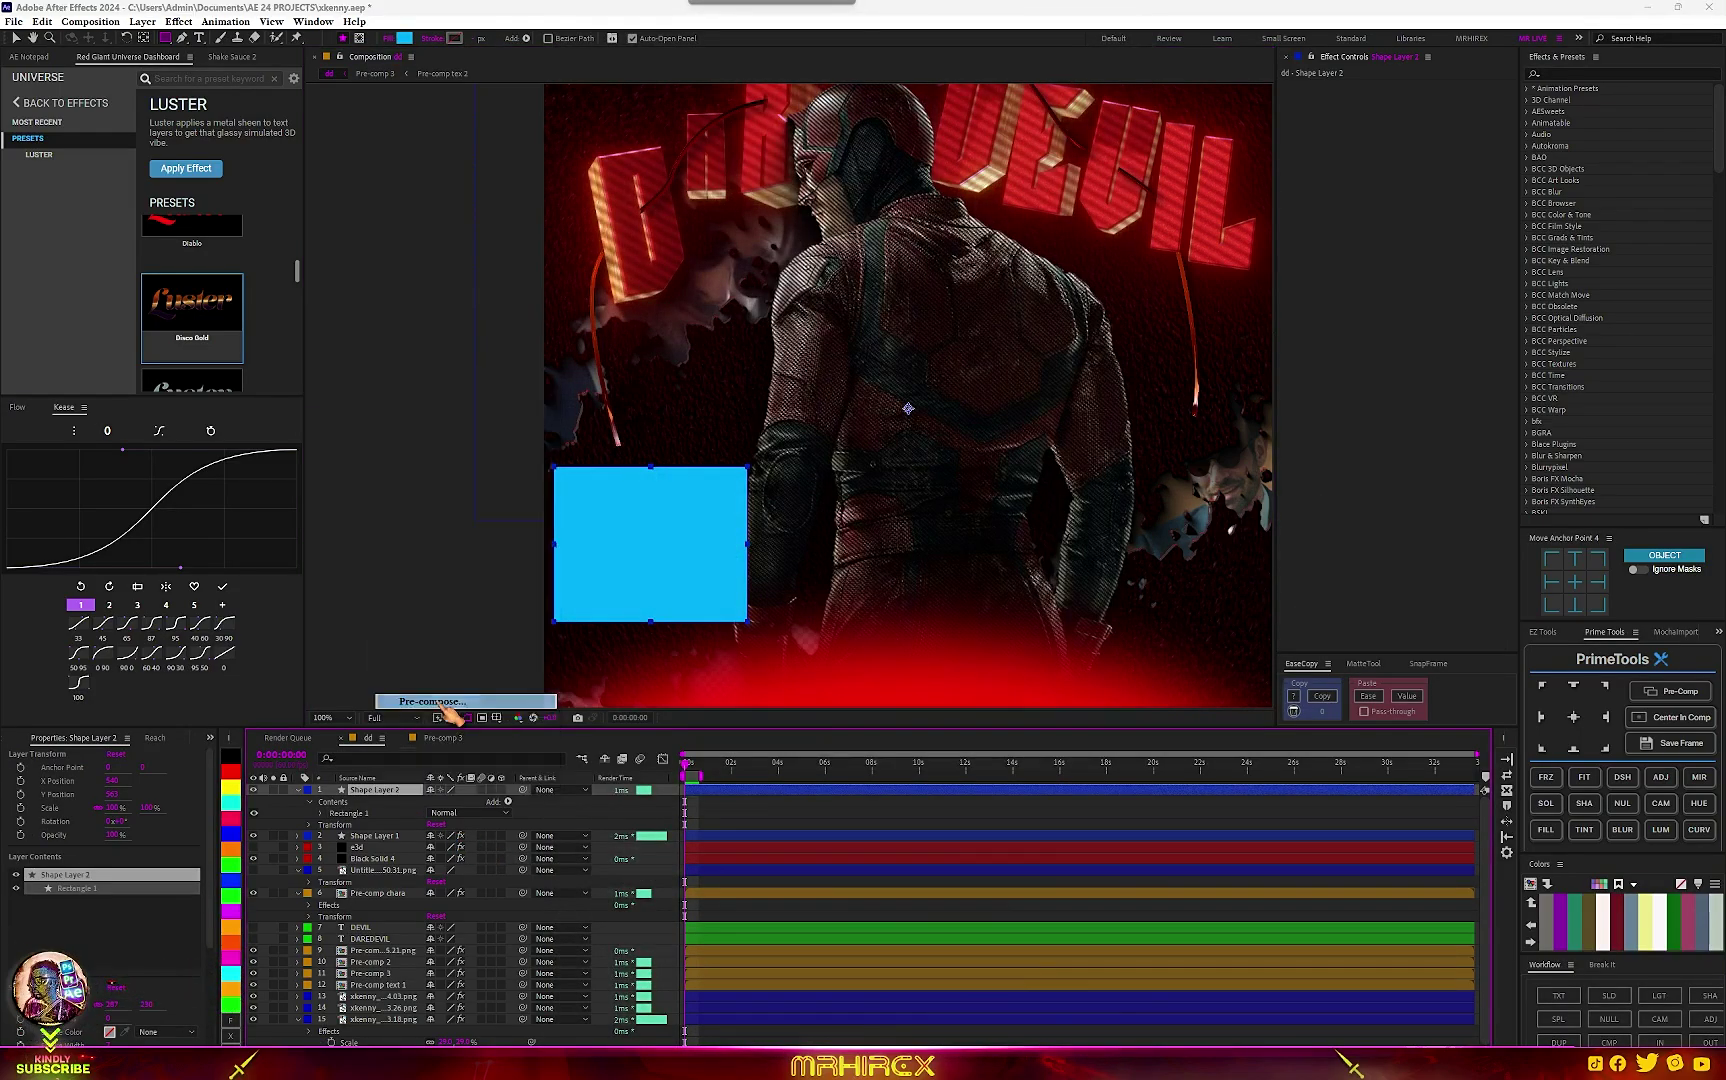
click(899, 623)
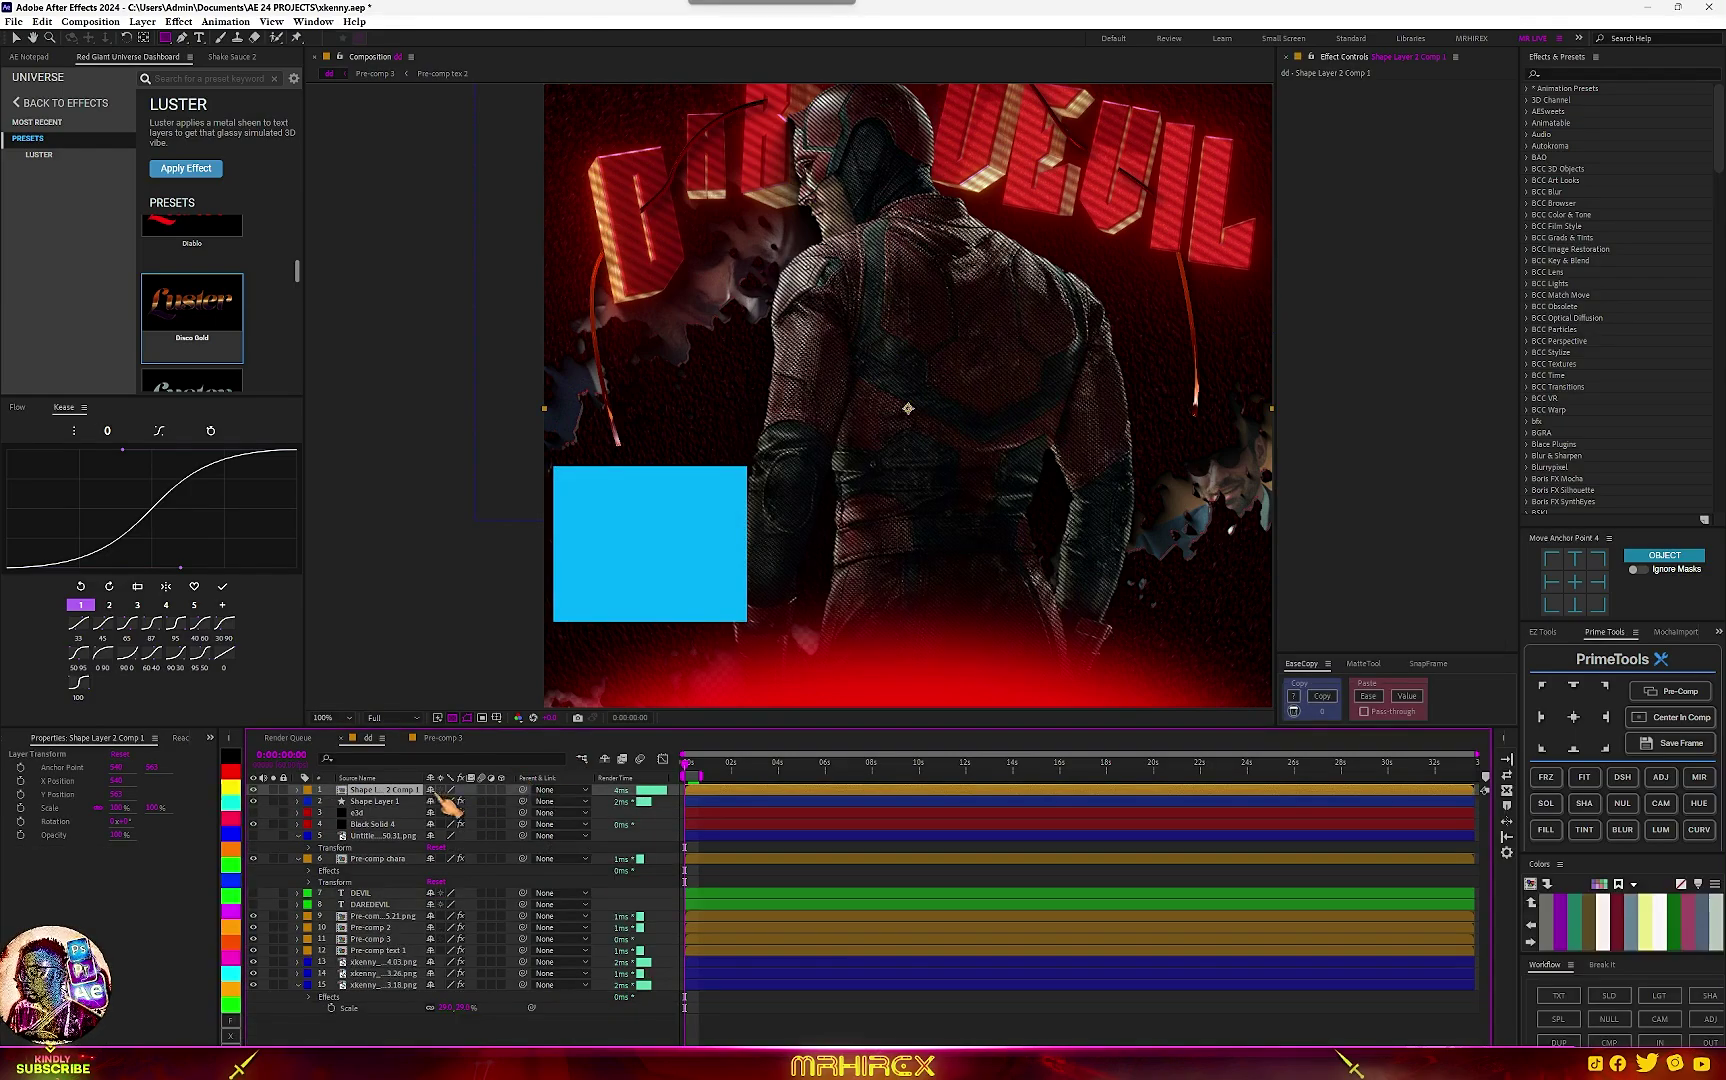
double_click(385, 792)
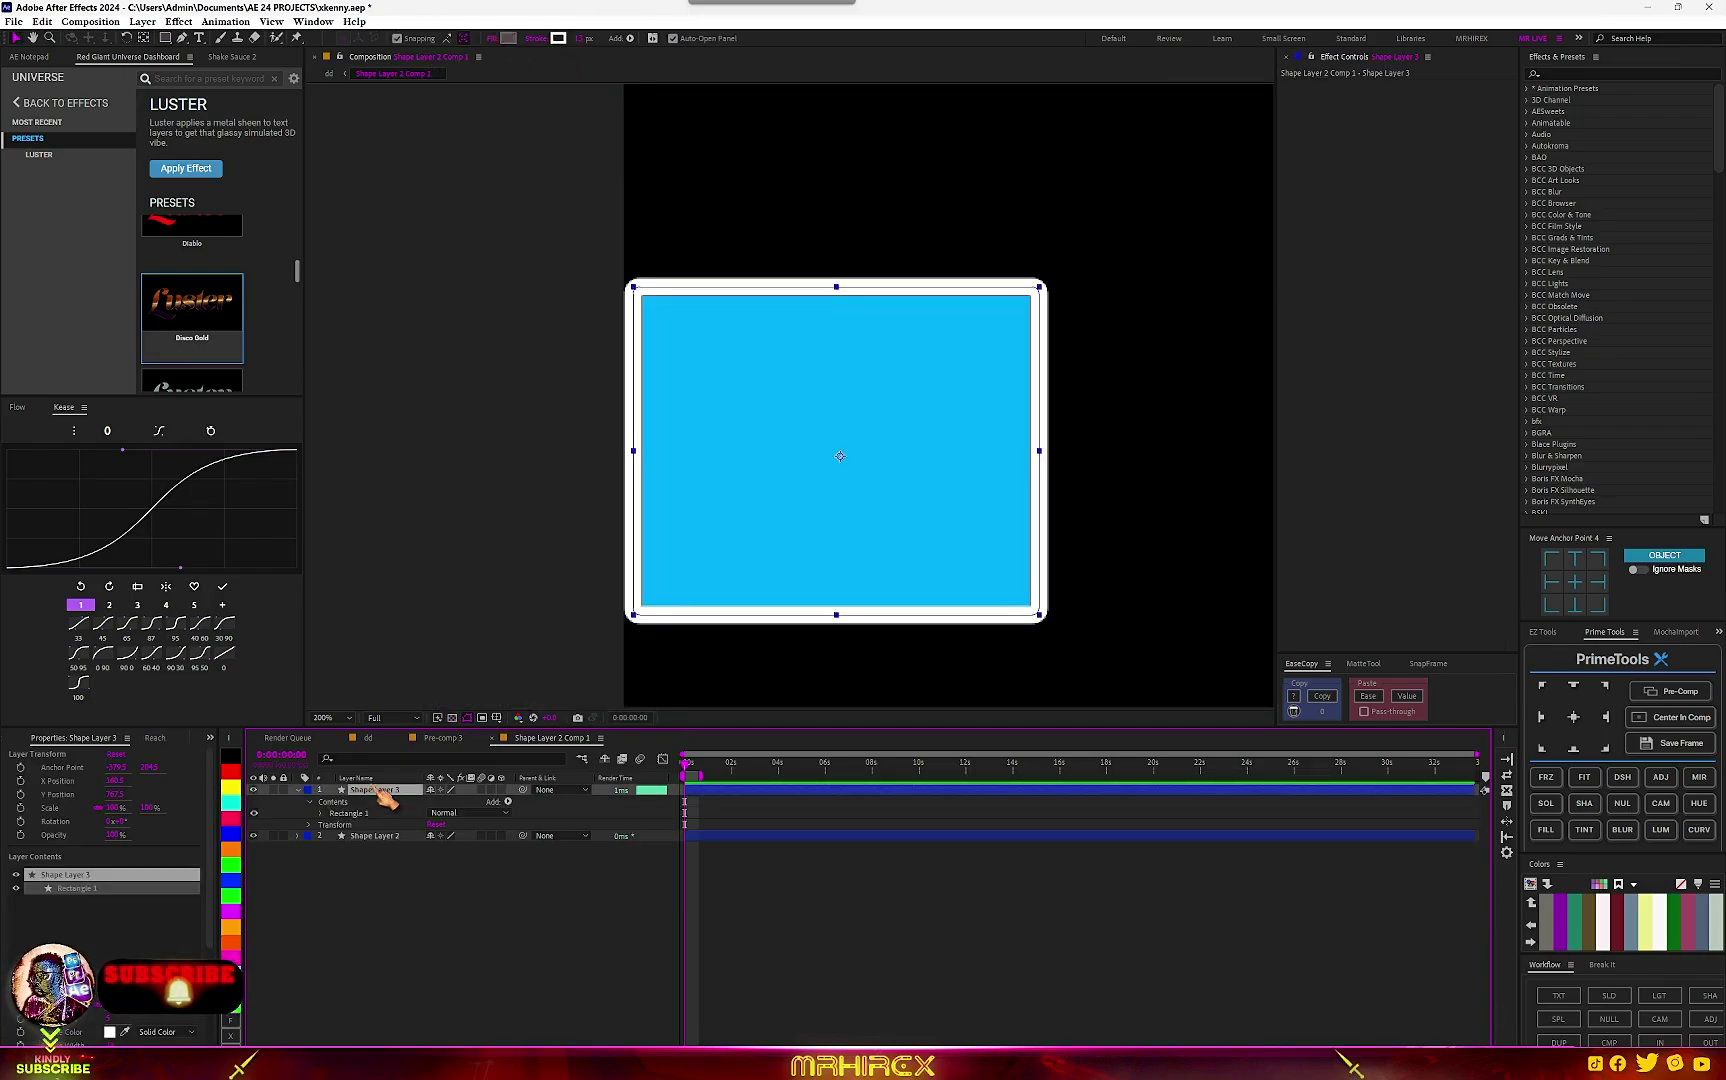
Apply Luster's Diablo preset to the white stroked frame around the rectangle.
click(188, 259)
Position the suited man's photo beneath the frame, filling its opening, and use Shape Layer 2 as the photo's track matte.
drag(447, 859, 389, 852)
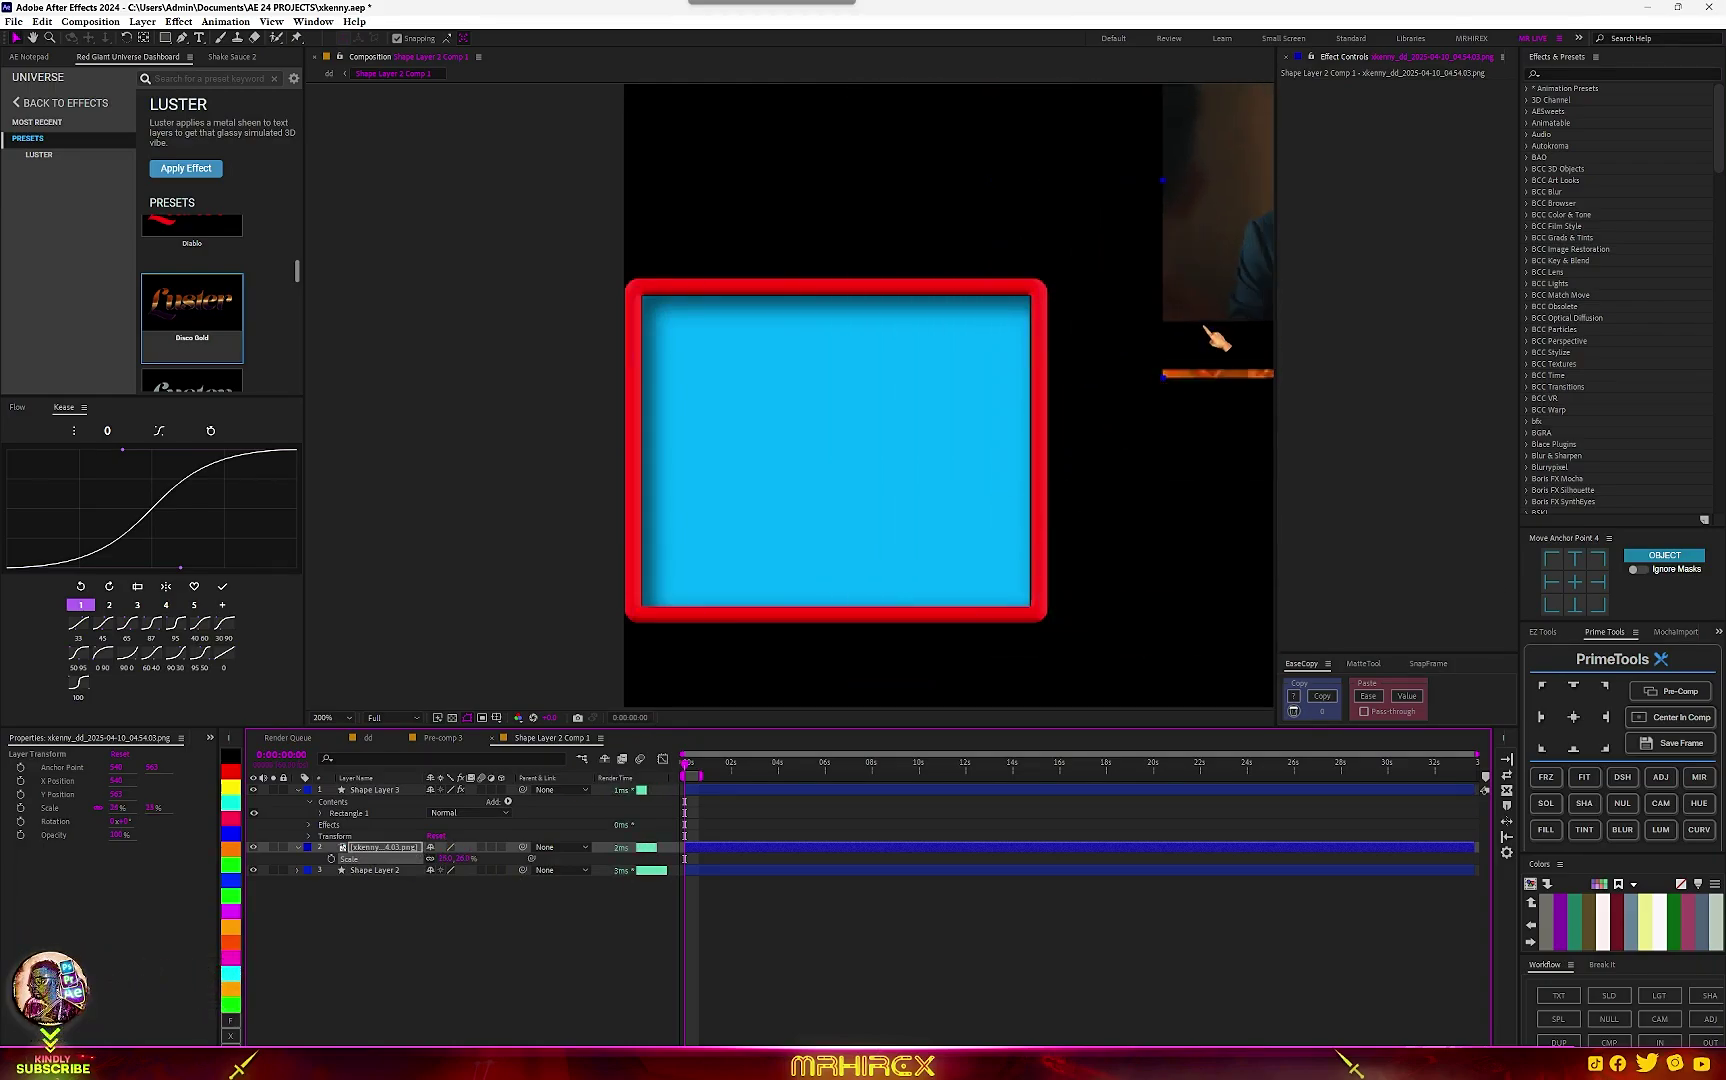
drag(1208, 281, 1007, 399)
drag(1104, 351, 696, 547)
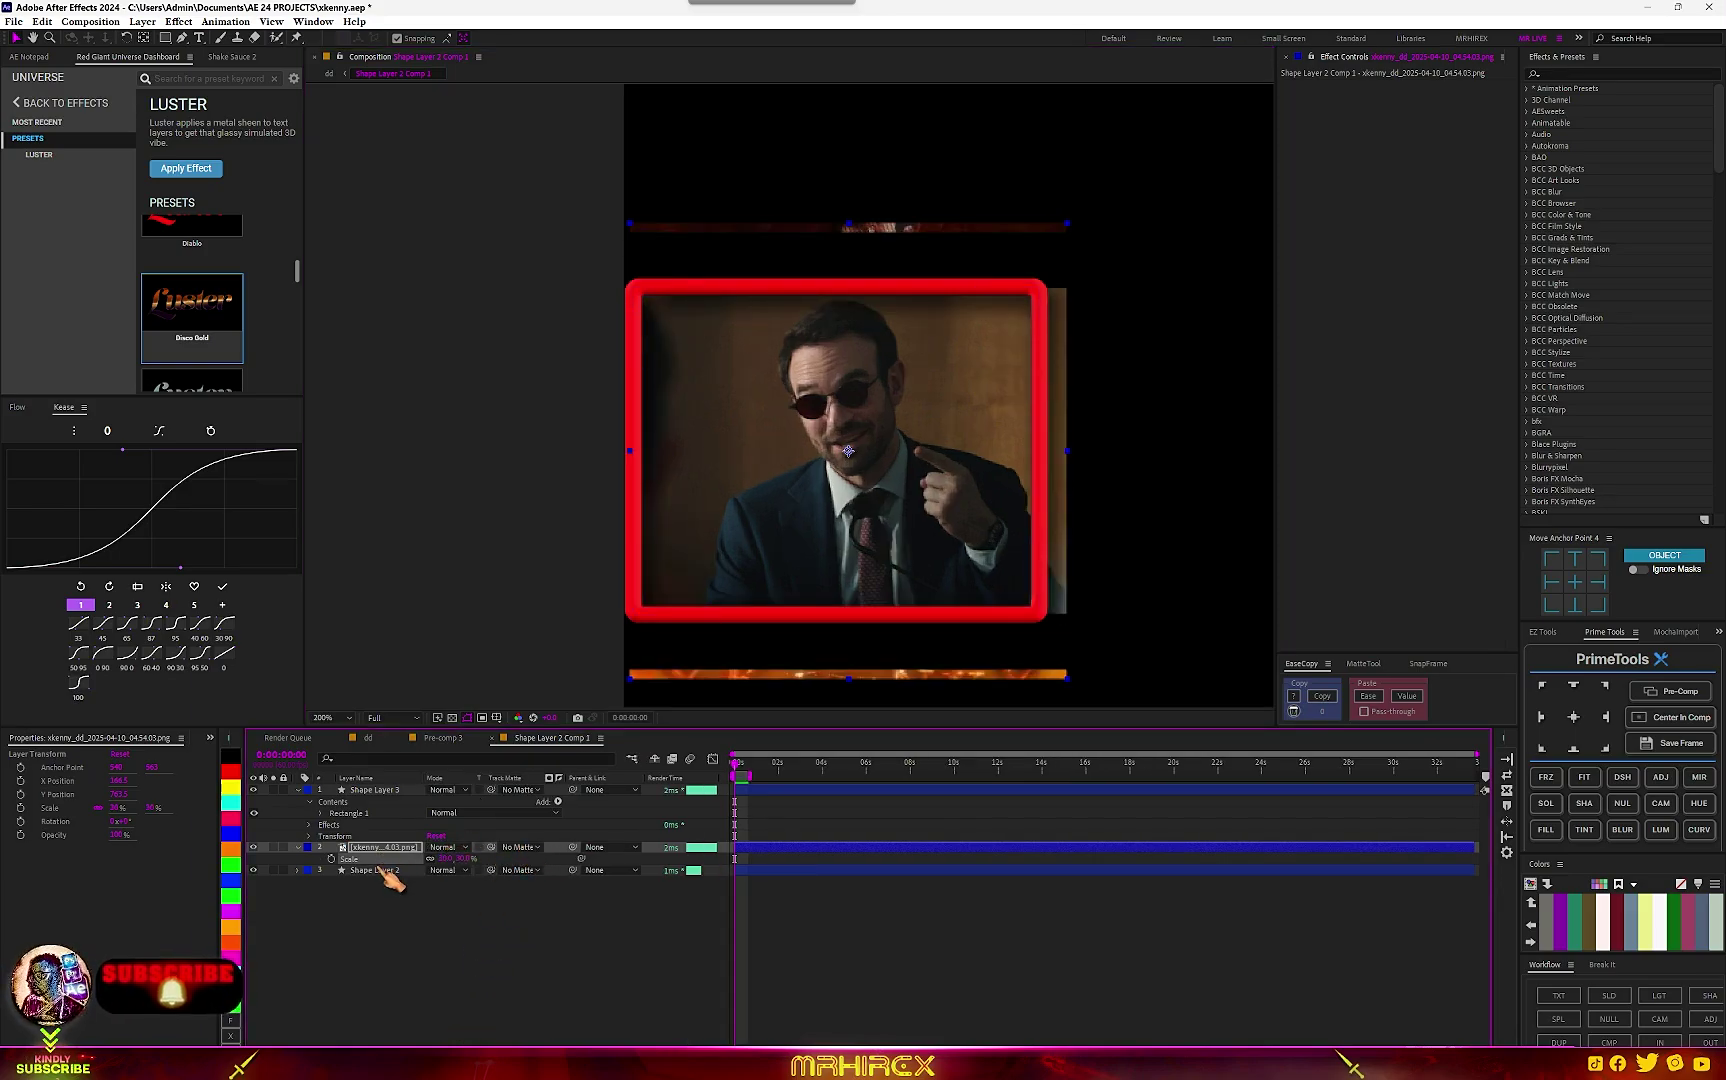
click(537, 850)
click(560, 868)
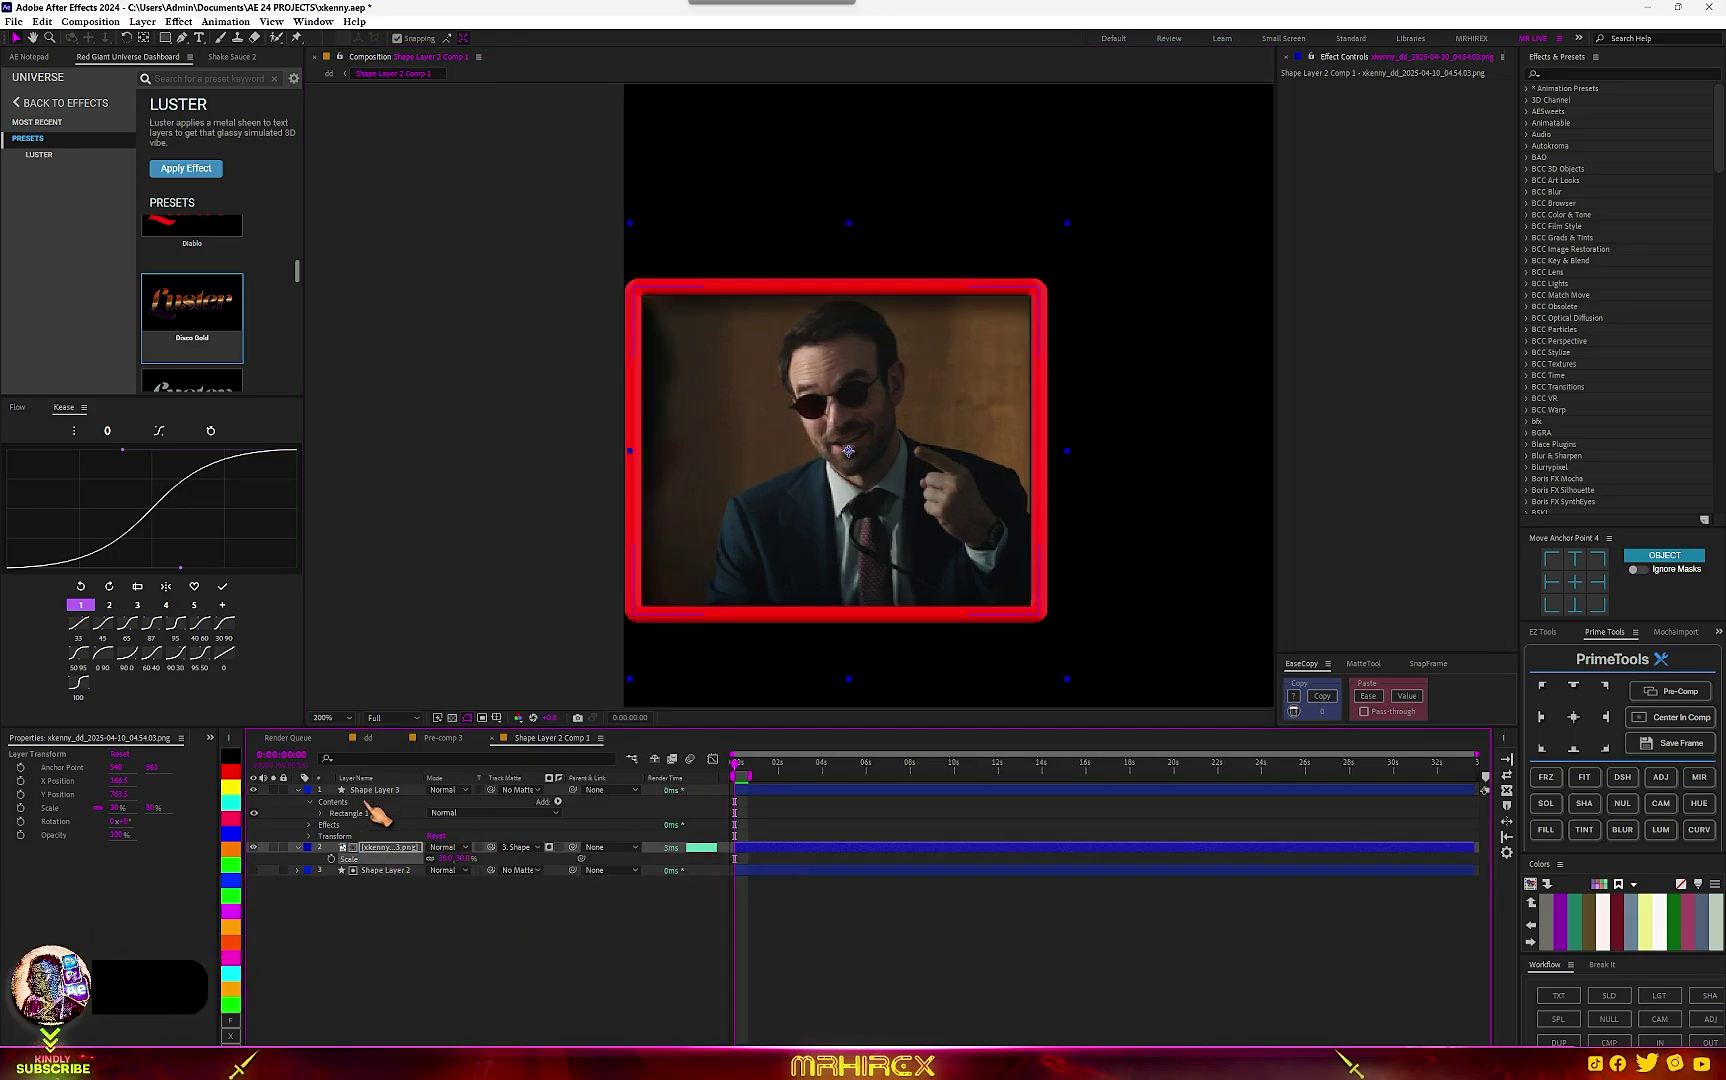
Recolor the frame's Luster effect with an orange source and yellow bevel, and reduce the frame's stroke width.
click(375, 790)
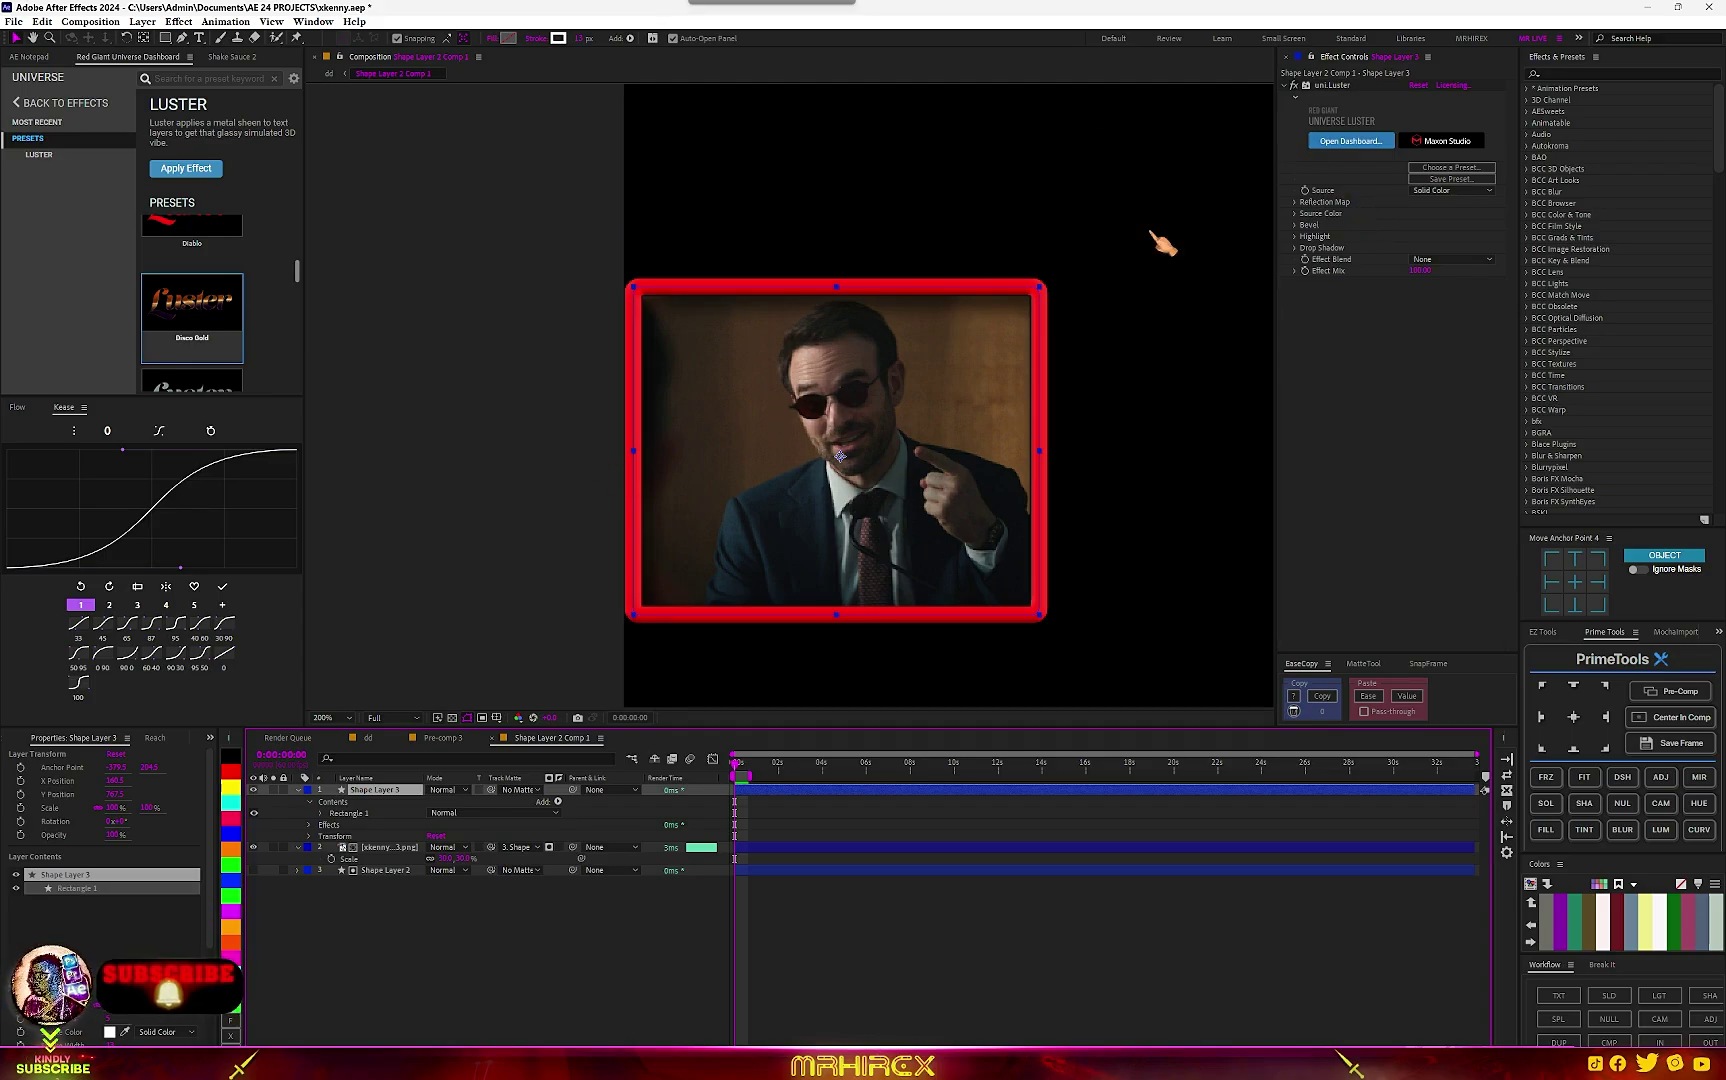
click(1295, 225)
click(1295, 213)
drag(580, 38, 575, 37)
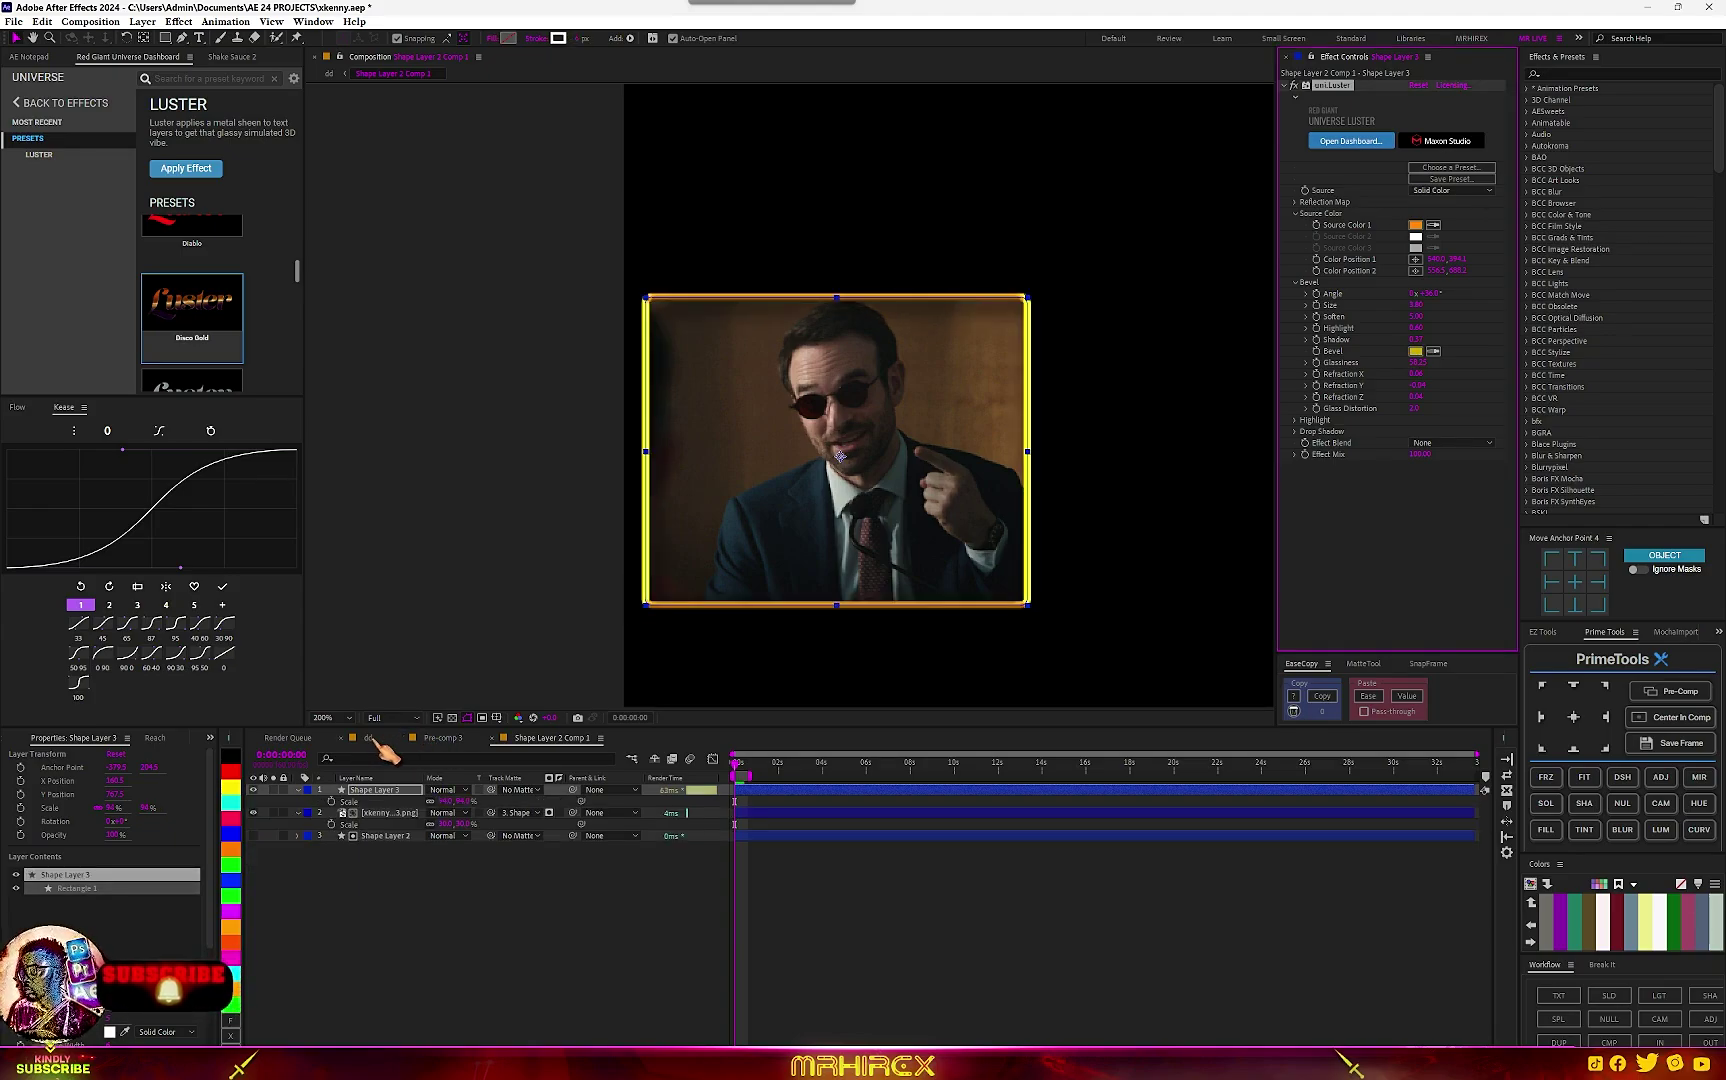
In the dd composition, move the framed photo layer directly below the DAREDEVIL text layer and make it 3D.
click(376, 743)
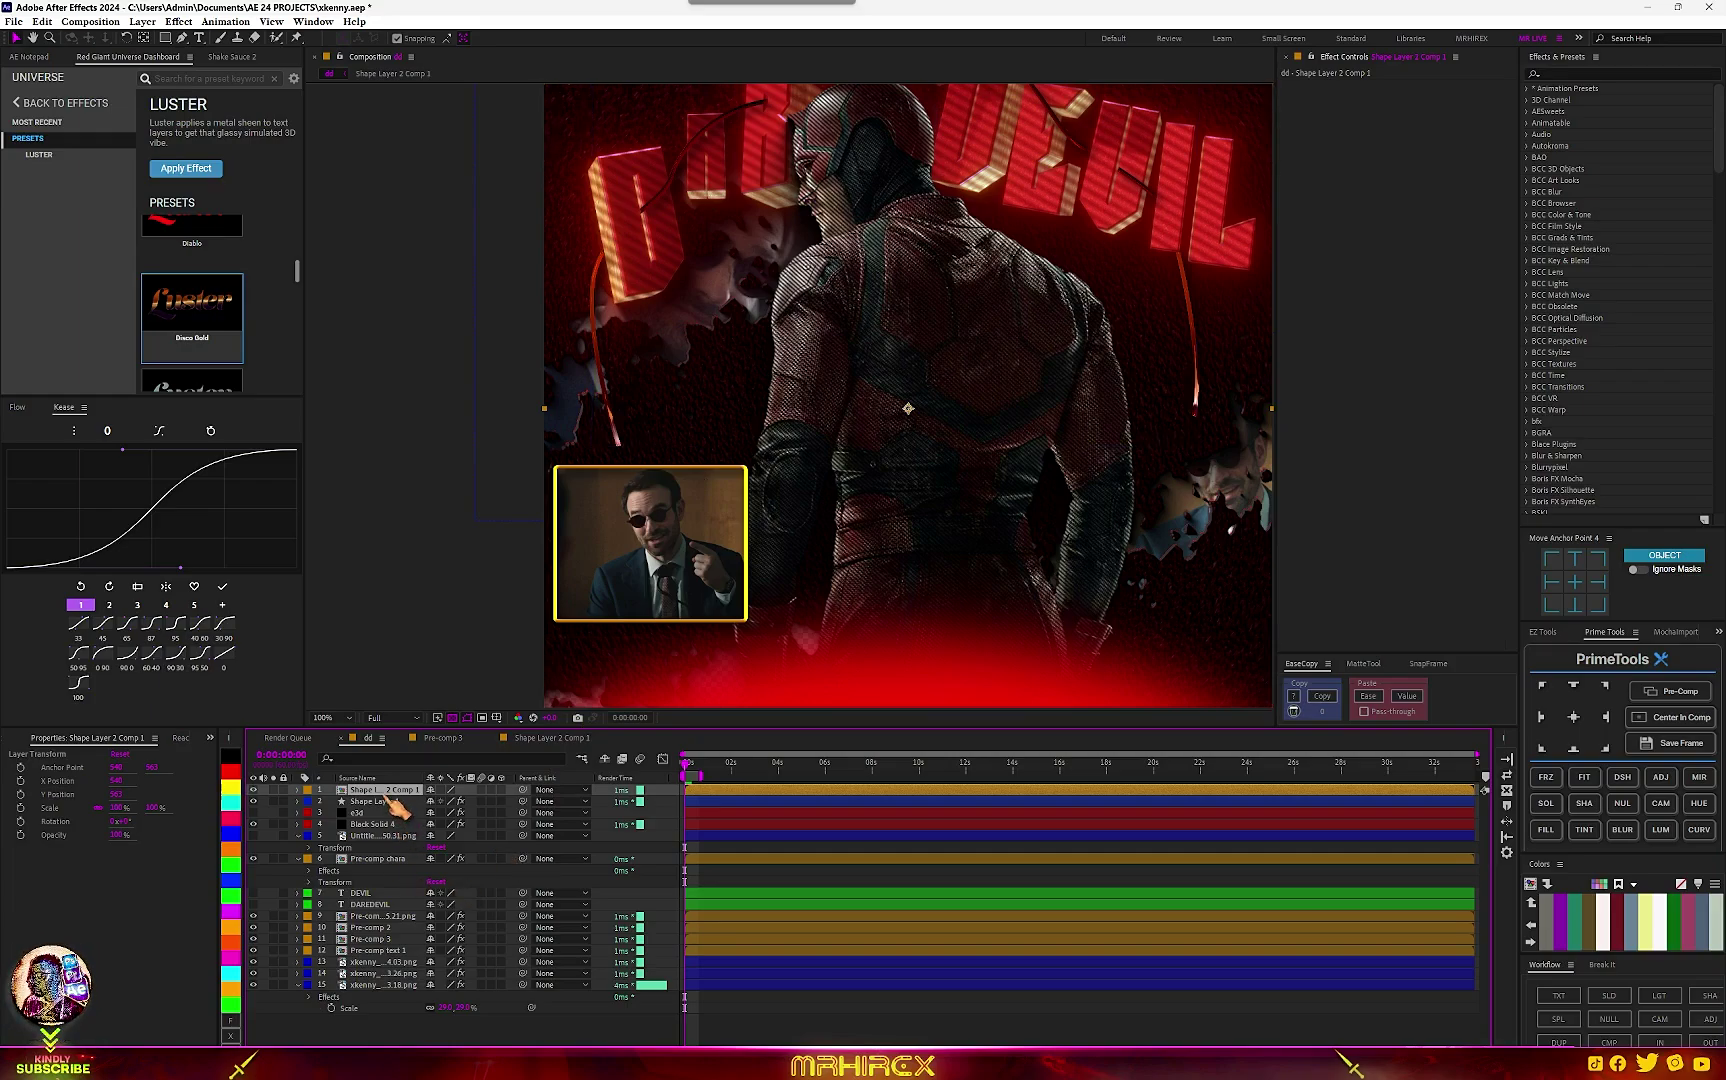
drag(380, 790, 374, 914)
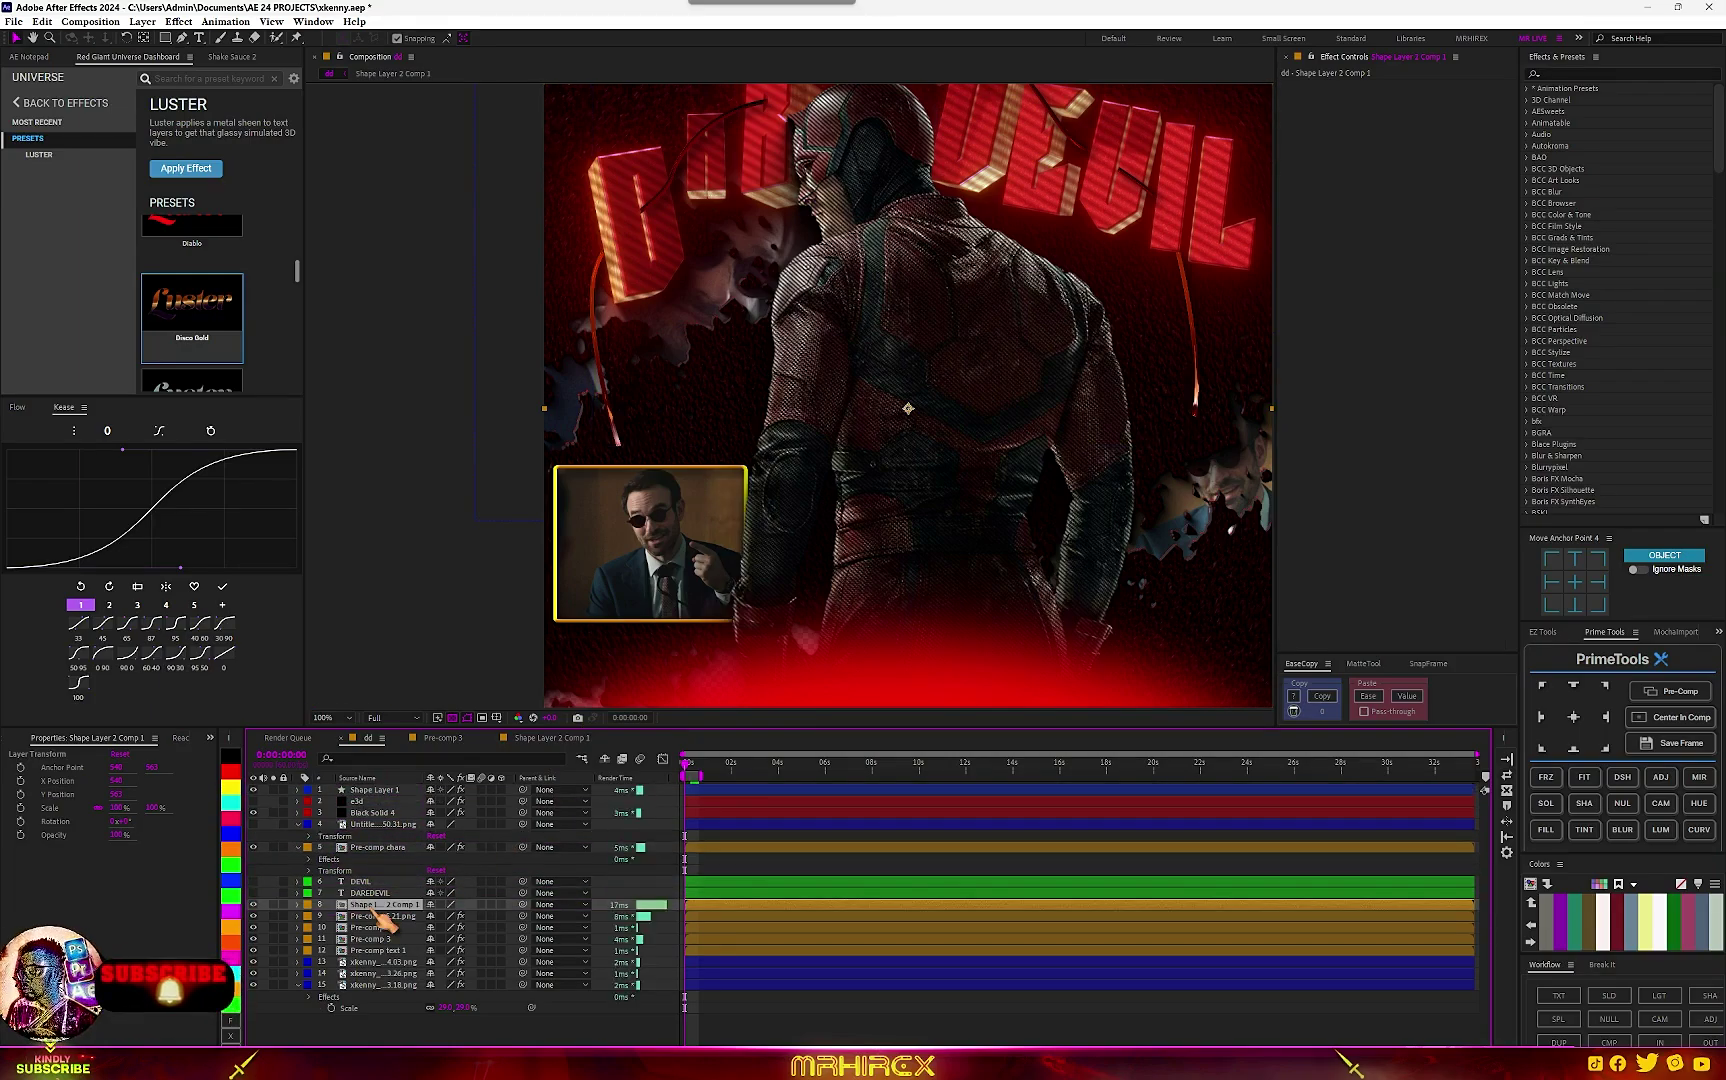
click(501, 904)
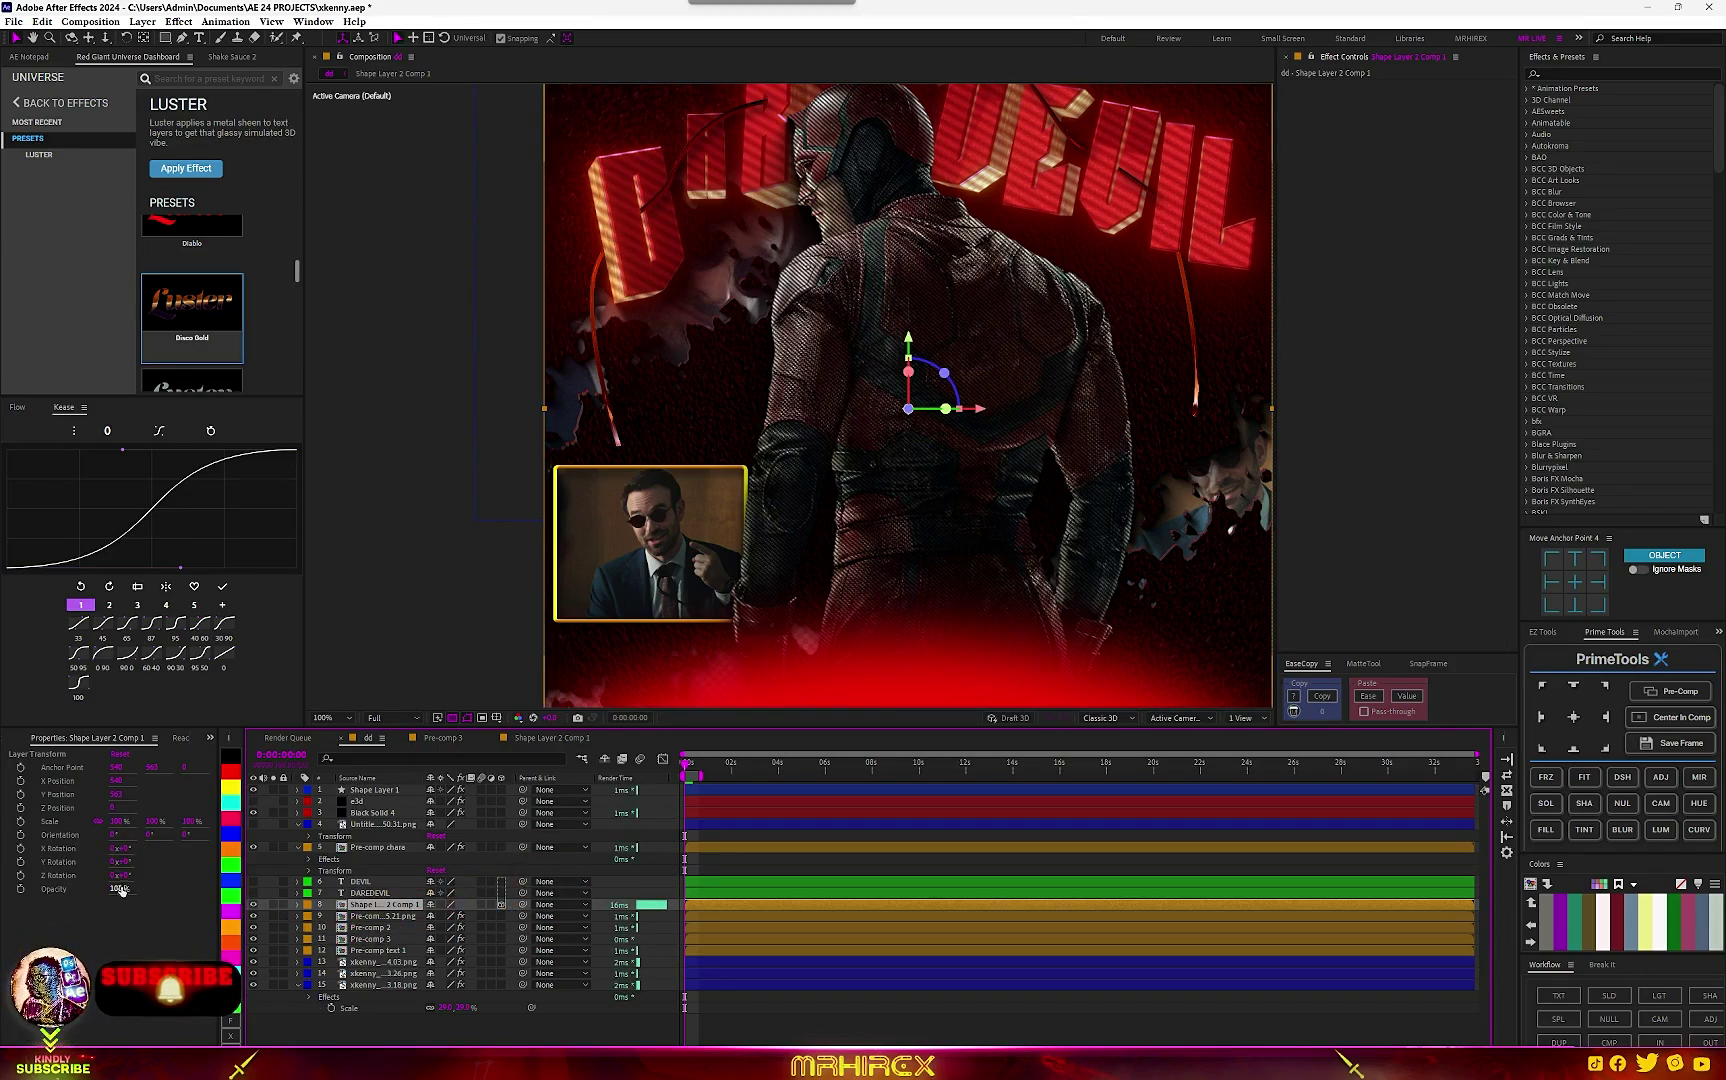
Apply the Scan Lines effect to the framed photo layer and rotate the angle of its lines.
key(ctrl+space)
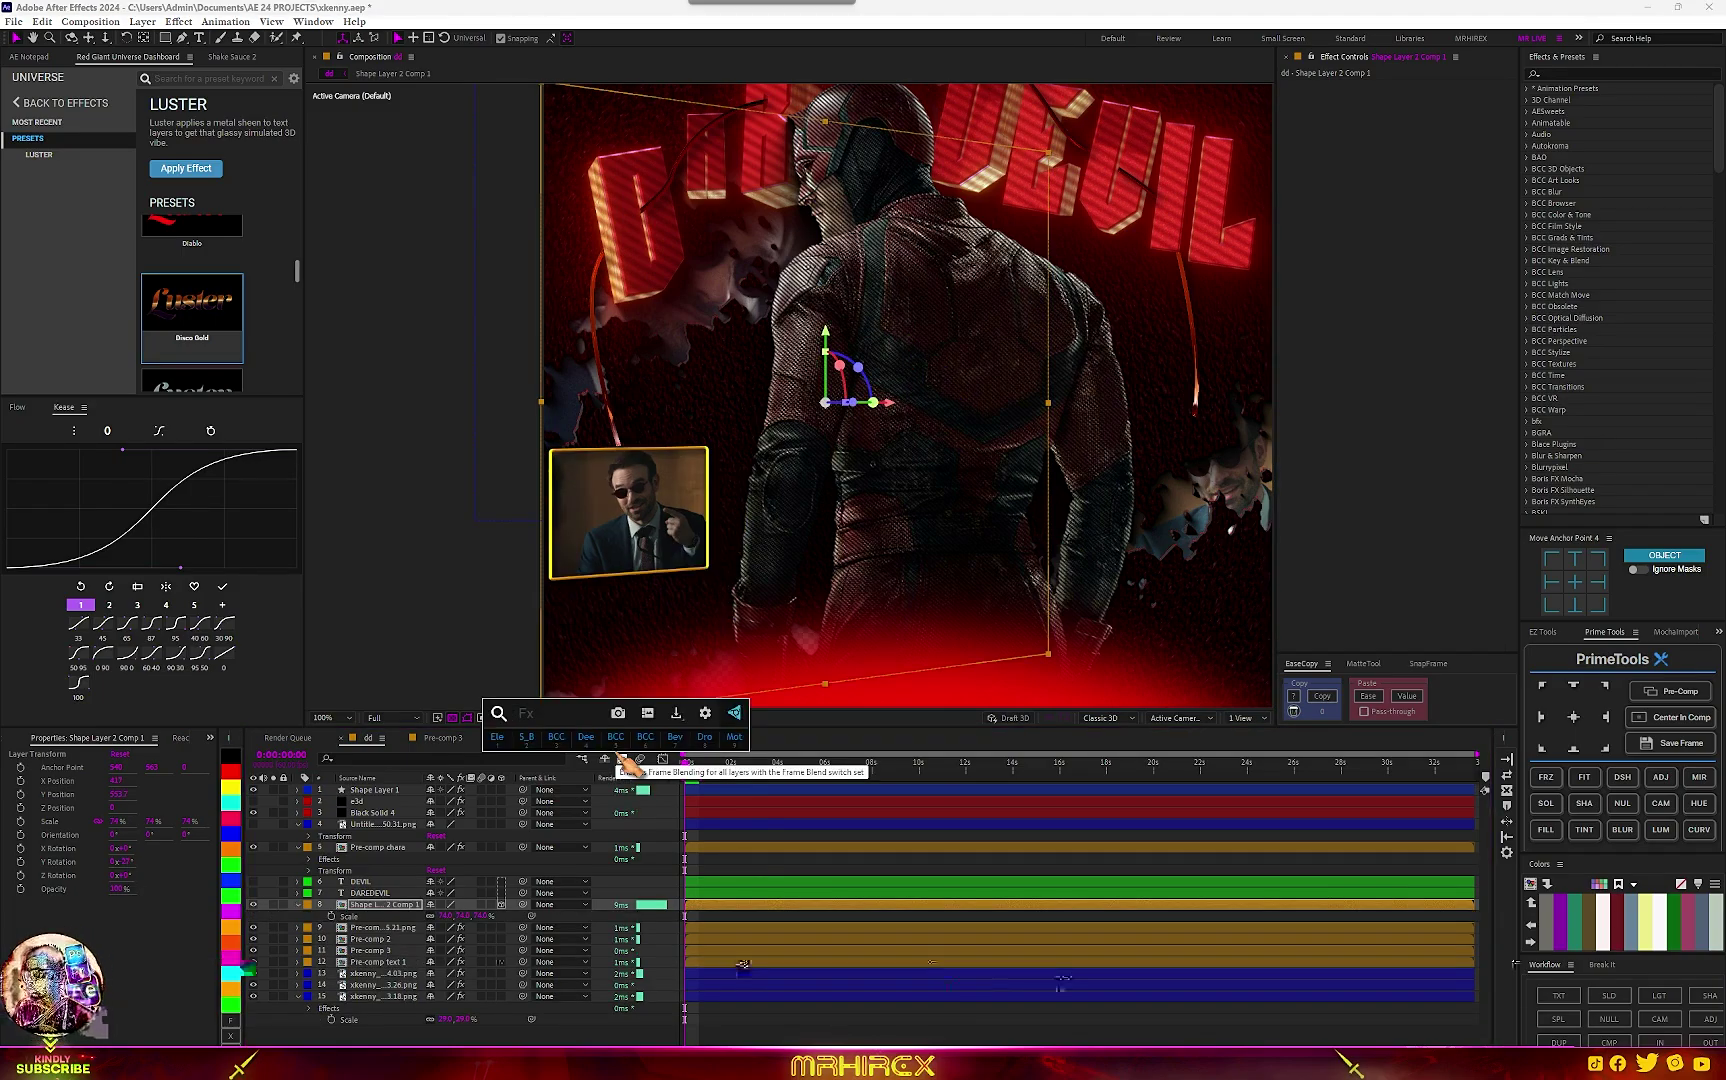
text(scan)
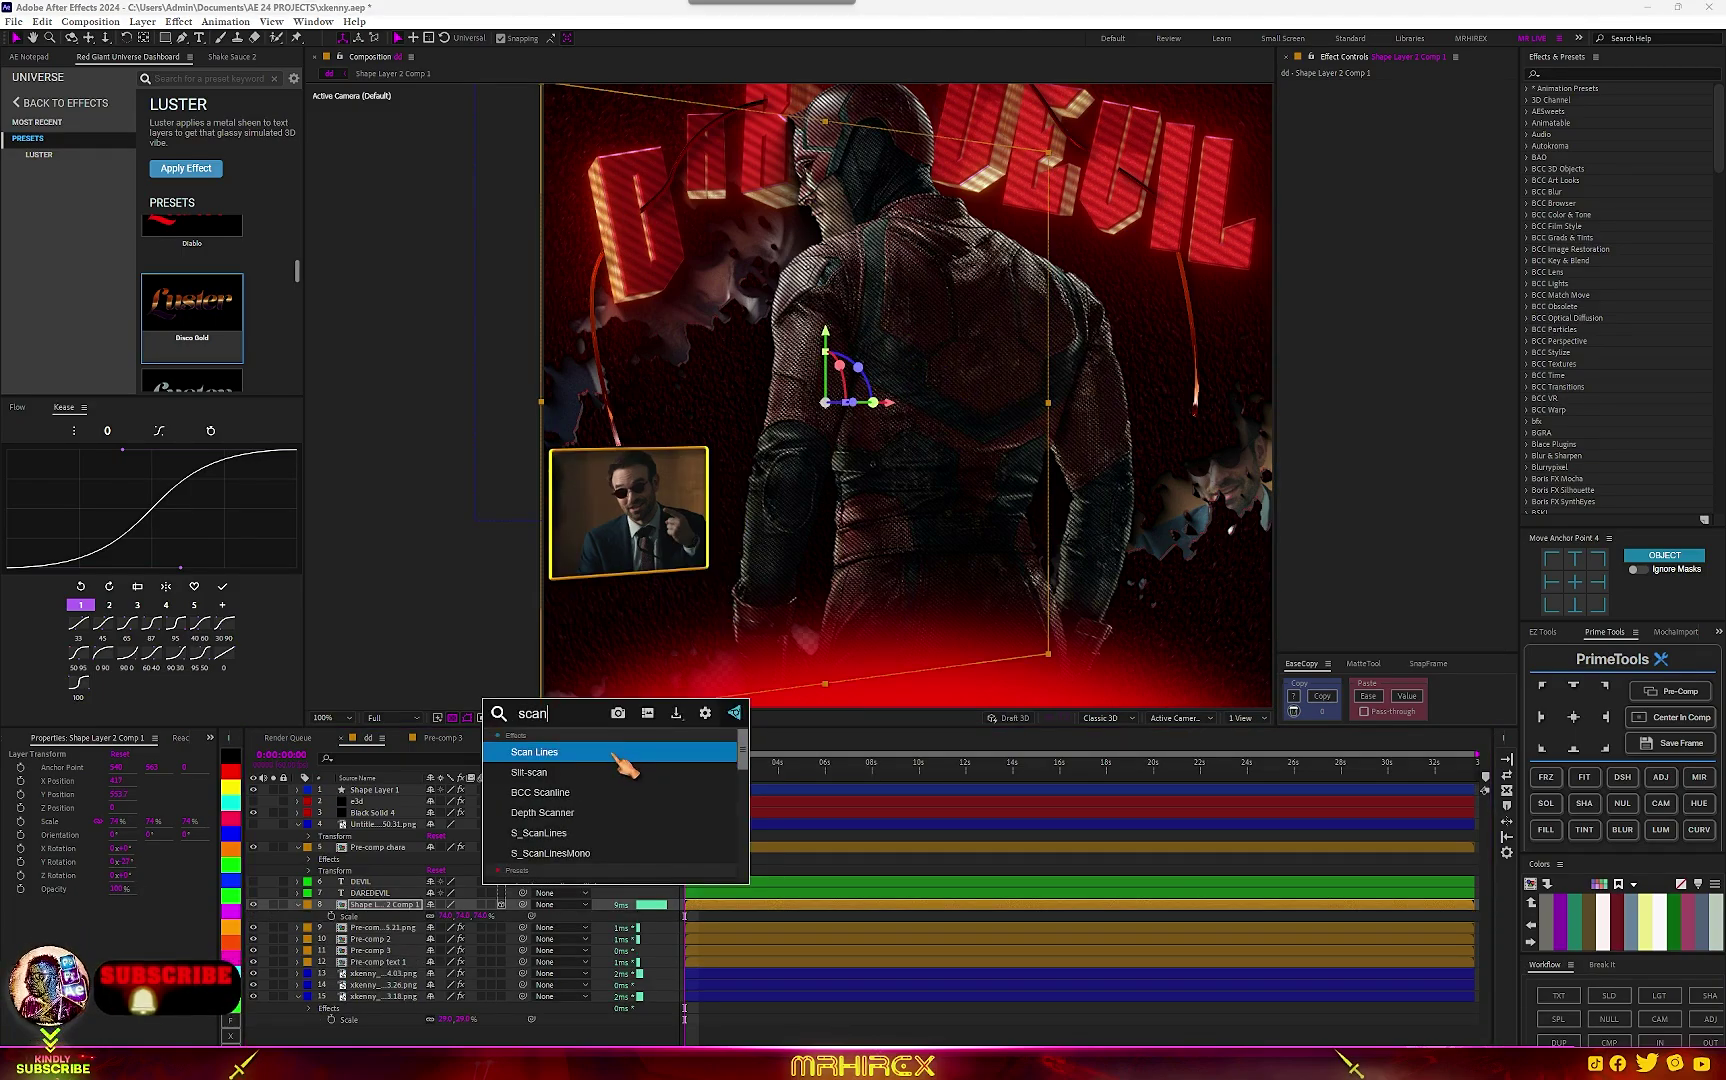
click(616, 755)
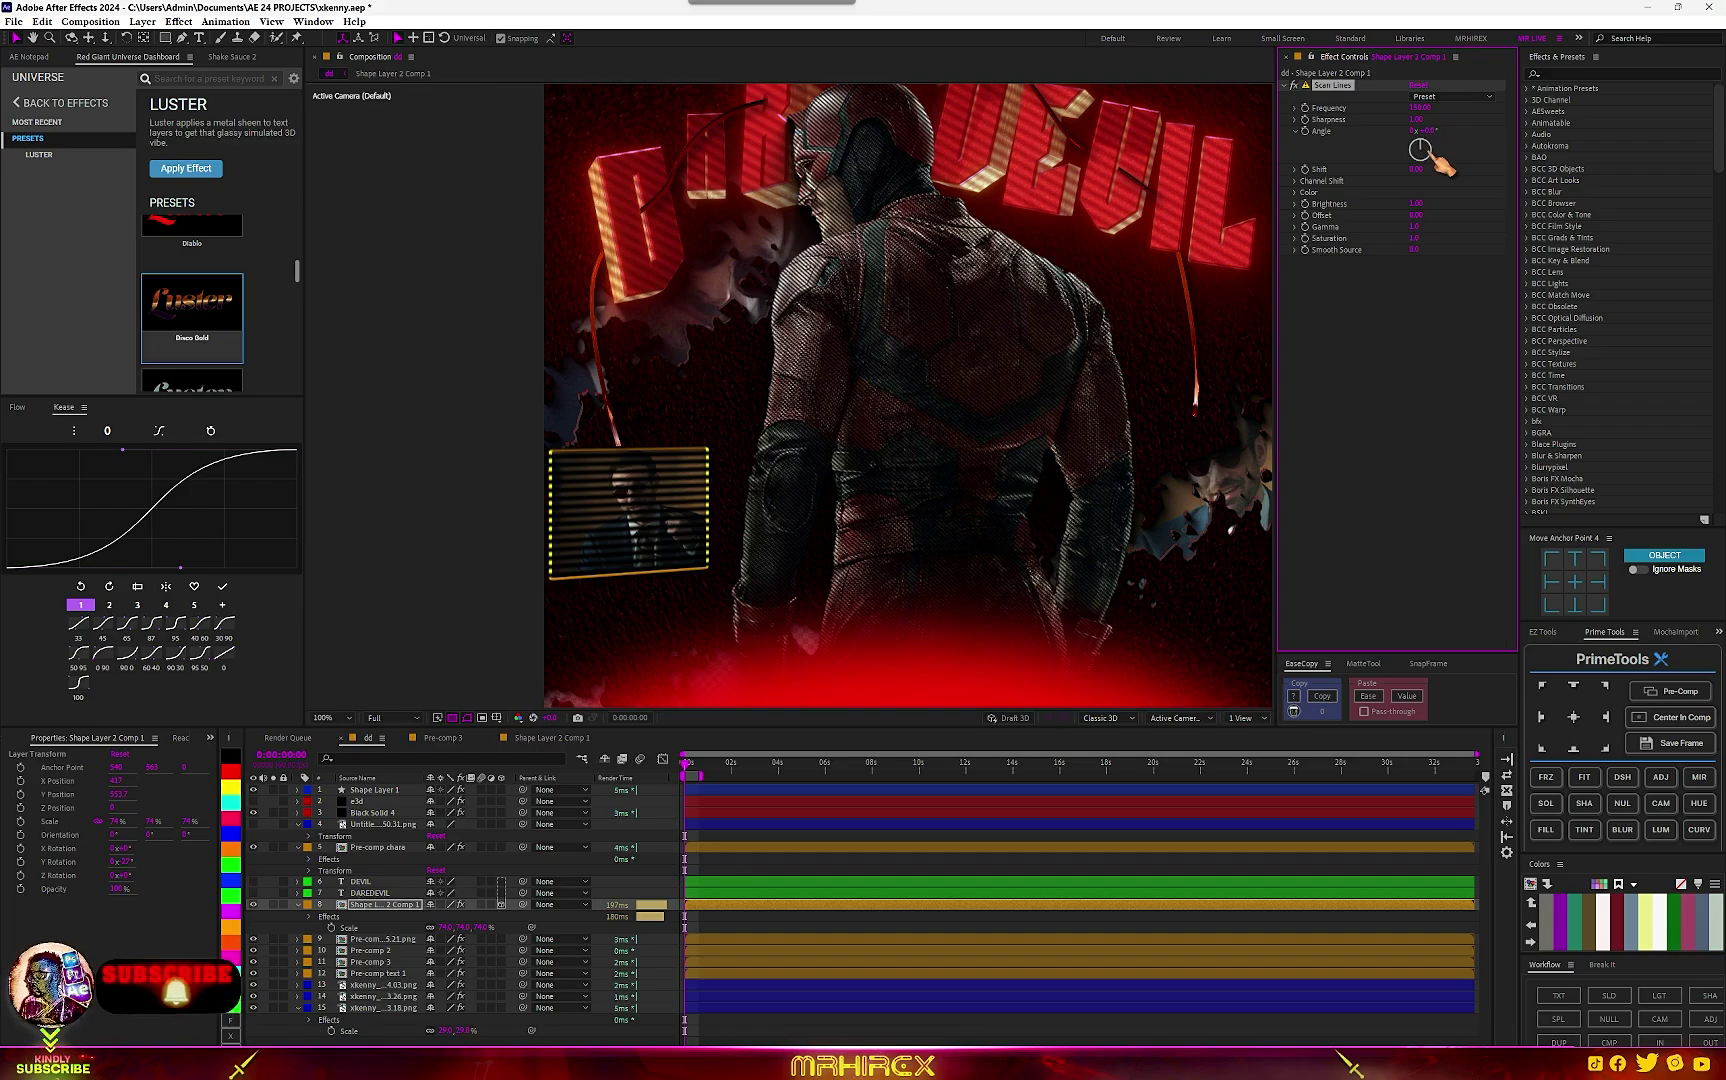
drag(1437, 158, 1418, 158)
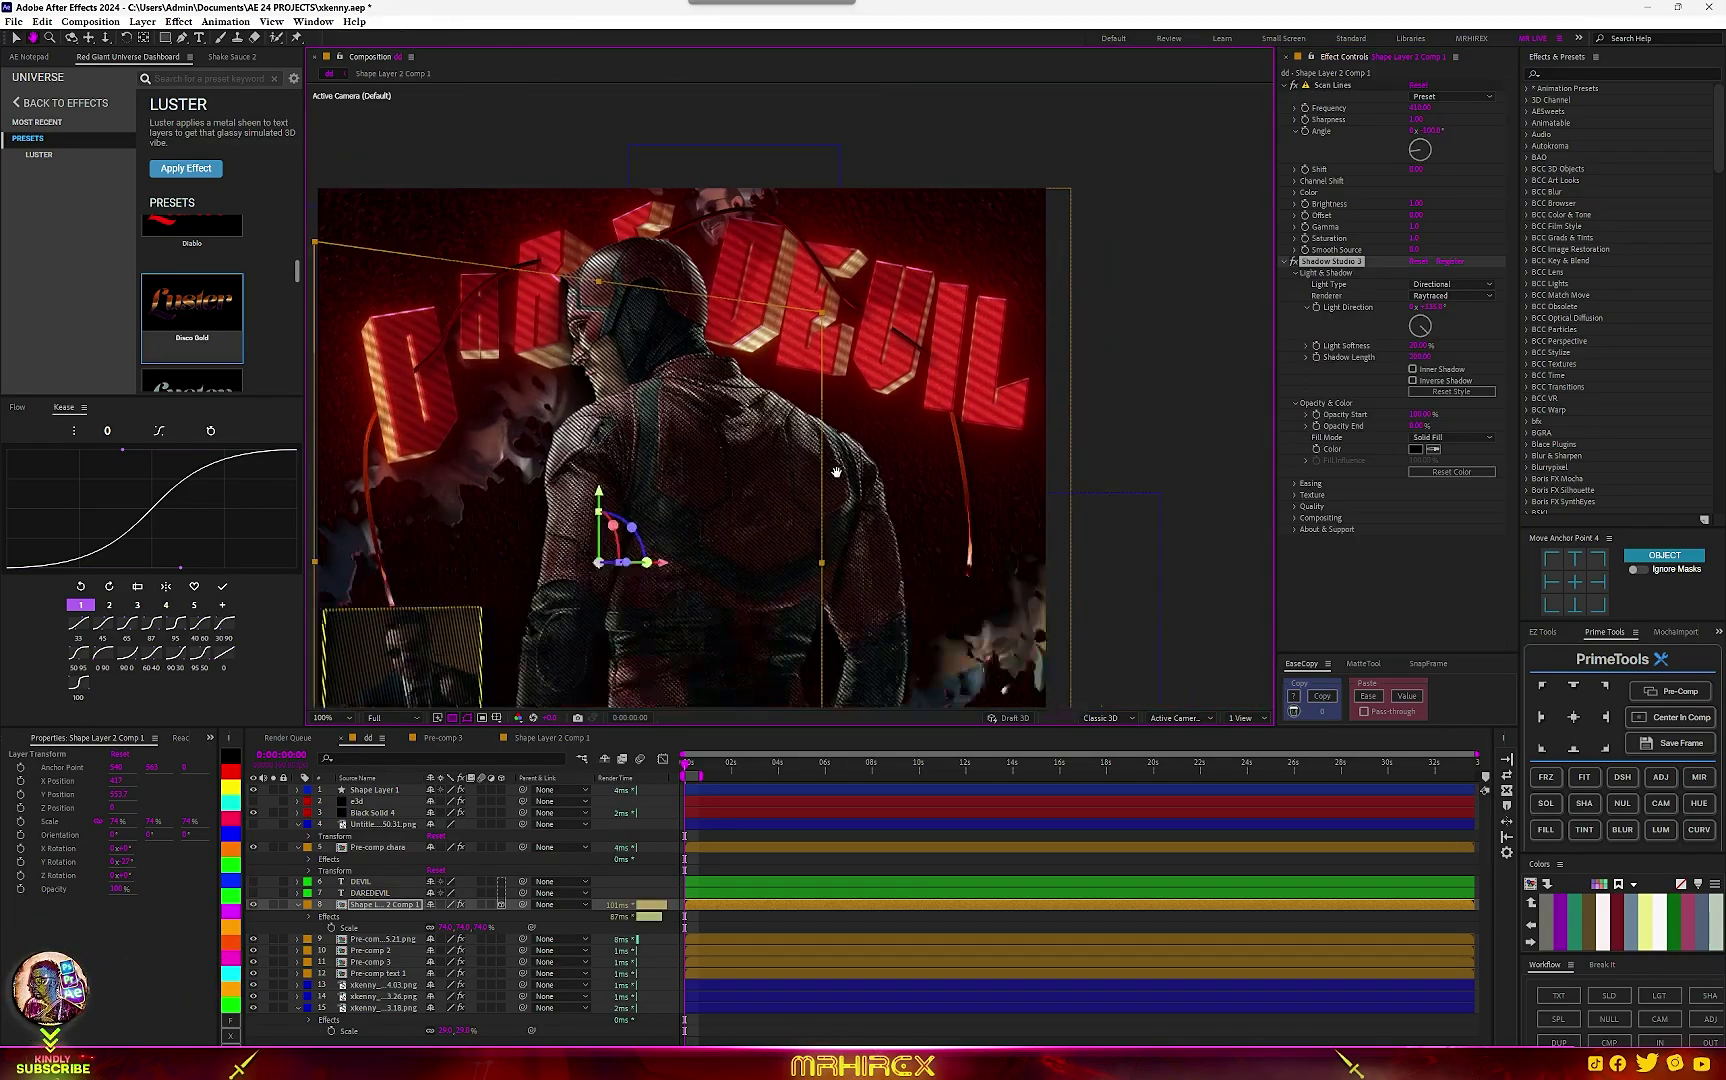
drag(838, 461, 902, 275)
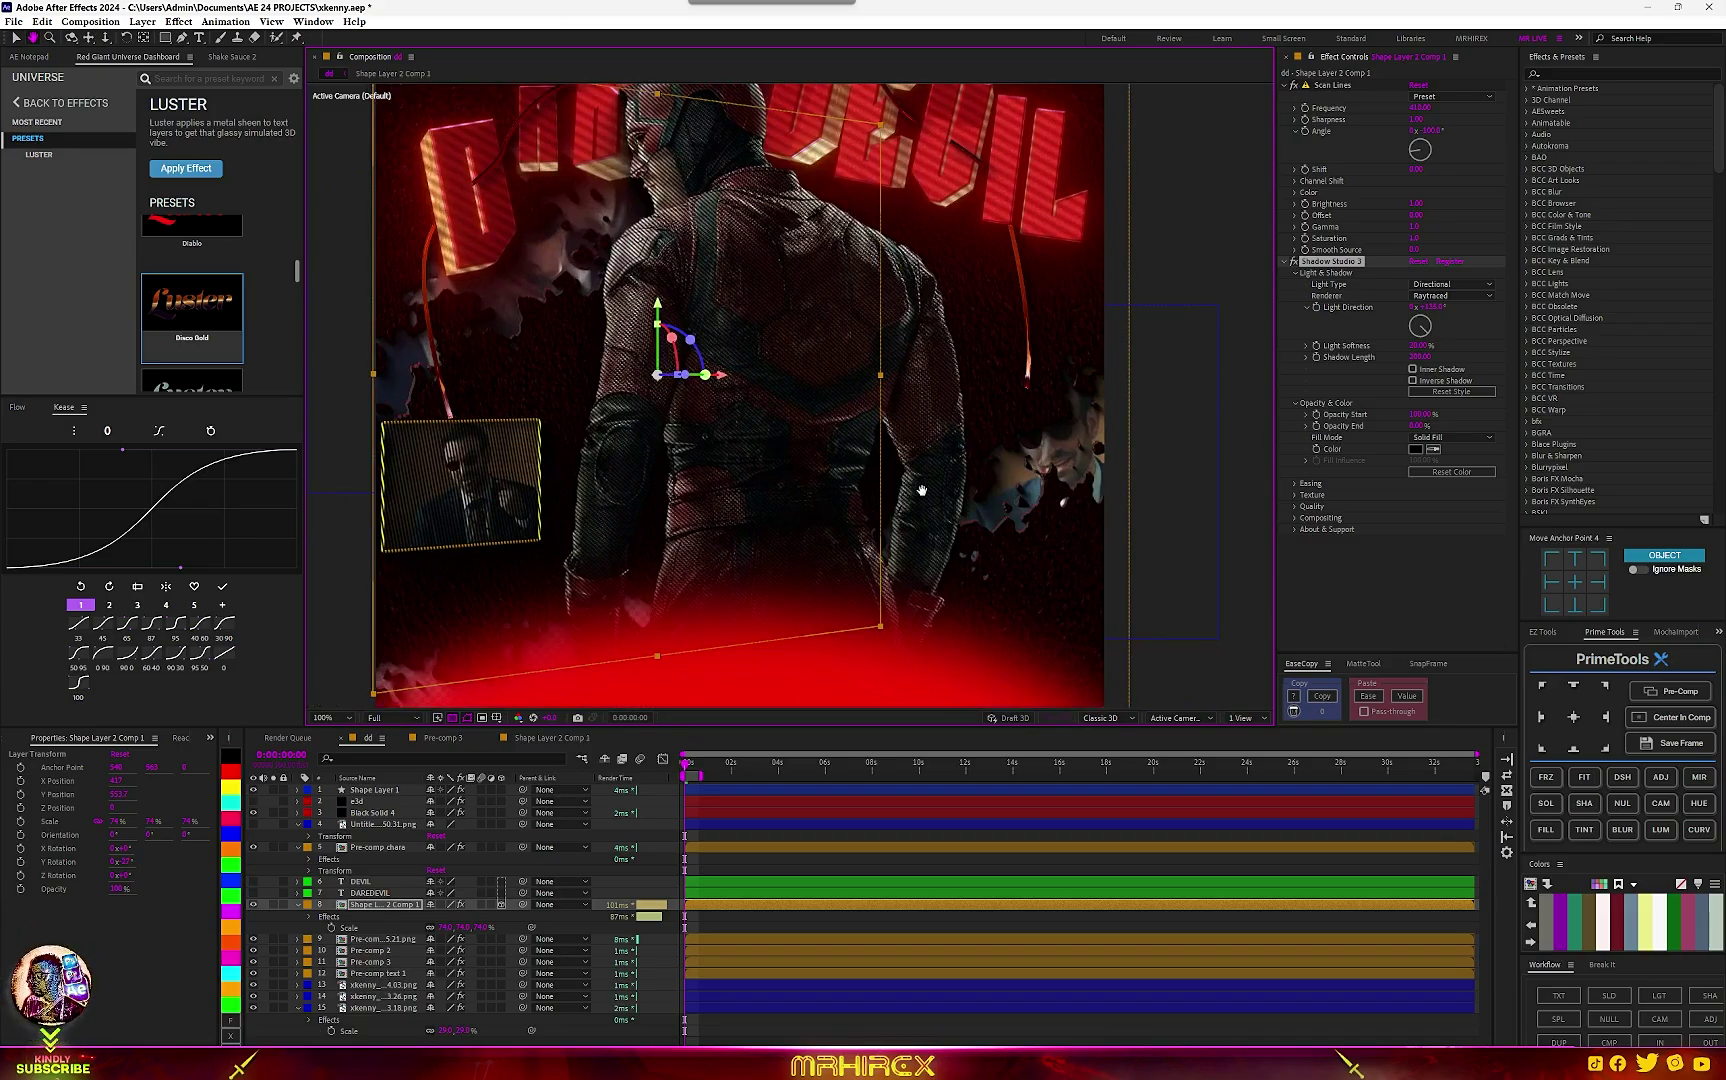
drag(921, 490, 859, 536)
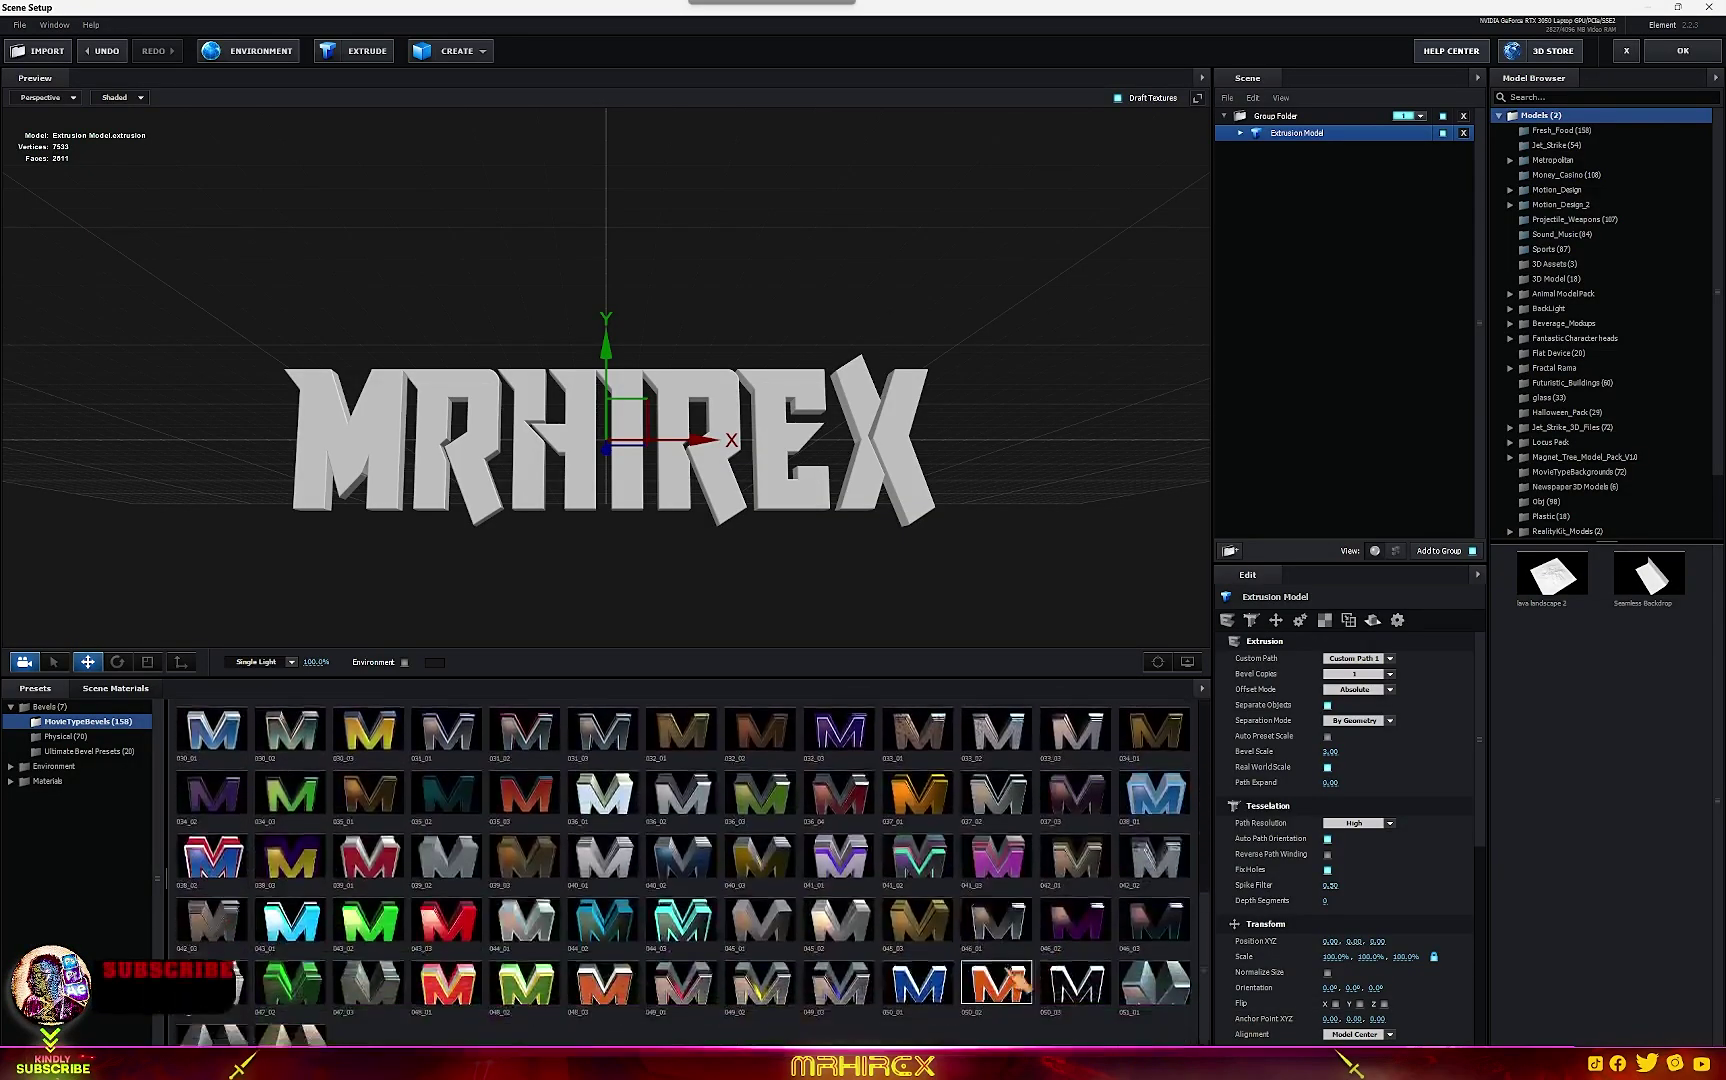
Try several MovieTypeBevels presets, including blue and red ones, on the extruded MRHIREX text model.
scroll(1018, 985, down, 1)
click(925, 965)
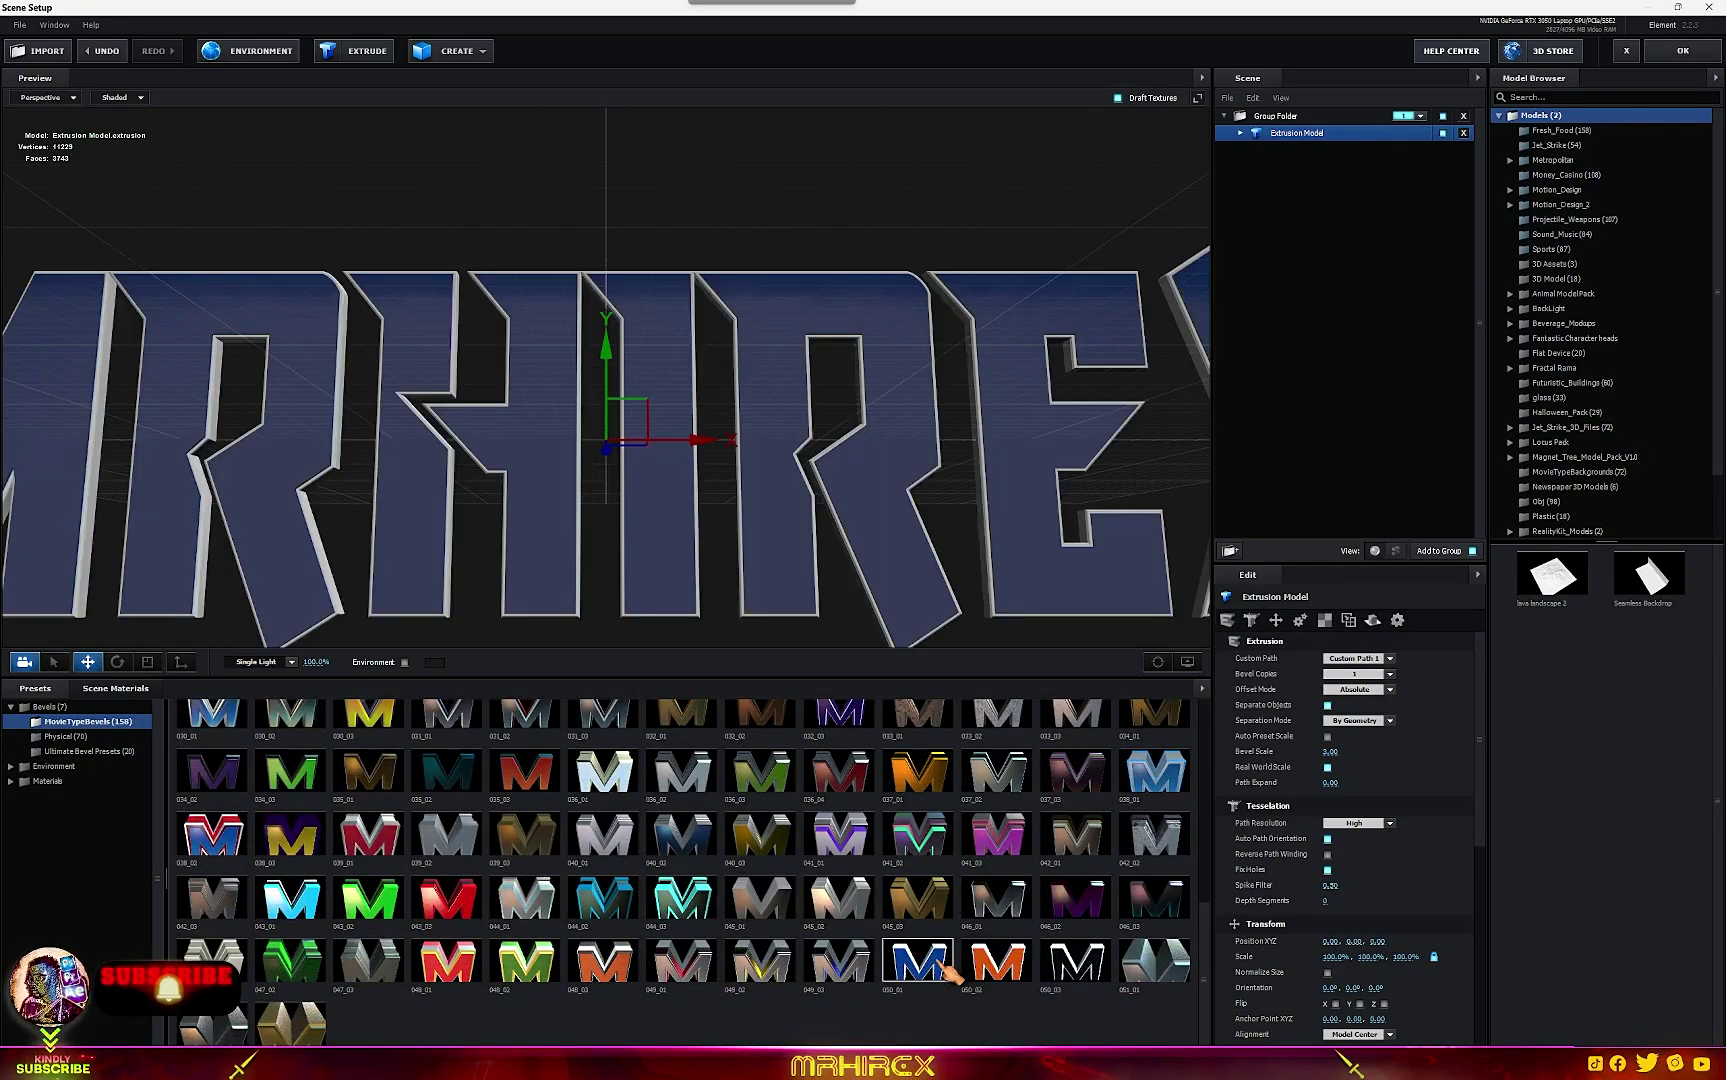
click(515, 918)
click(437, 918)
scroll(790, 606, down, 5)
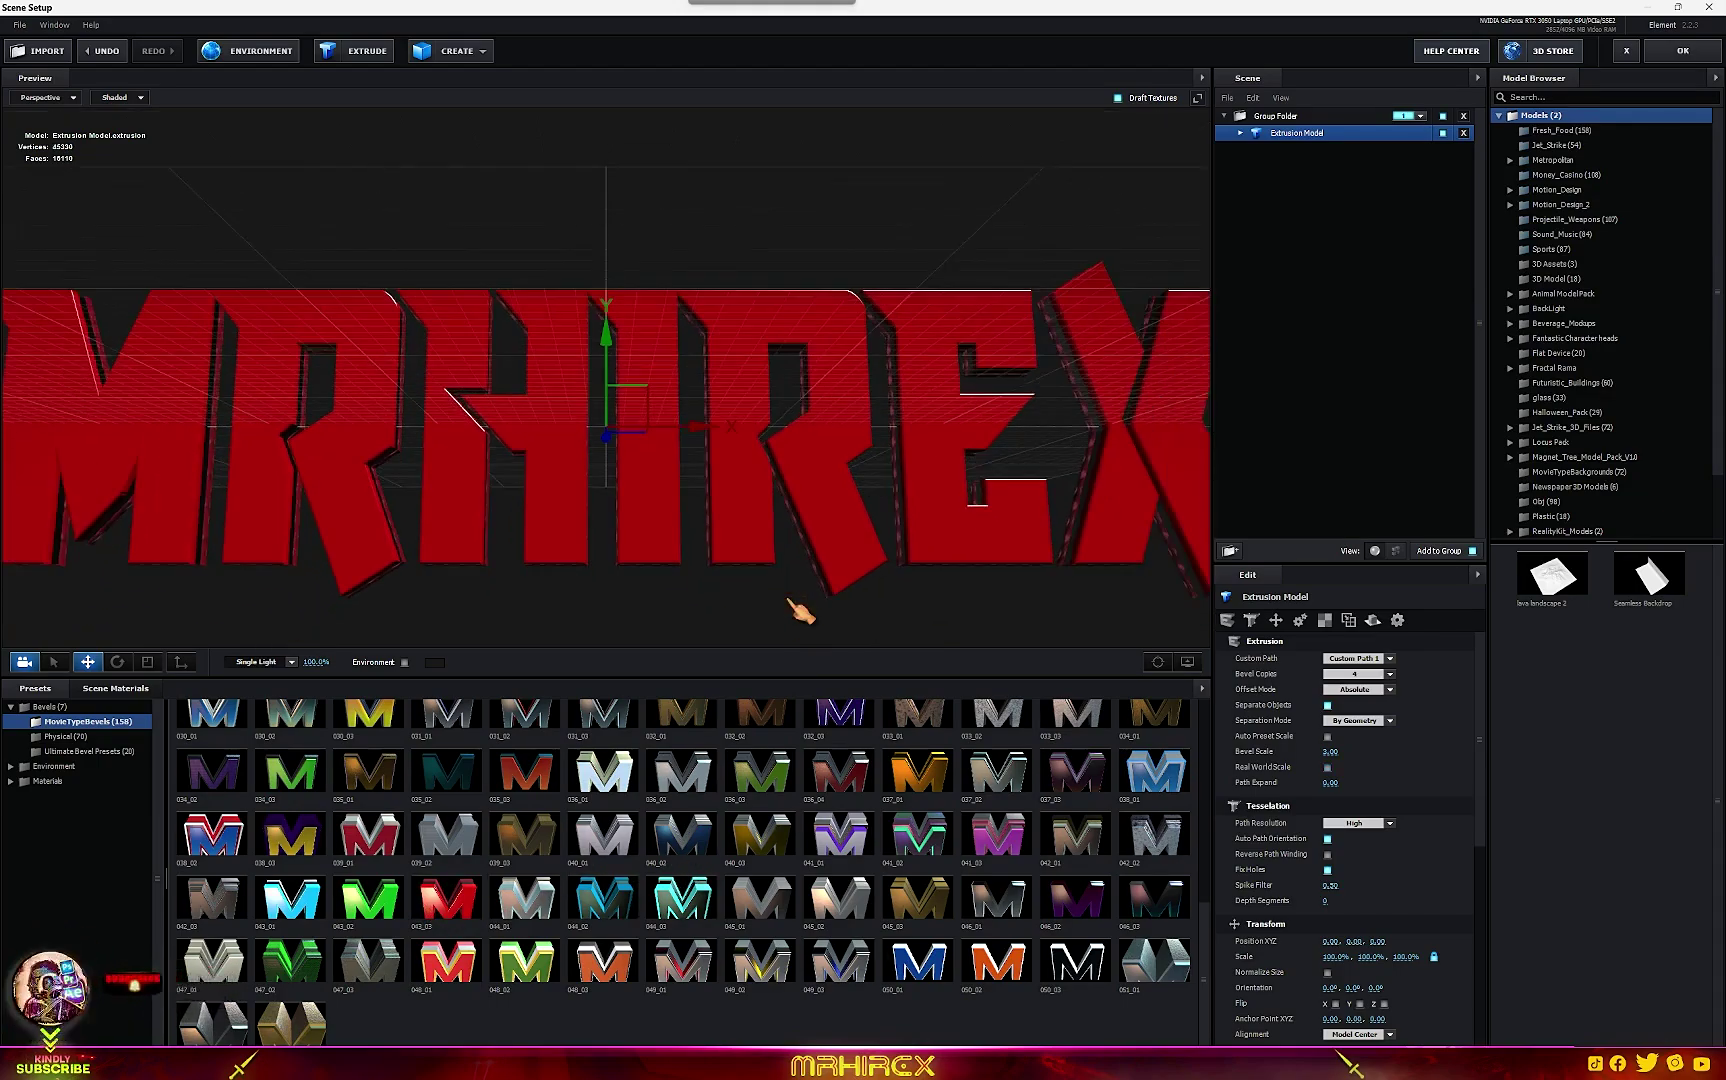
click(505, 795)
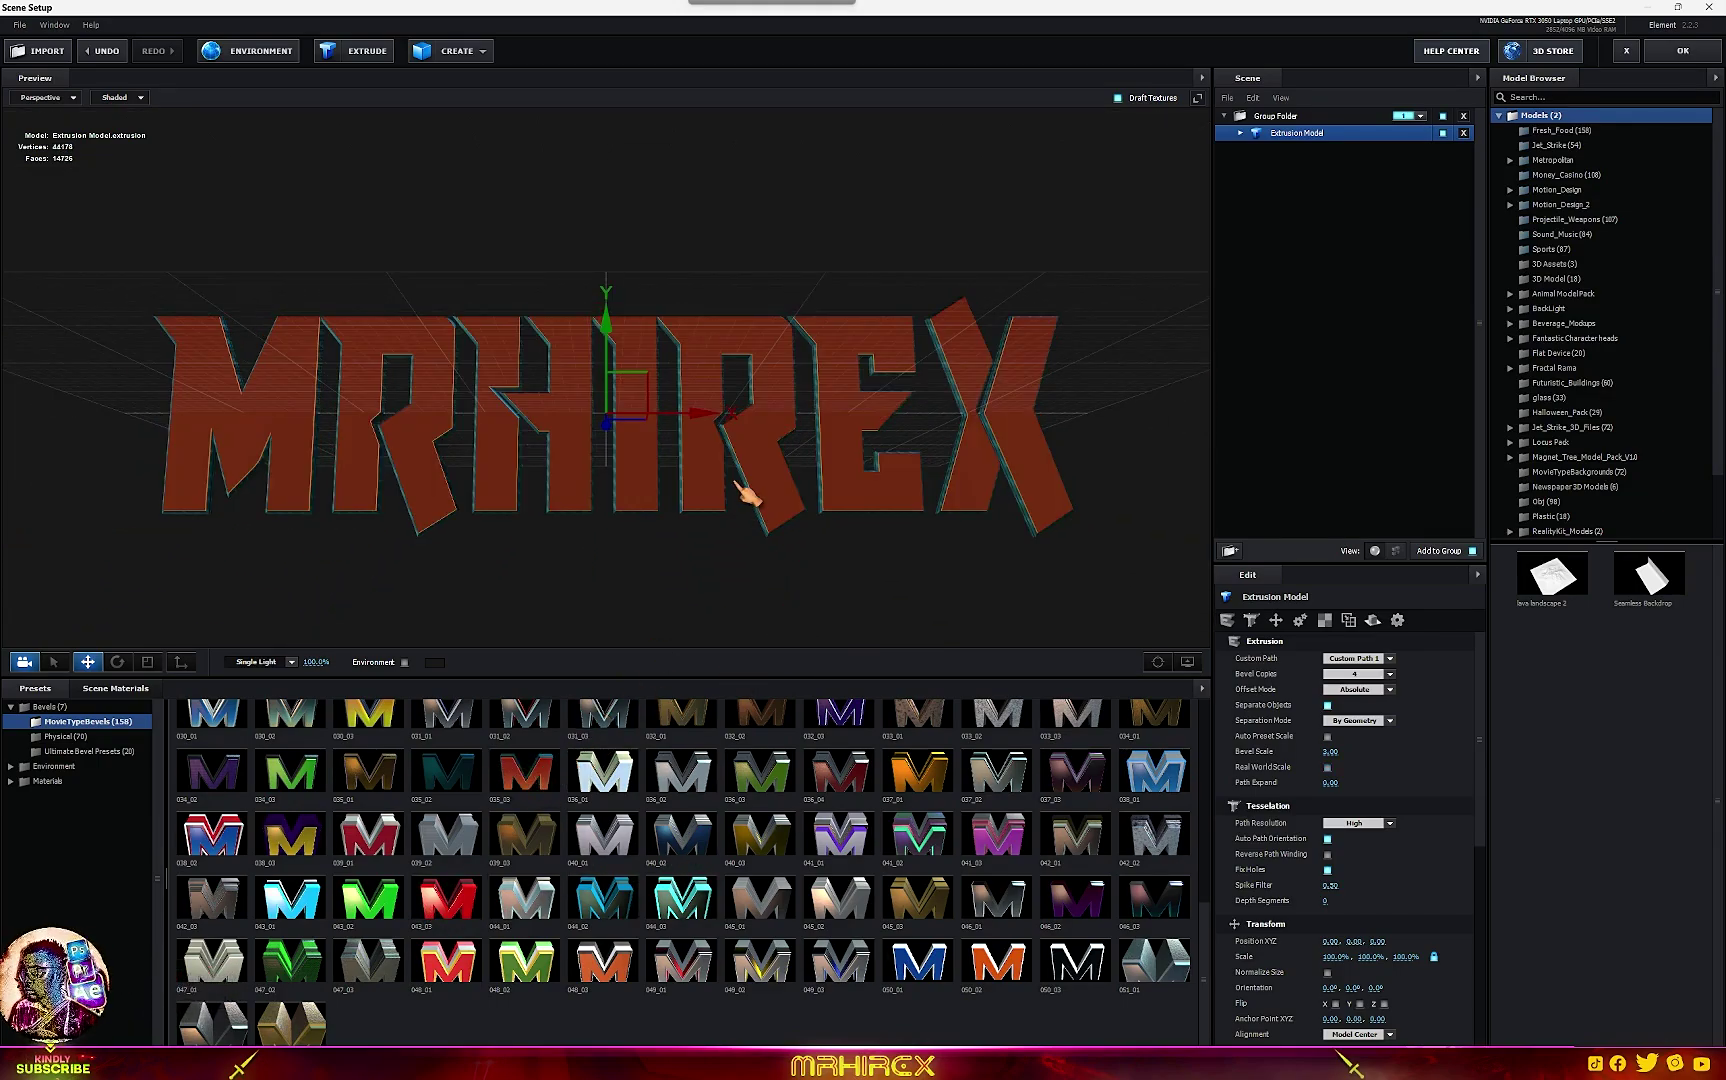
mouse_move(759, 501)
mouse_down()
mouse_move(745, 540)
mouse_move(720, 543)
mouse_move(771, 536)
mouse_up()
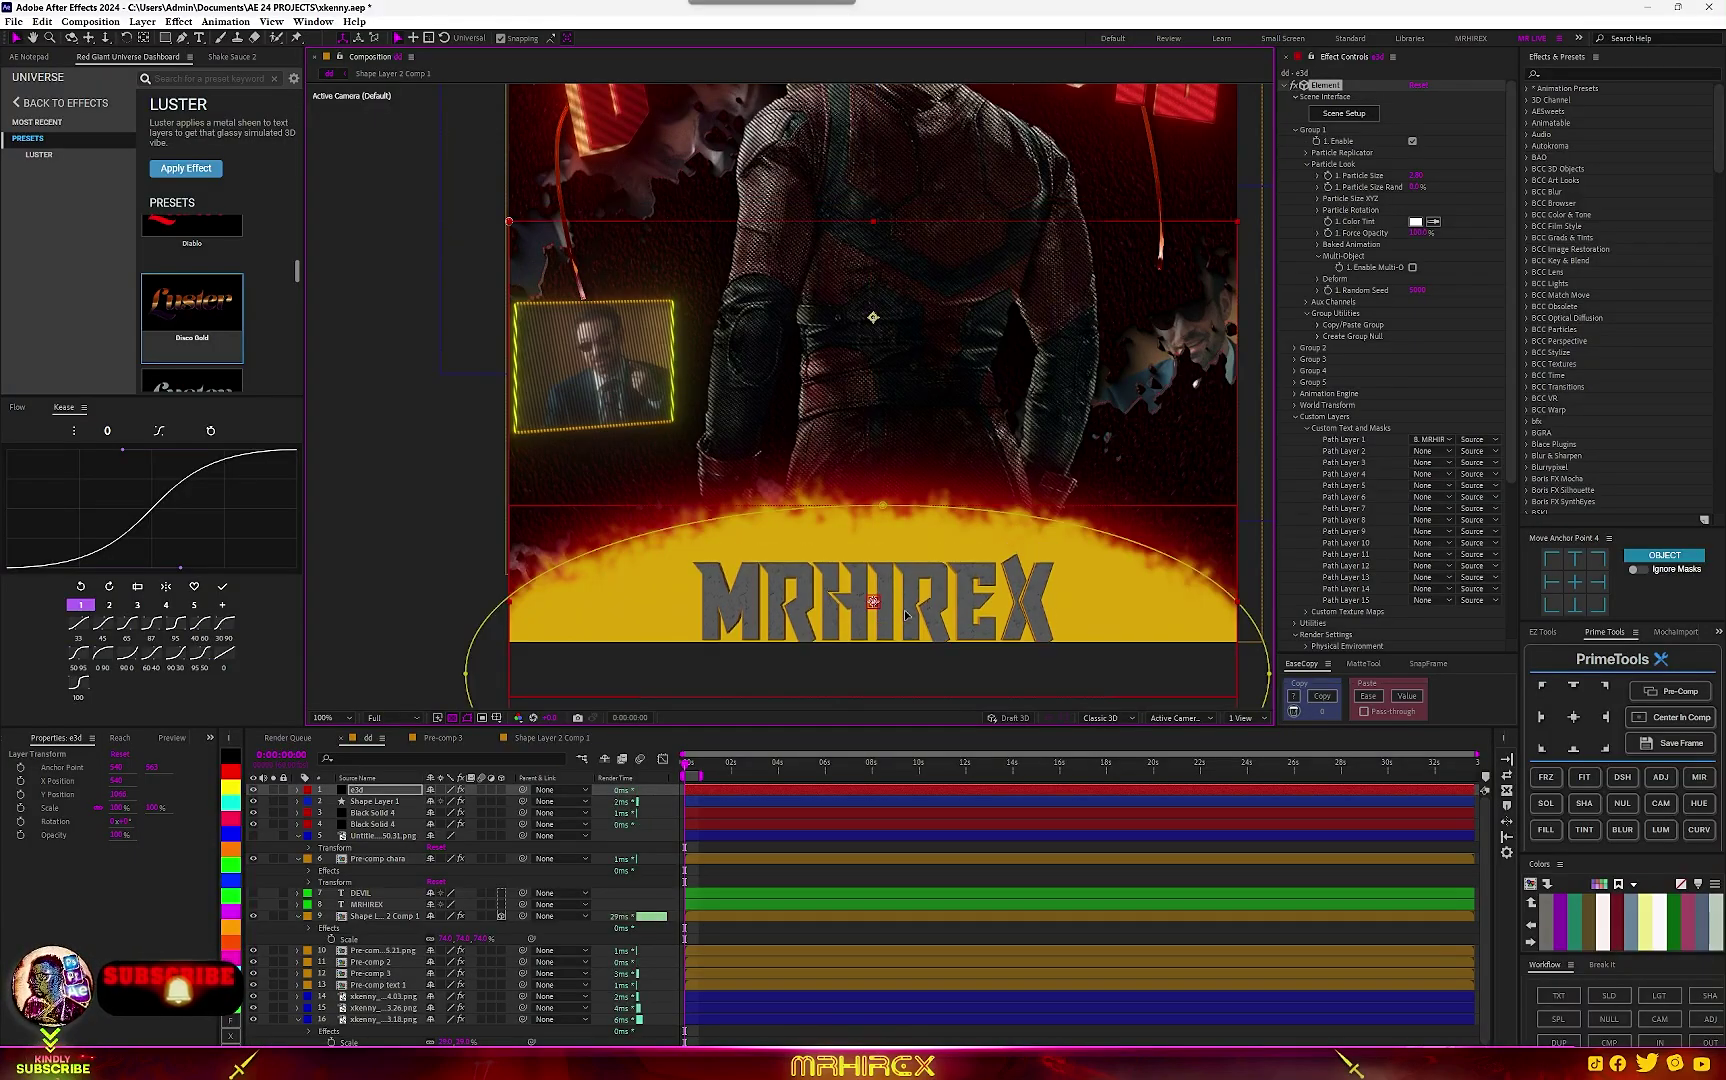
Nudge the 3D MRHIREX text slightly upward on the yellow glow and apply Shadow Studio 3 to its e3d layer.
drag(905, 615, 912, 596)
key(ctrl+space)
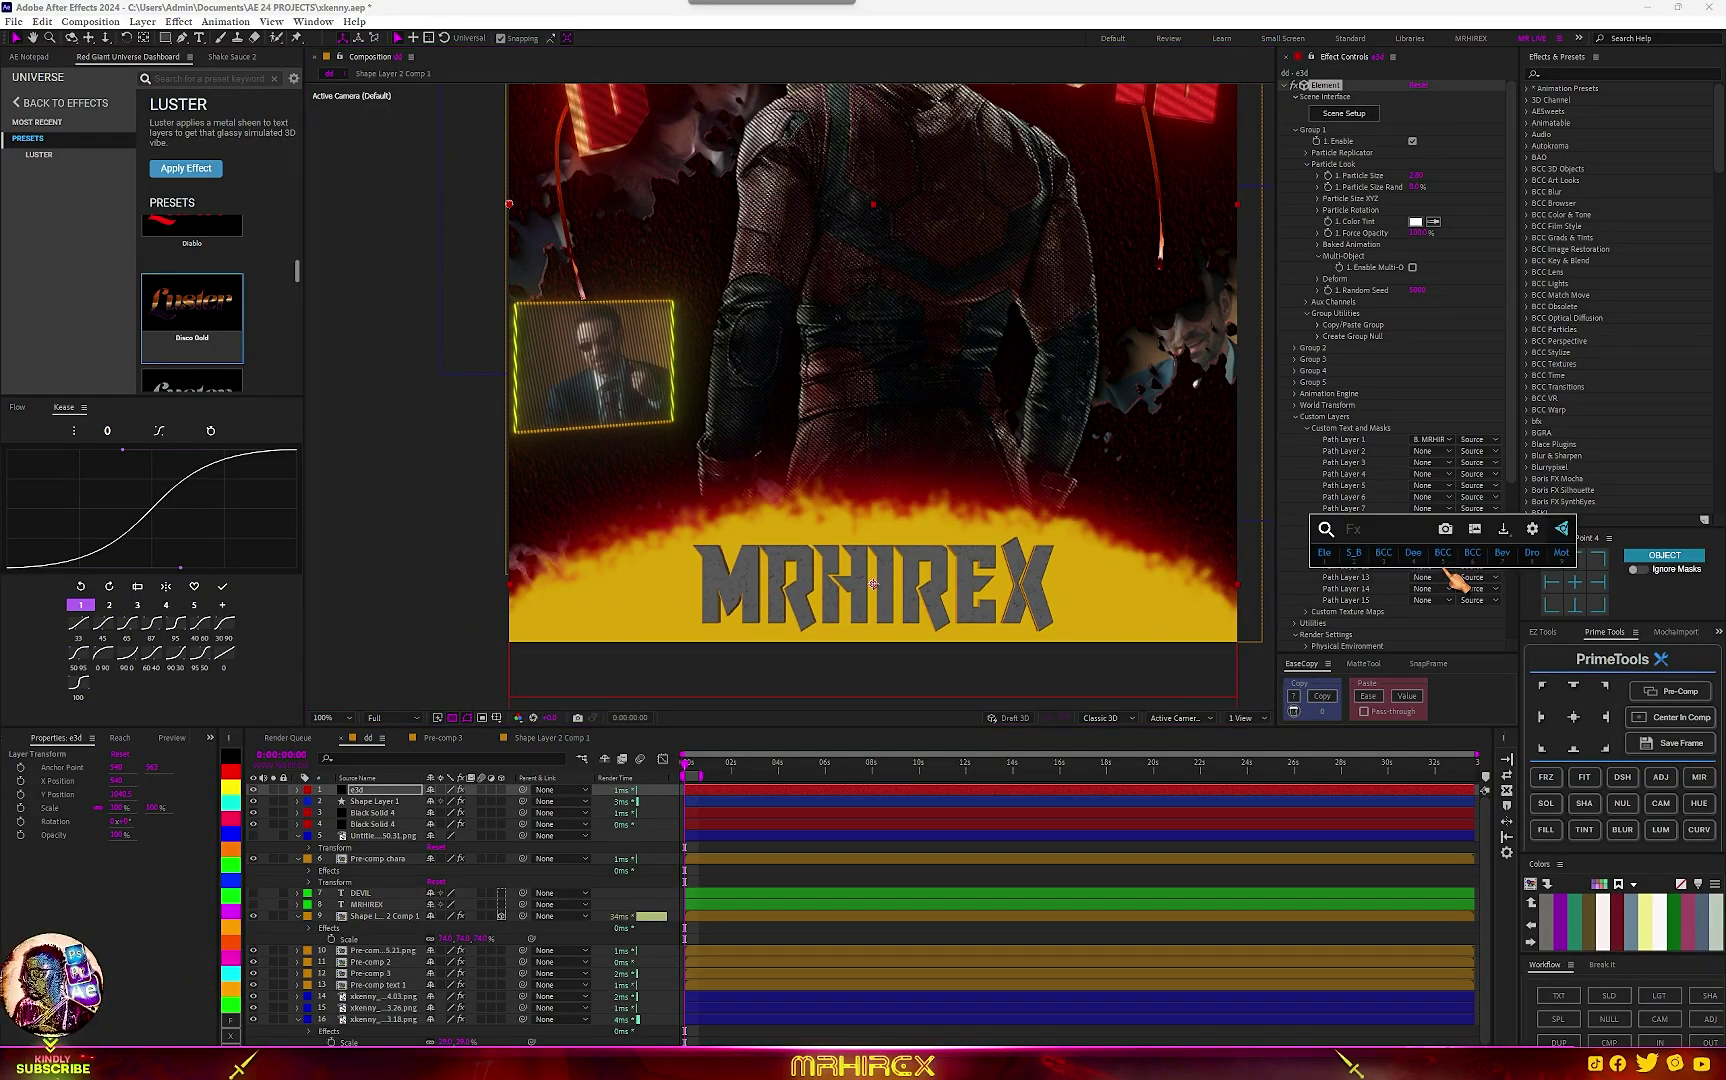
text(shad)
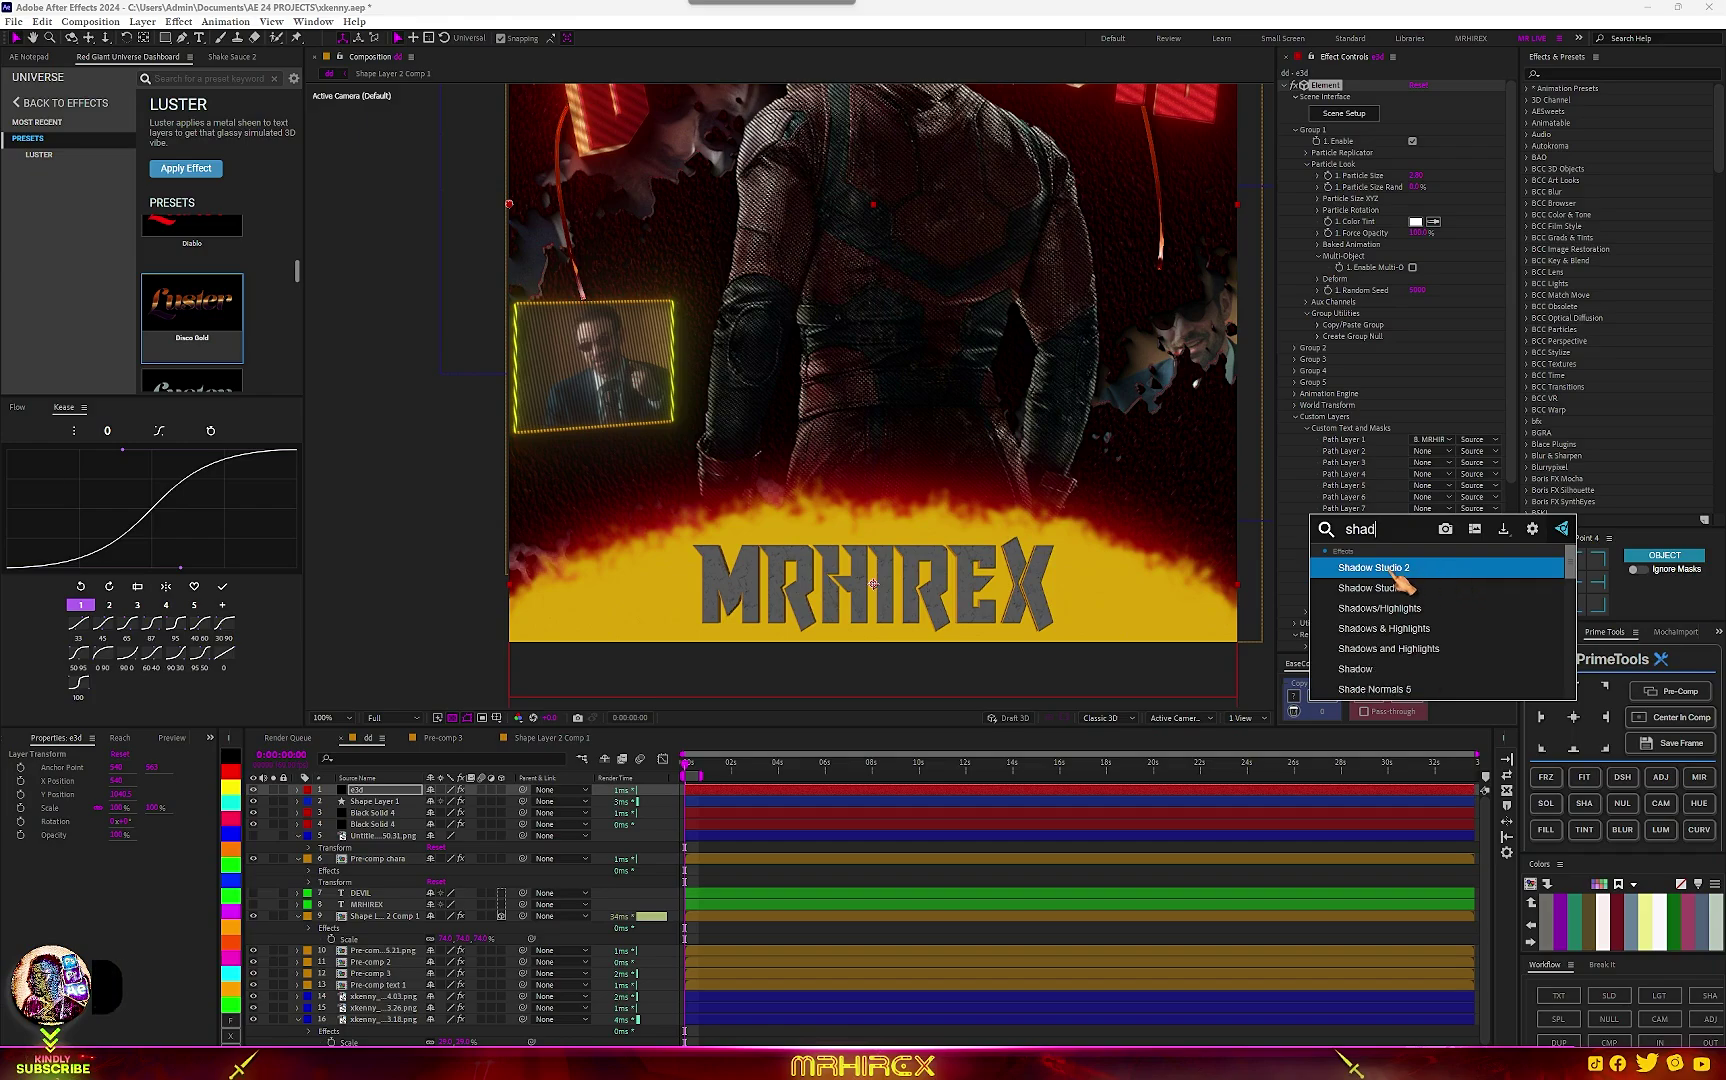
click(1400, 588)
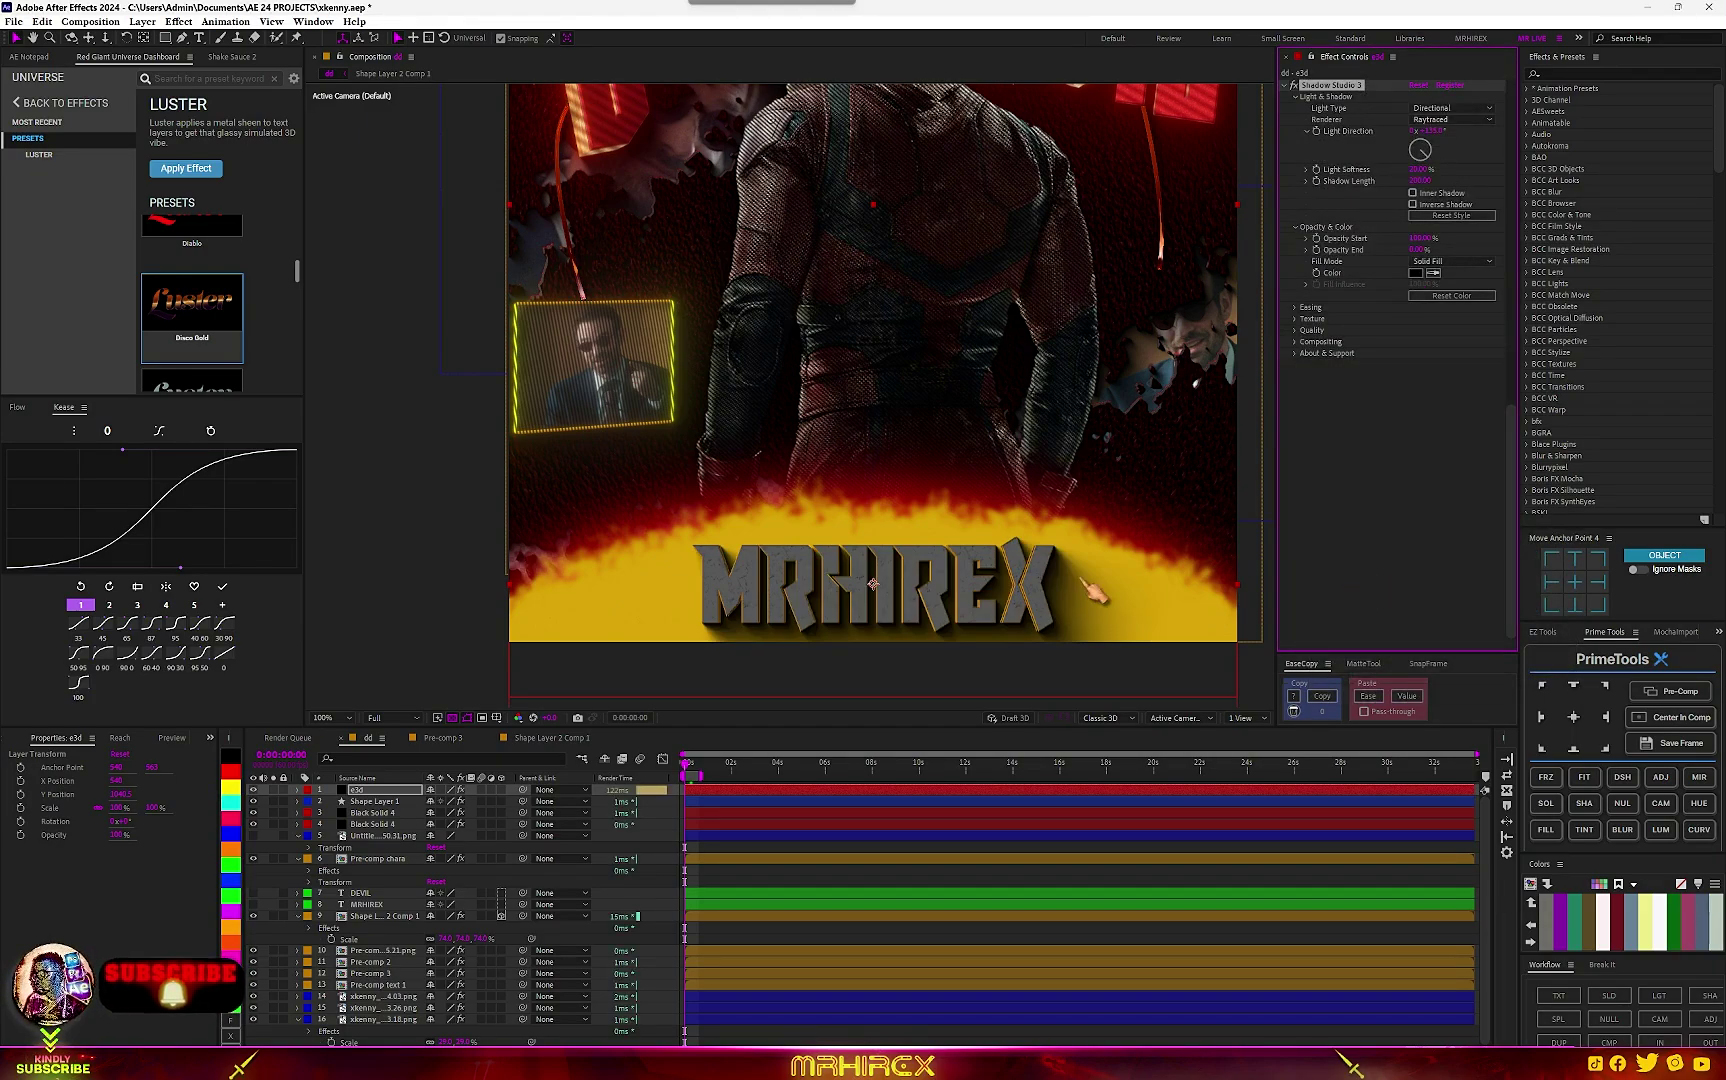
Apply the Deep Glow 2 effect to the e3d layer holding the MRHIREX text.
key(ctrl+space)
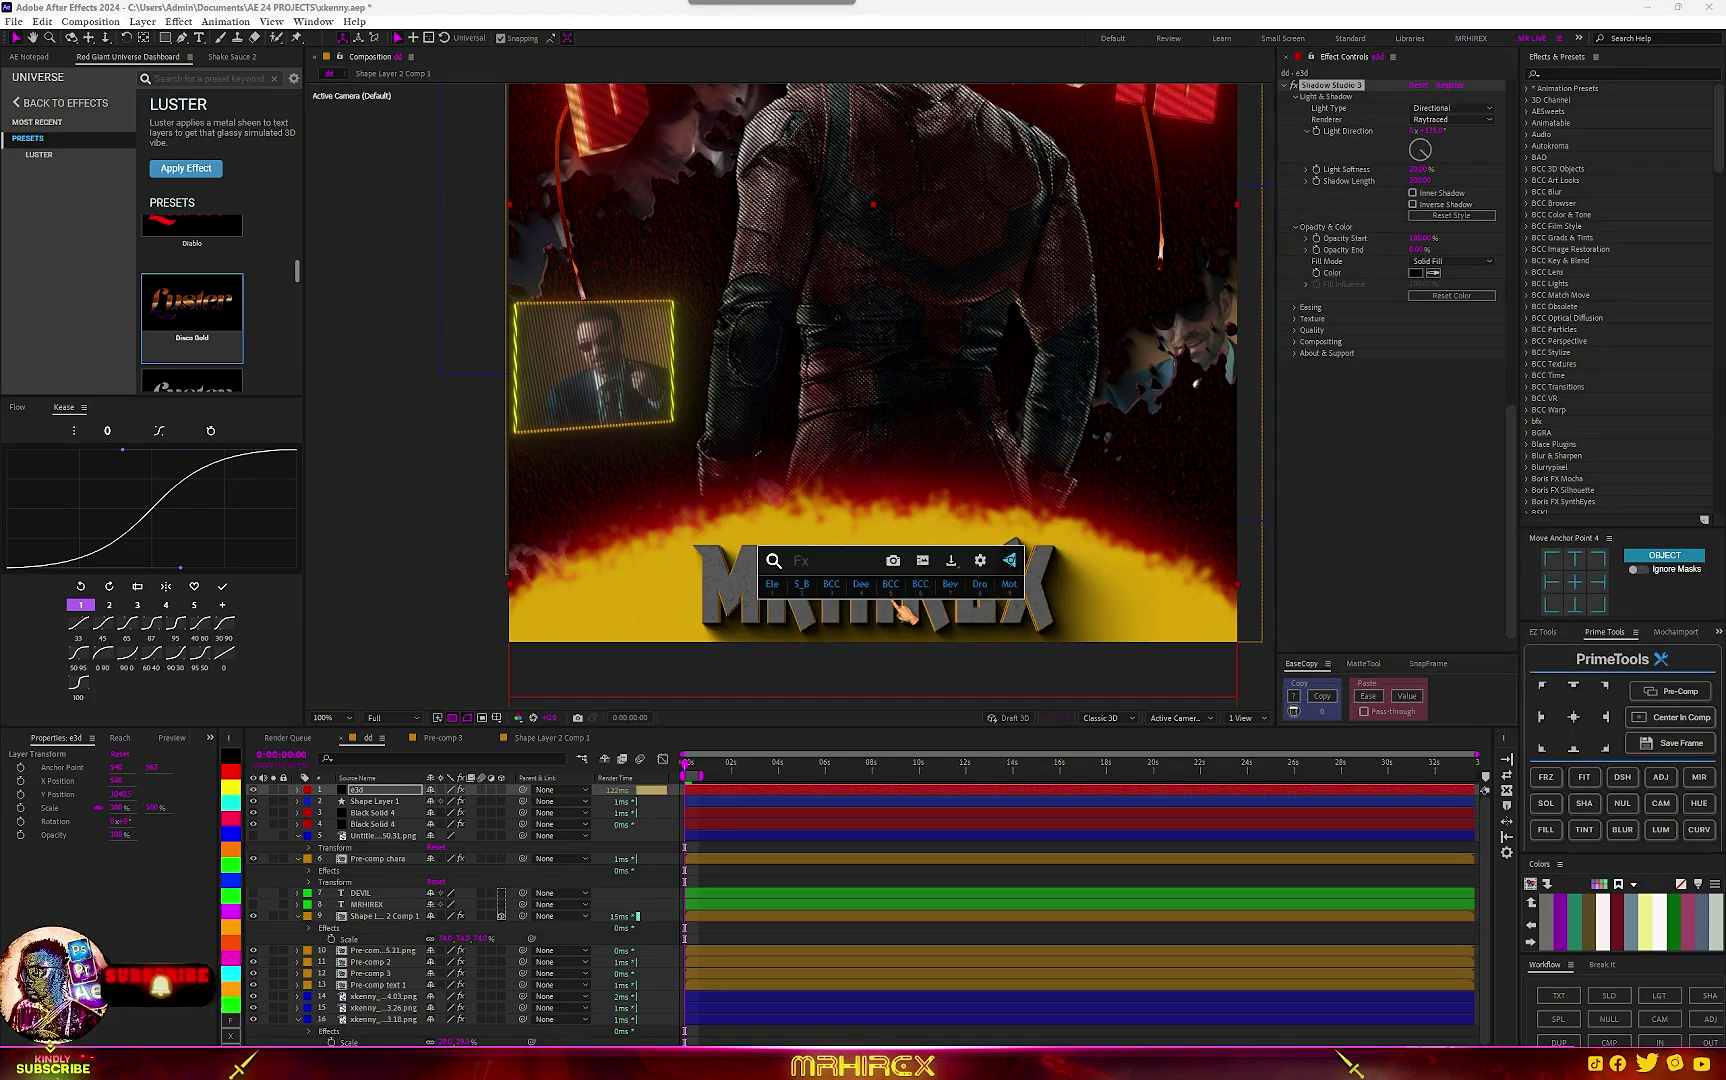
text(deep)
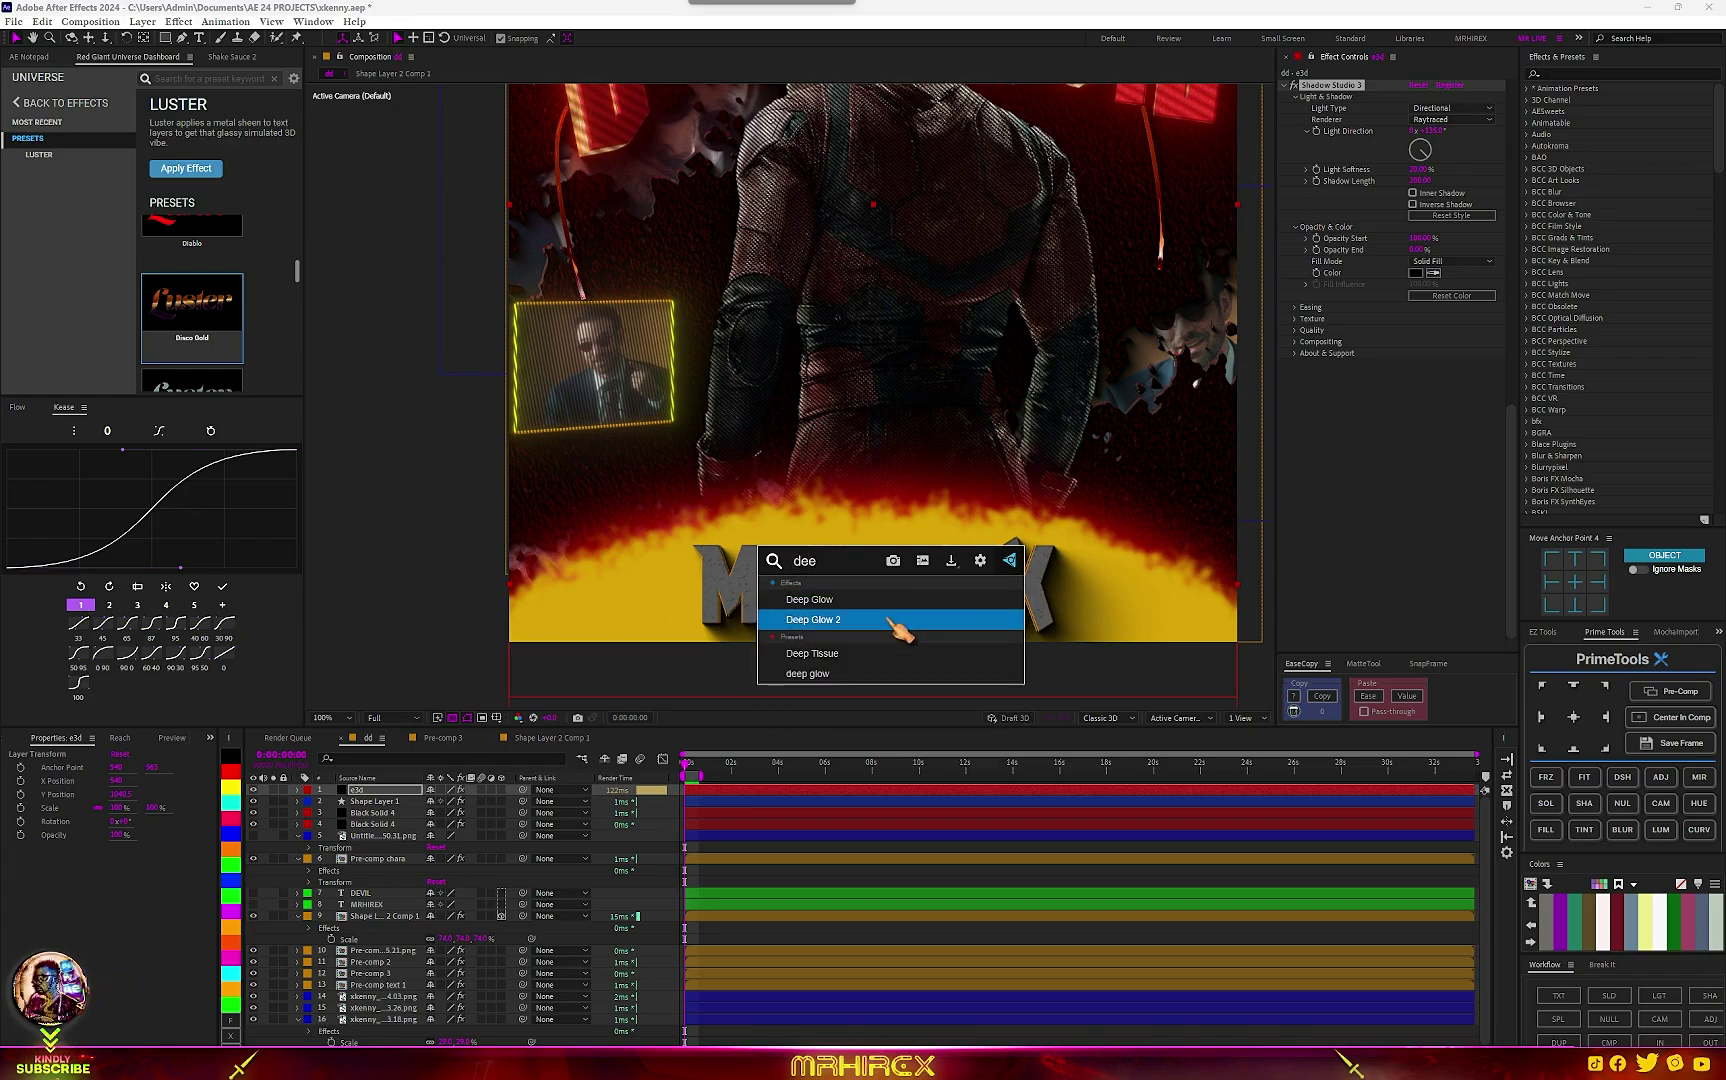
click(888, 614)
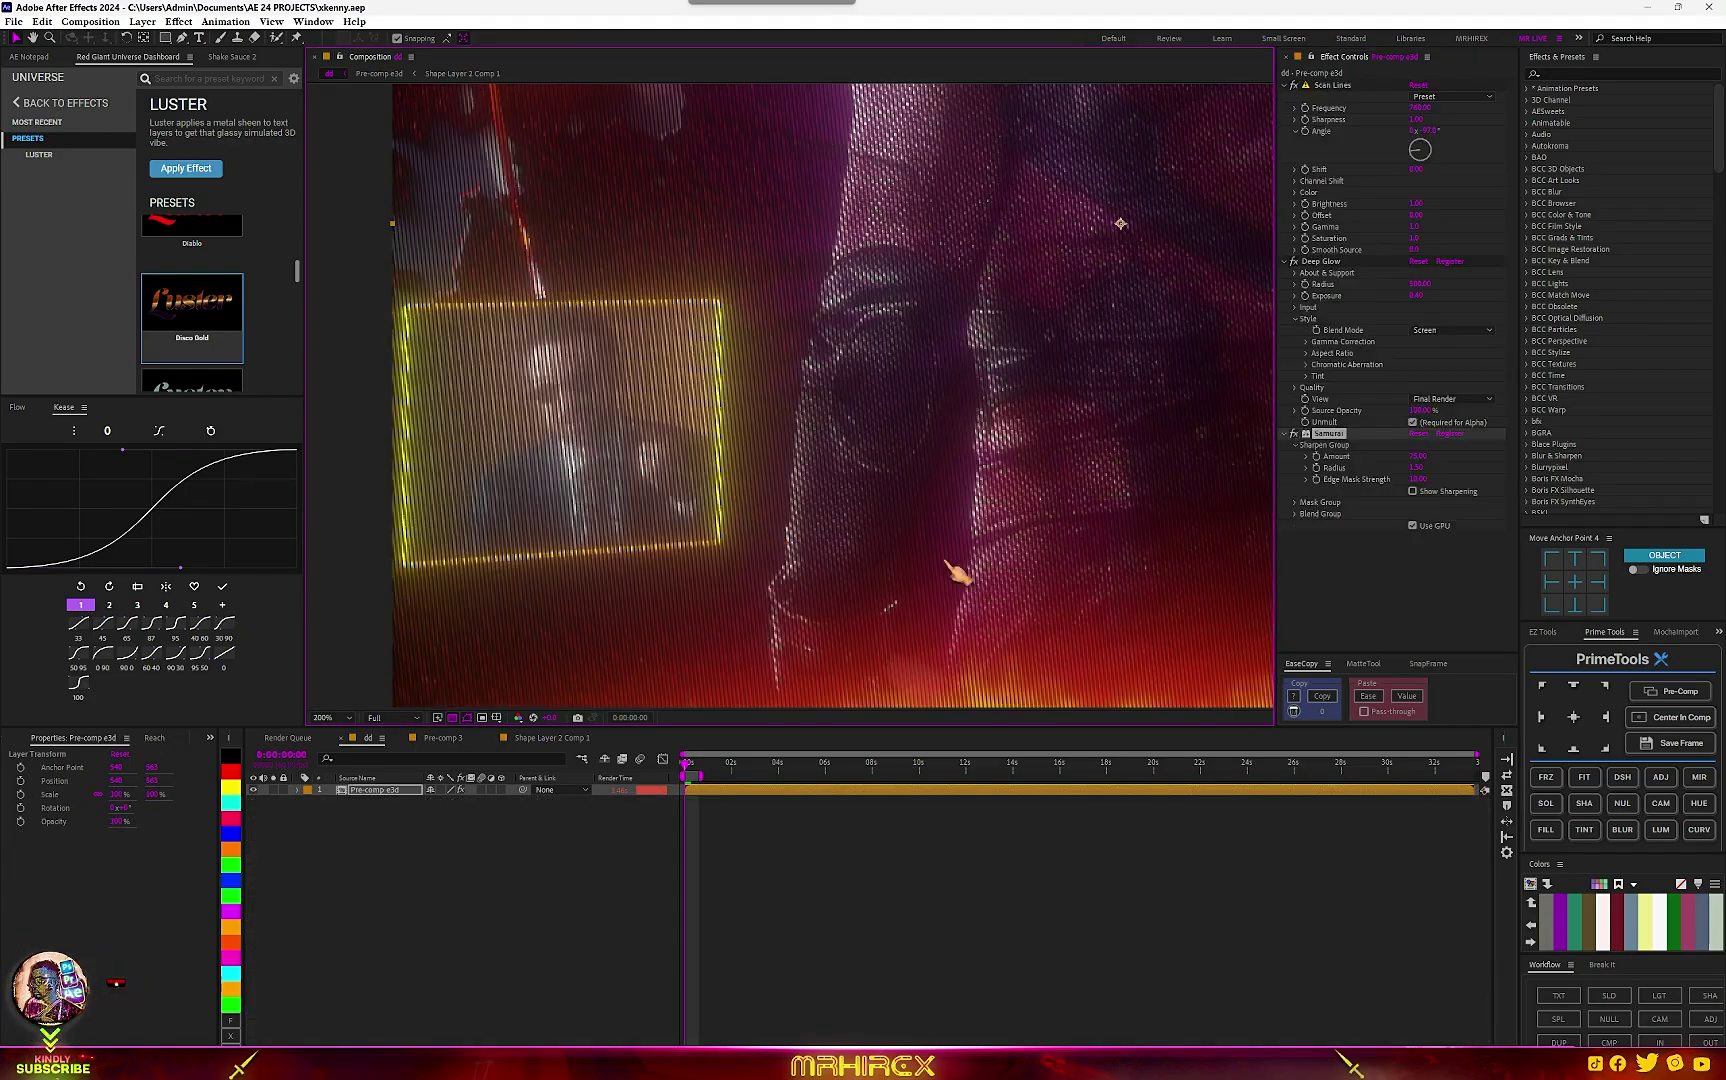
drag(783, 417, 855, 512)
scroll(805, 401, down, 1)
scroll(810, 400, up, 2)
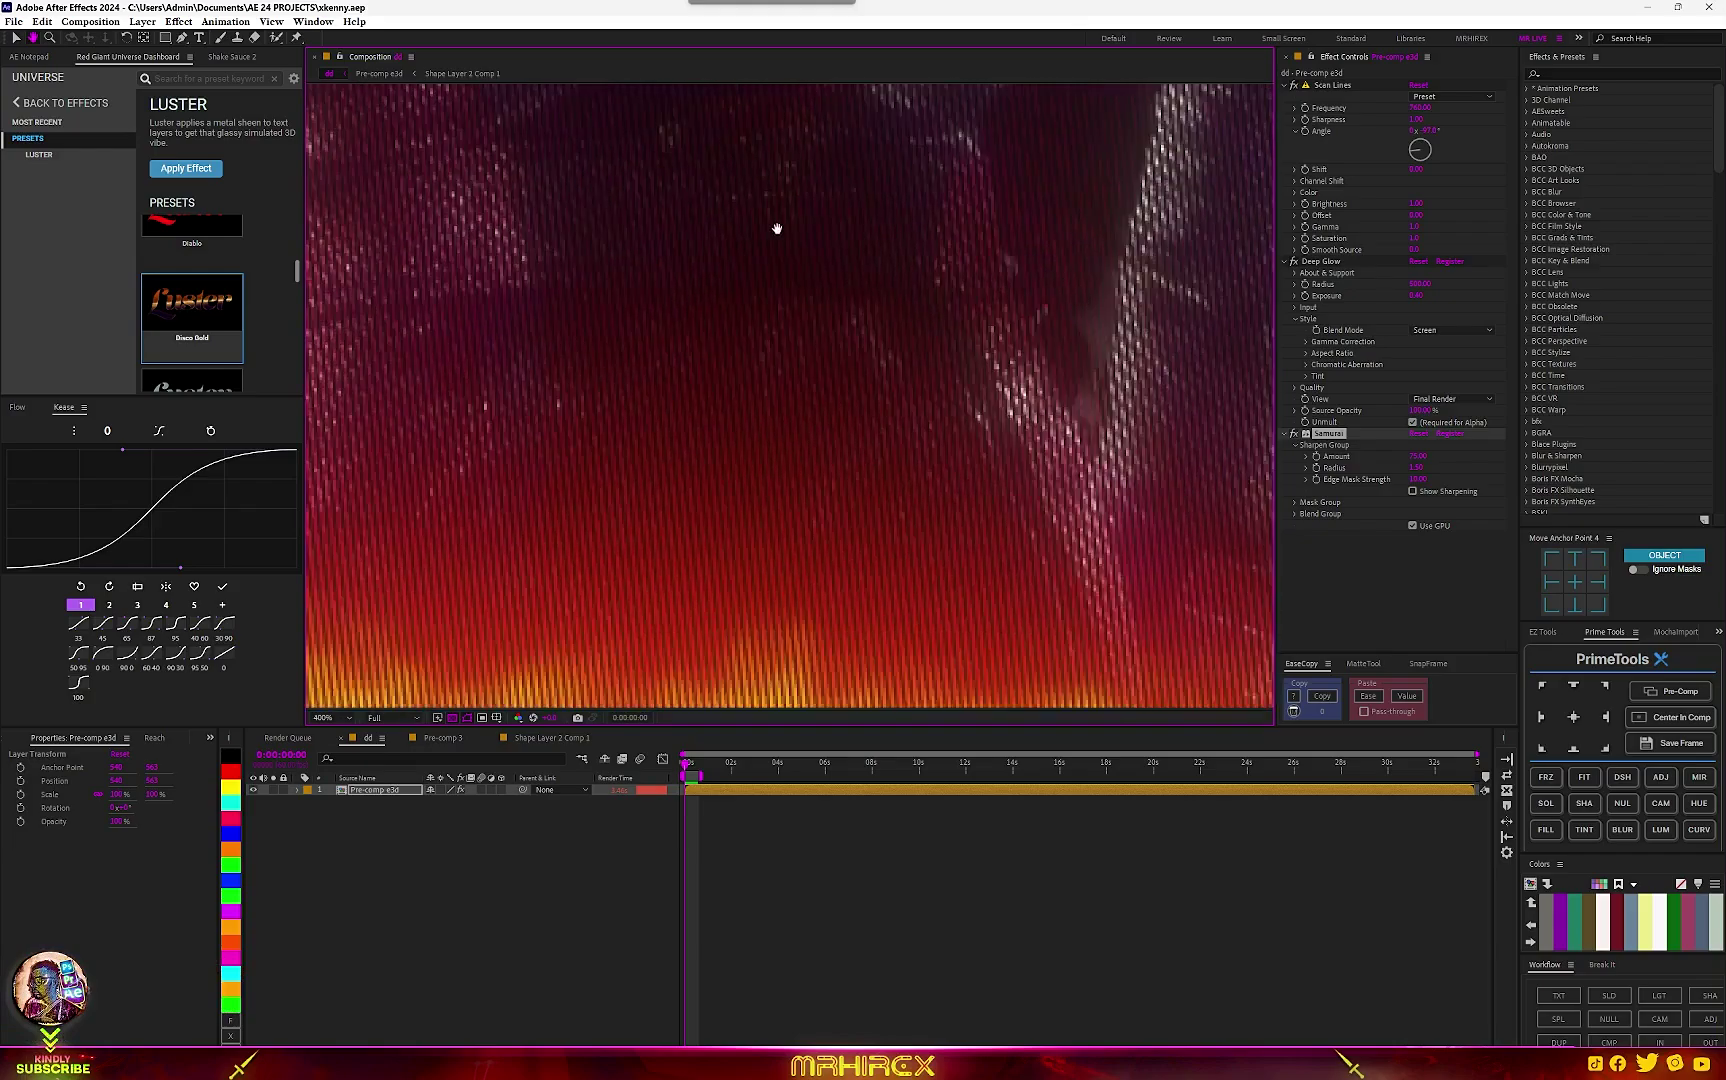